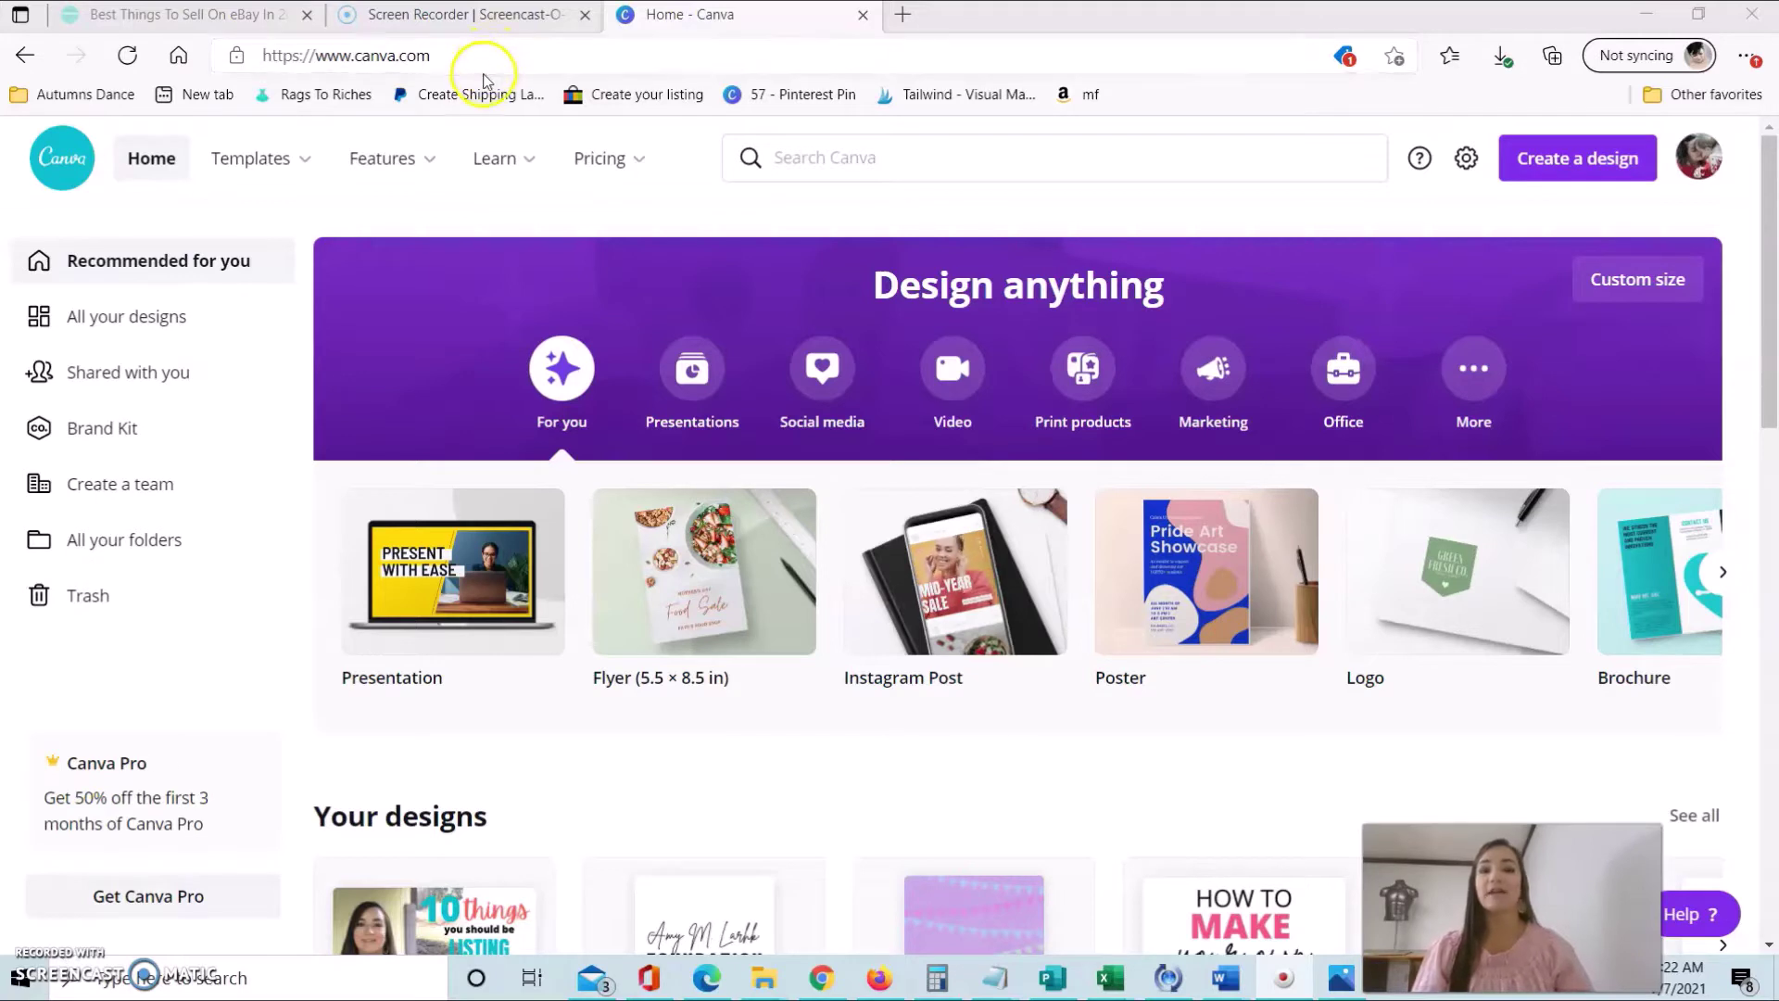
# - From the Canva home page, bring up the Create a design type list
pyautogui.moveTo(440, 57); pyautogui.dragTo(248, 63)
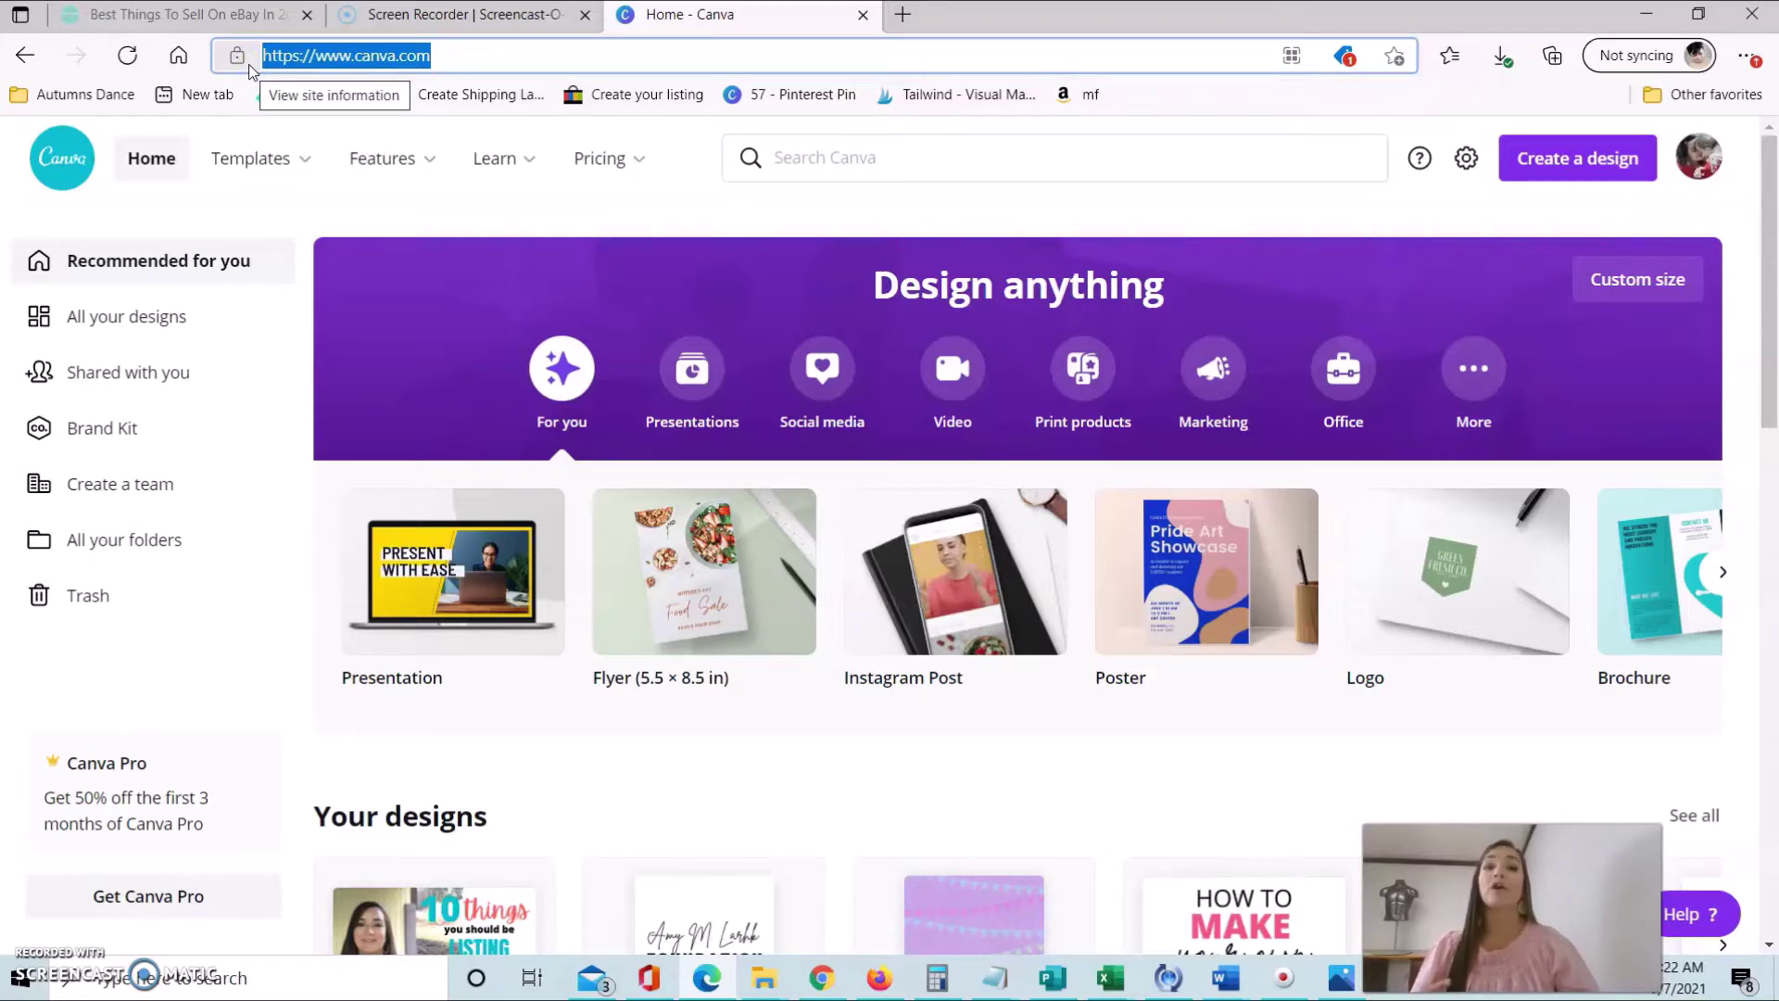
pyautogui.click(1254, 82)
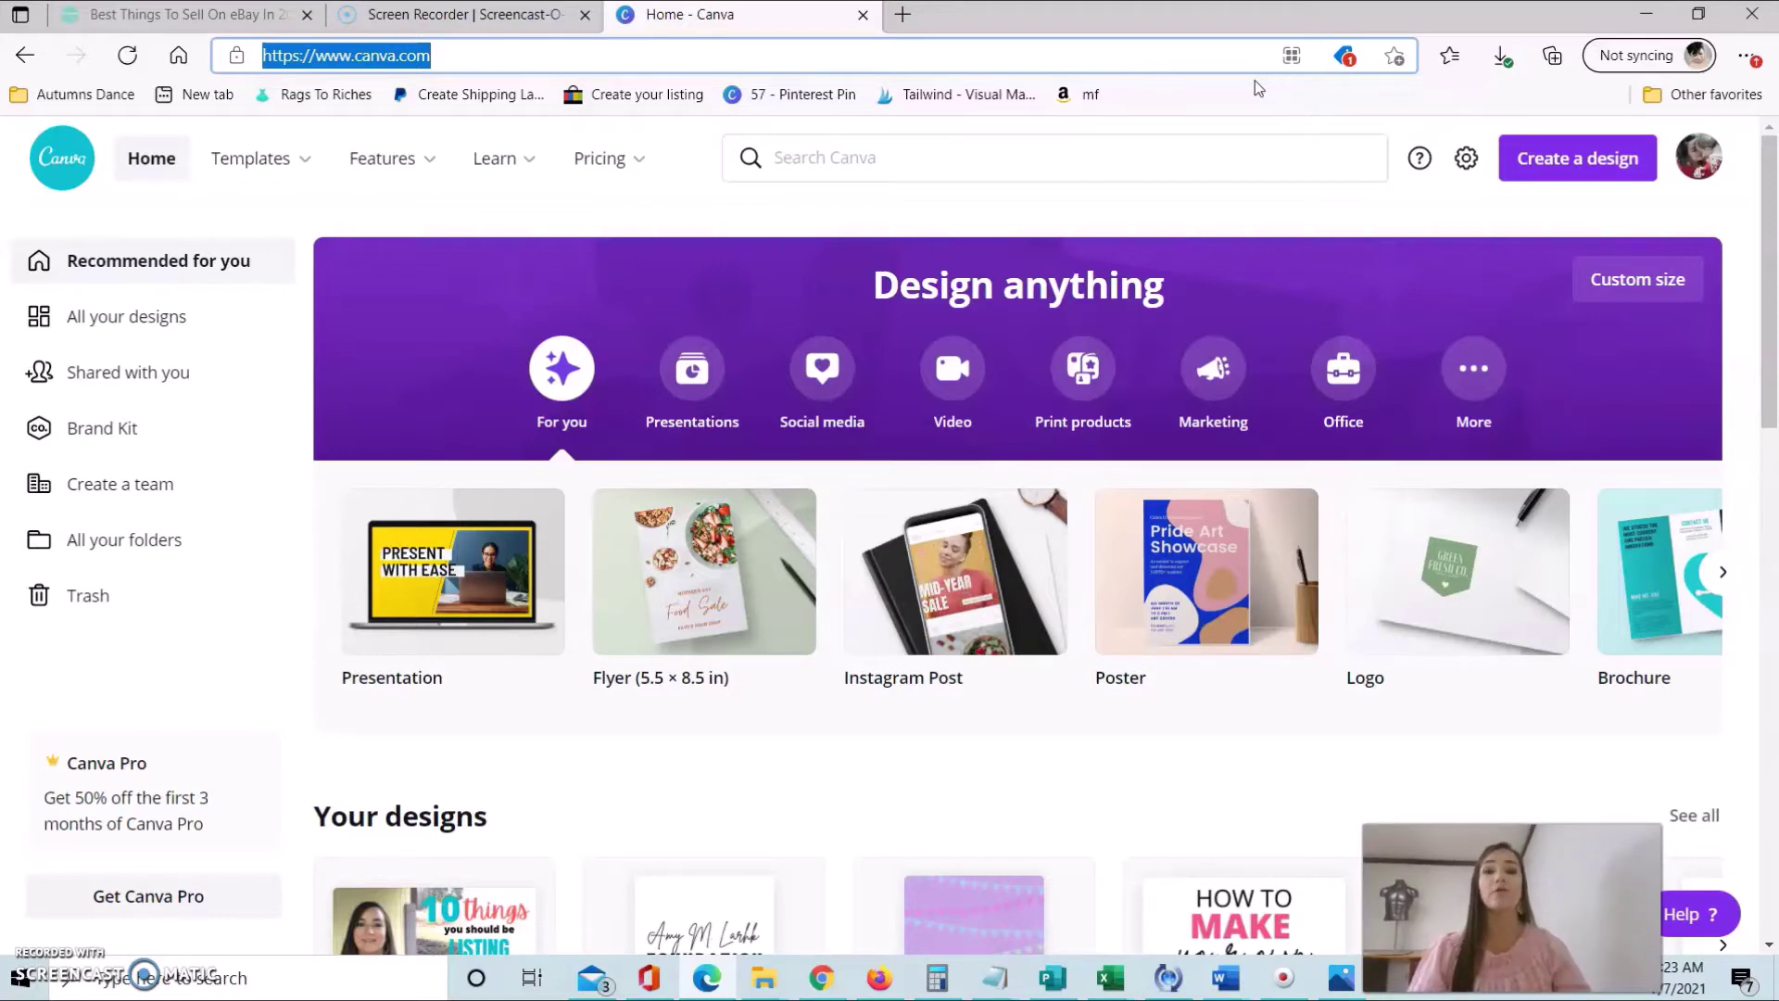
# - Search design types for 'instagram' and create an Instagram Post (1080 × 1080 px)
pyautogui.click(1556, 164)
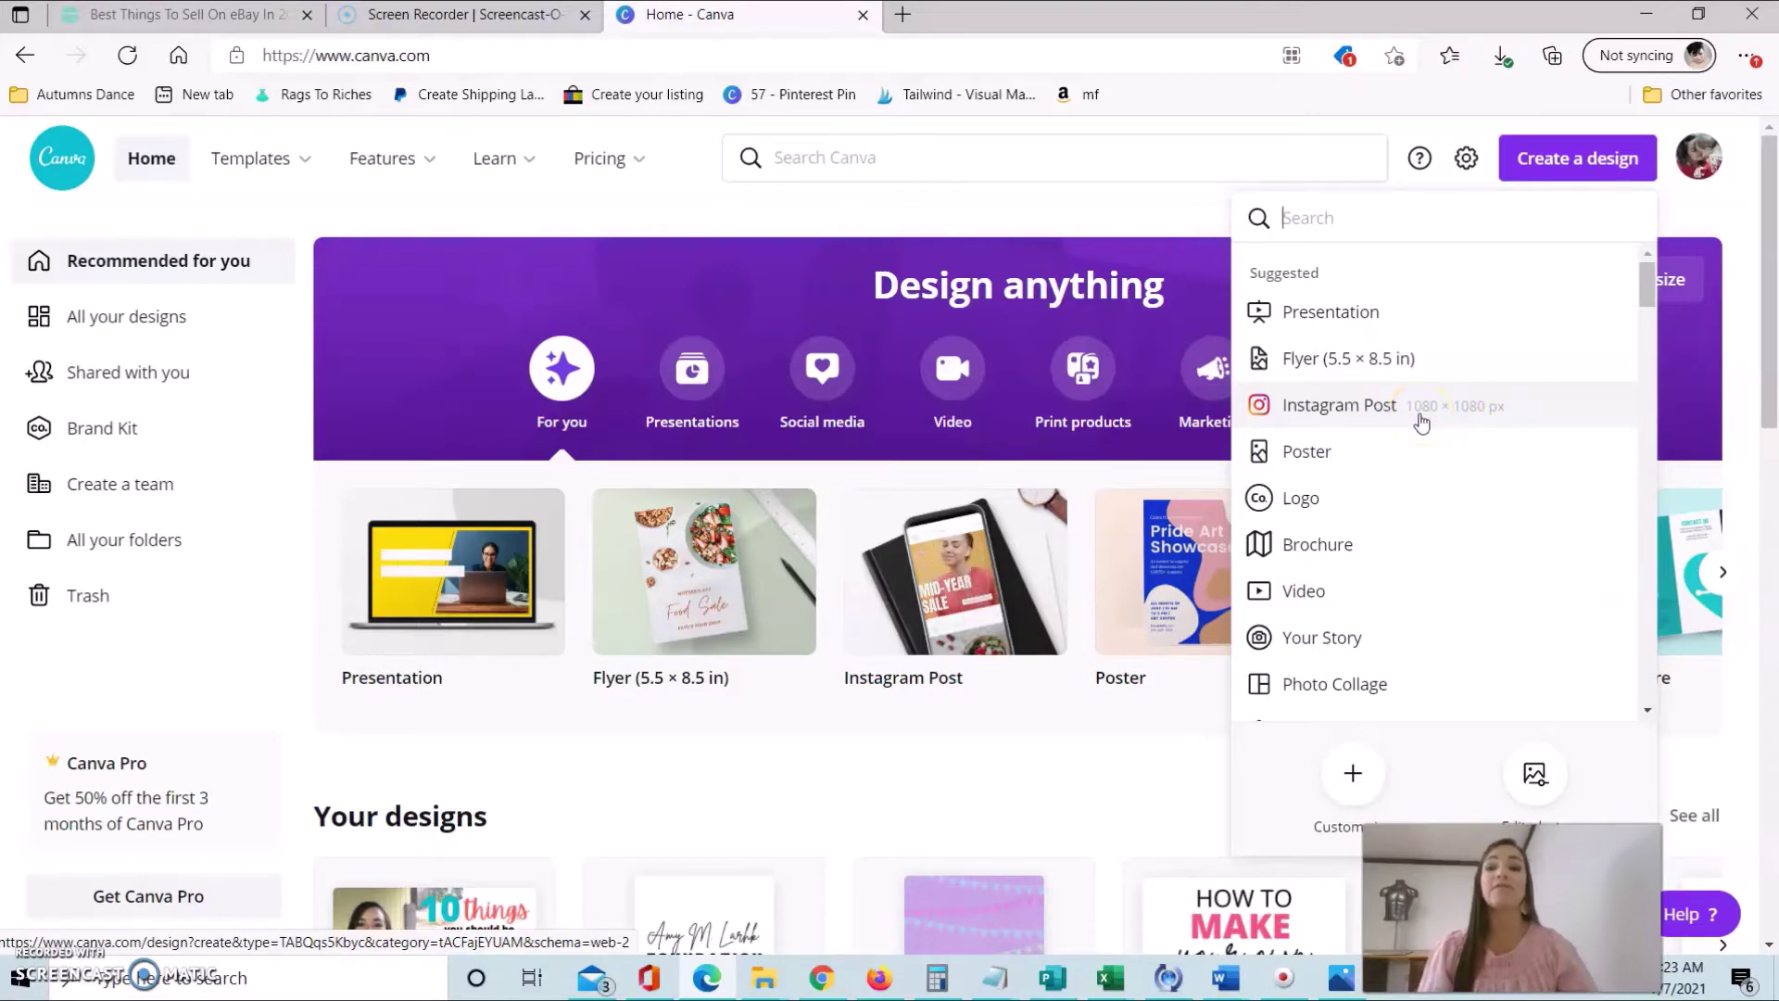
pyautogui.click(1326, 229)
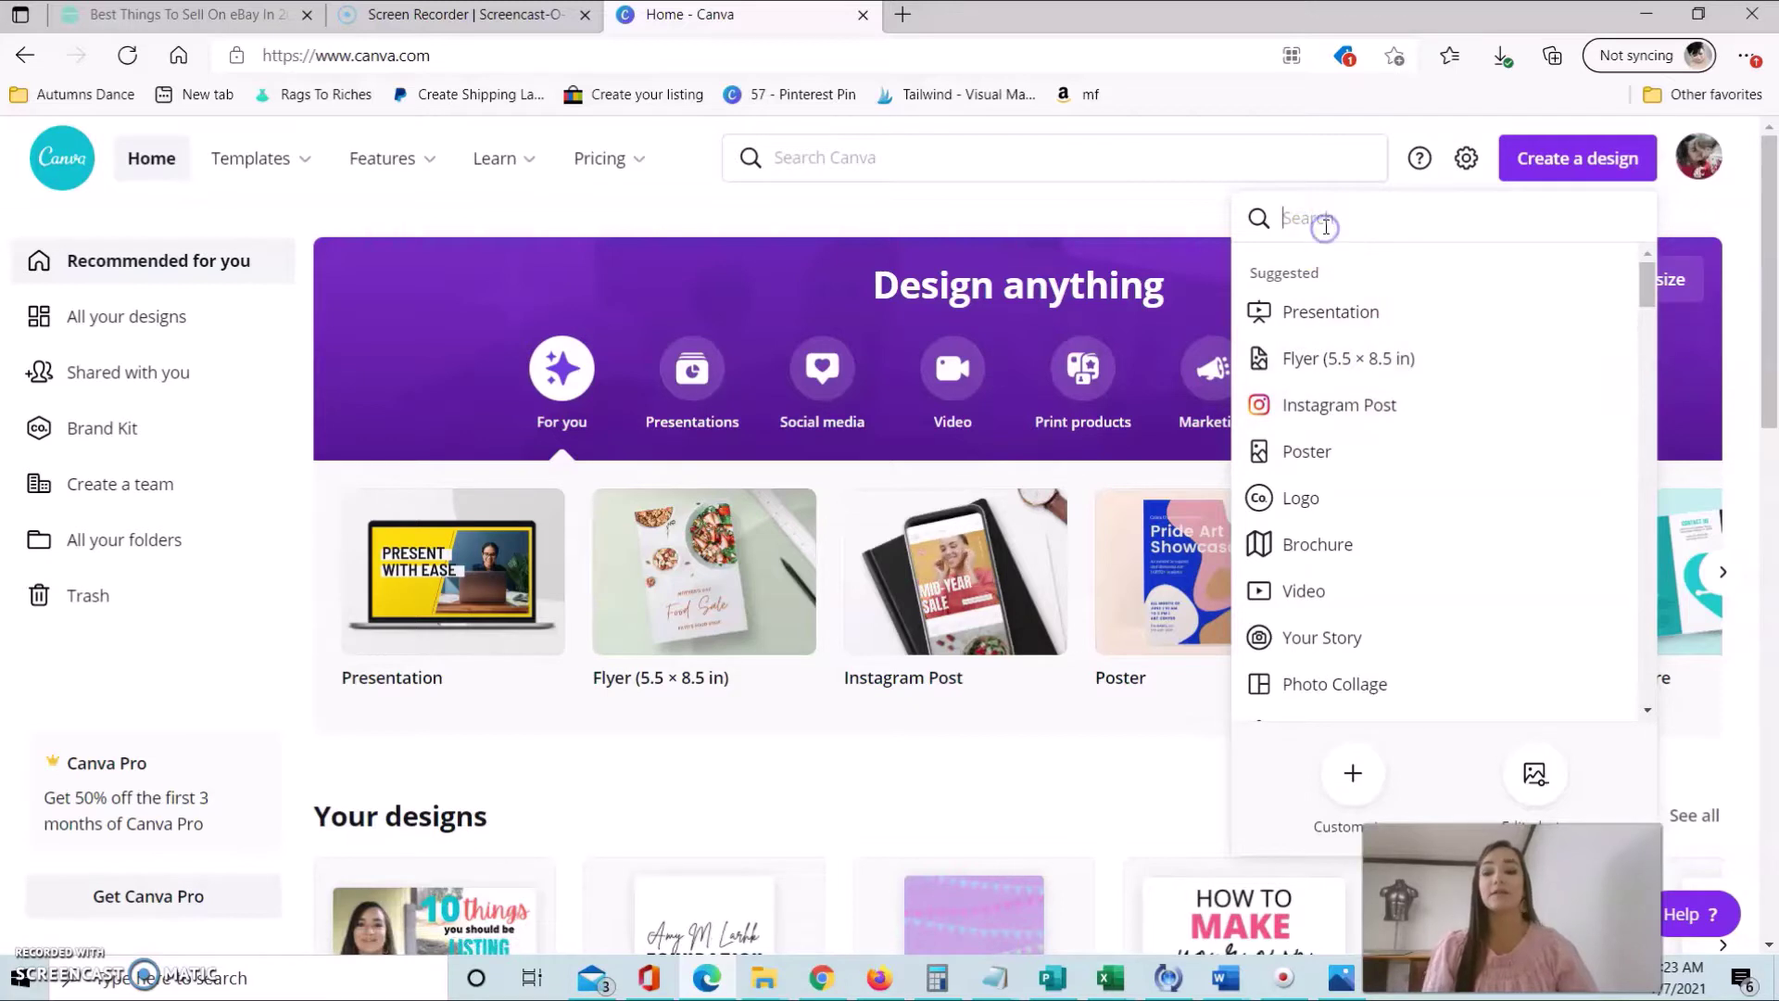
pyautogui.write('inst')
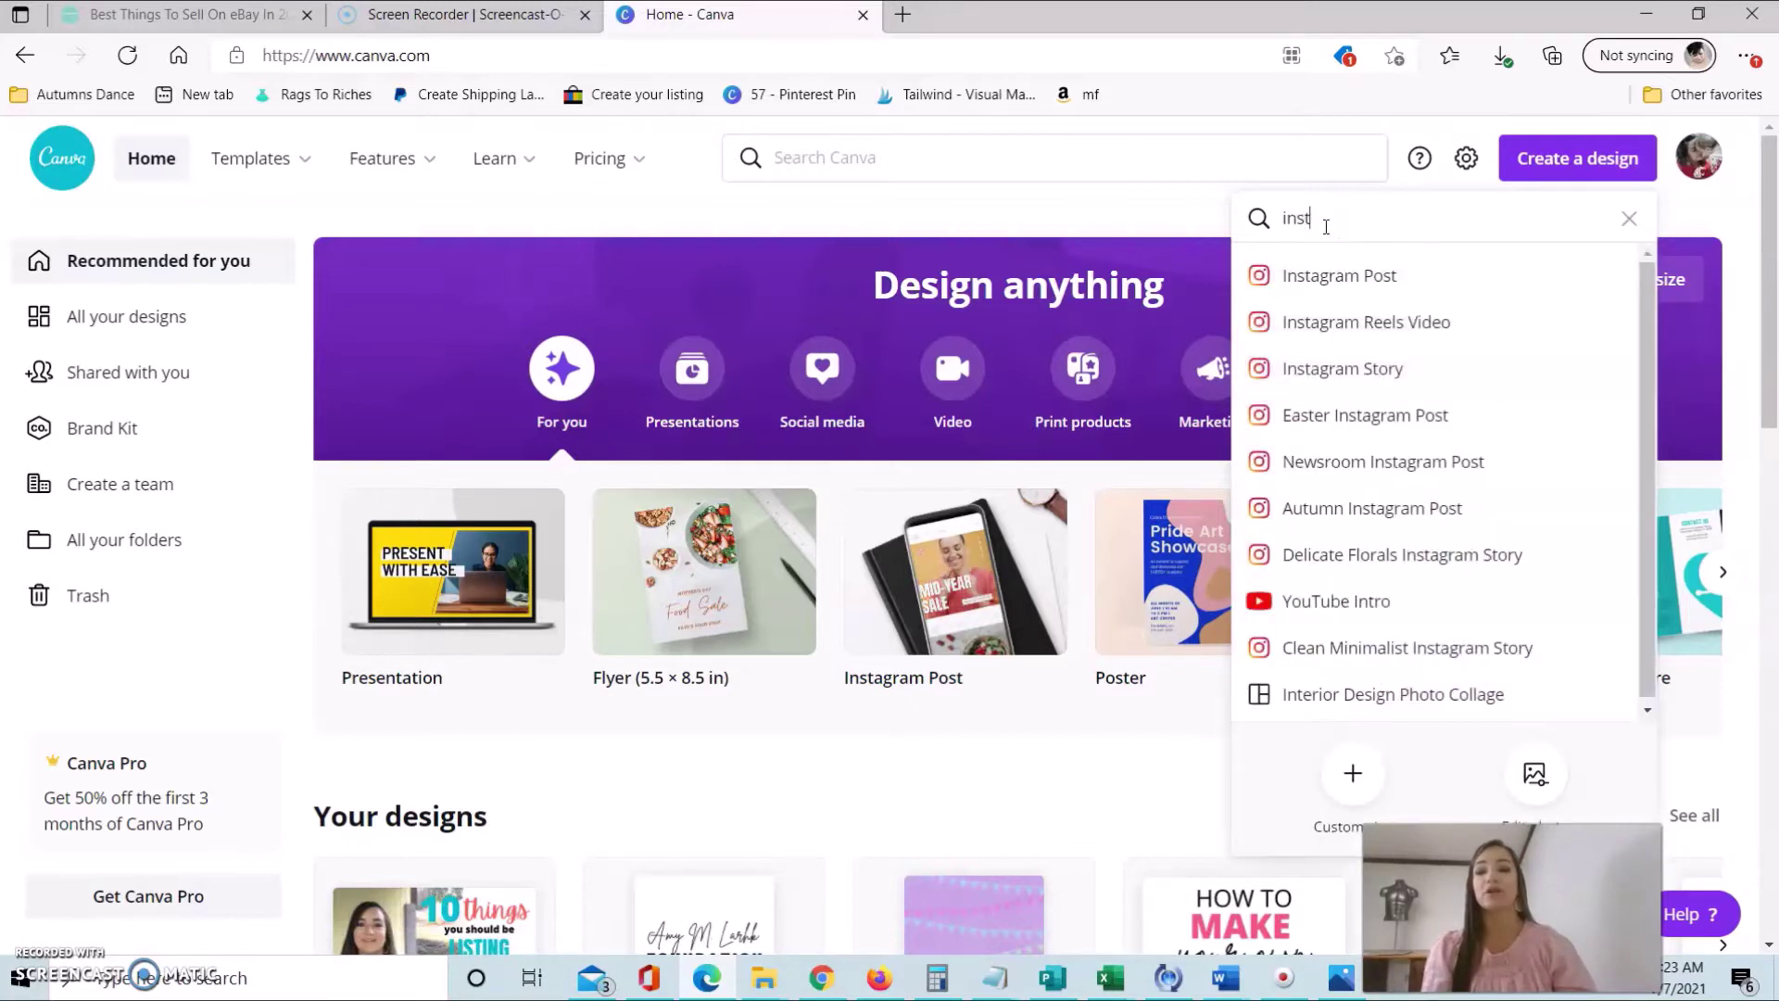
pyautogui.write('agr')
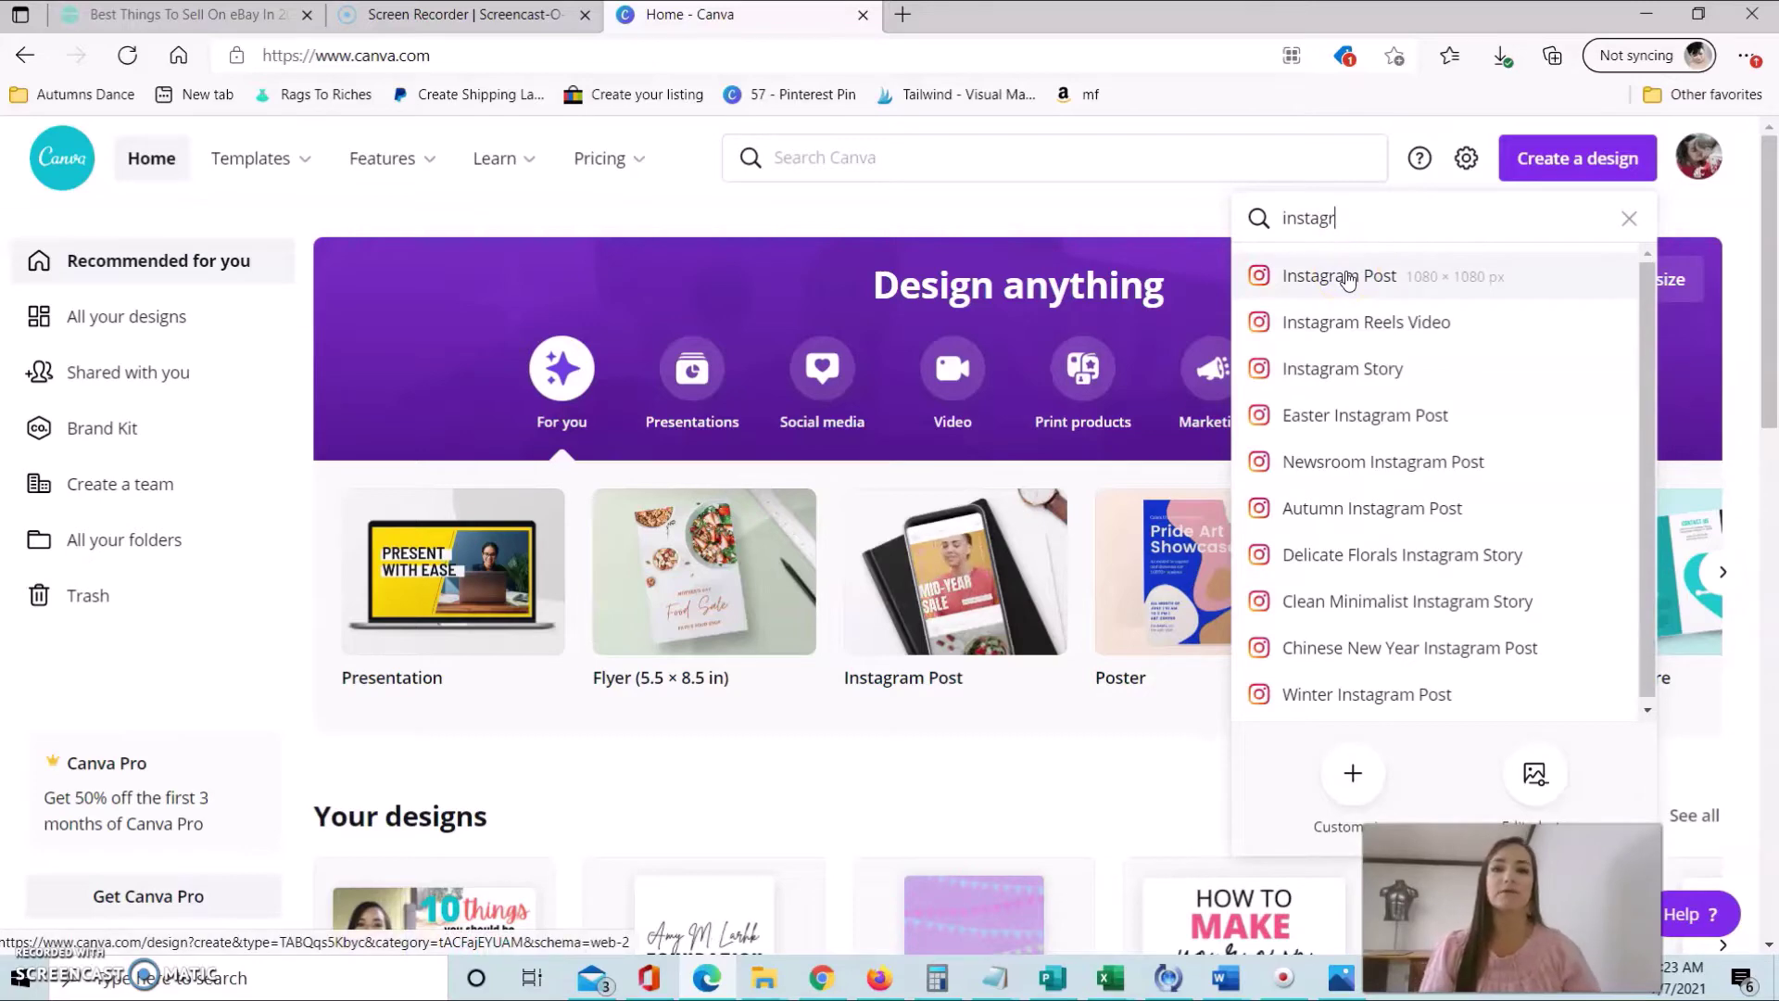
pyautogui.click(1346, 276)
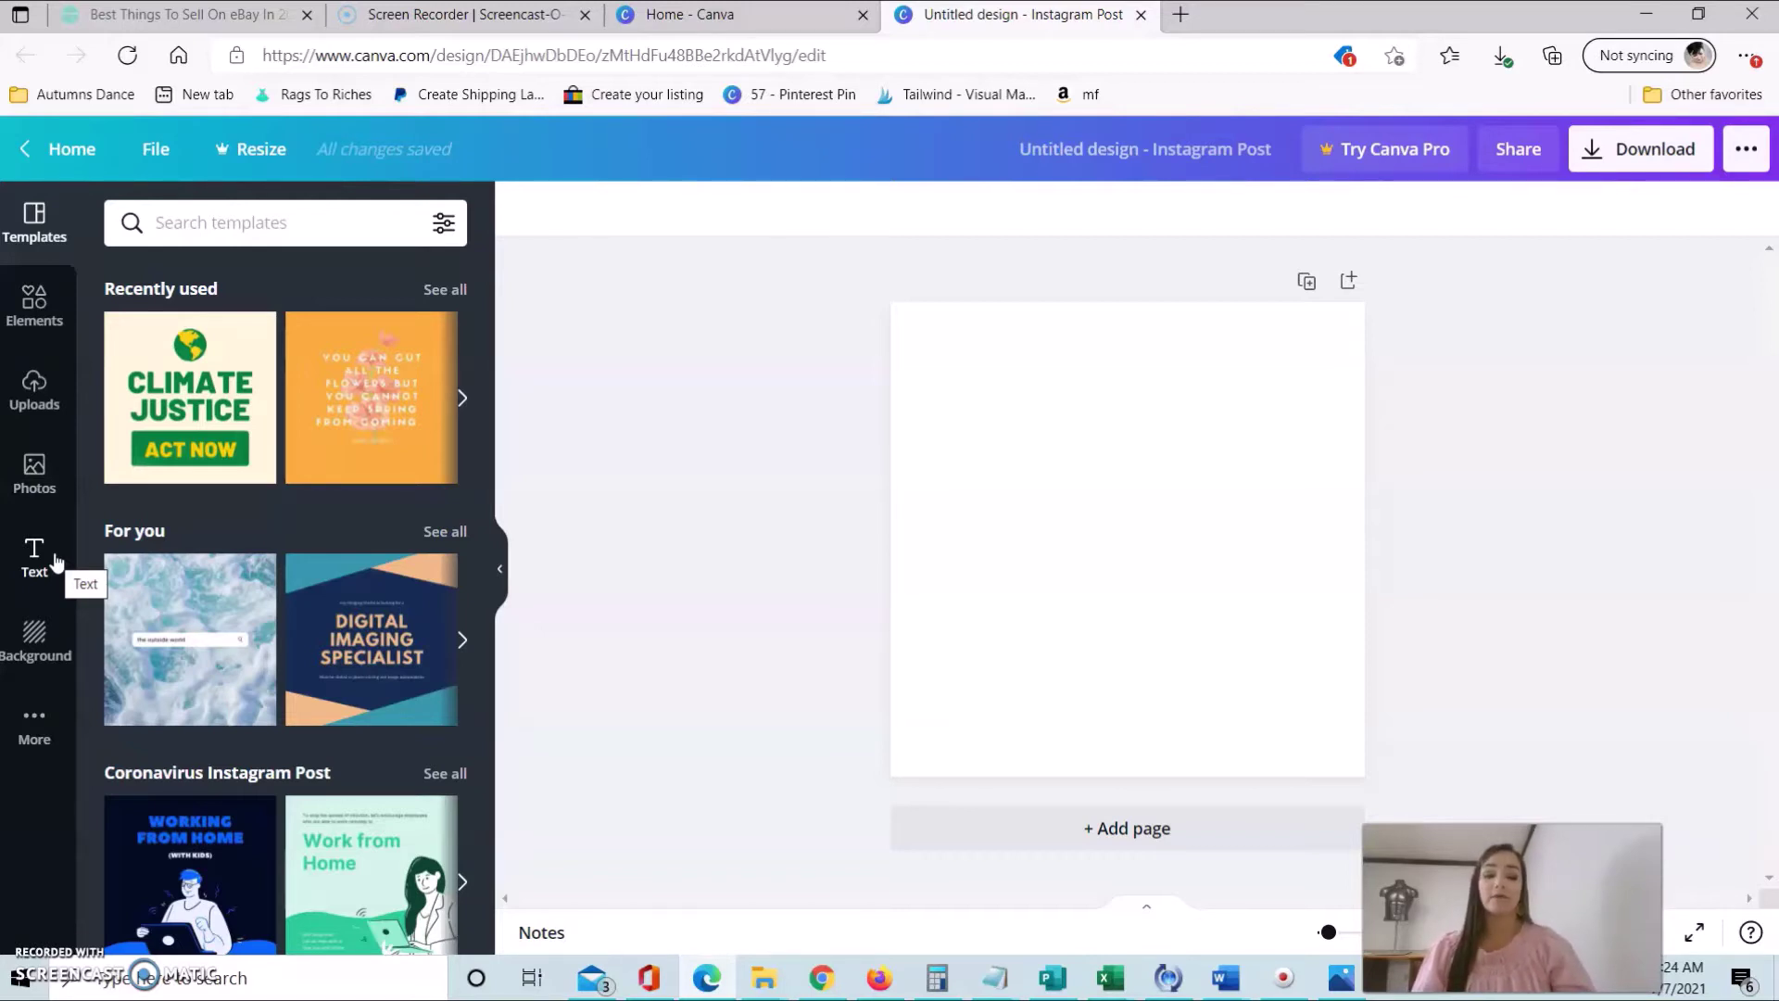
# - Add and delete a placeholder text box, then insert the 'A GIFT just for you' font combination
pyautogui.press('t')
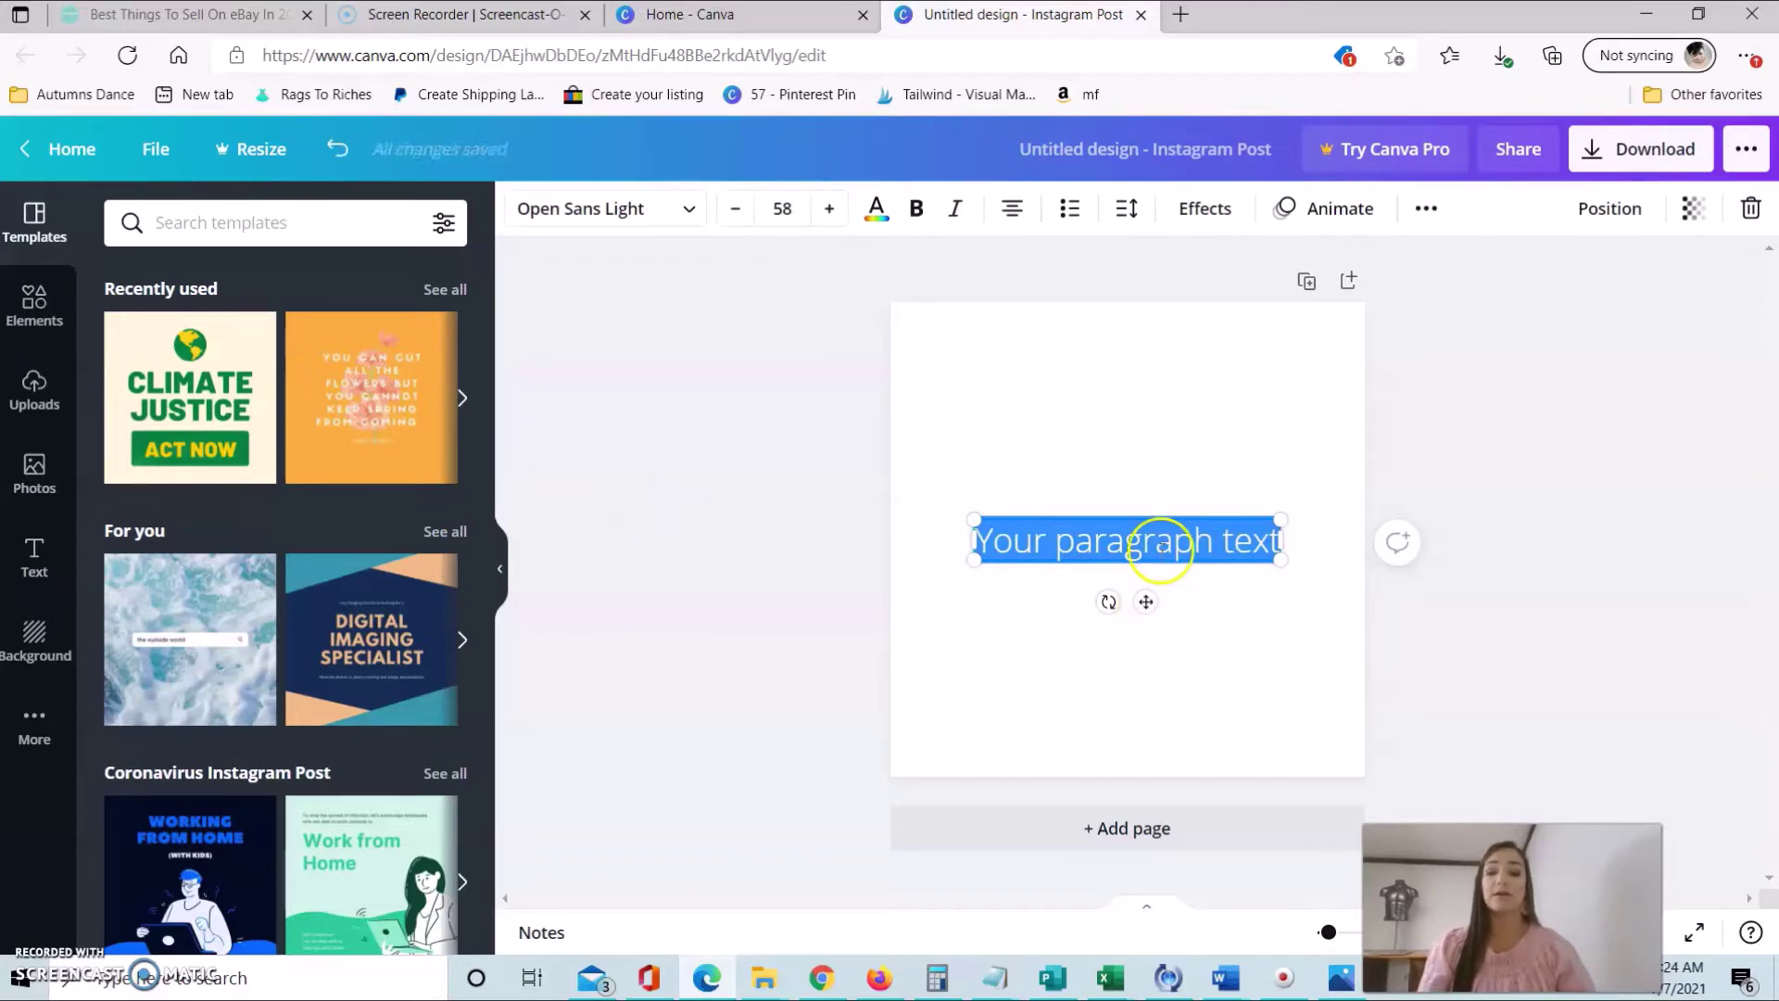
pyautogui.press('BackSpace')
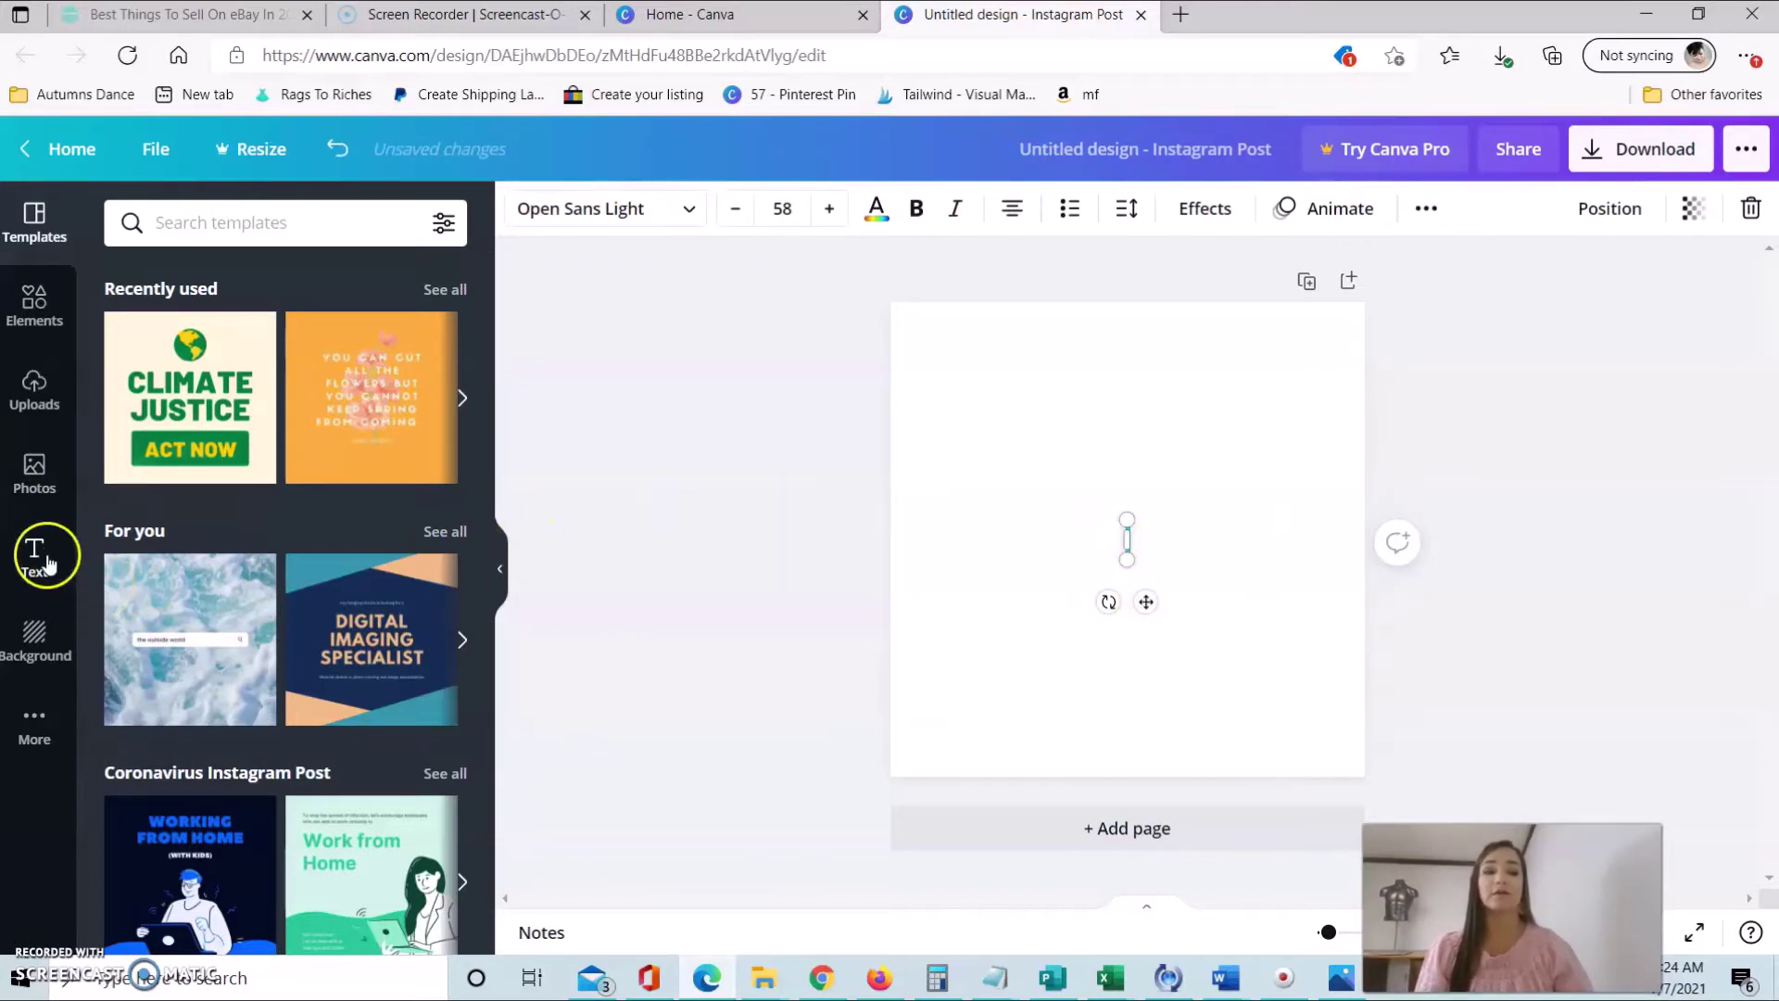
pyautogui.click(46, 561)
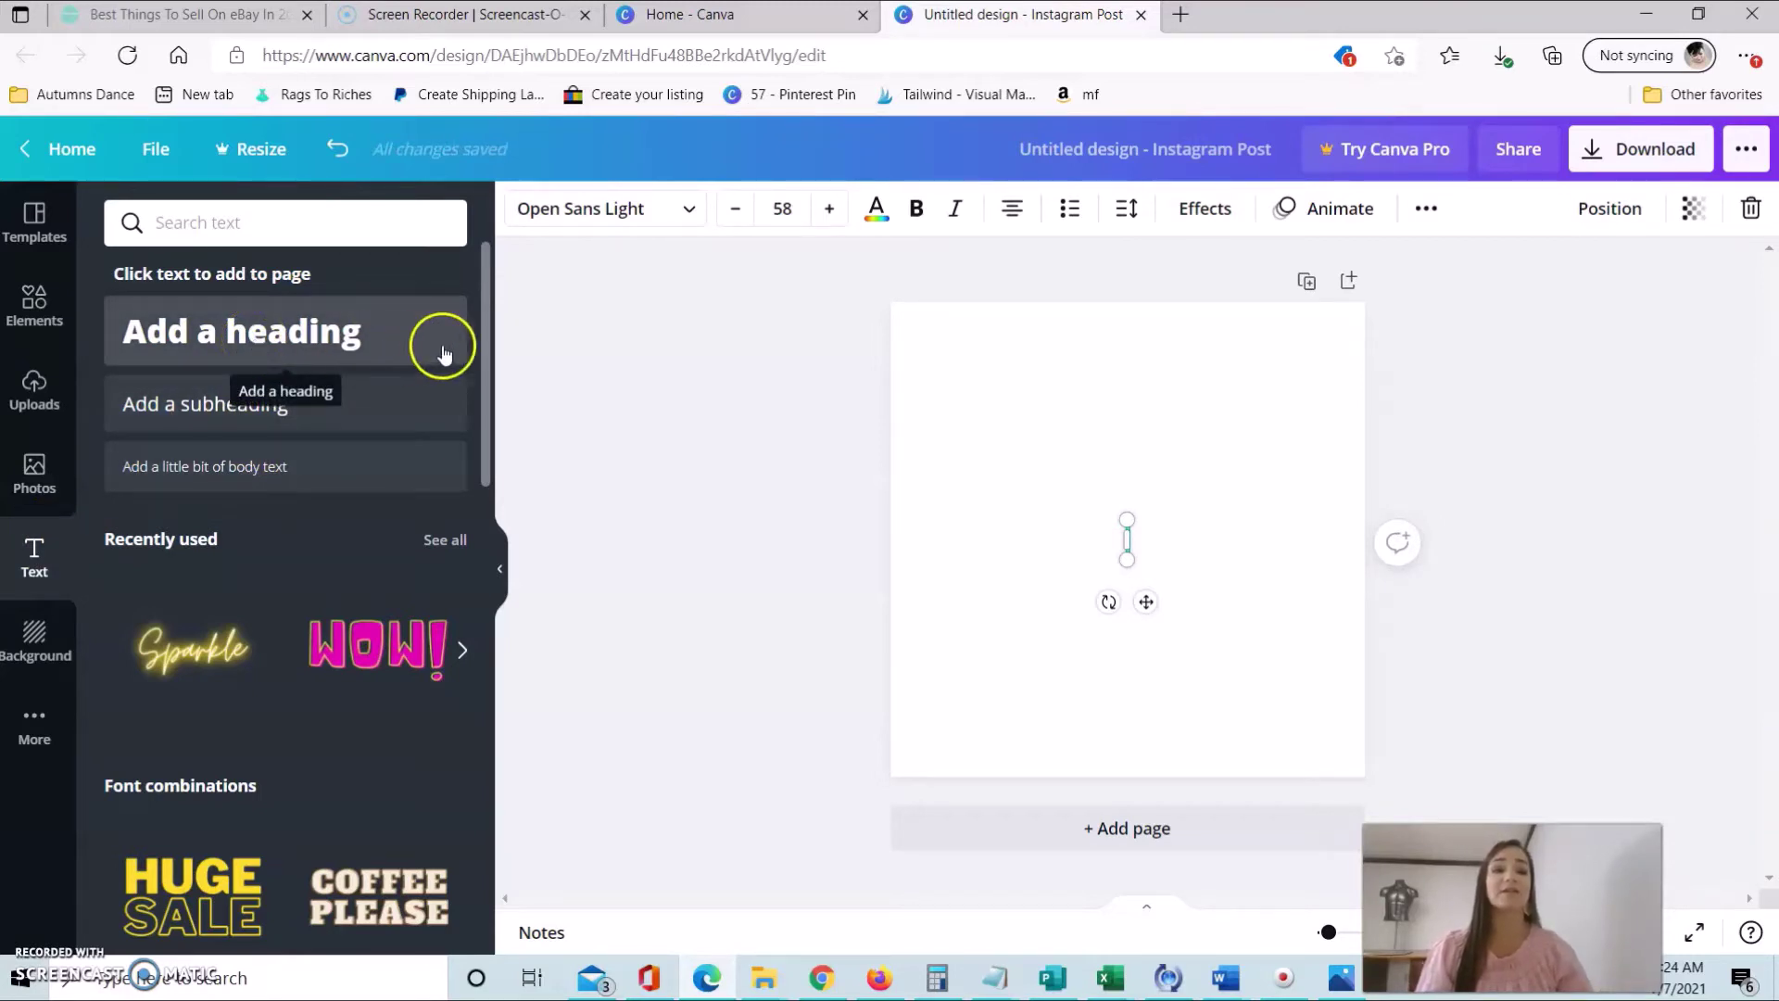
pyautogui.moveTo(486, 368); pyautogui.dragTo(489, 554)
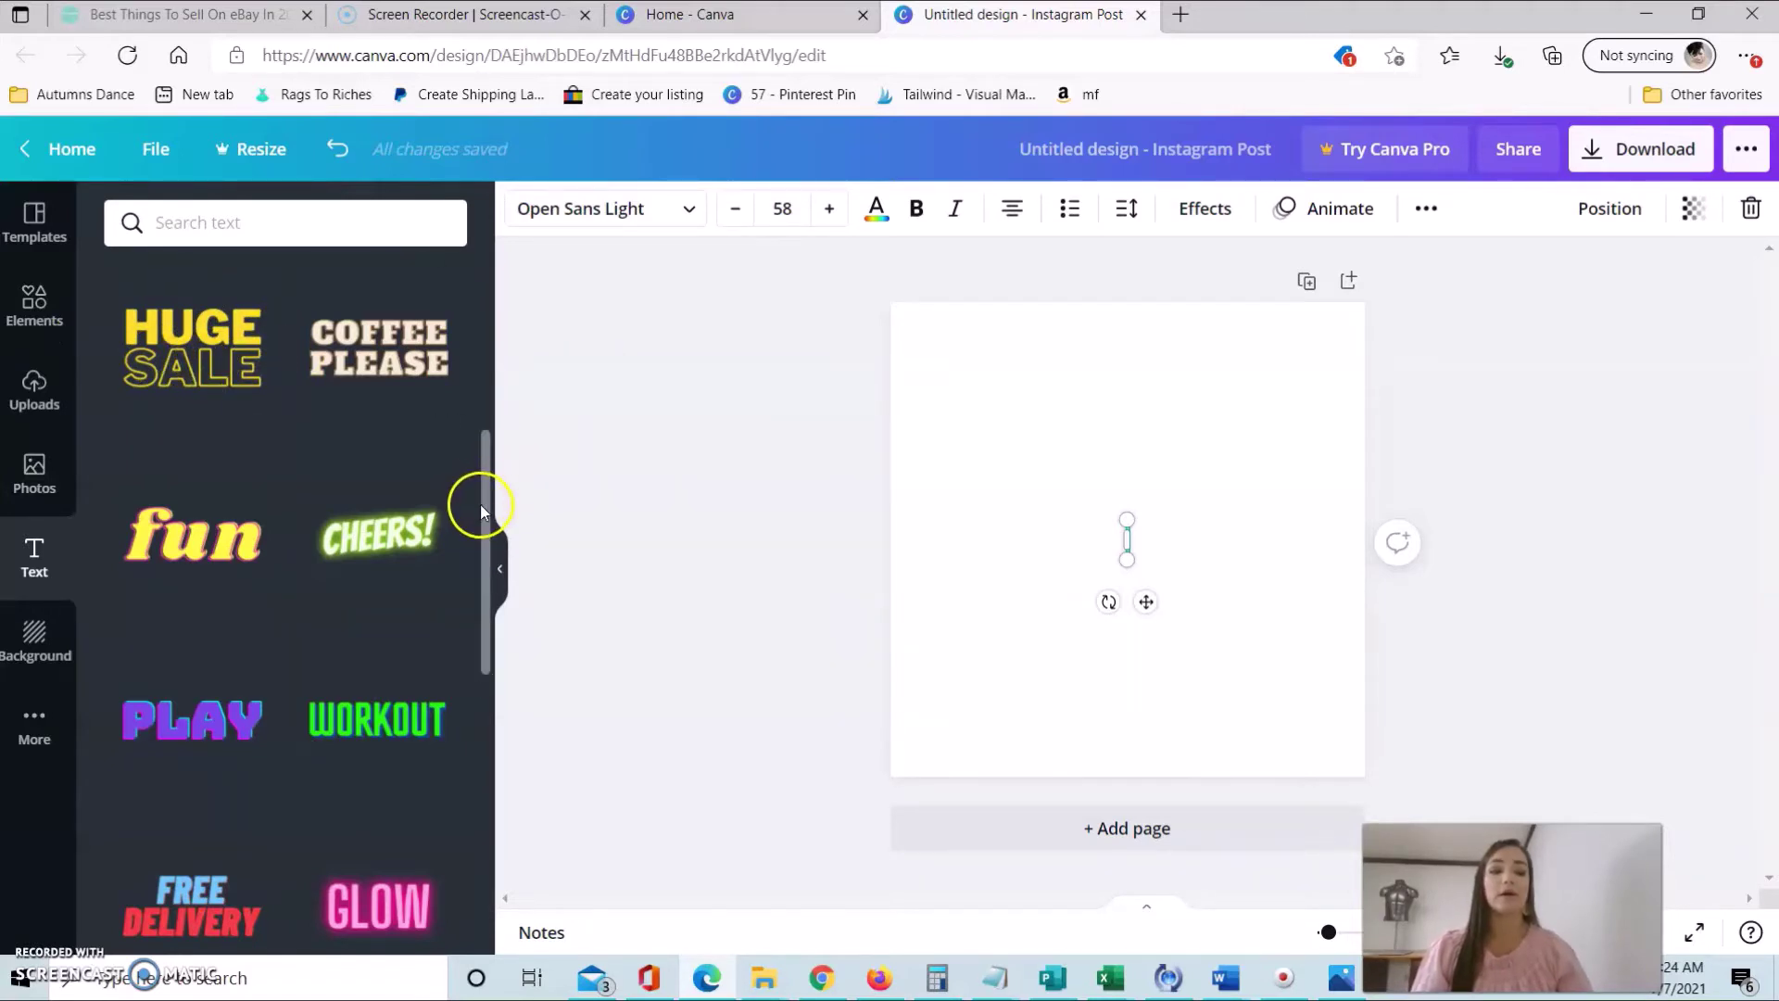
pyautogui.moveTo(486, 574); pyautogui.dragTo(489, 830)
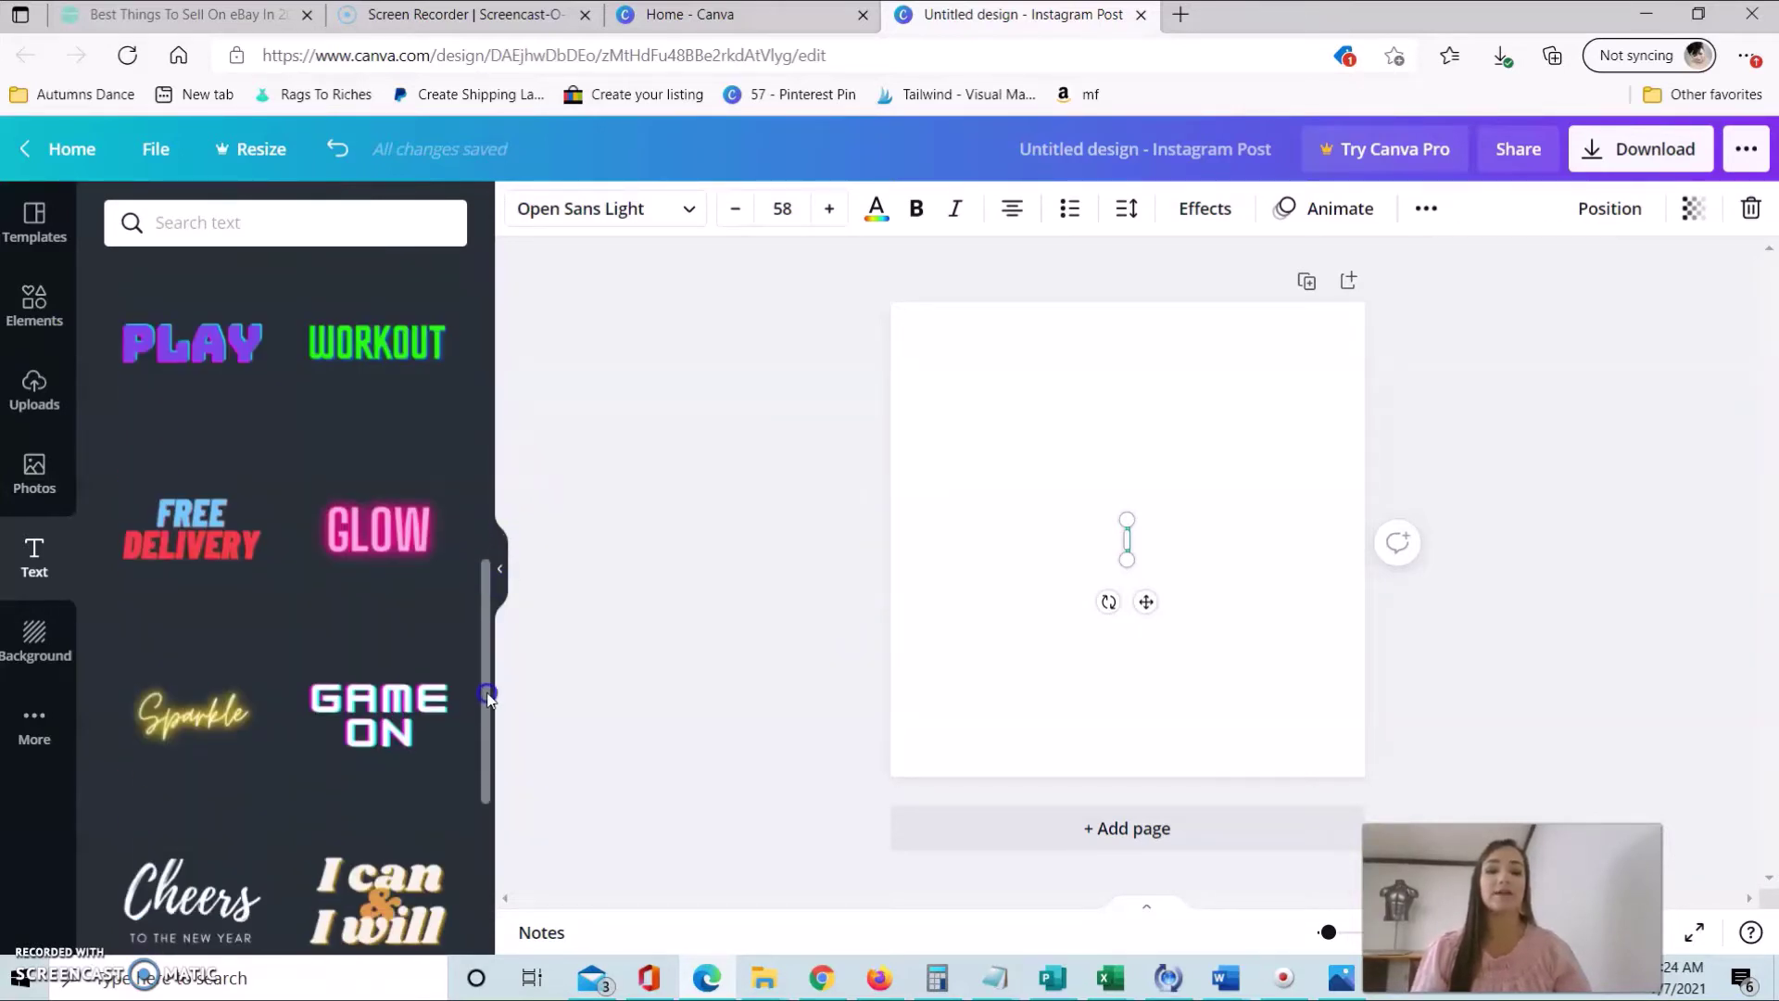
pyautogui.scroll(2, 222, 603)
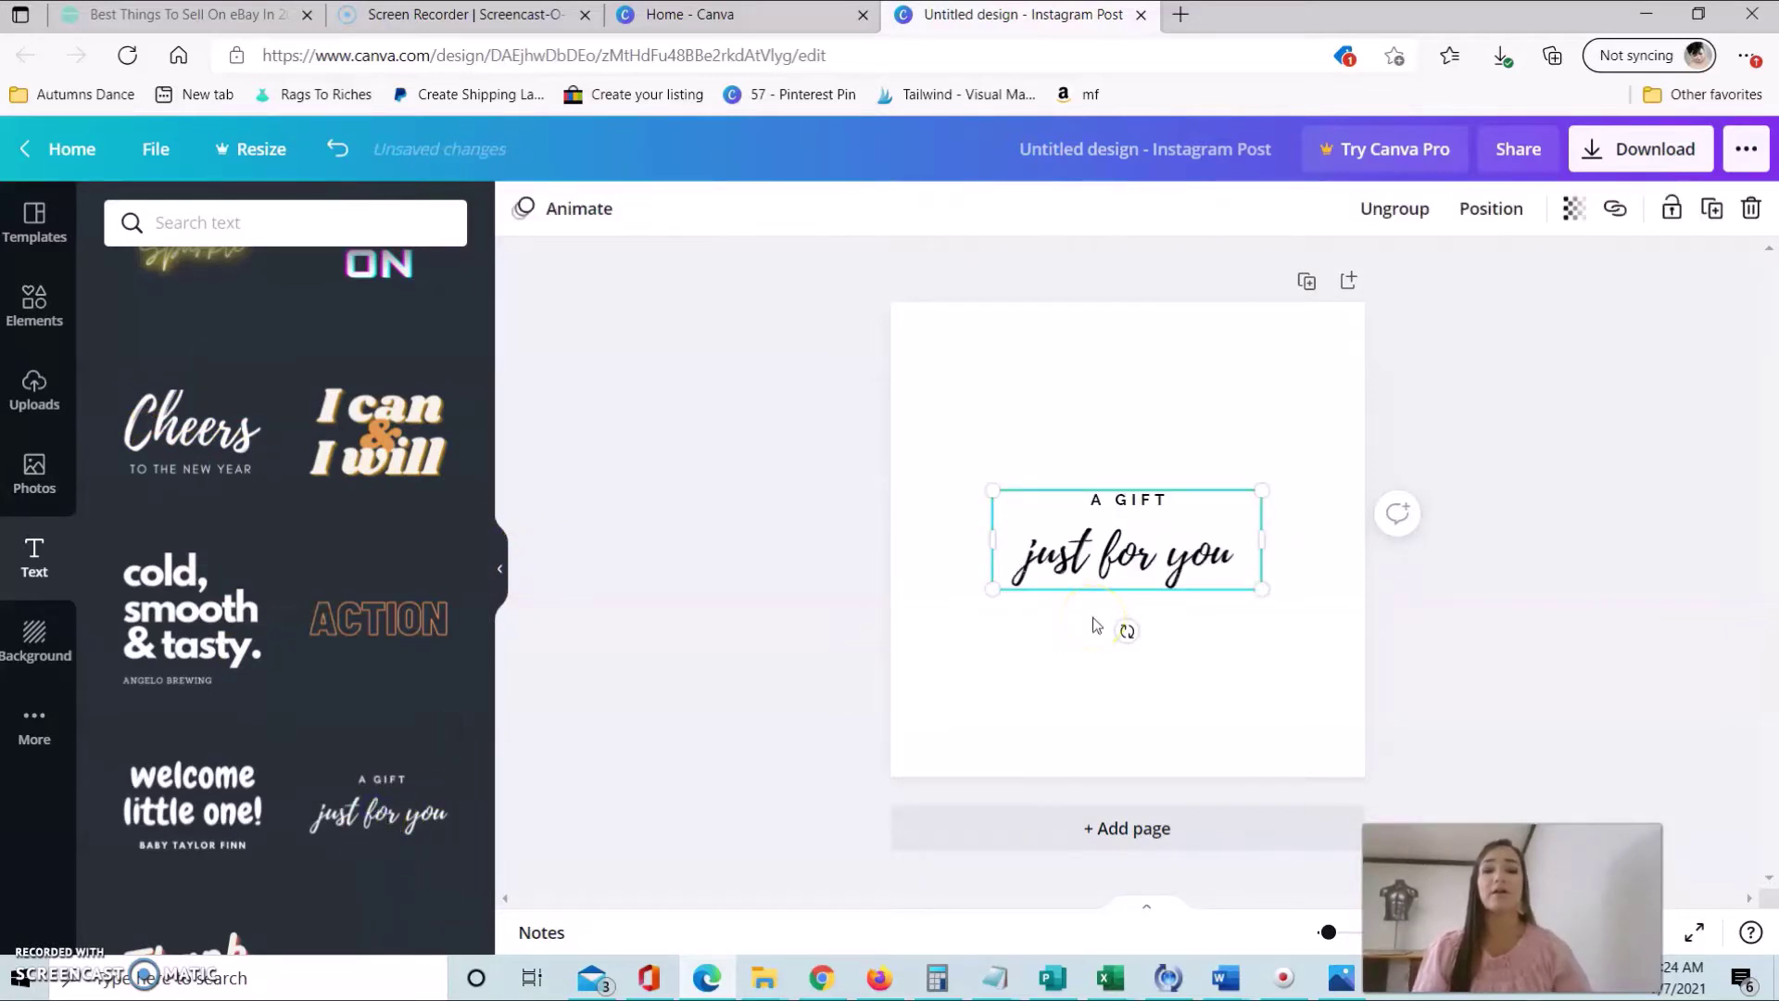
# - Retype the combination's lines as 'WELCOME TO MY' and 'closet'
pyautogui.moveTo(992, 490); pyautogui.dragTo(945, 447)
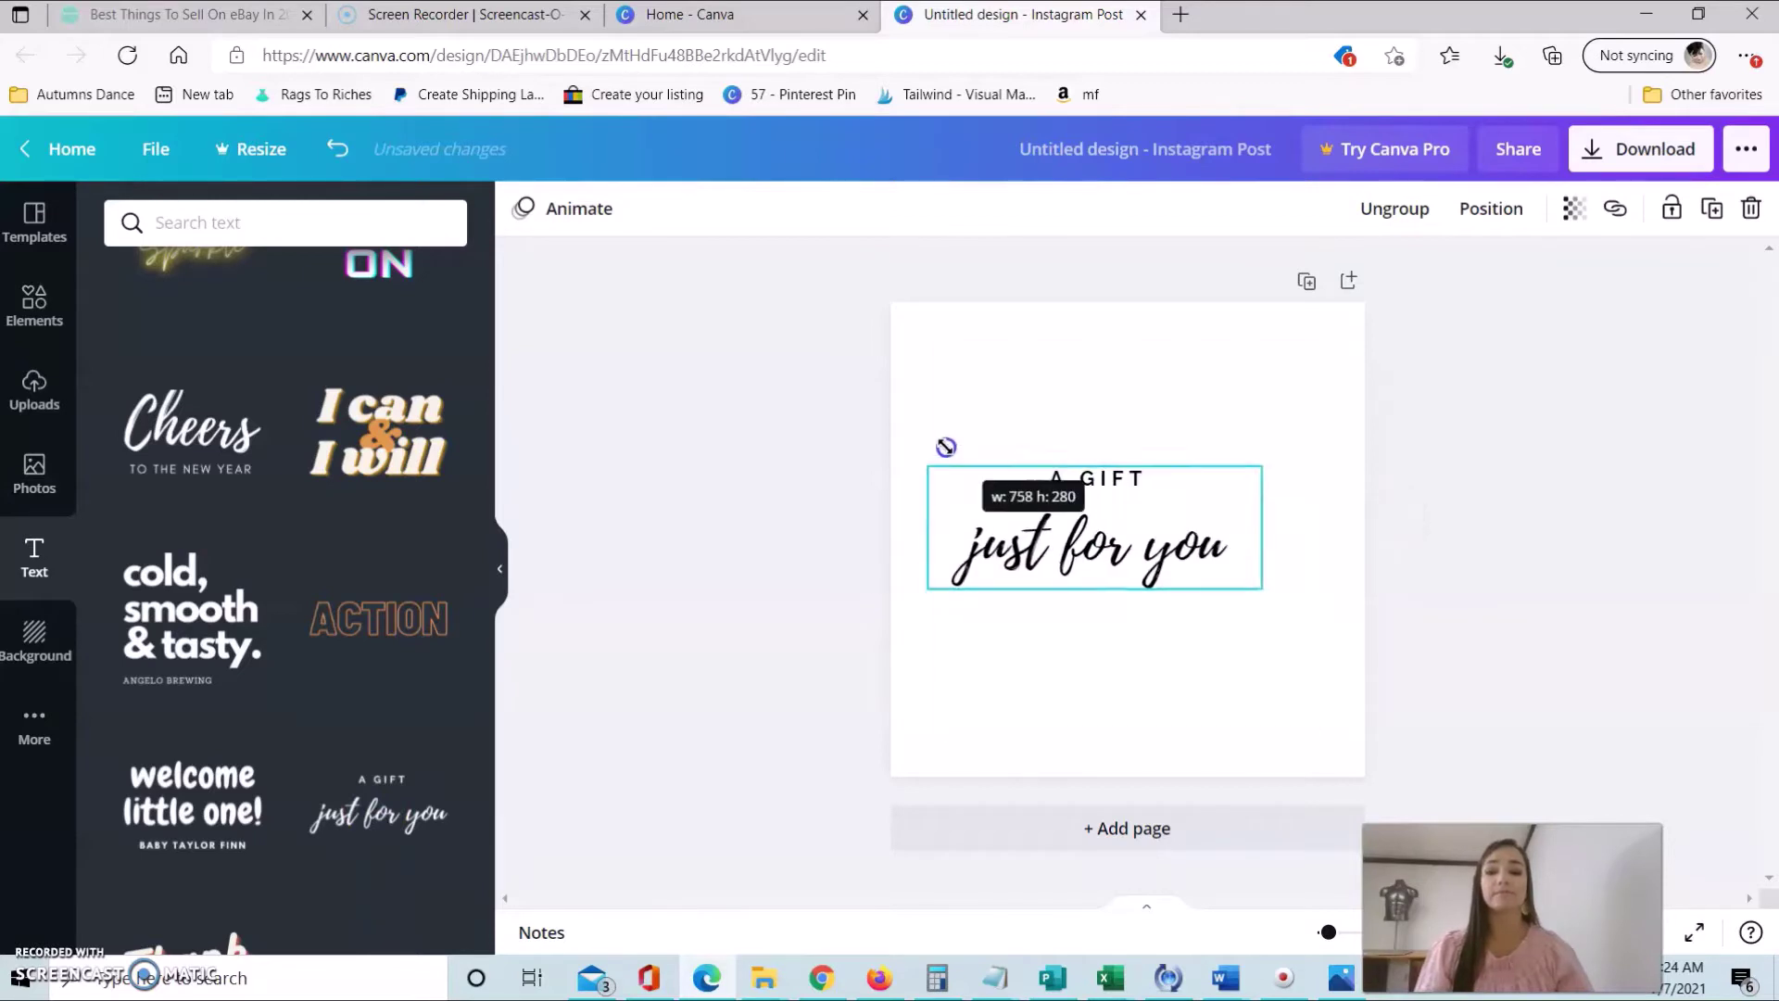
pyautogui.doubleClick(1073, 475)
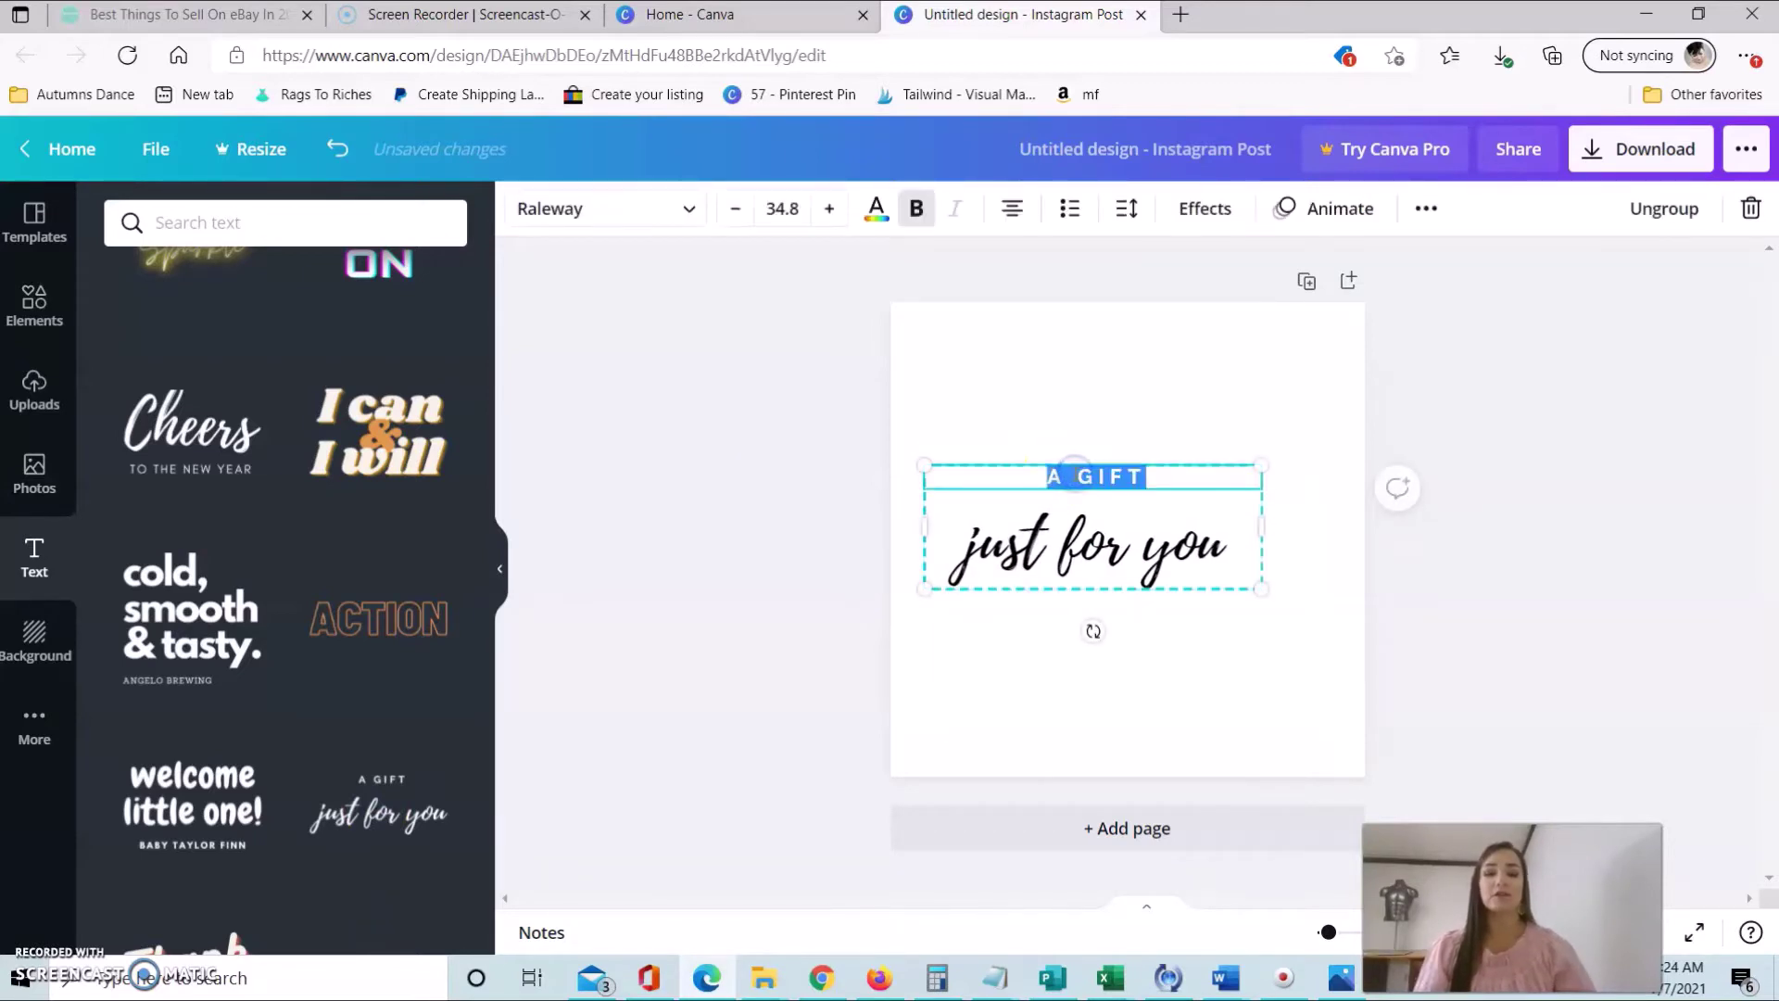
pyautogui.write('WALC')
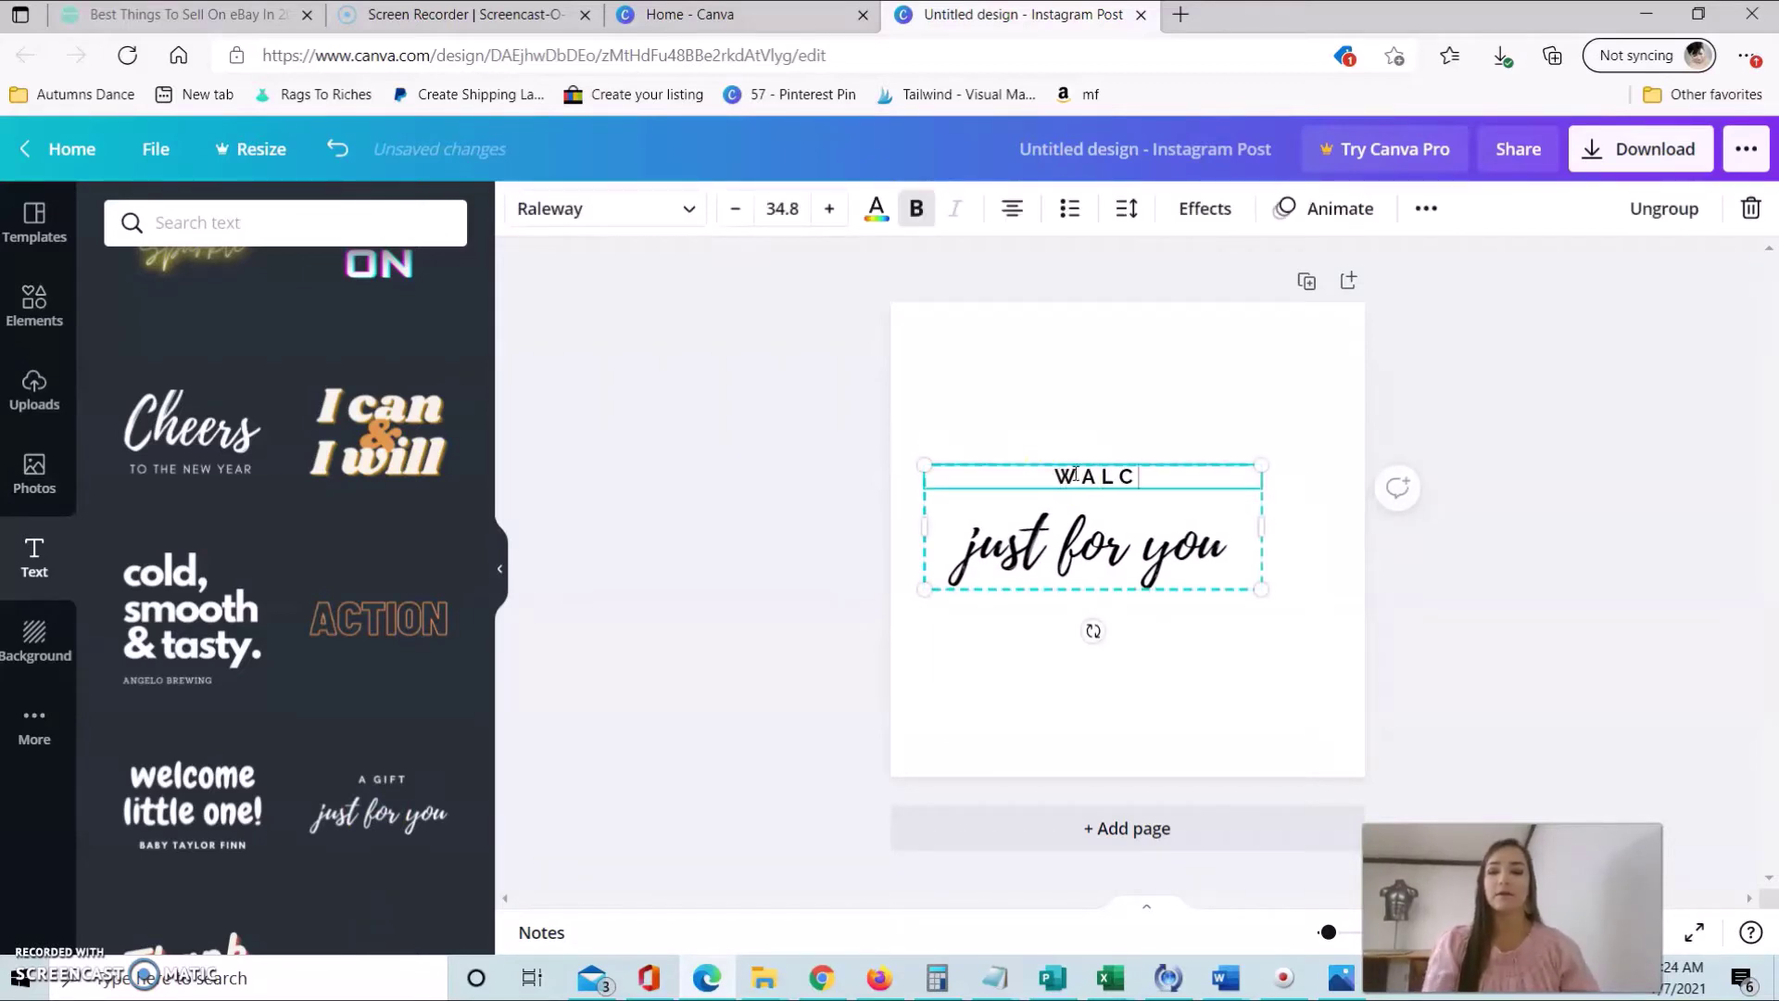
pyautogui.write('OME ')
pyautogui.write('TO MY')
pyautogui.click(1149, 536)
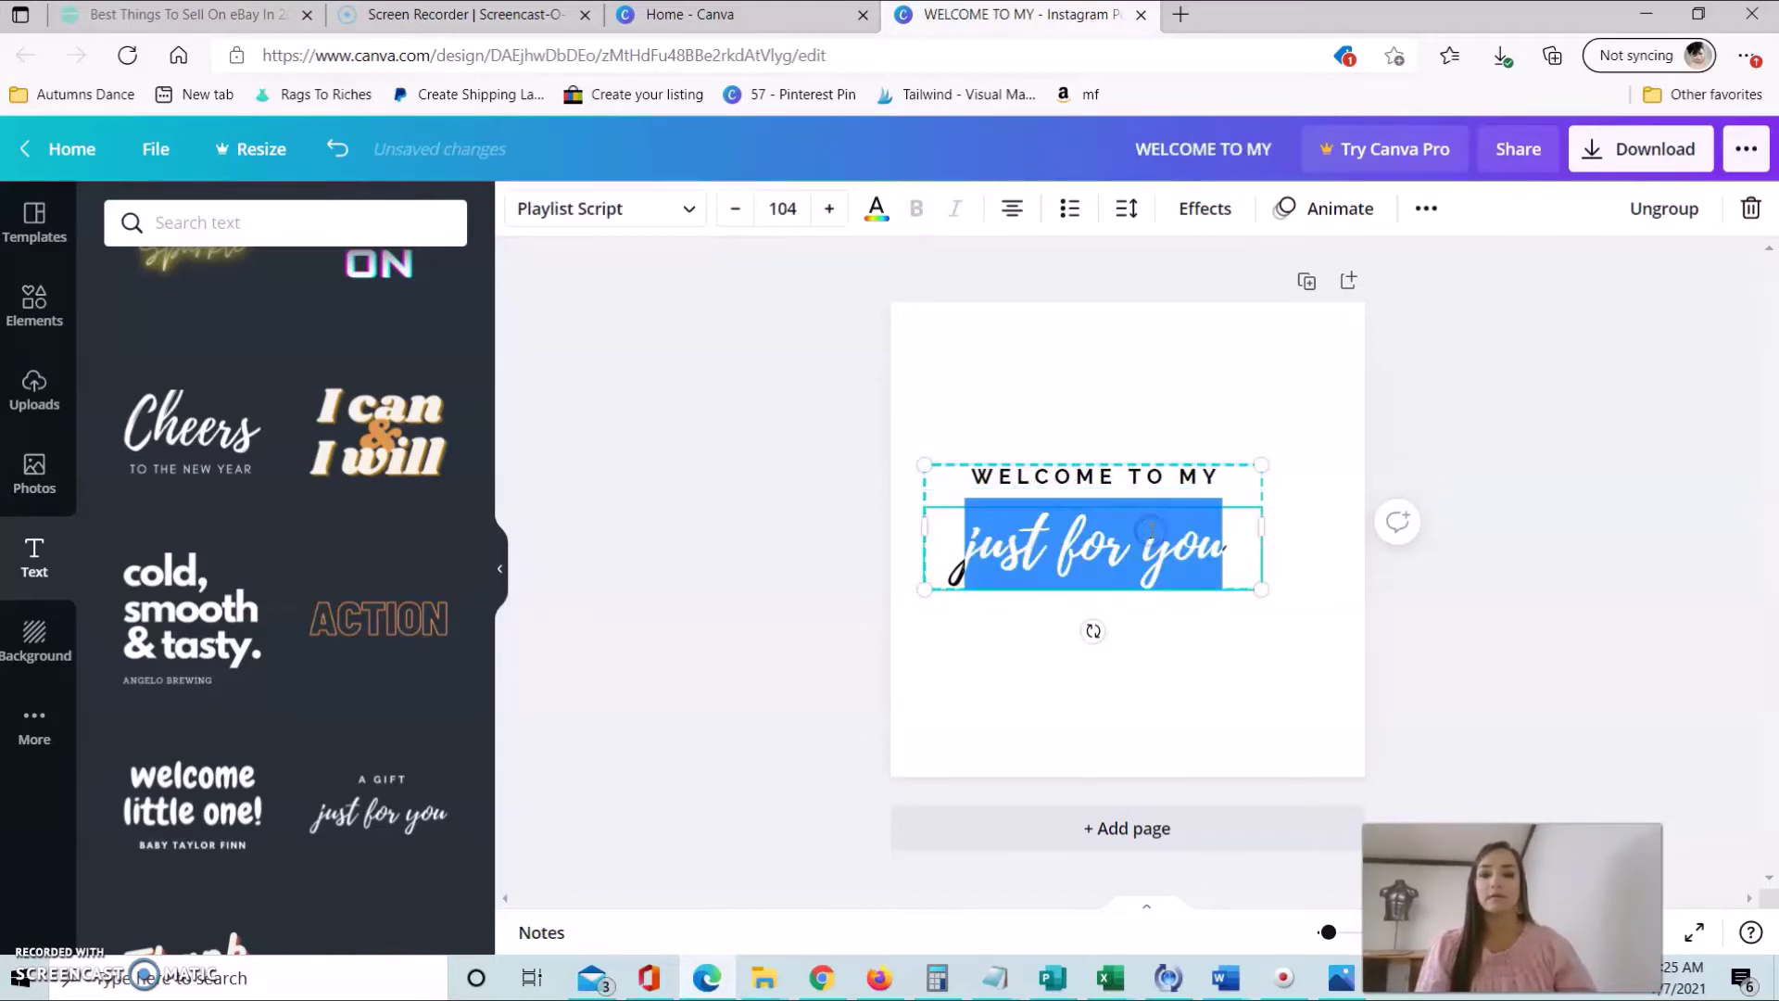
pyautogui.write('closet')
# - Enlarge the text group to fill the page width and select the word closet
pyautogui.click(1298, 615)
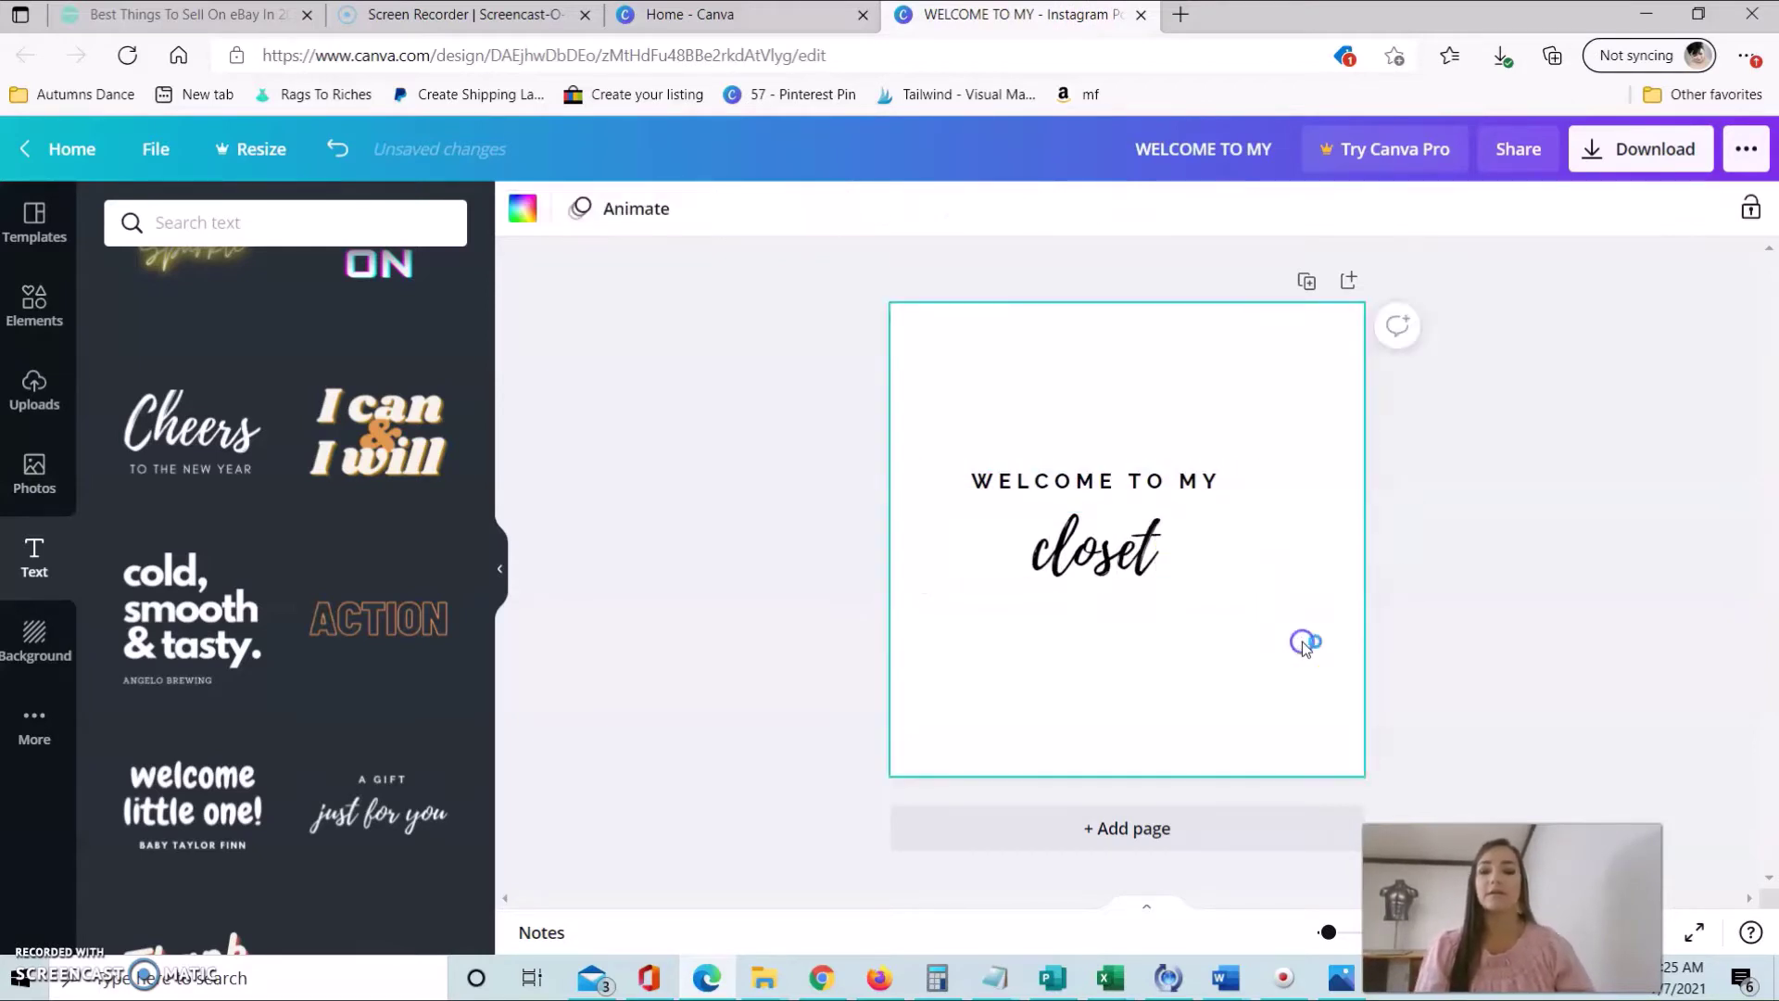
pyautogui.click(1163, 532)
pyautogui.moveTo(1268, 582); pyautogui.dragTo(1353, 618)
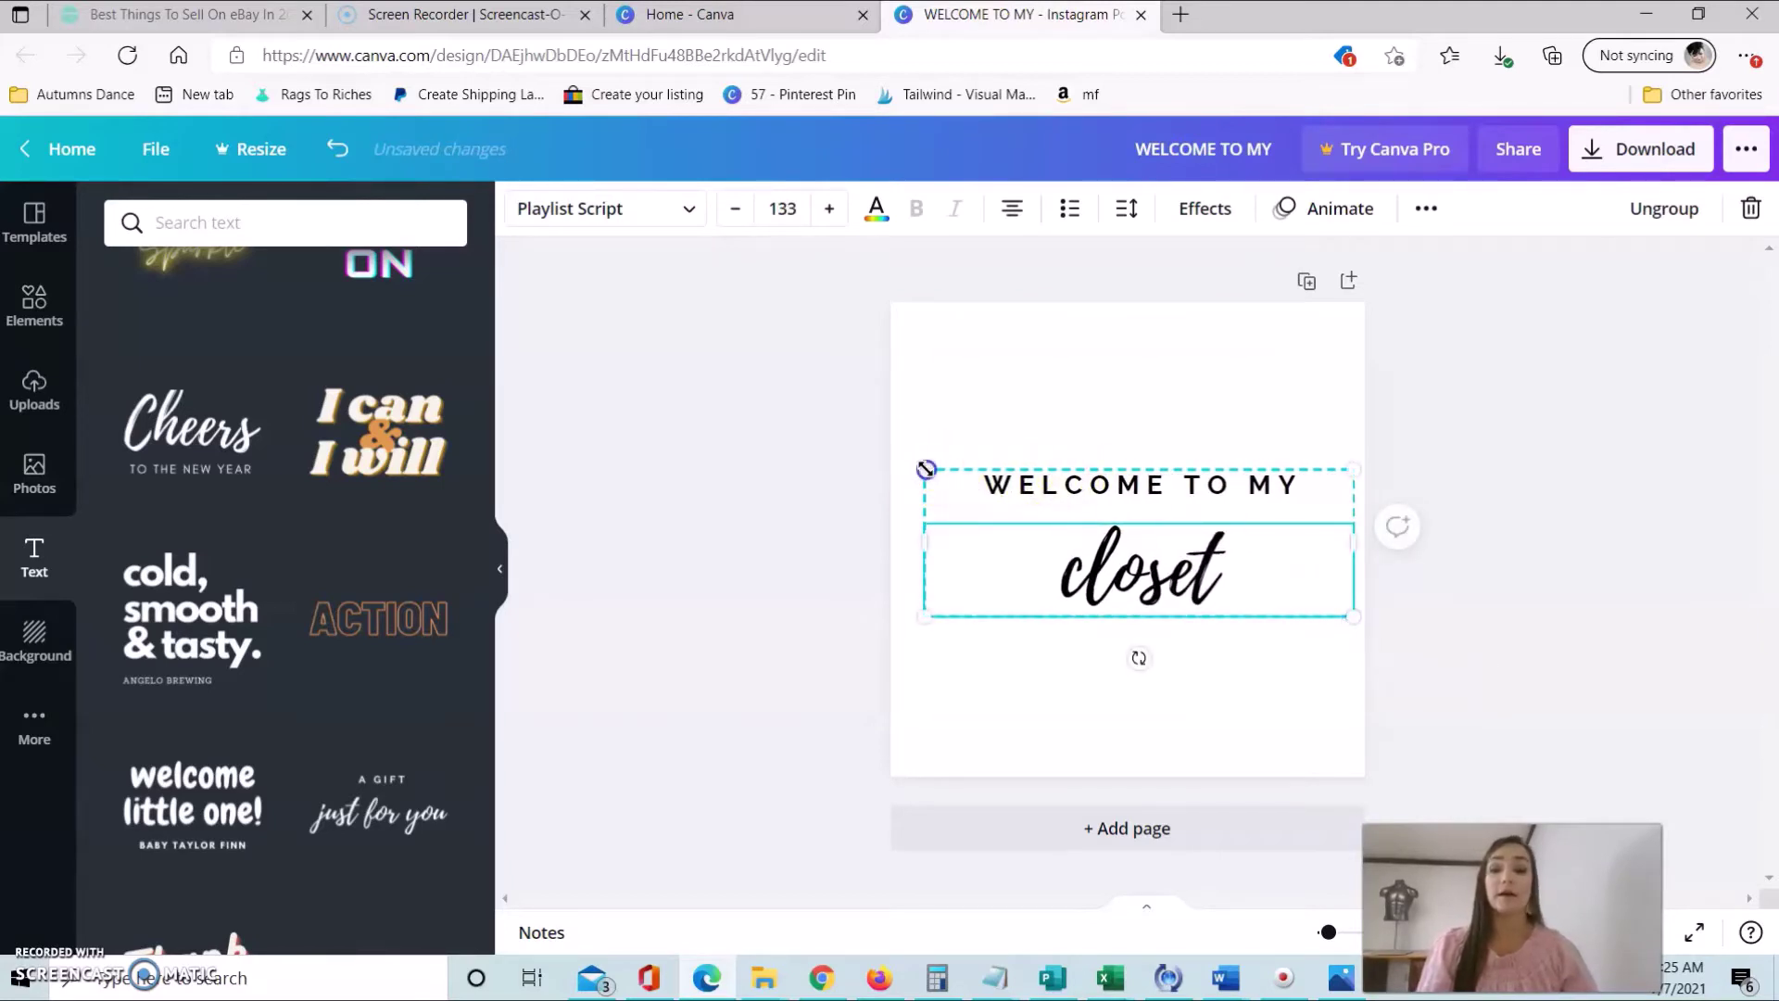
pyautogui.moveTo(926, 468); pyautogui.dragTo(885, 454)
pyautogui.click(1549, 509)
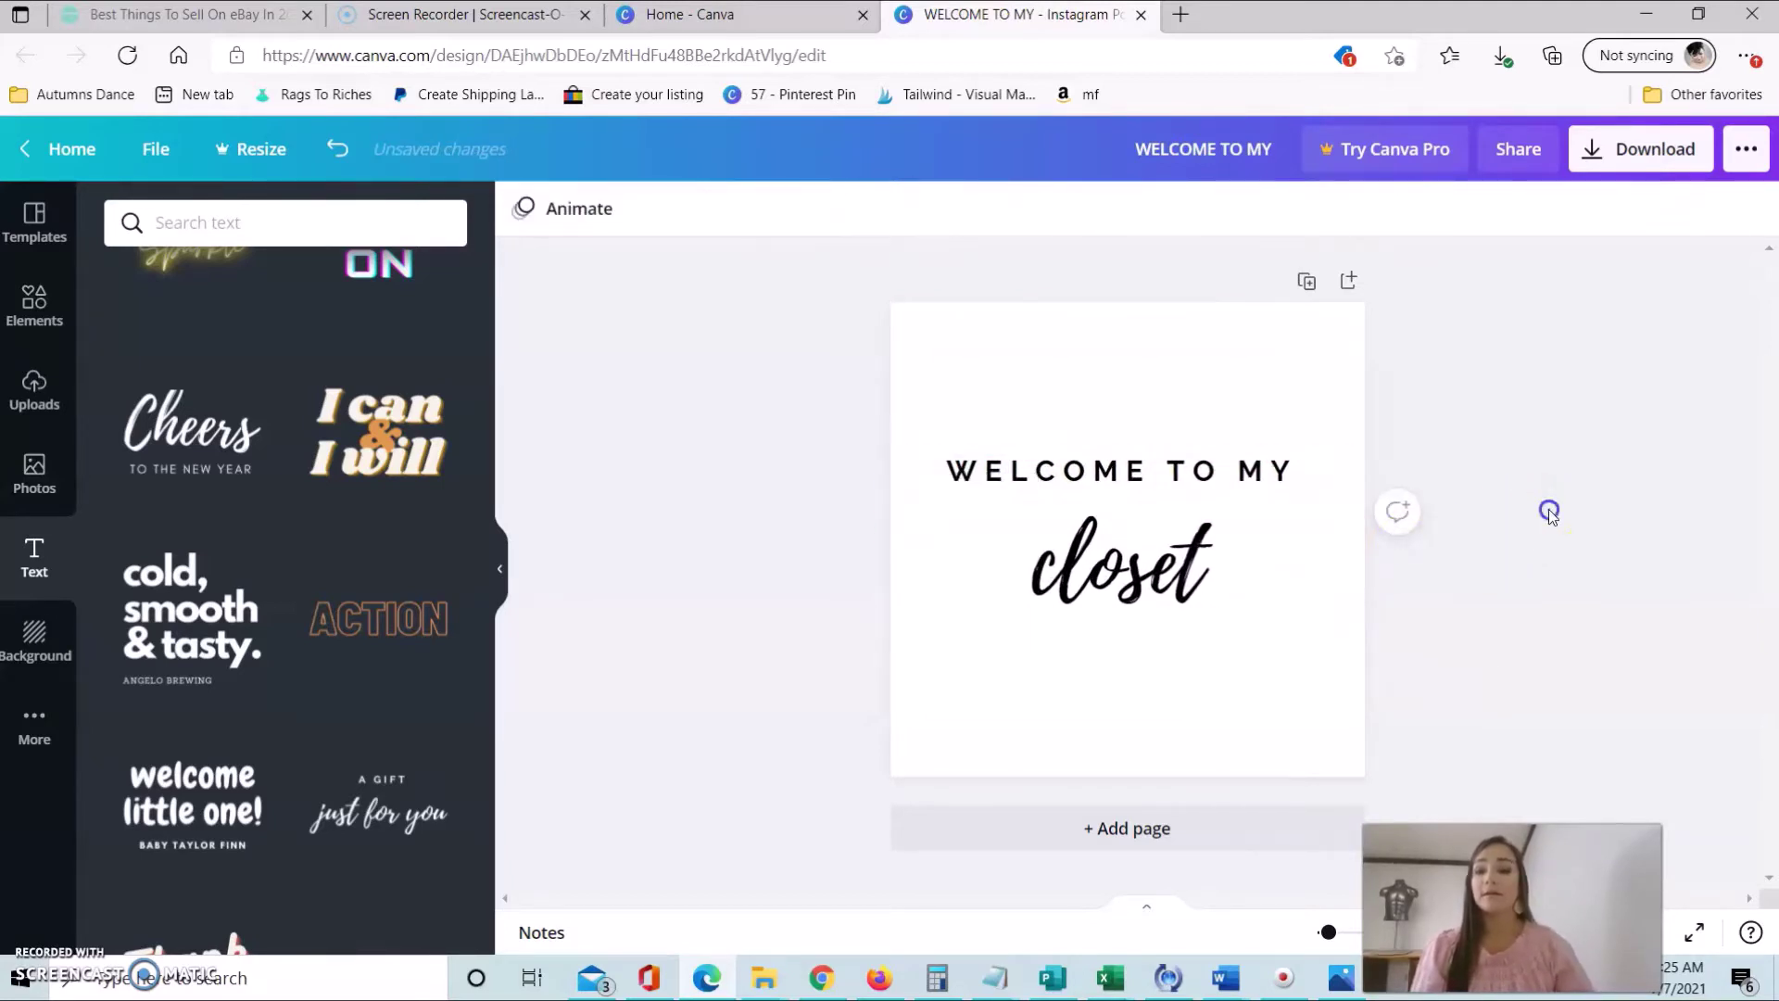
pyautogui.click(1274, 528)
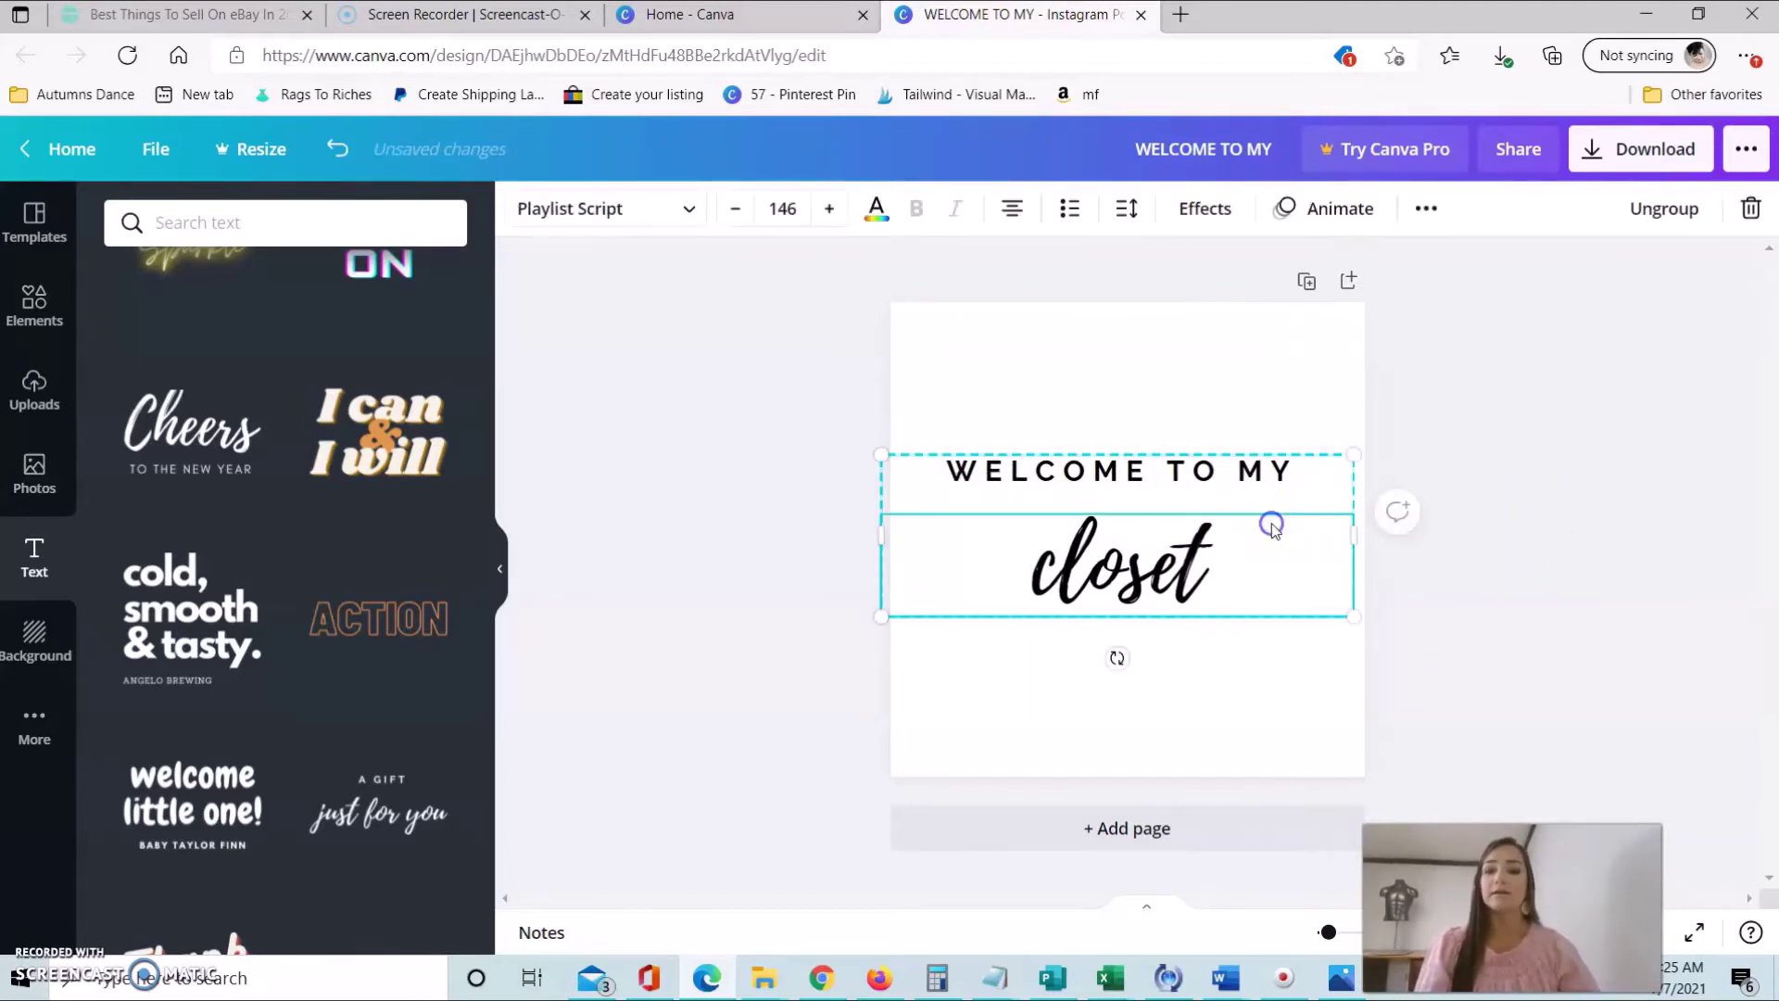
pyautogui.doubleClick(1216, 542)
# - Raise the closet font size to 250
pyautogui.click(831, 209)
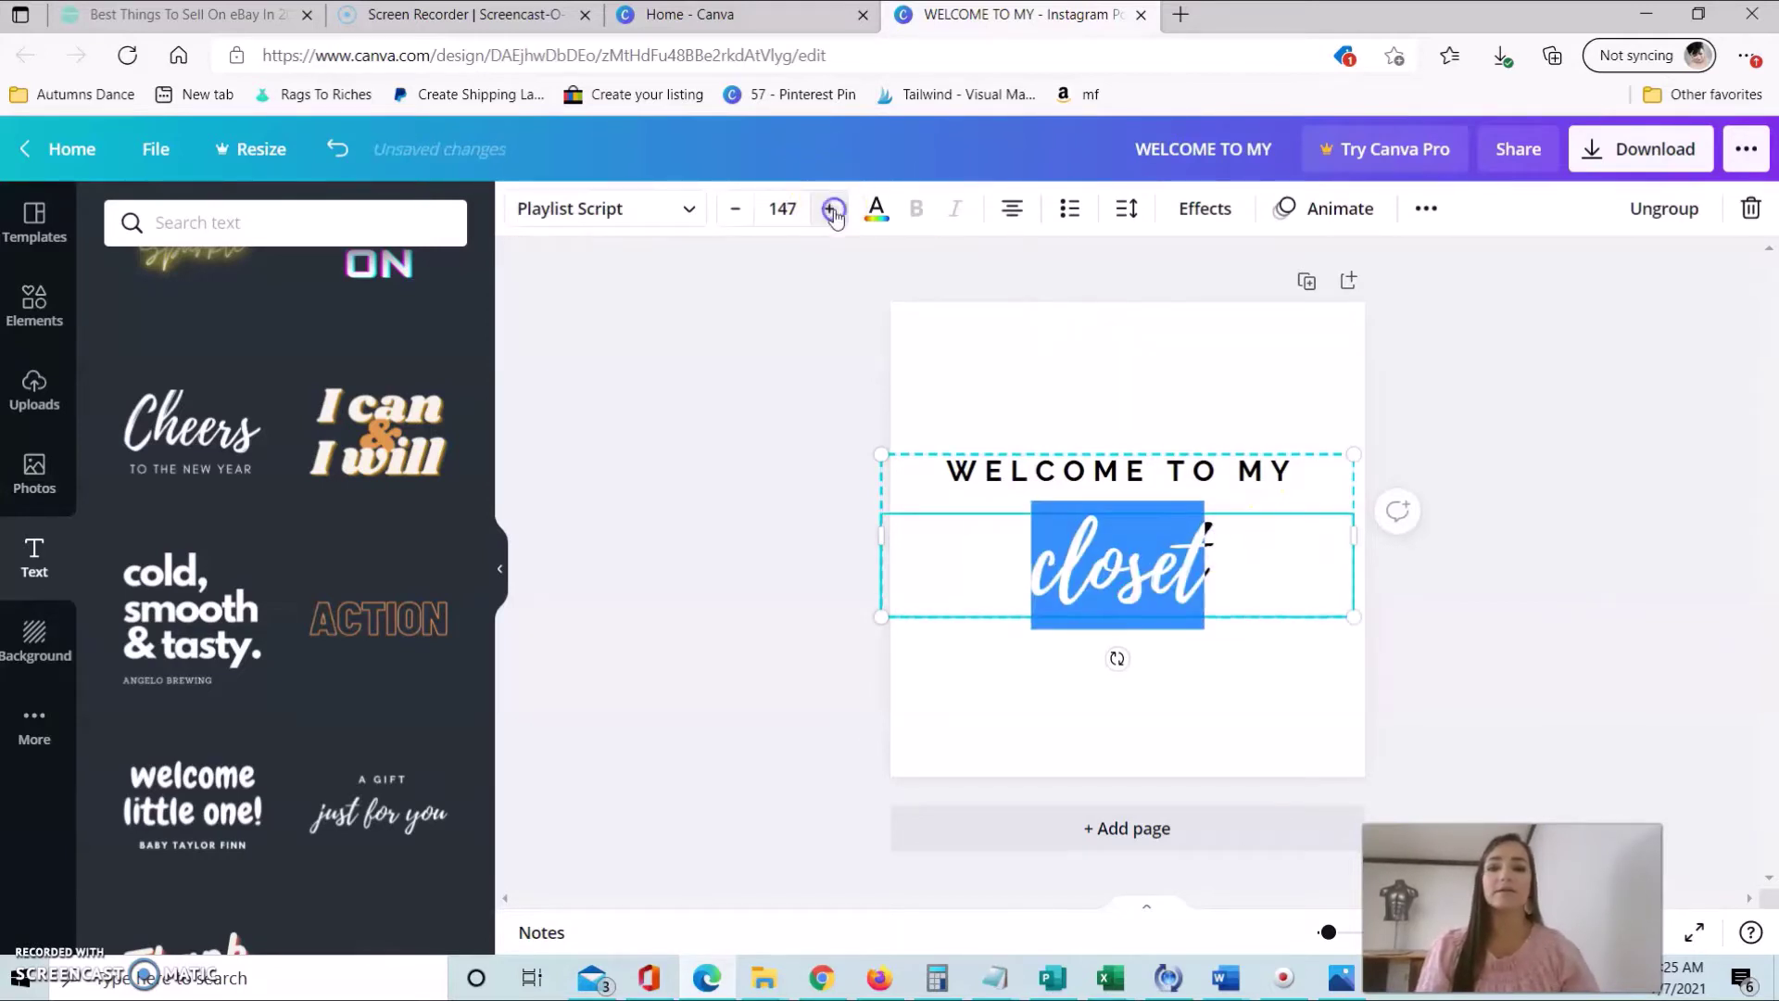
pyautogui.click(833, 210)
pyautogui.click(833, 211)
pyautogui.click(832, 209)
pyautogui.click(831, 209)
pyautogui.click(831, 209)
pyautogui.click(832, 210)
pyautogui.click(831, 210)
pyautogui.write('2')
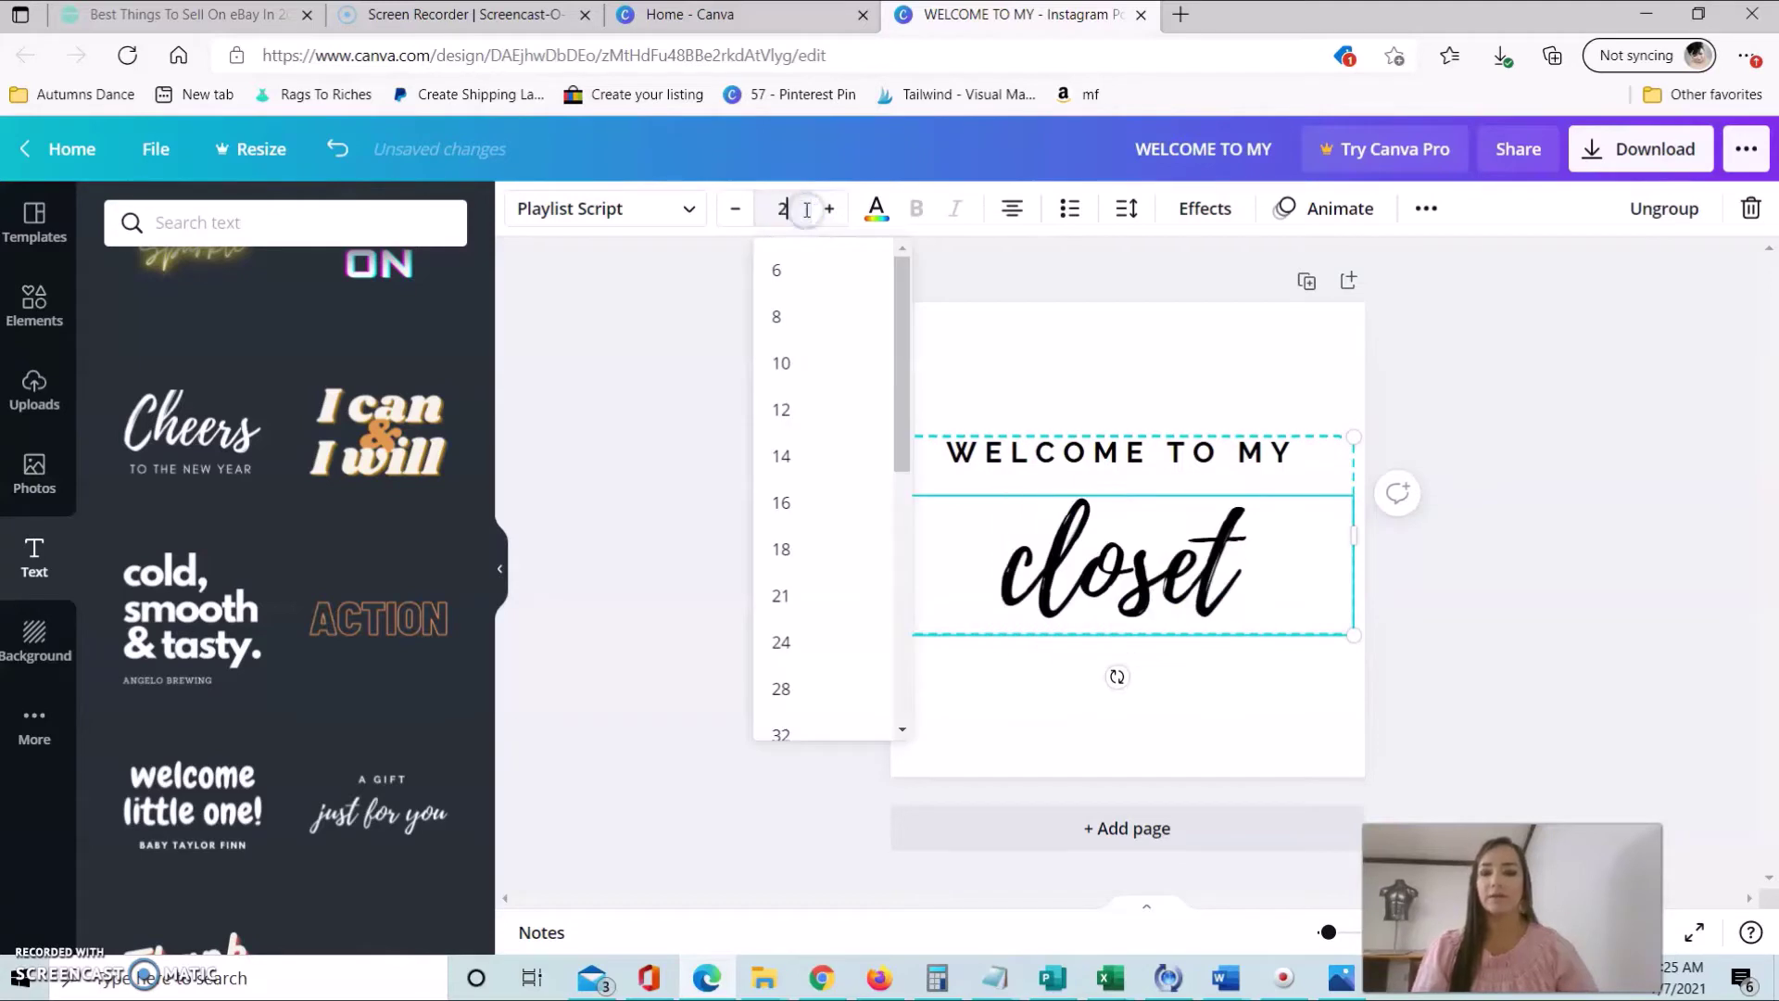
pyautogui.write('50')
pyautogui.press('Return')
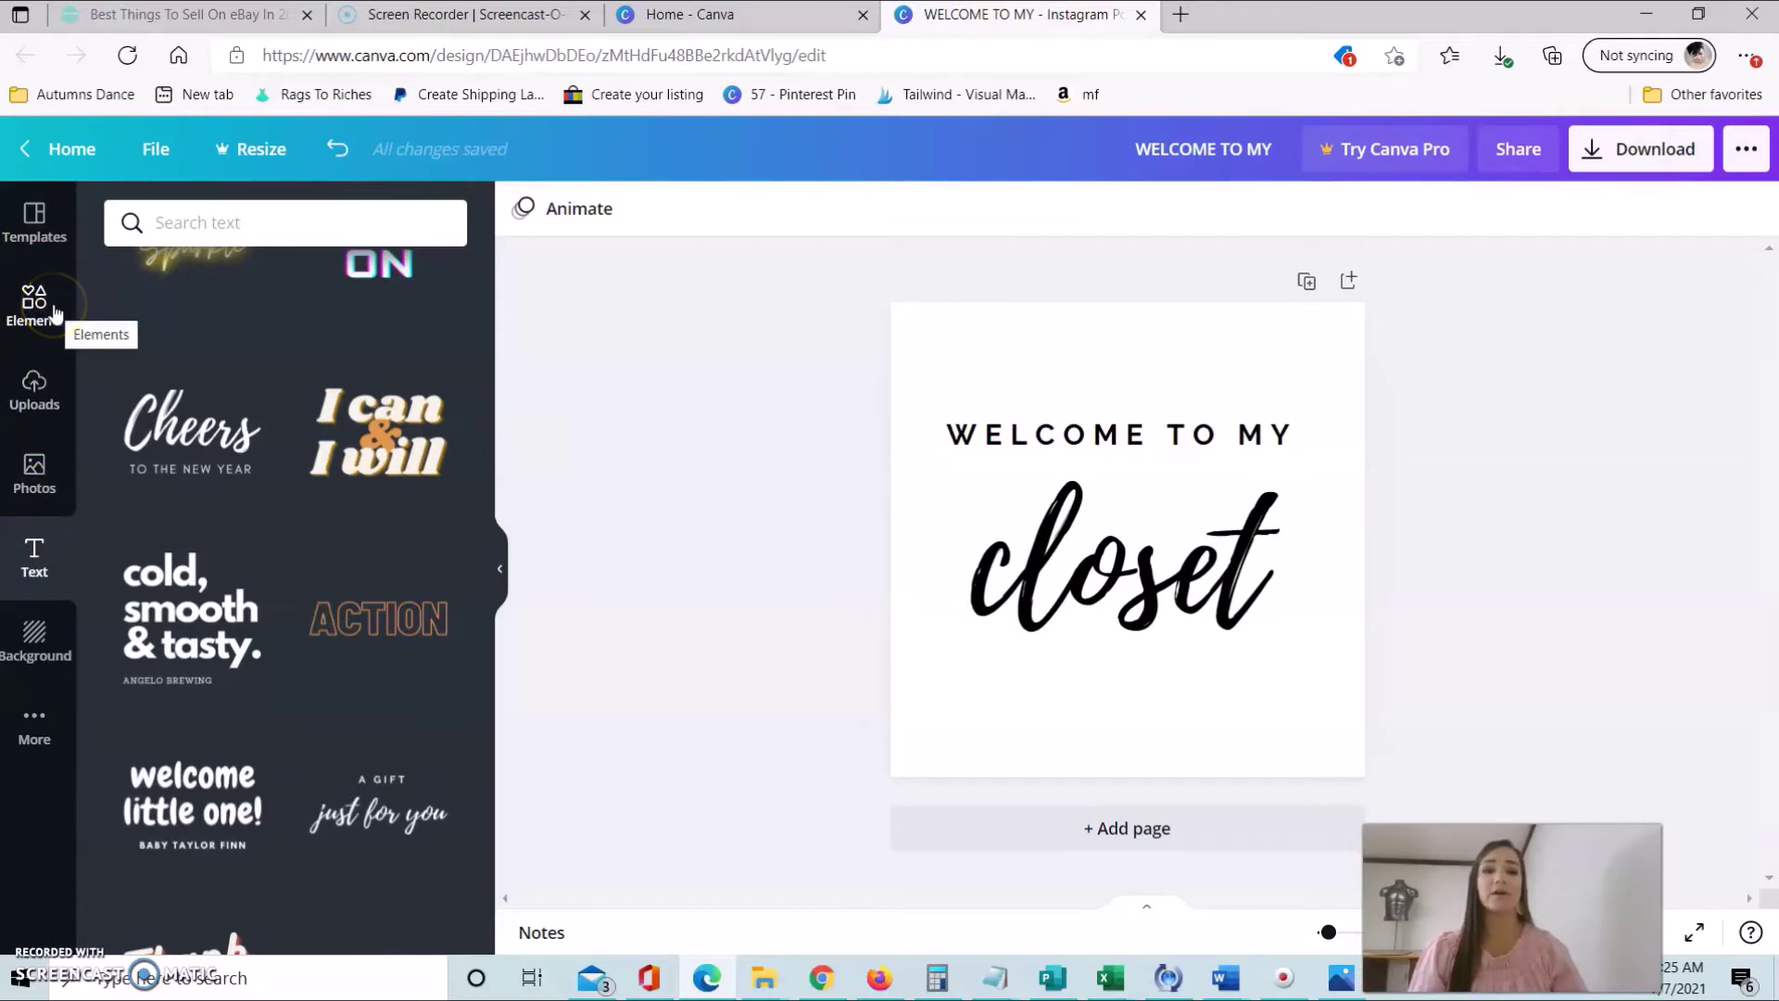
# - Try the lavender bunting background, then switch to white wood planks
pyautogui.click(35, 646)
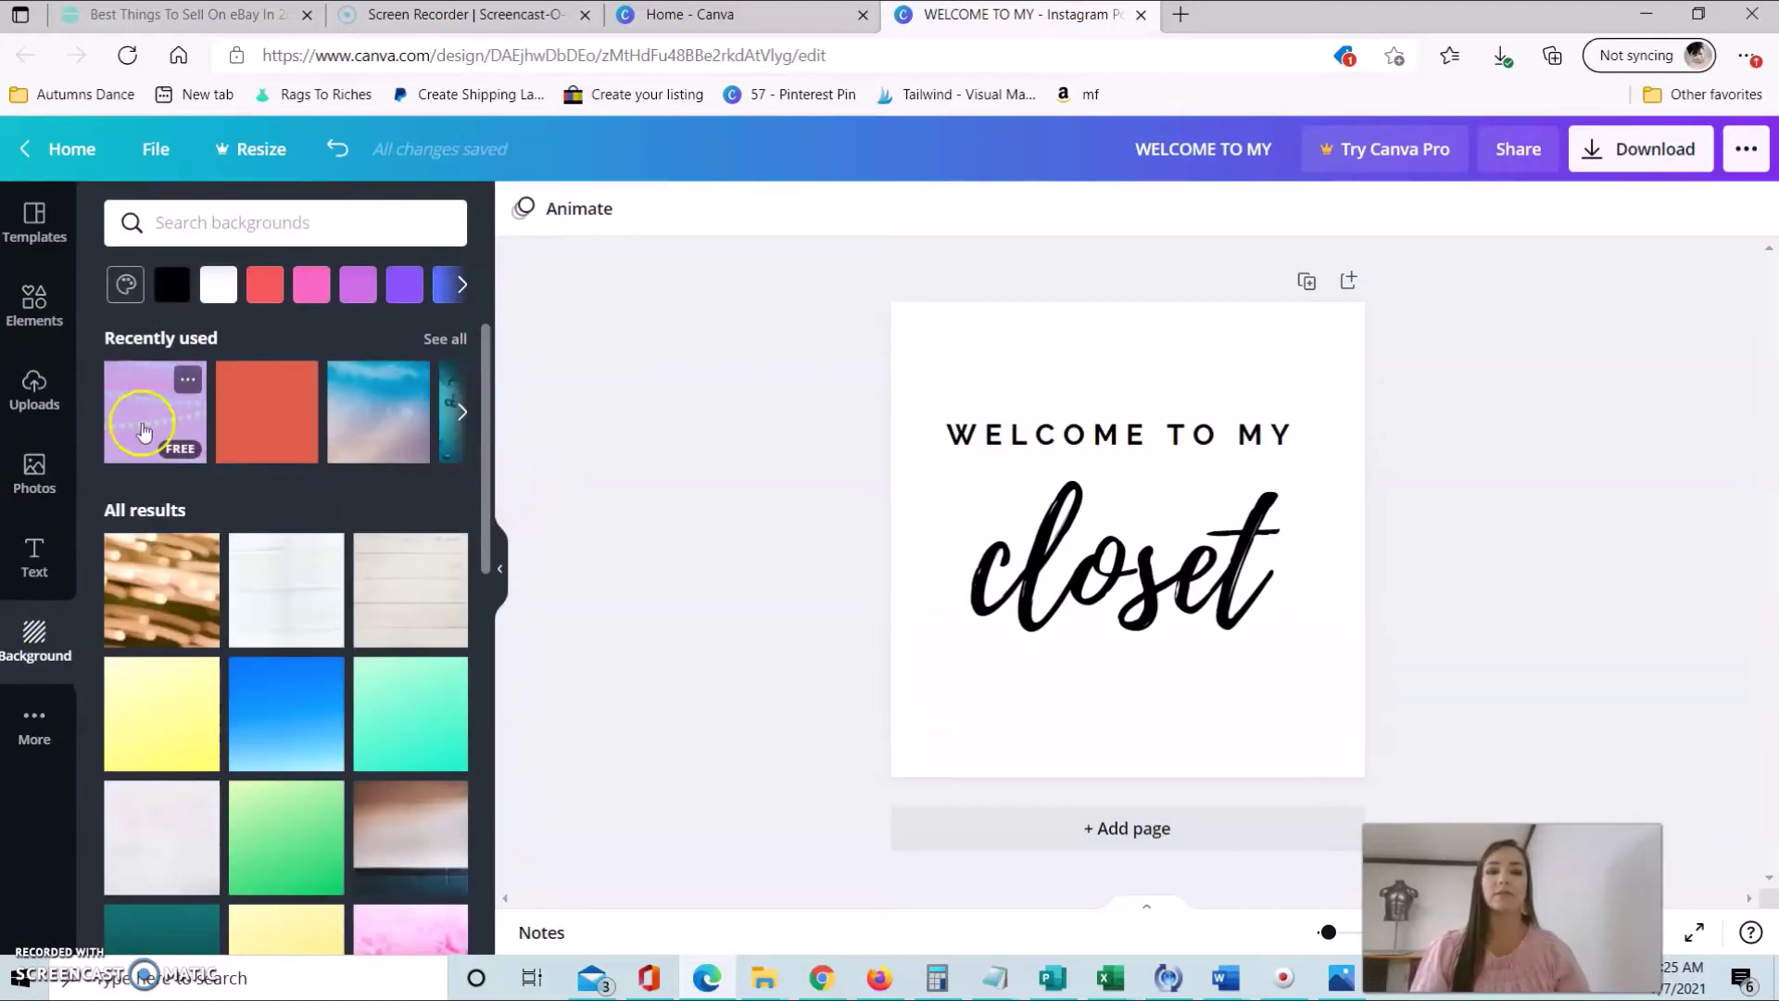
pyautogui.click(178, 422)
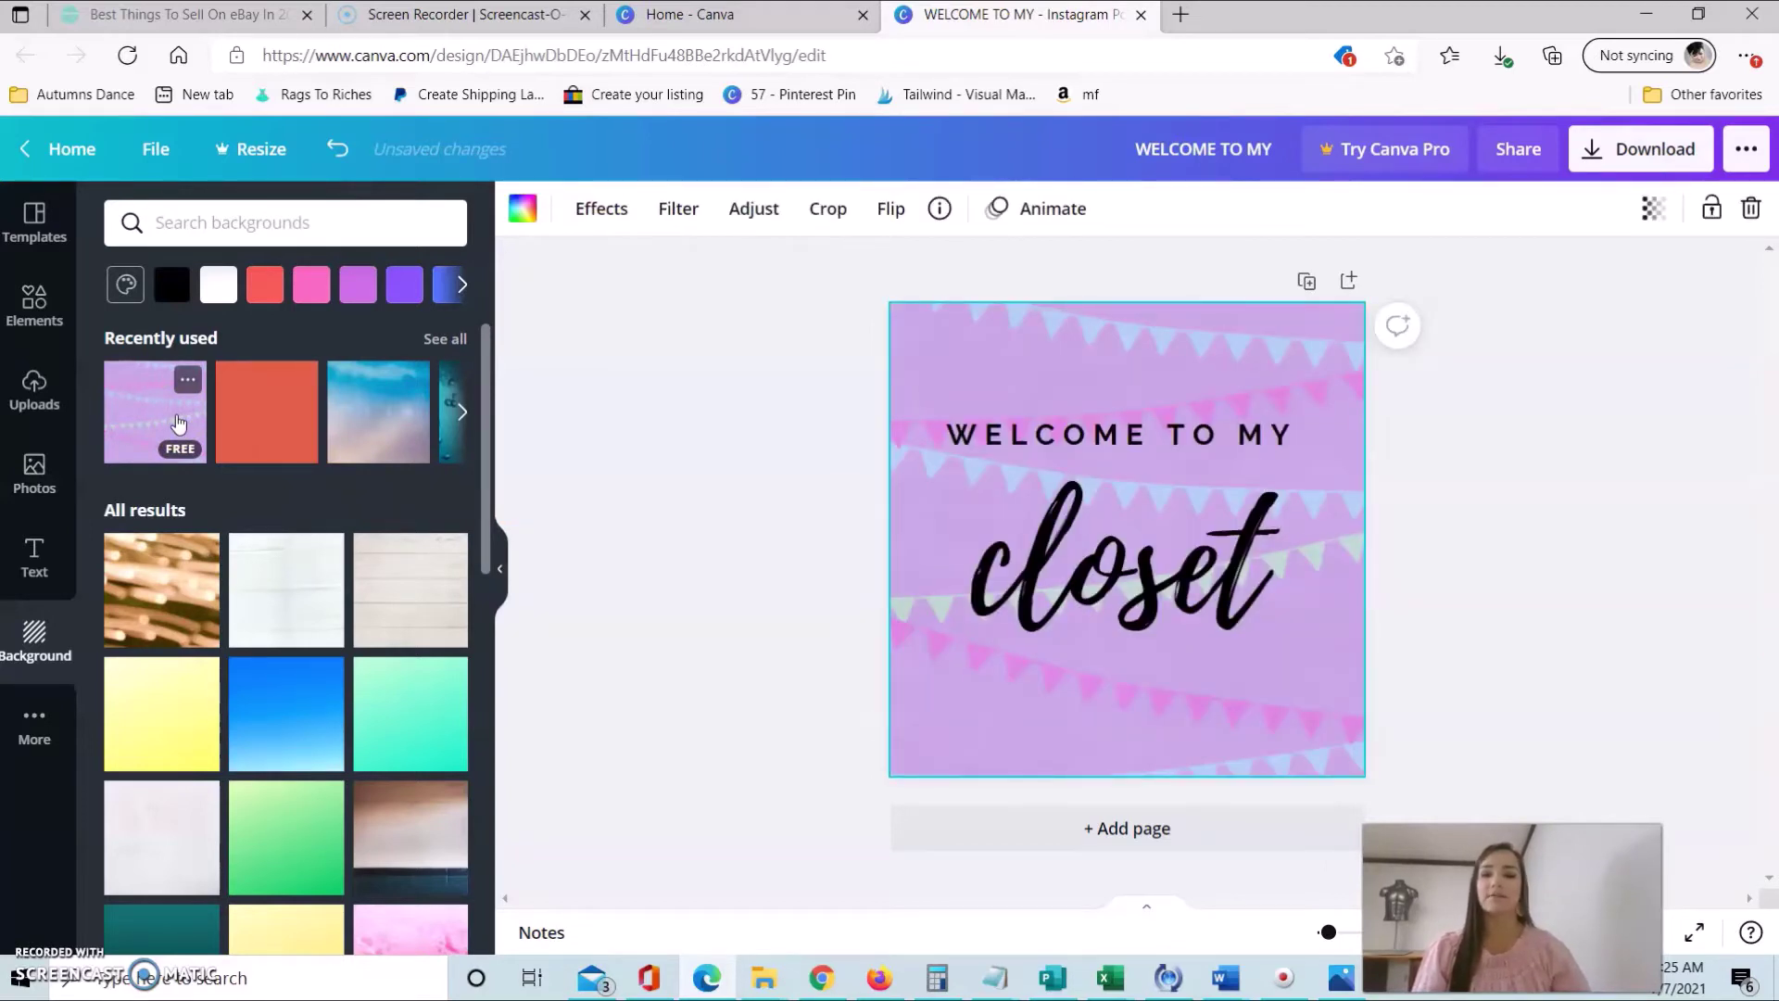
pyautogui.moveTo(482, 418); pyautogui.dragTo(488, 451)
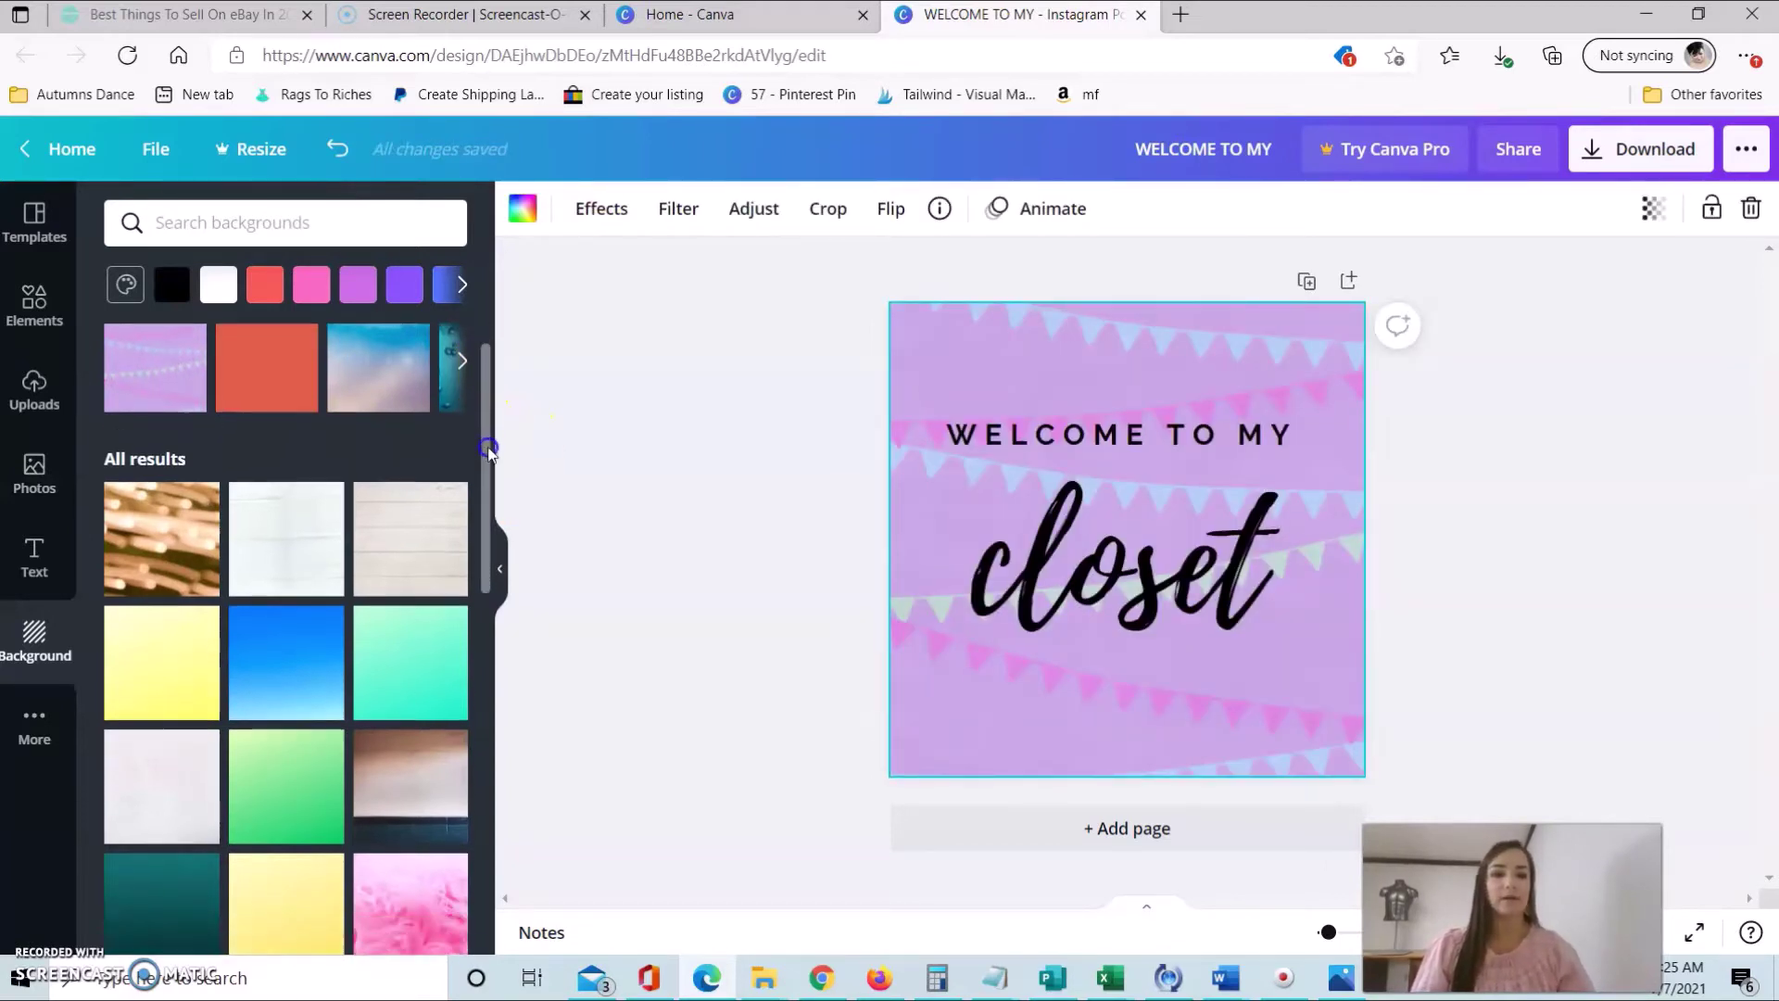
pyautogui.click(431, 530)
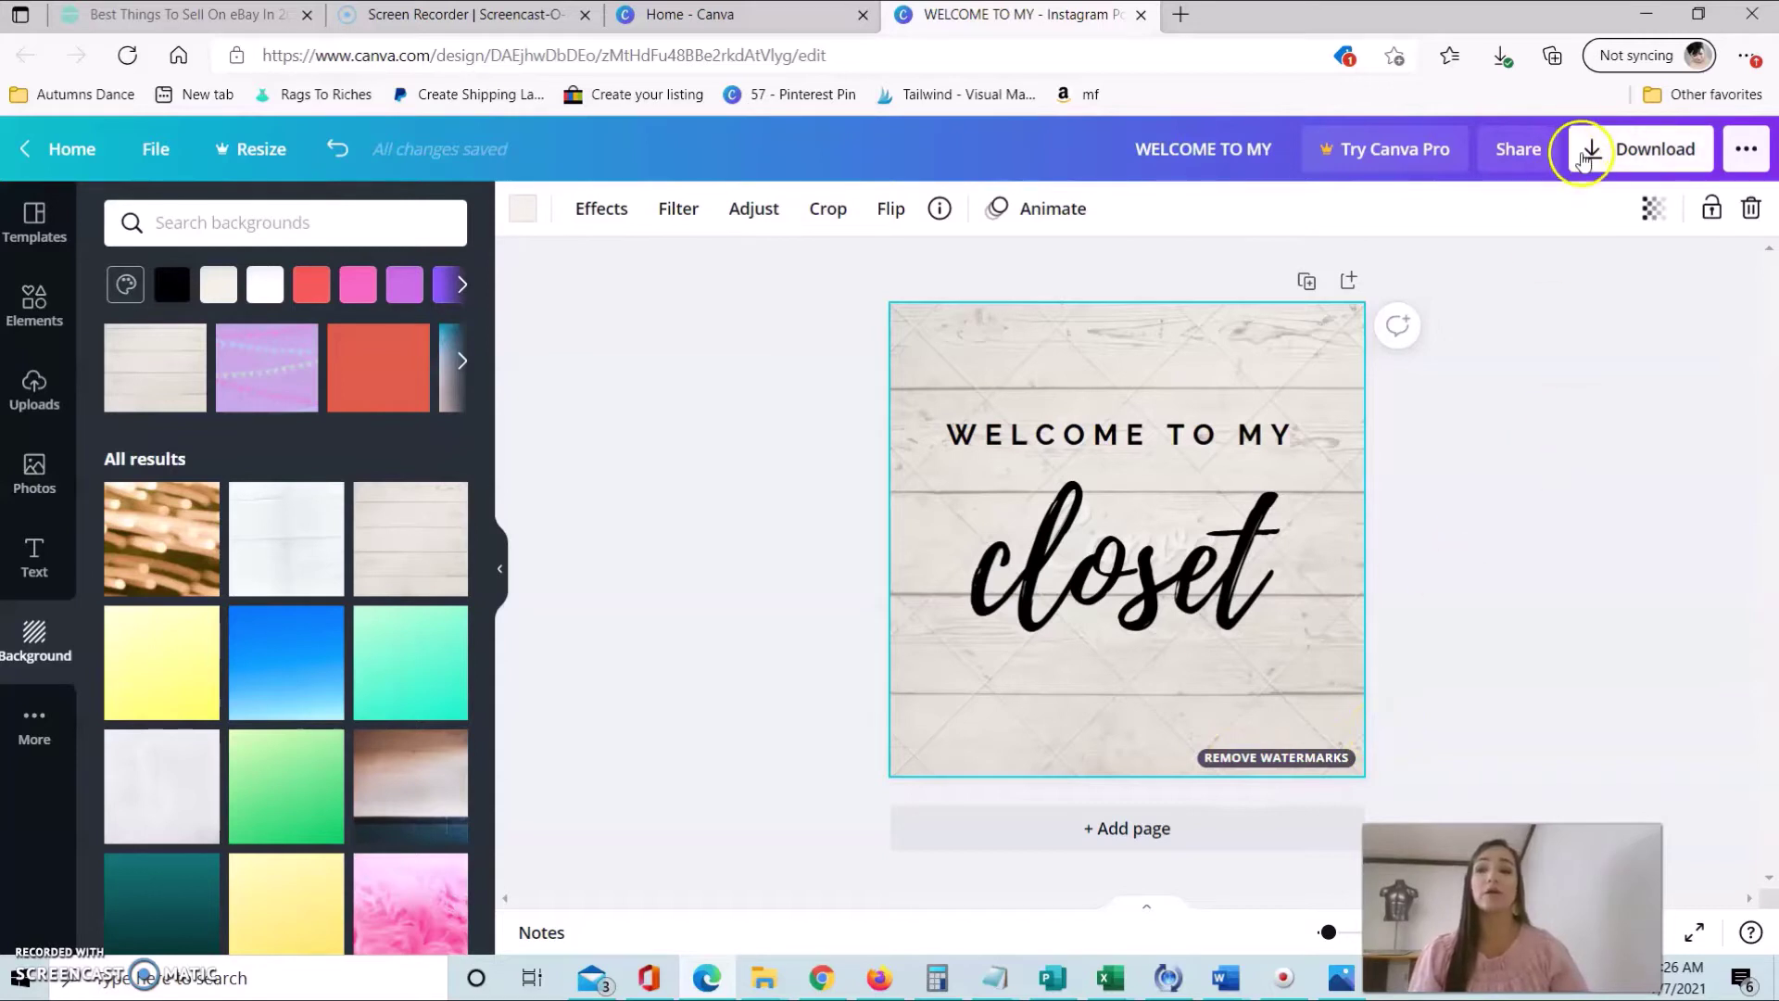
# - Check the Download options, then close them and deselect the background image
pyautogui.click(1584, 158)
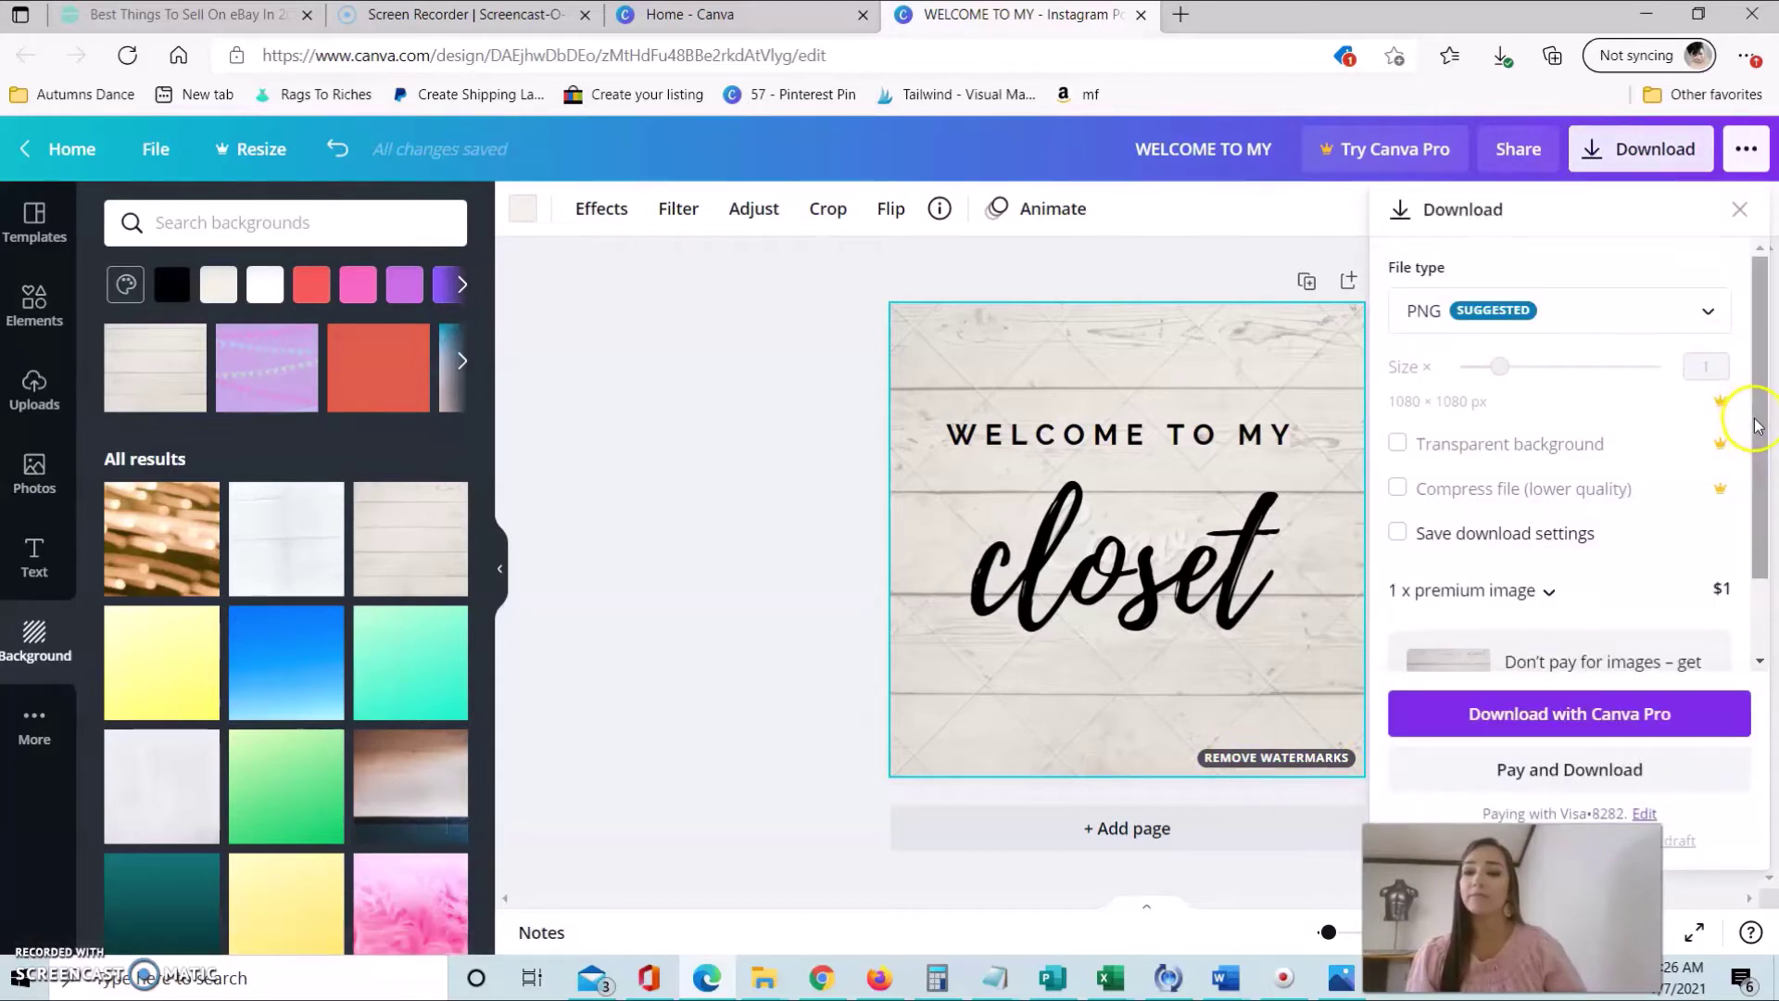
pyautogui.moveTo(1763, 398); pyautogui.dragTo(1772, 521)
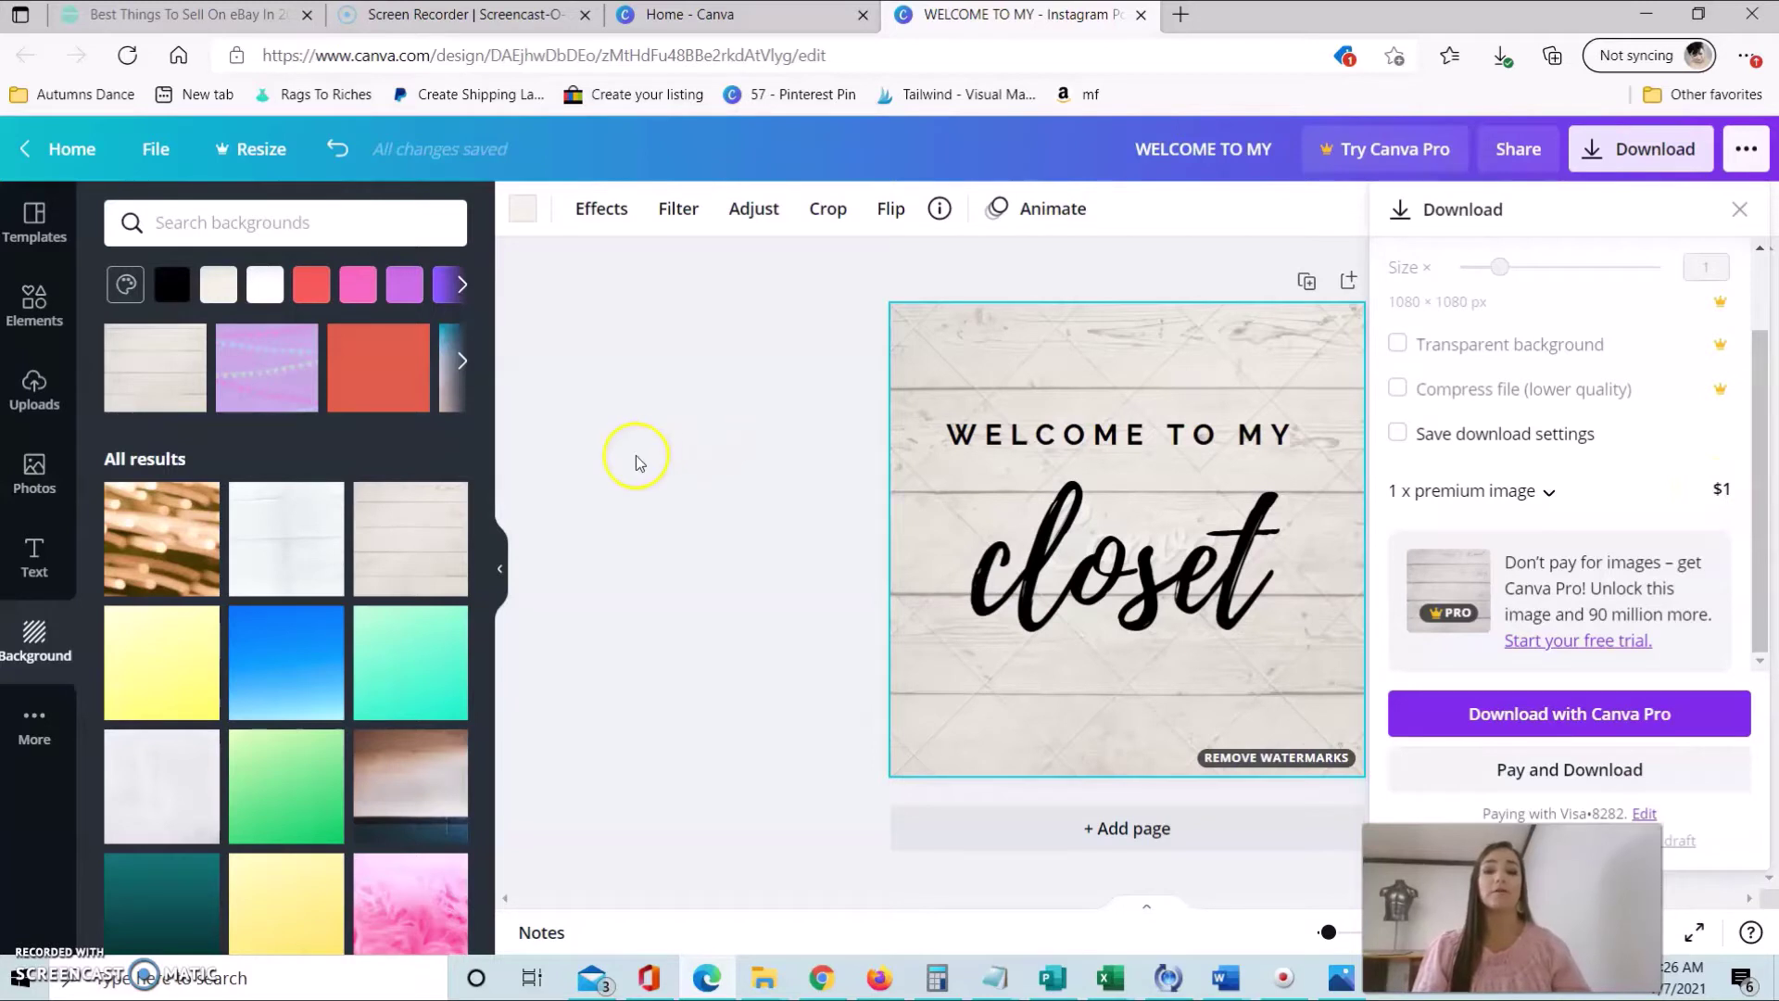
pyautogui.click(646, 477)
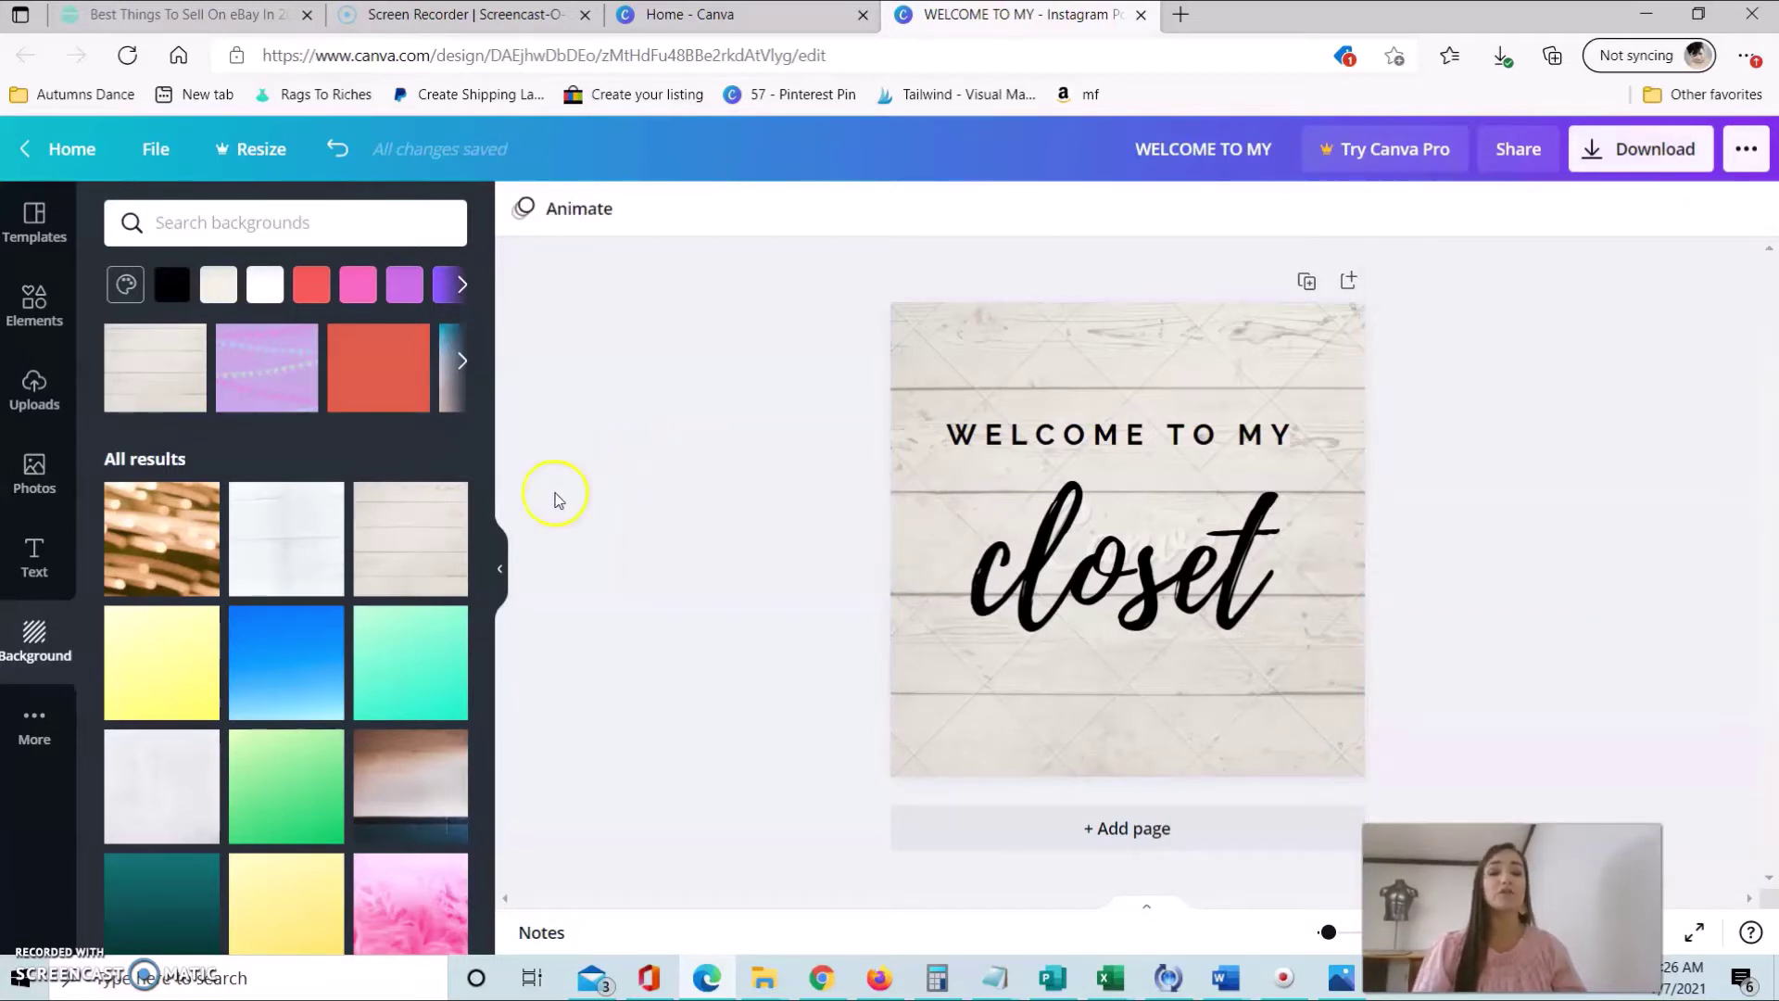
# - Apply the pale yellow gradient as the page background
pyautogui.scroll(-2, 481, 491)
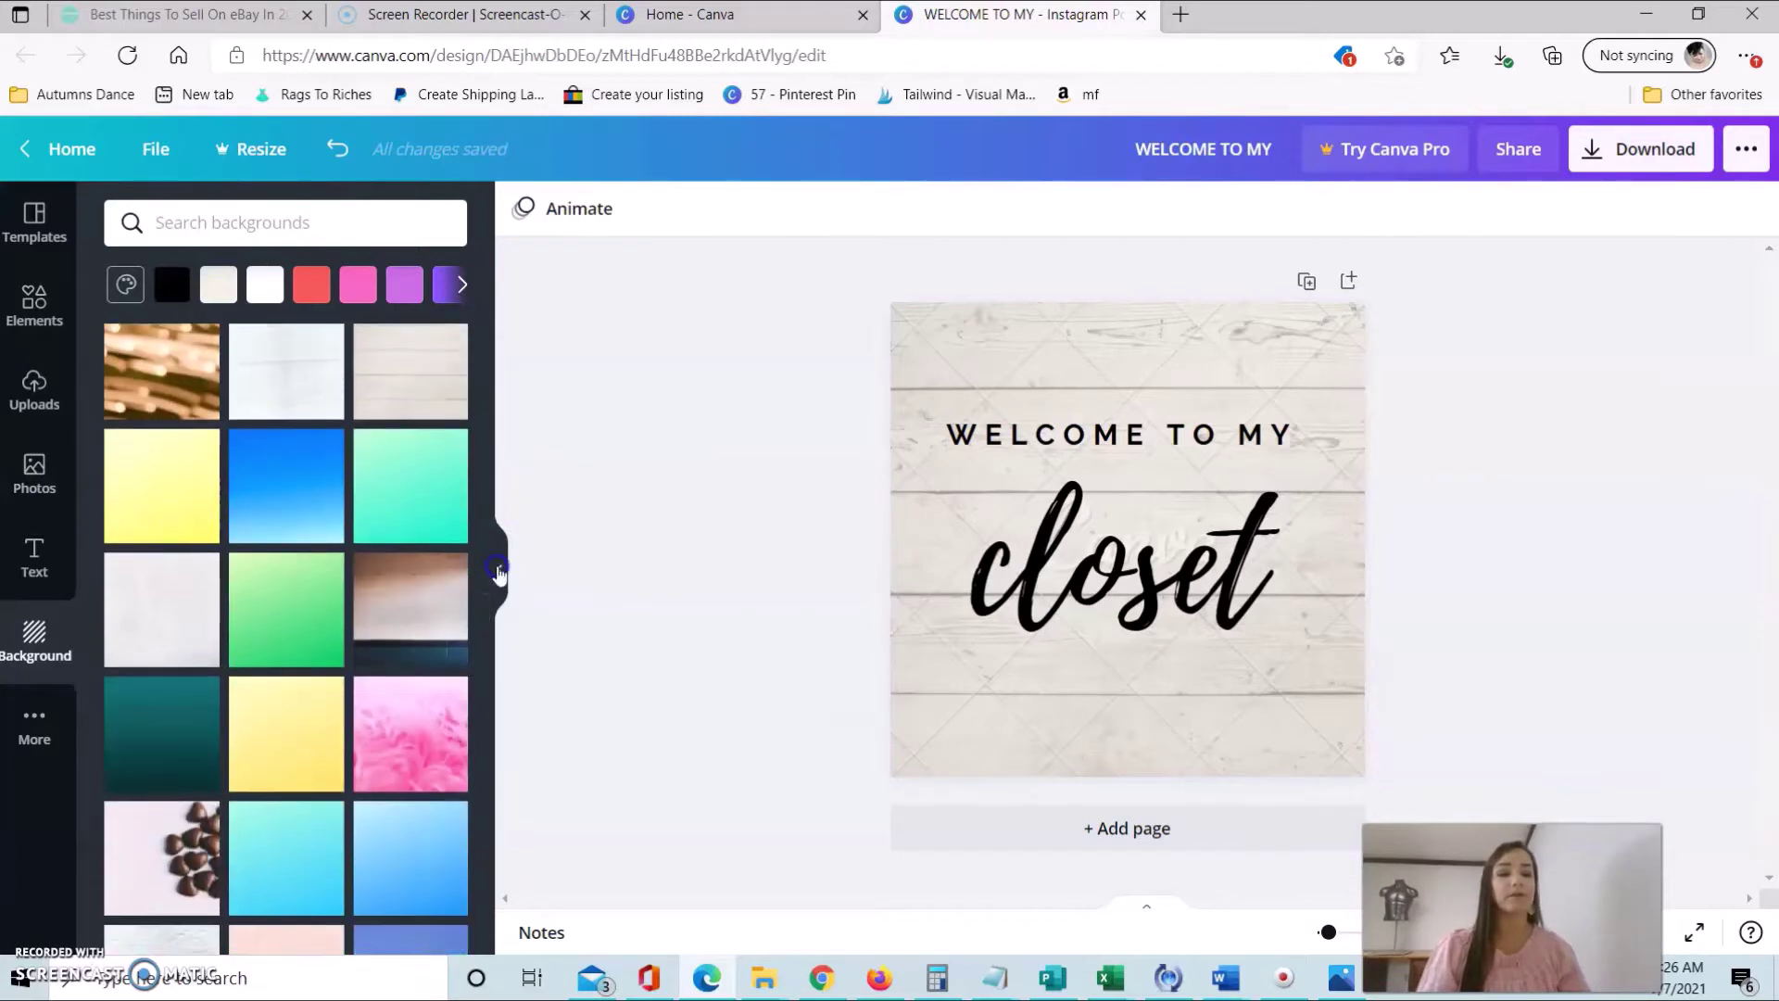
pyautogui.click(164, 506)
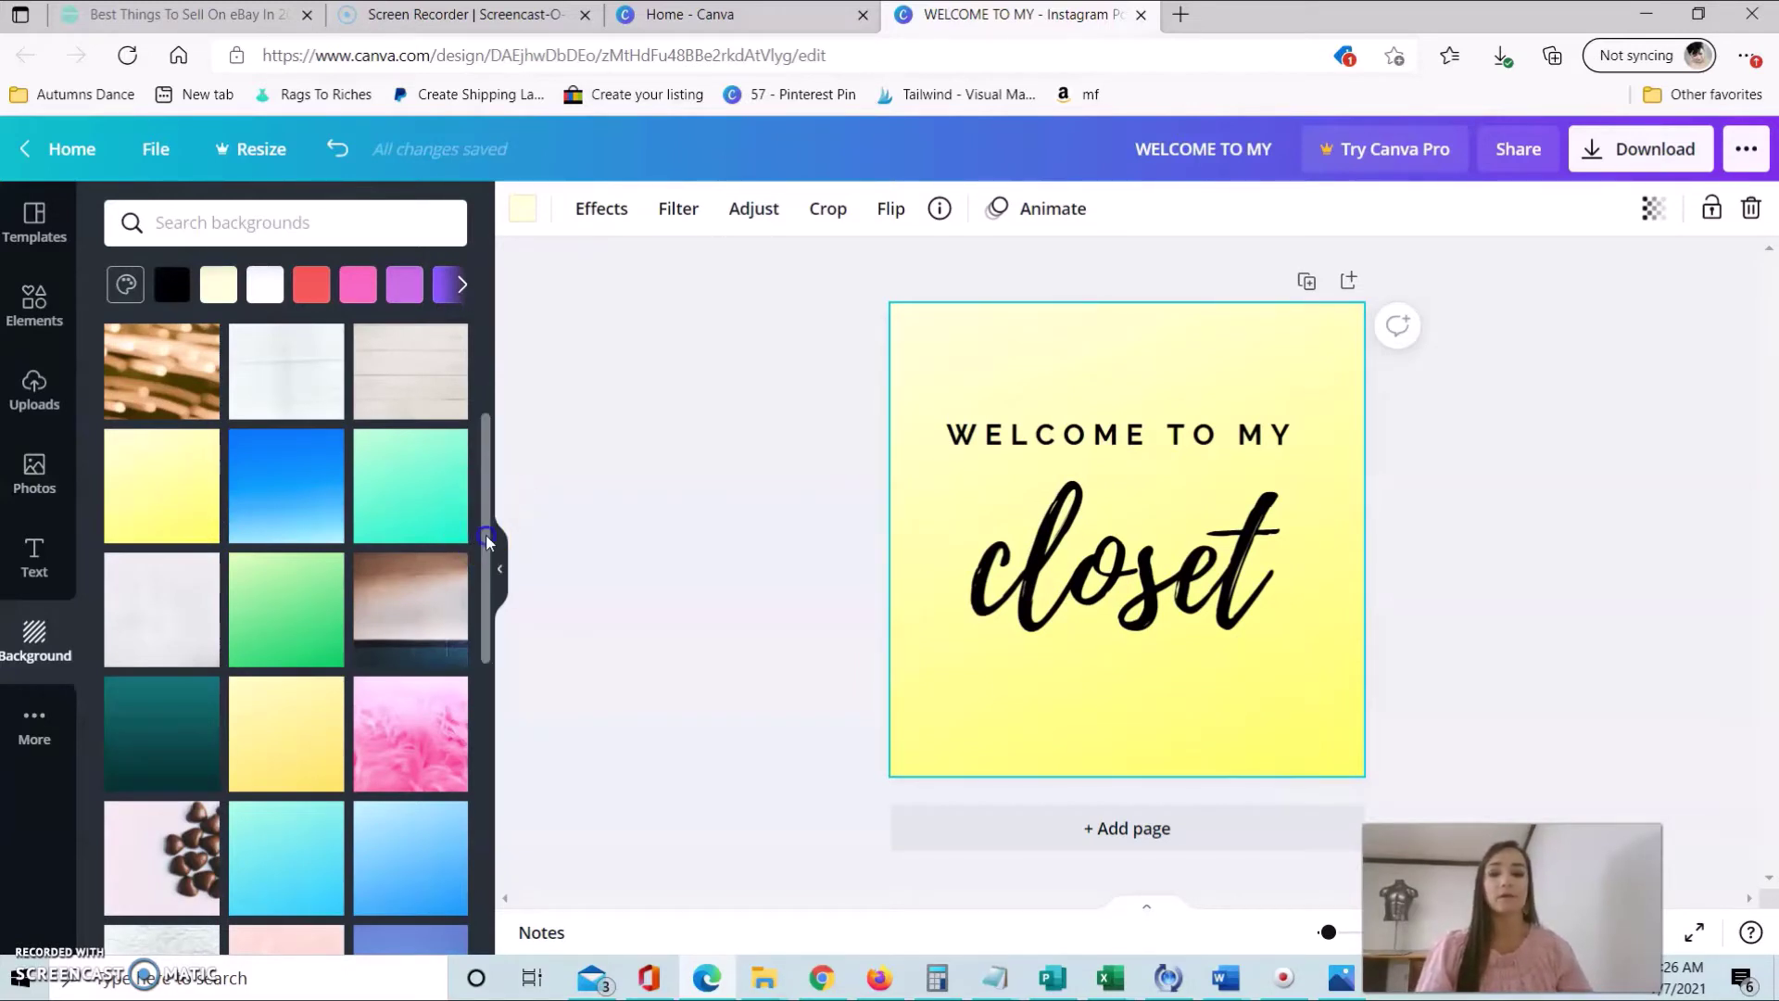
pyautogui.scroll(3, 471, 451)
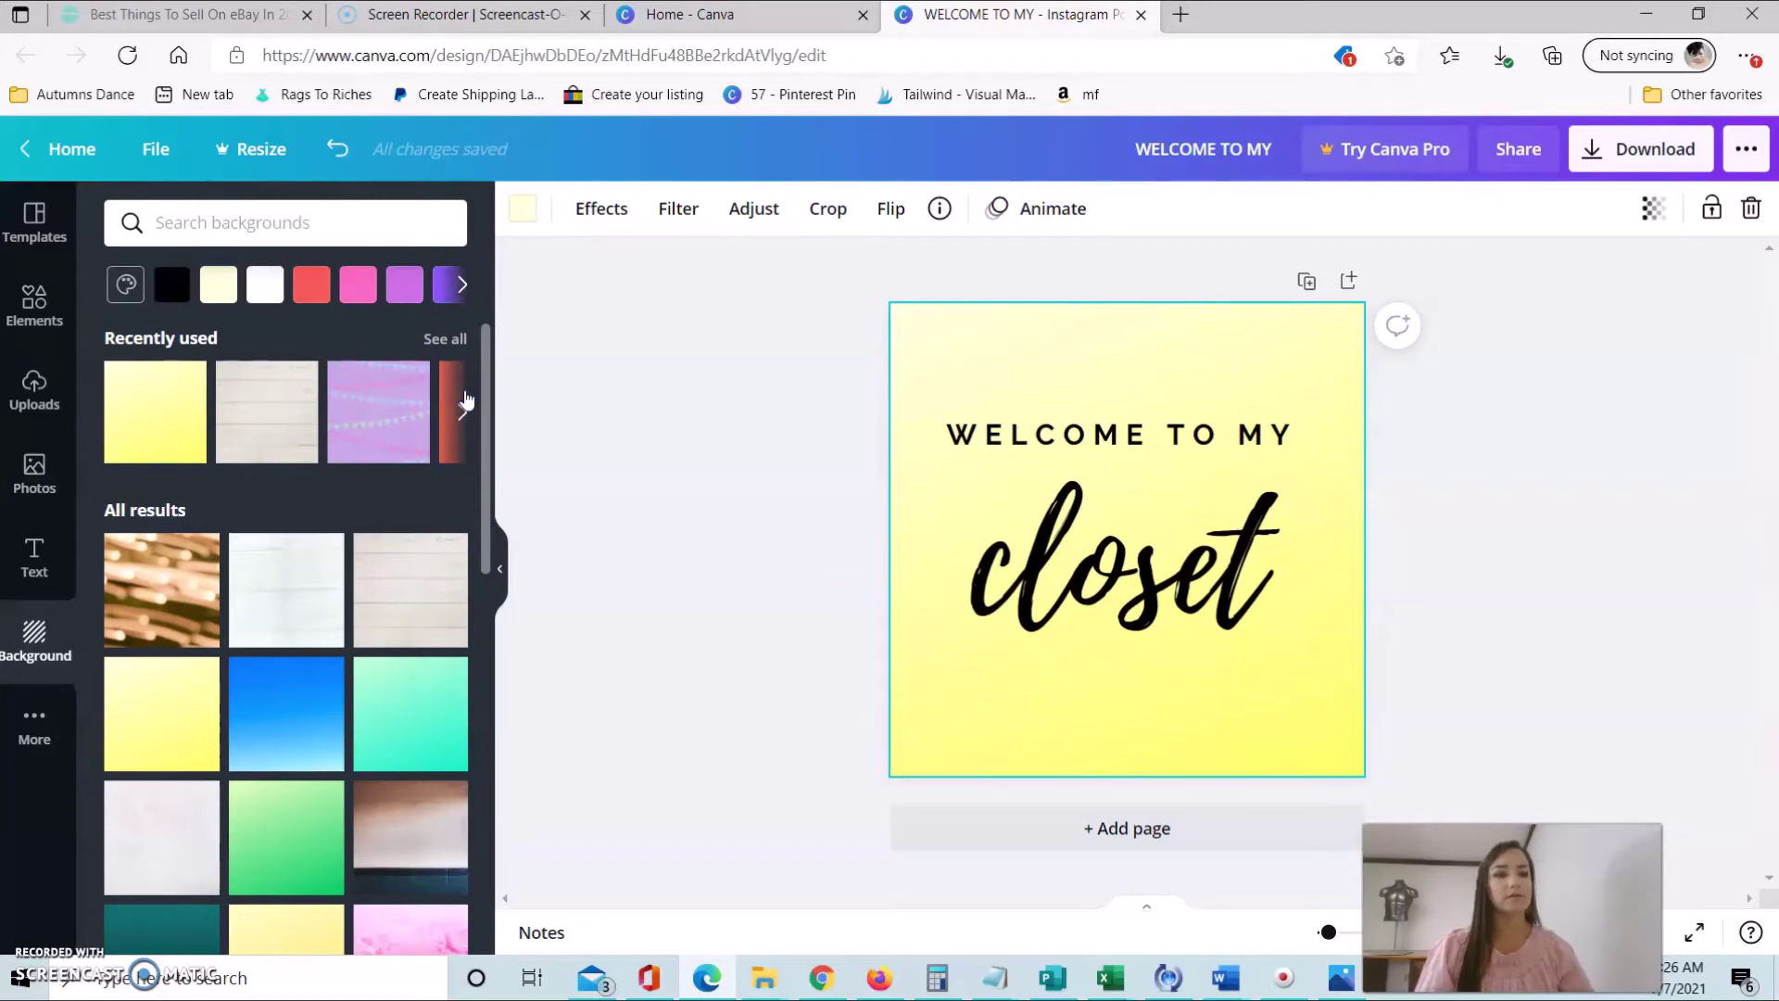
pyautogui.click(1666, 500)
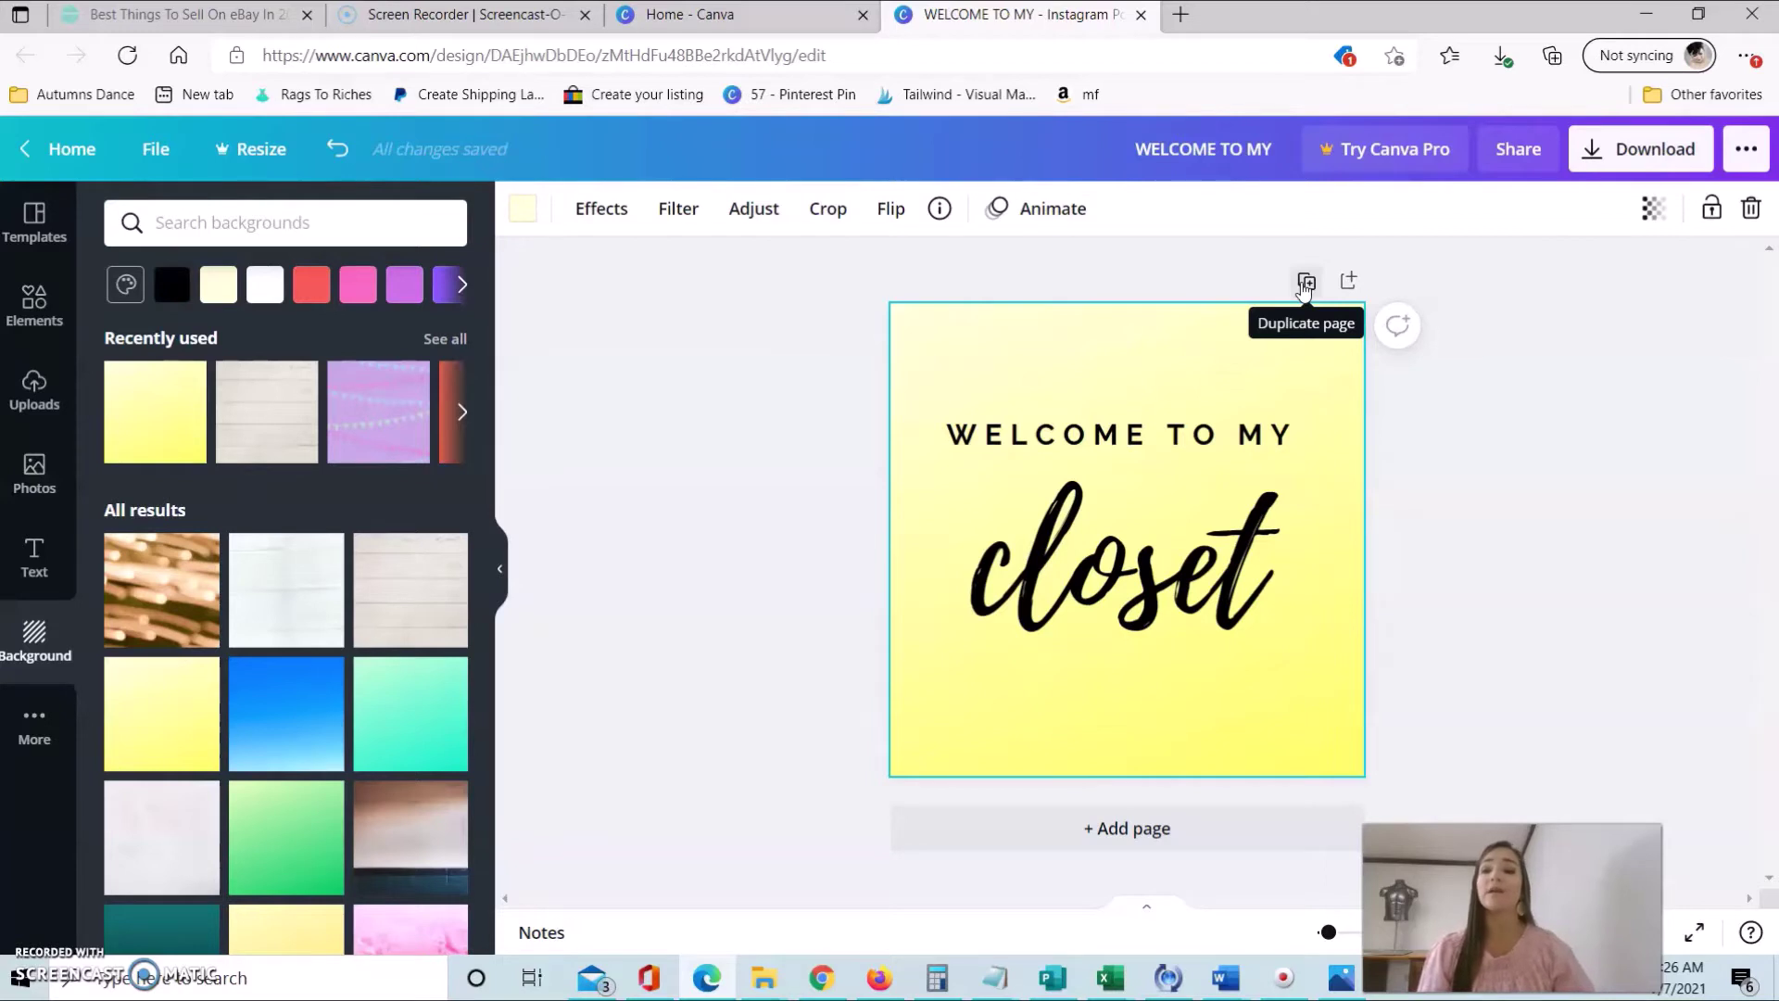
# - Duplicate the sign as page 2 and select its text group
pyautogui.click(1306, 282)
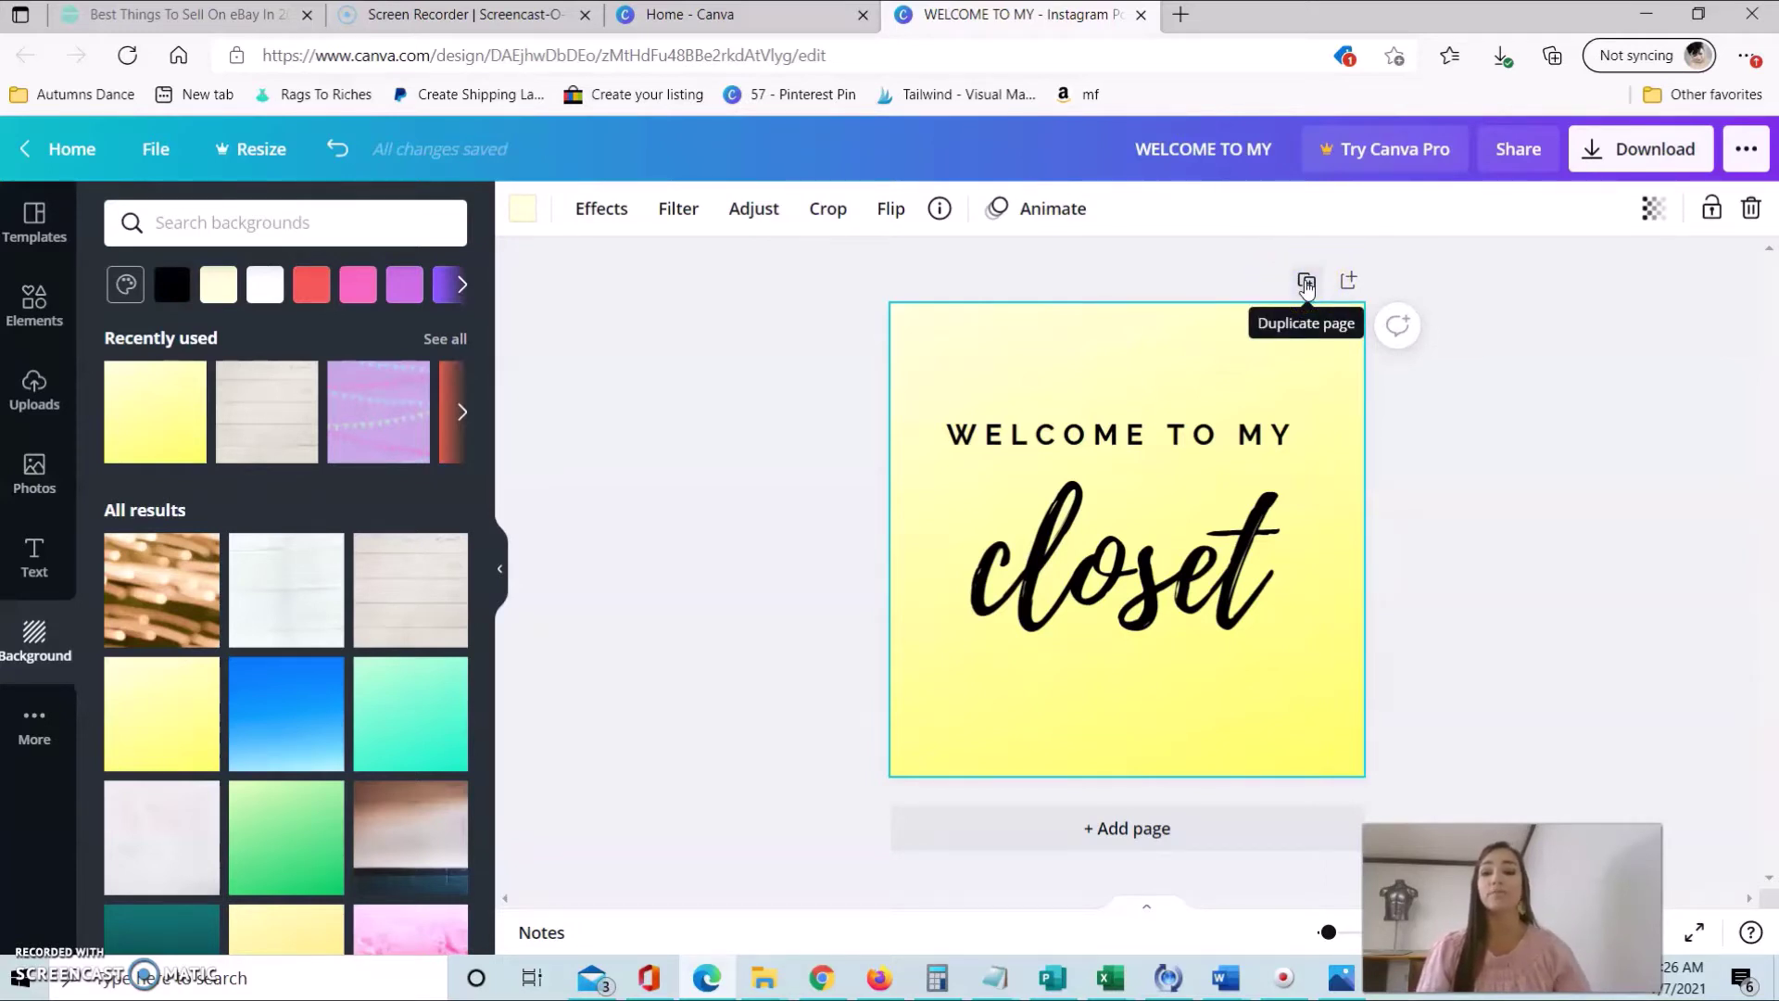
pyautogui.click(1306, 283)
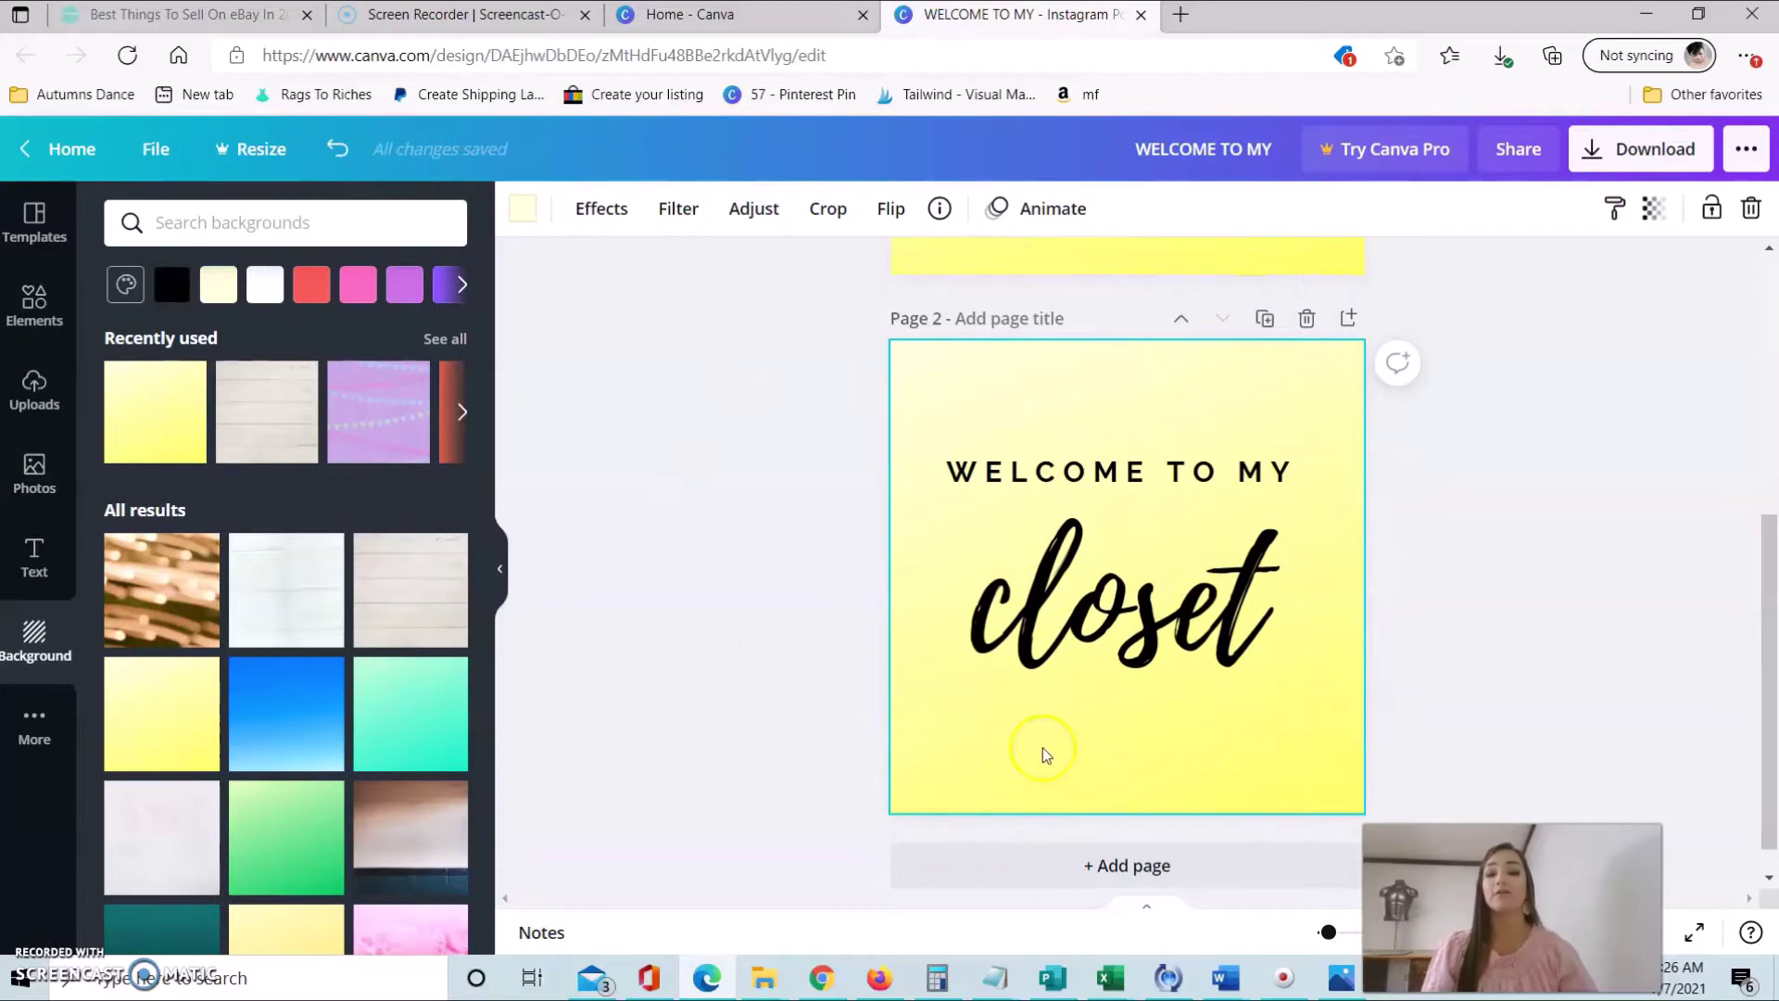
pyautogui.click(1123, 473)
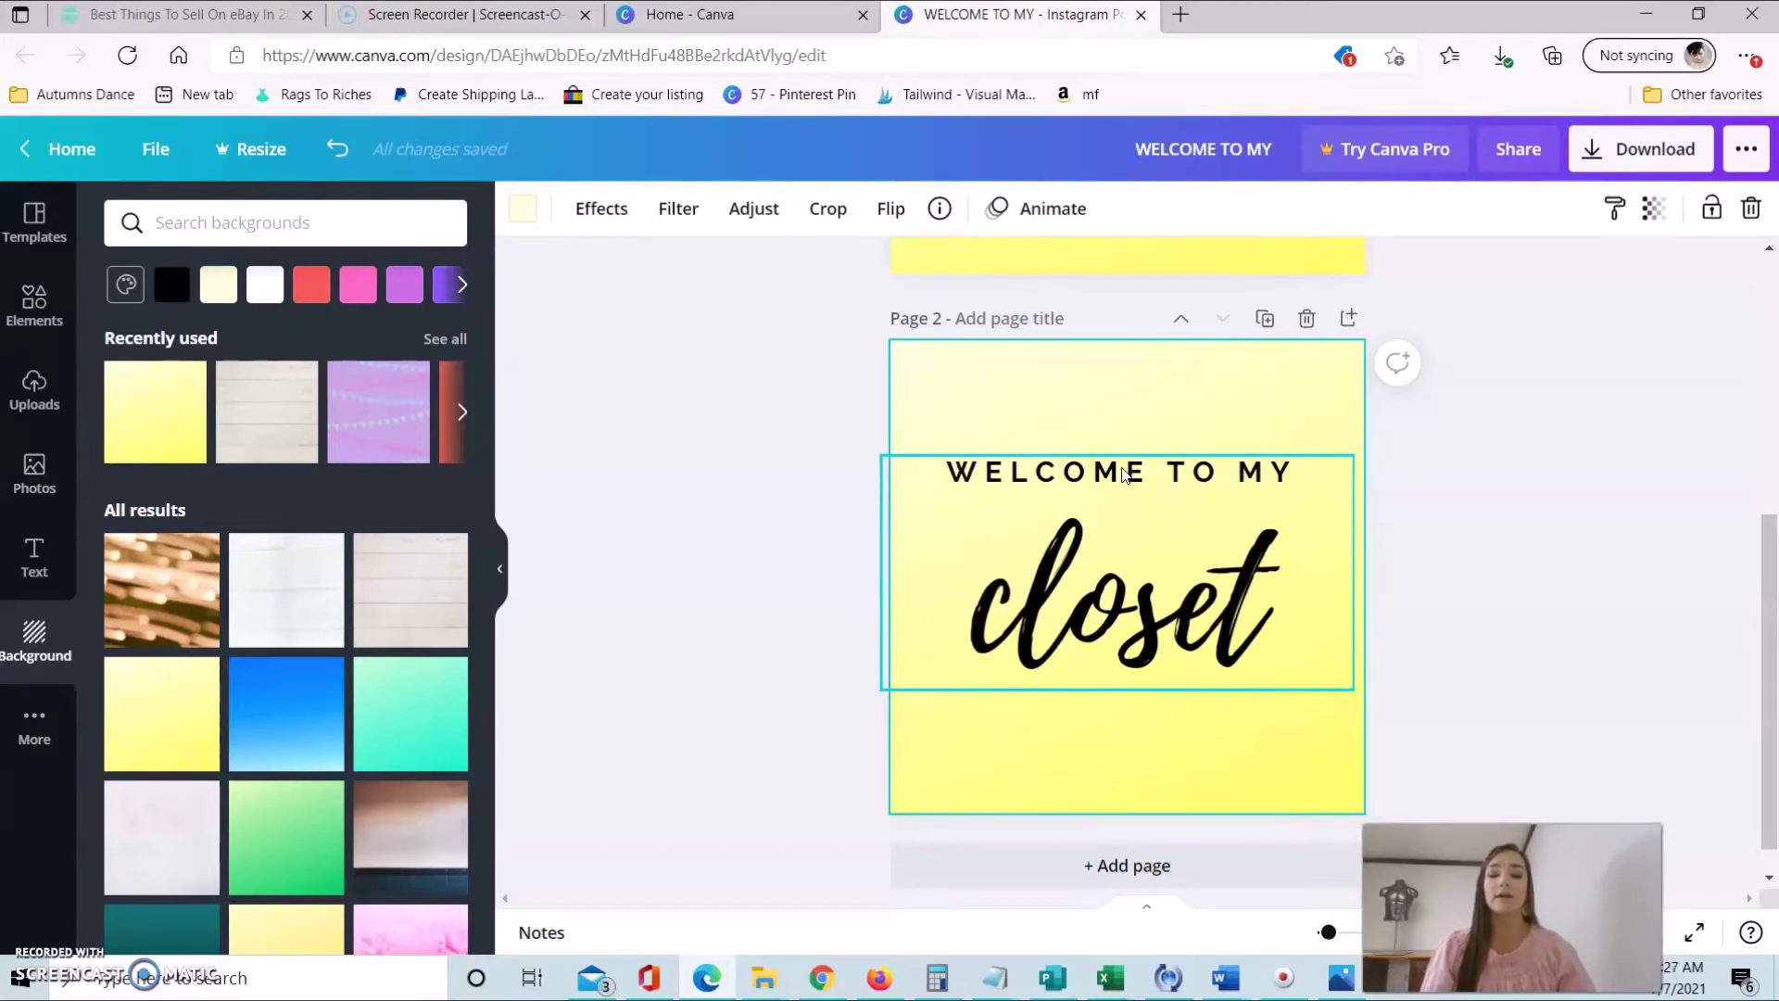
# - Change page 2's text to 'I'M A POSH' over 'ambassador'
pyautogui.click(1123, 473)
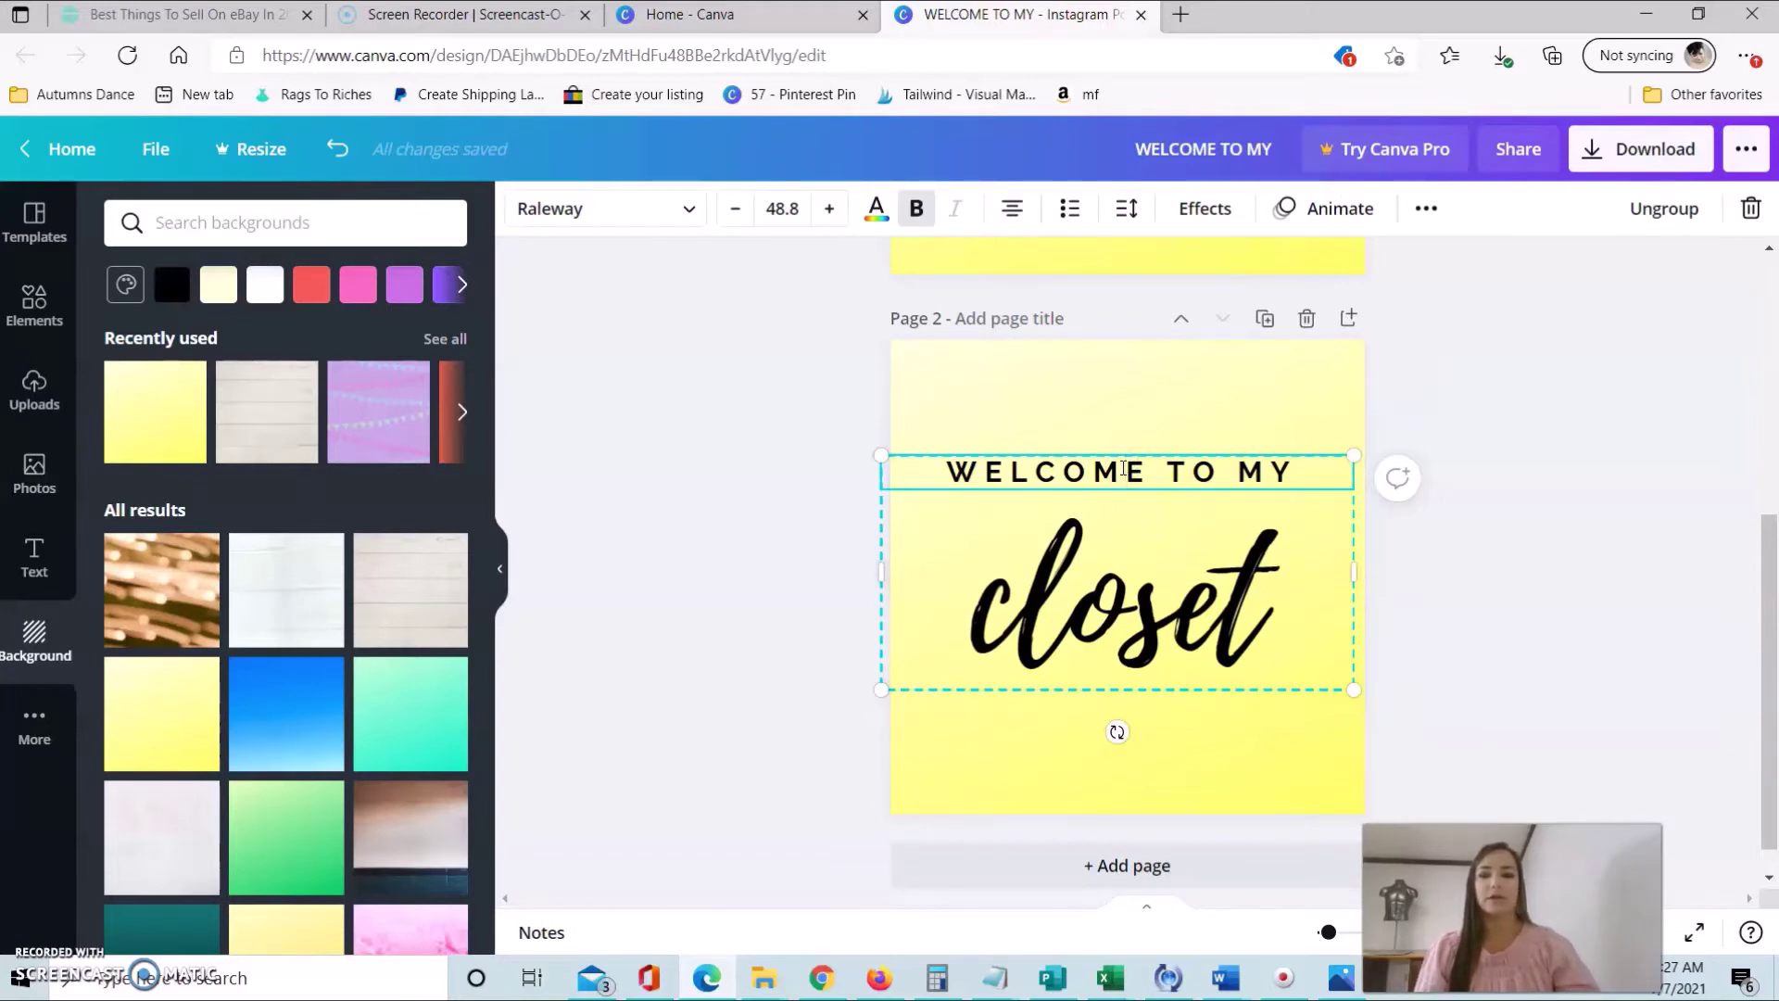
pyautogui.doubleClick(1123, 470)
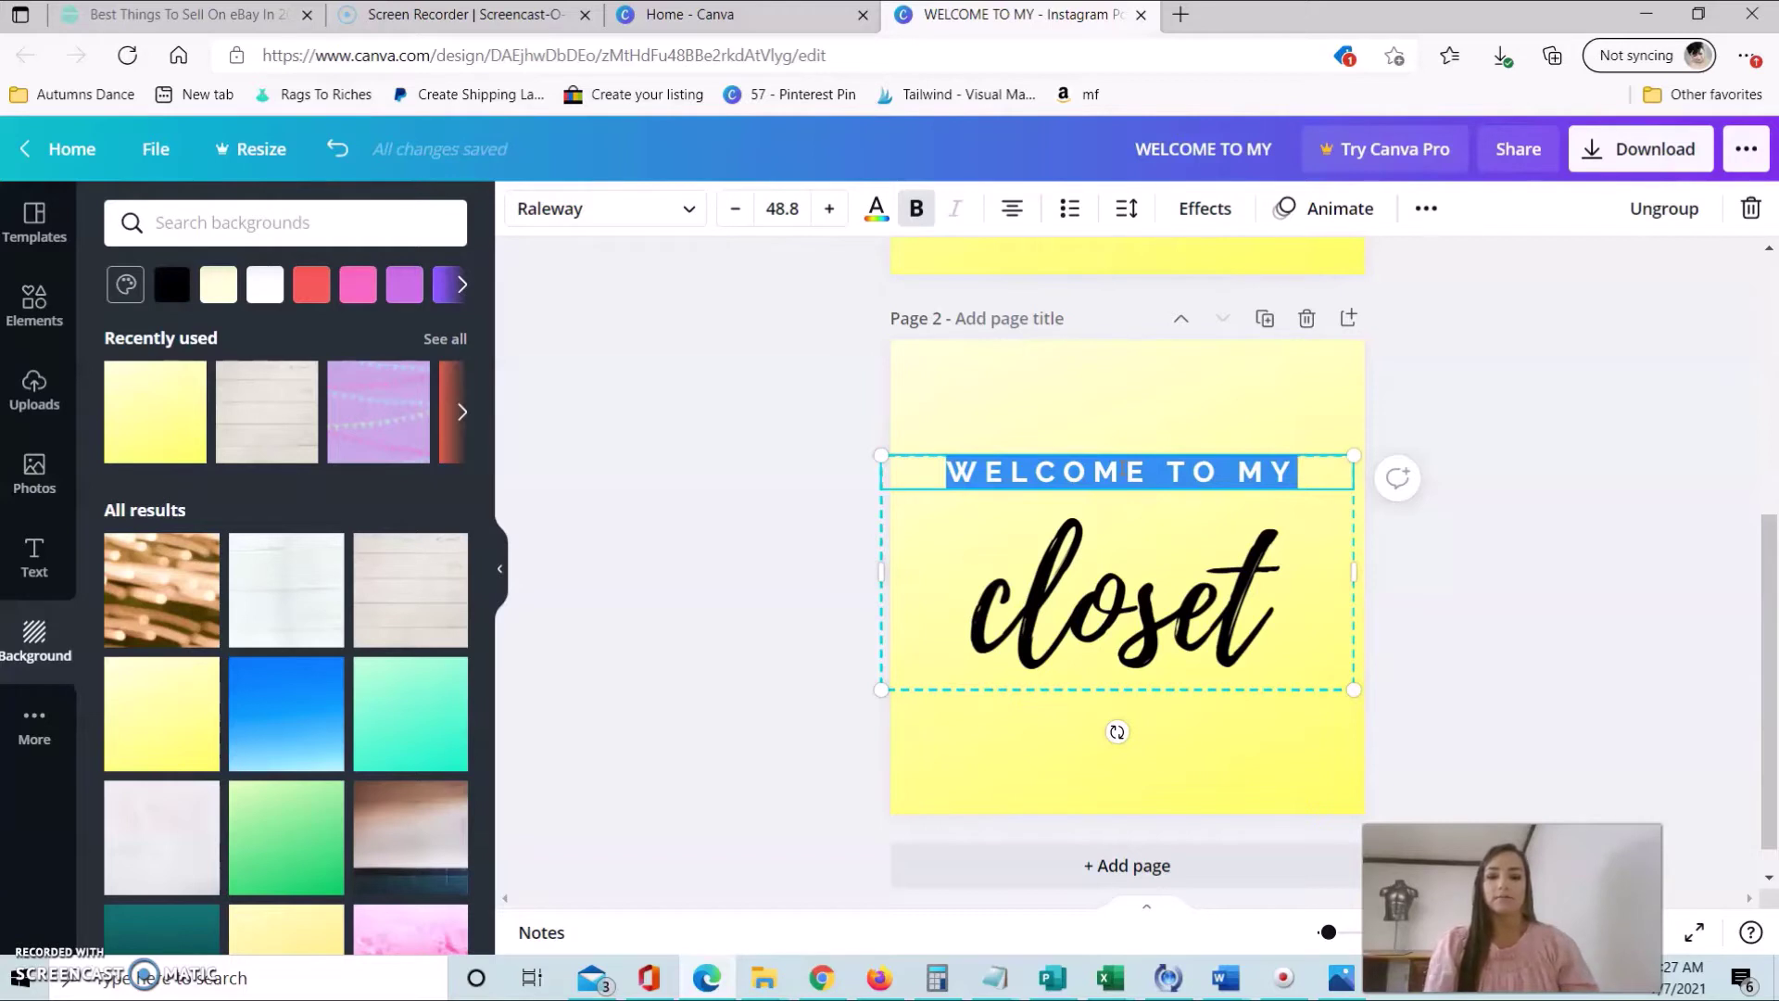
pyautogui.press('BackSpace')
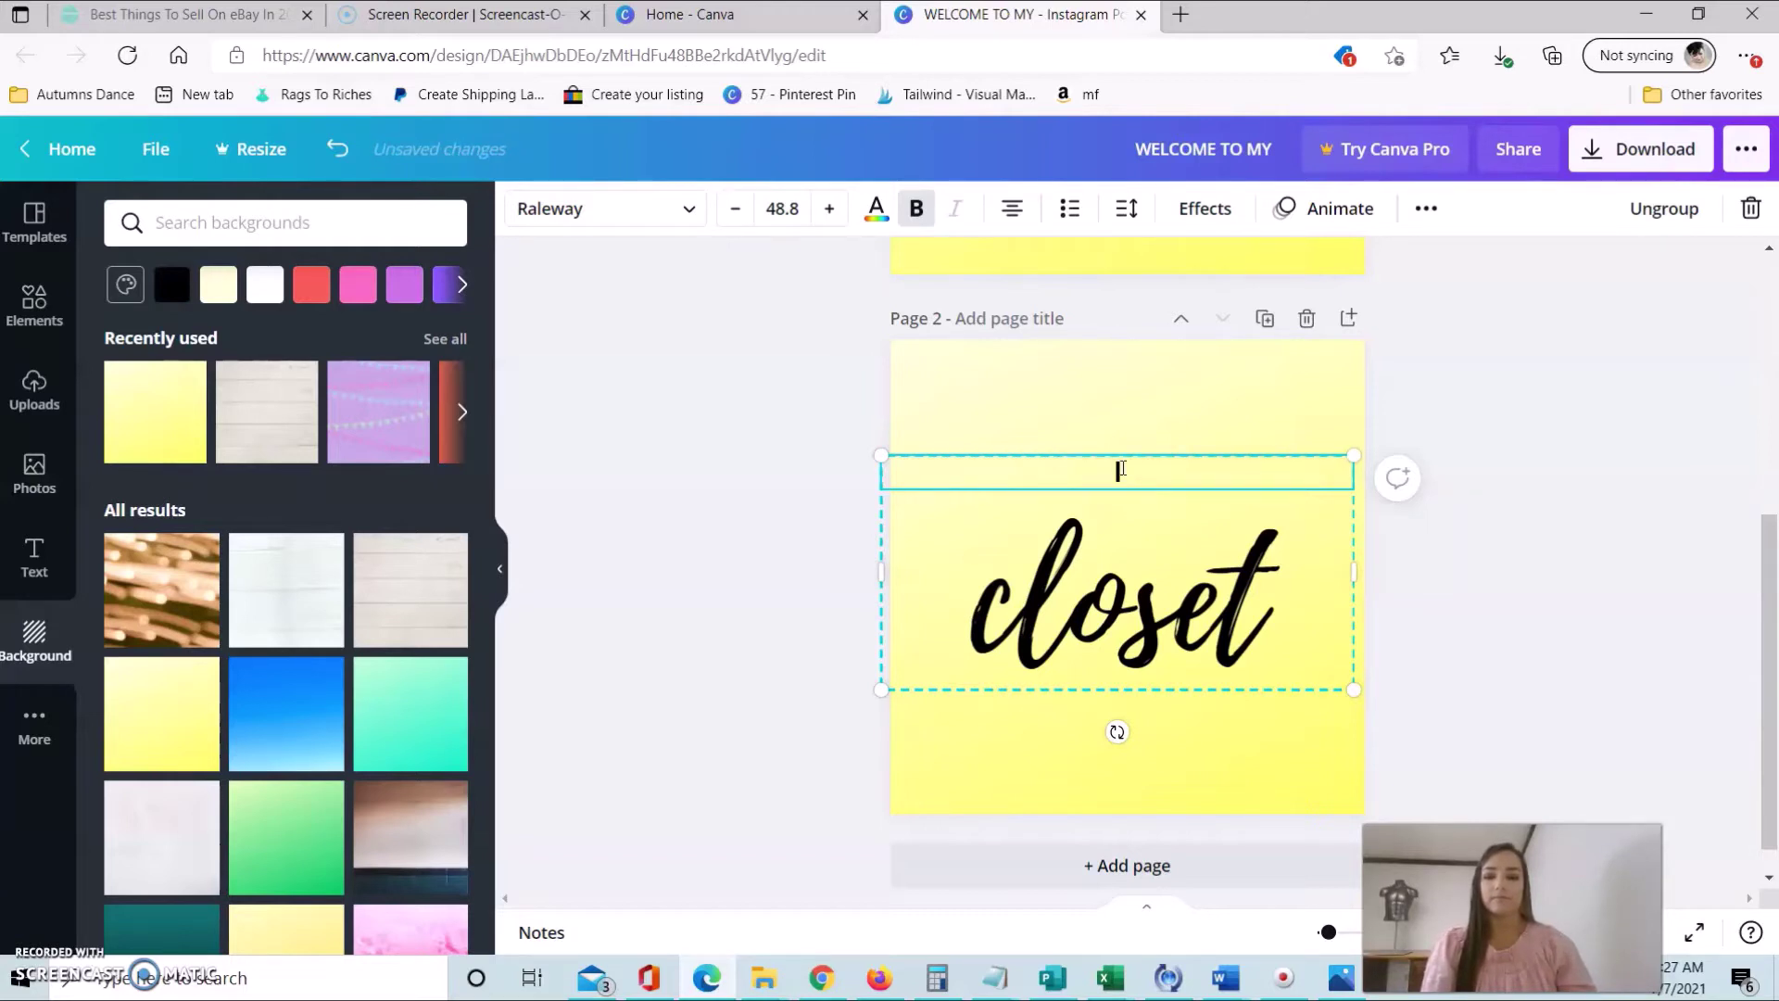
pyautogui.write("I'M A POSH")
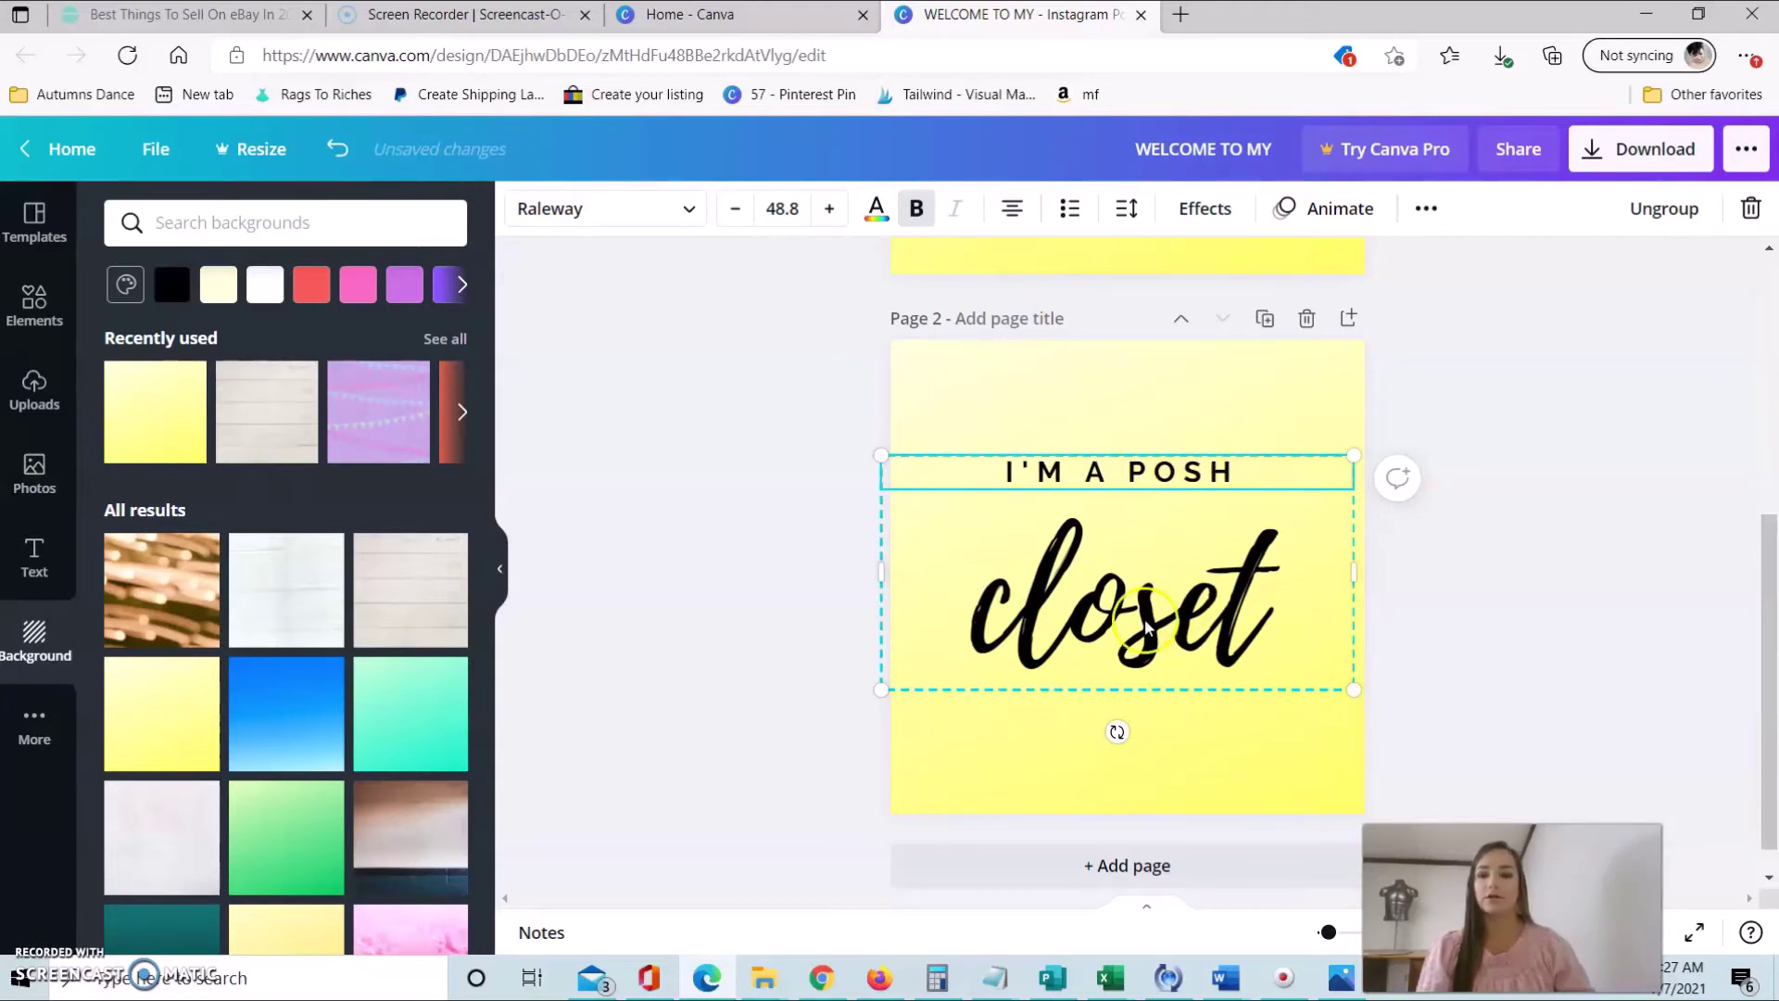
pyautogui.click(1145, 619)
pyautogui.doubleClick(1146, 619)
pyautogui.write('ambassador')
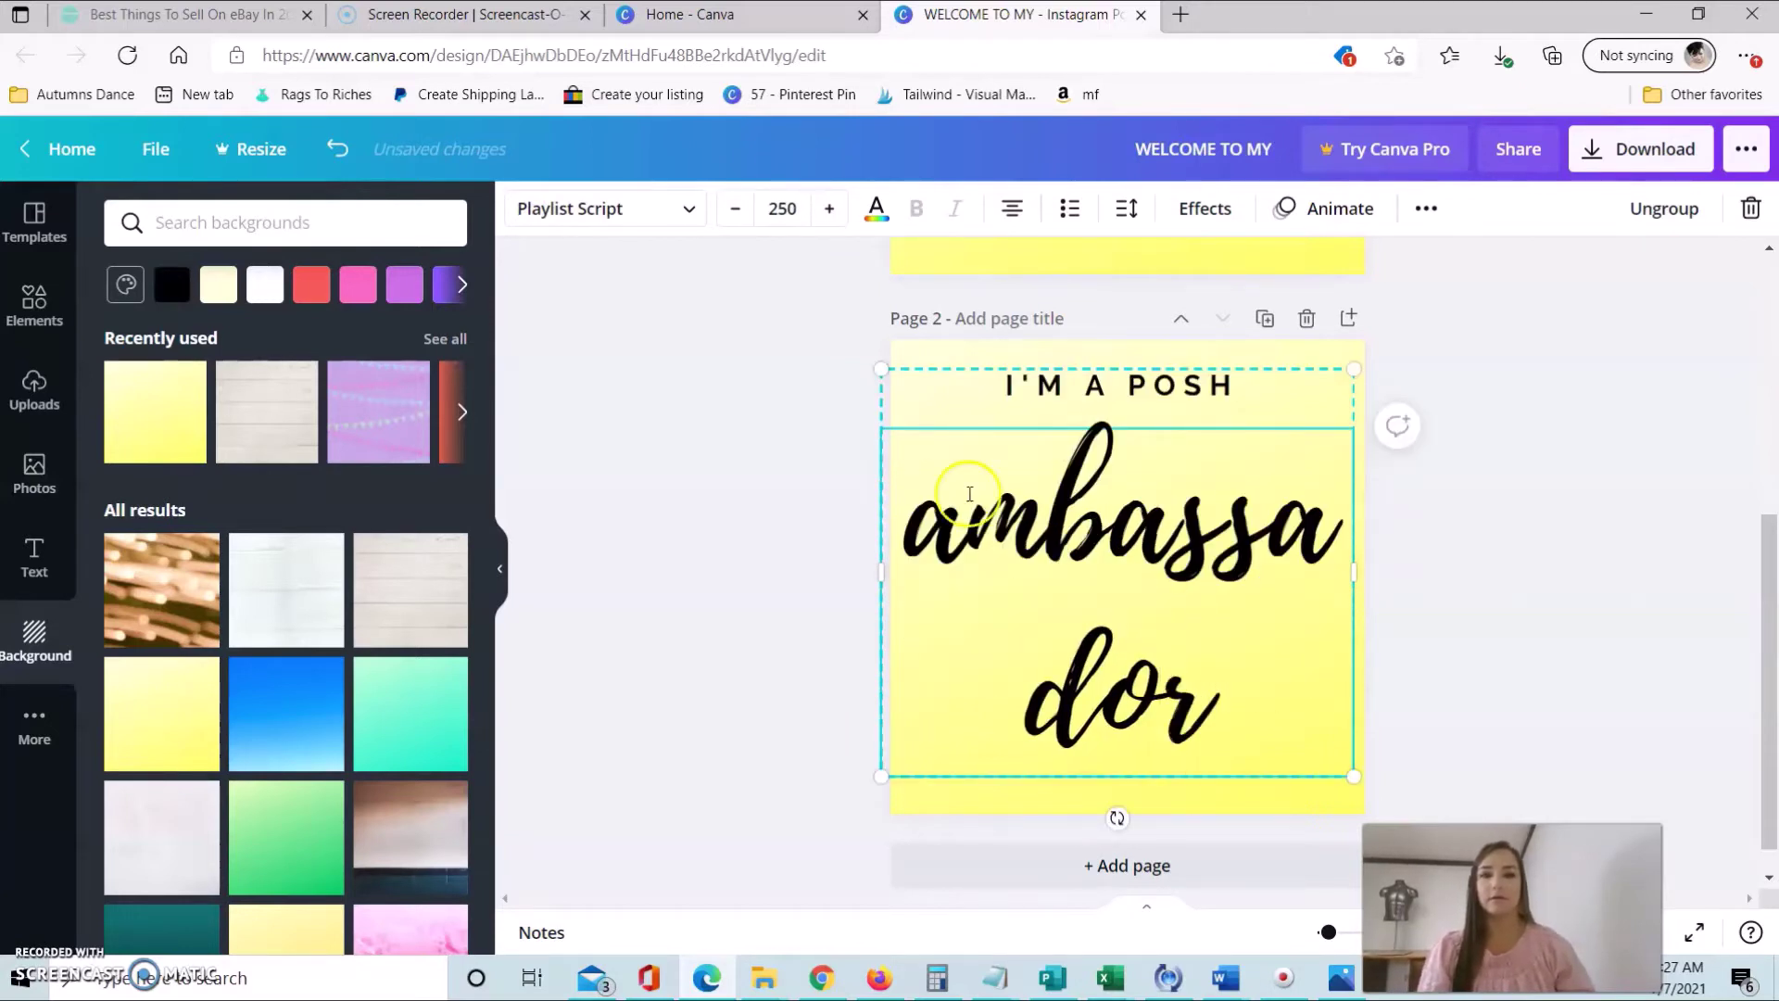
# - Set ambassador's font size to 180 so it fits on one line
pyautogui.click(783, 208)
pyautogui.write('2')
pyautogui.press('Return')
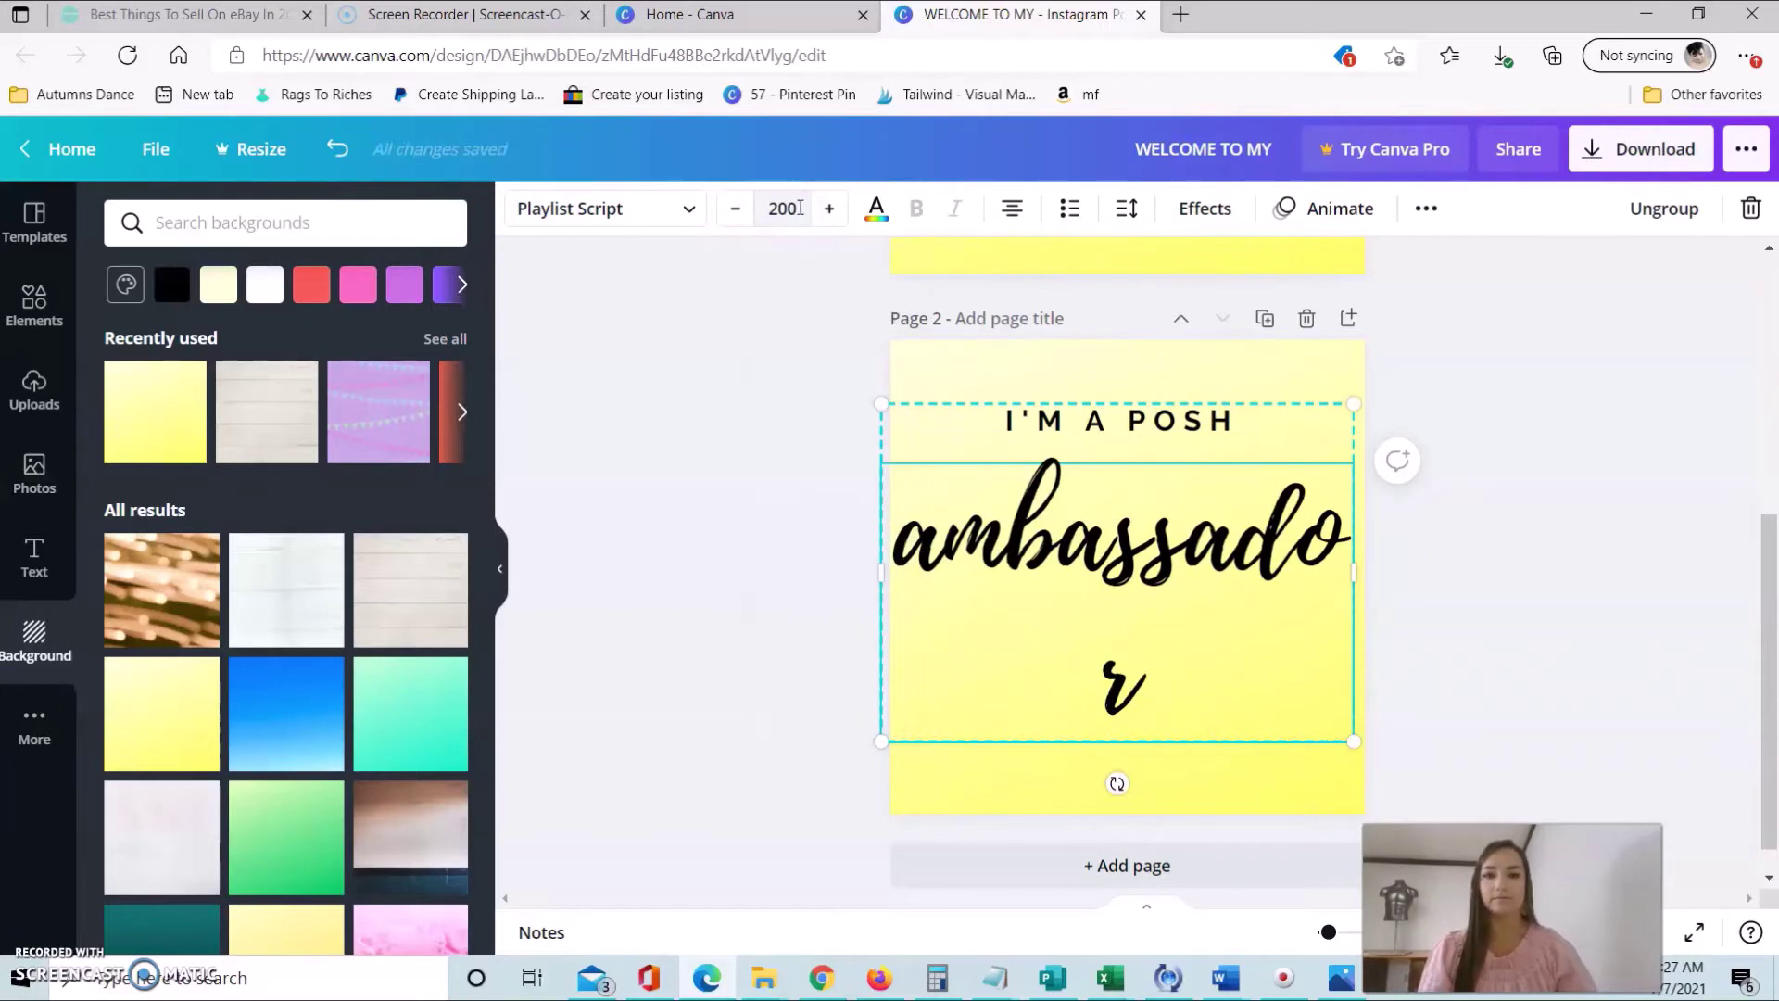
pyautogui.click(800, 207)
pyautogui.write('180')
pyautogui.press('Return')
pyautogui.click(1488, 505)
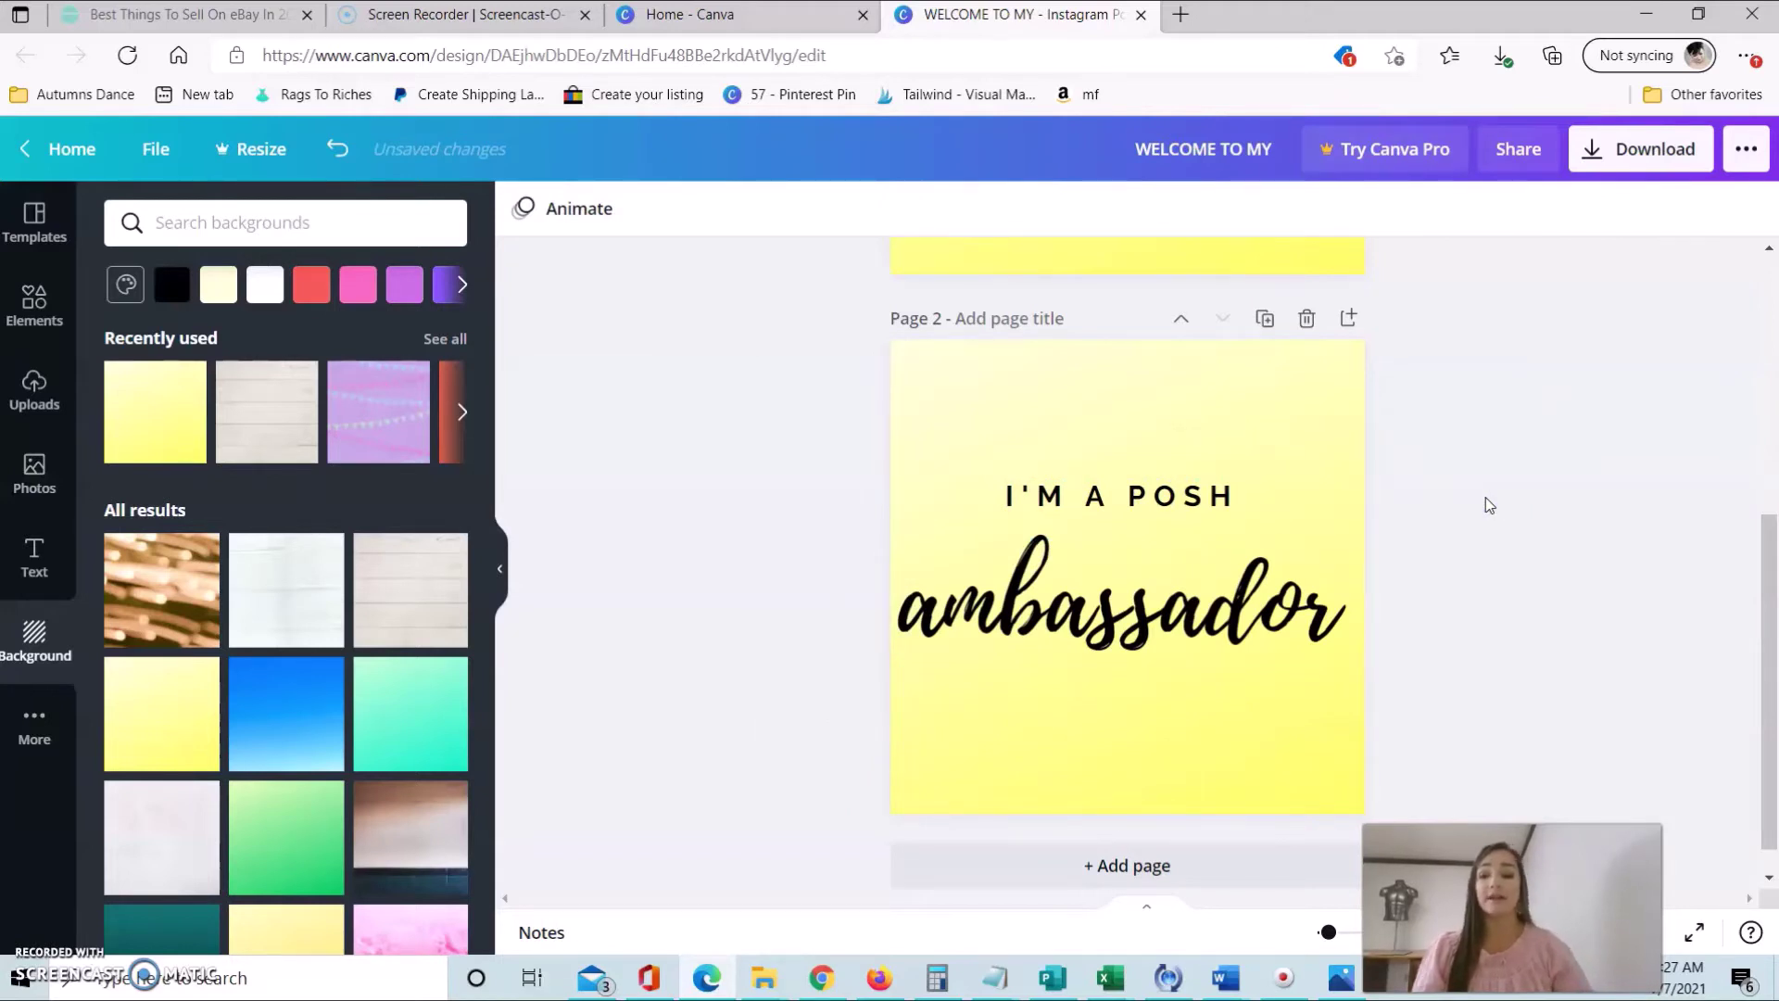
pyautogui.click(1300, 574)
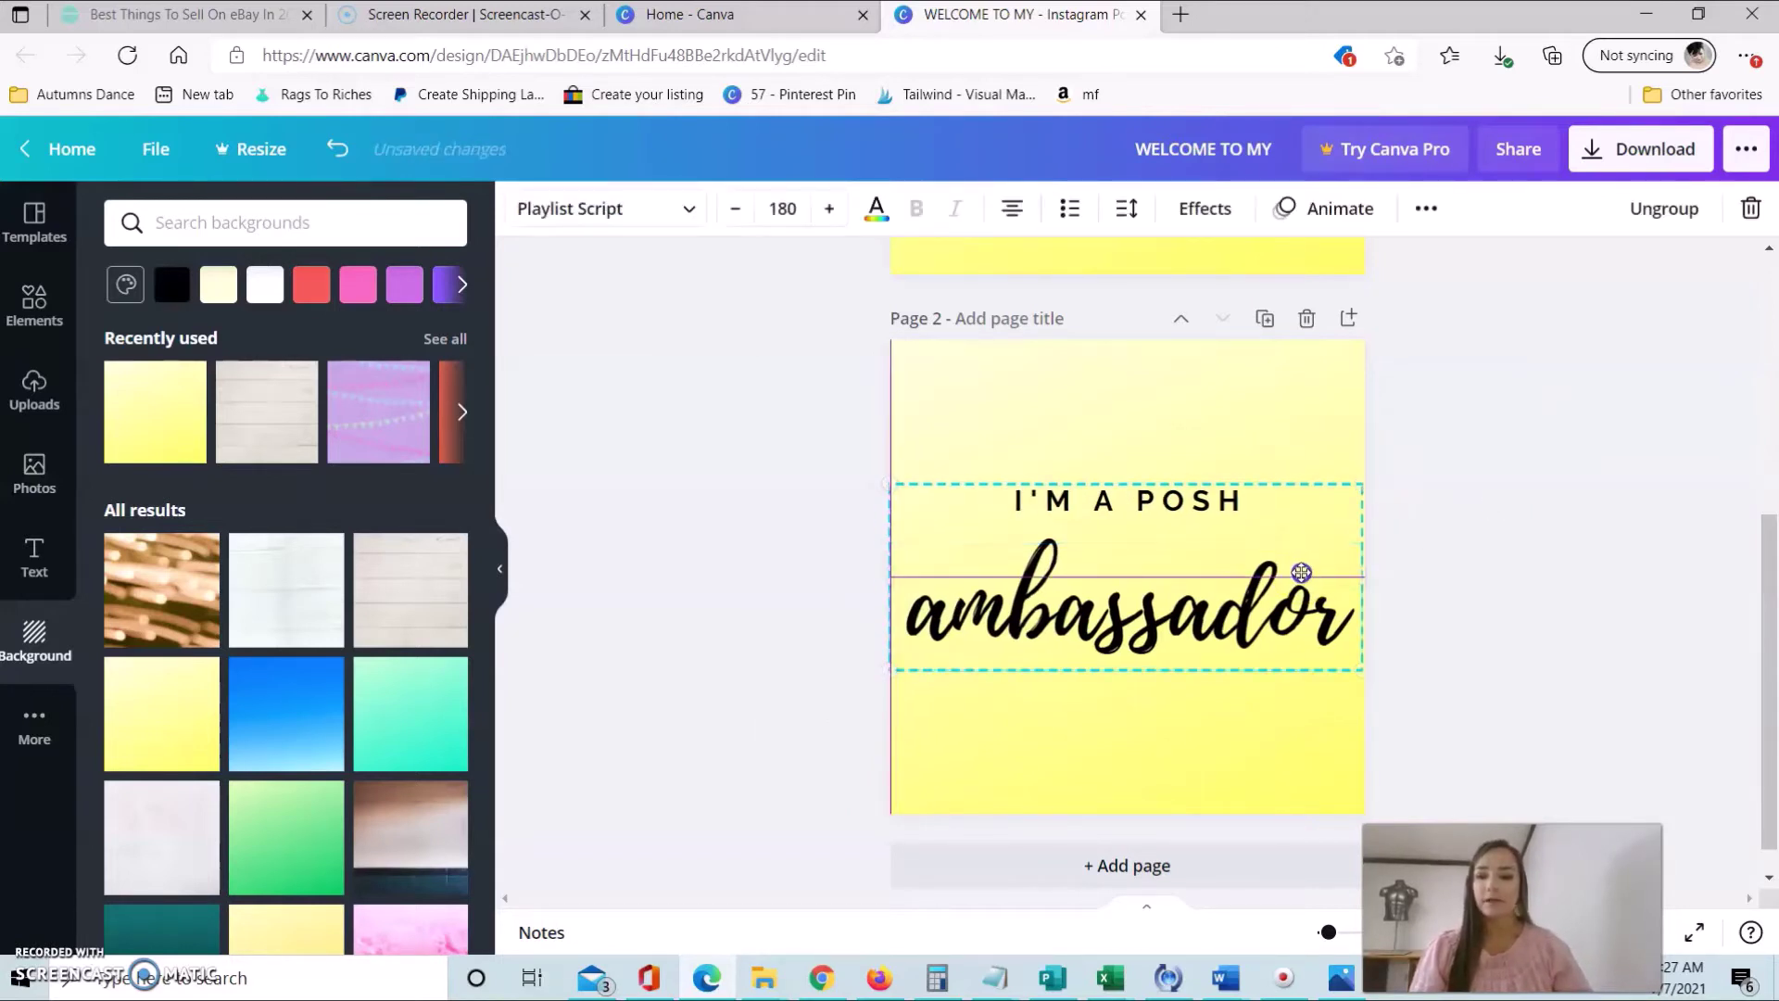
# - Search the Elements library for 'flower' and browse the results
pyautogui.click(30, 309)
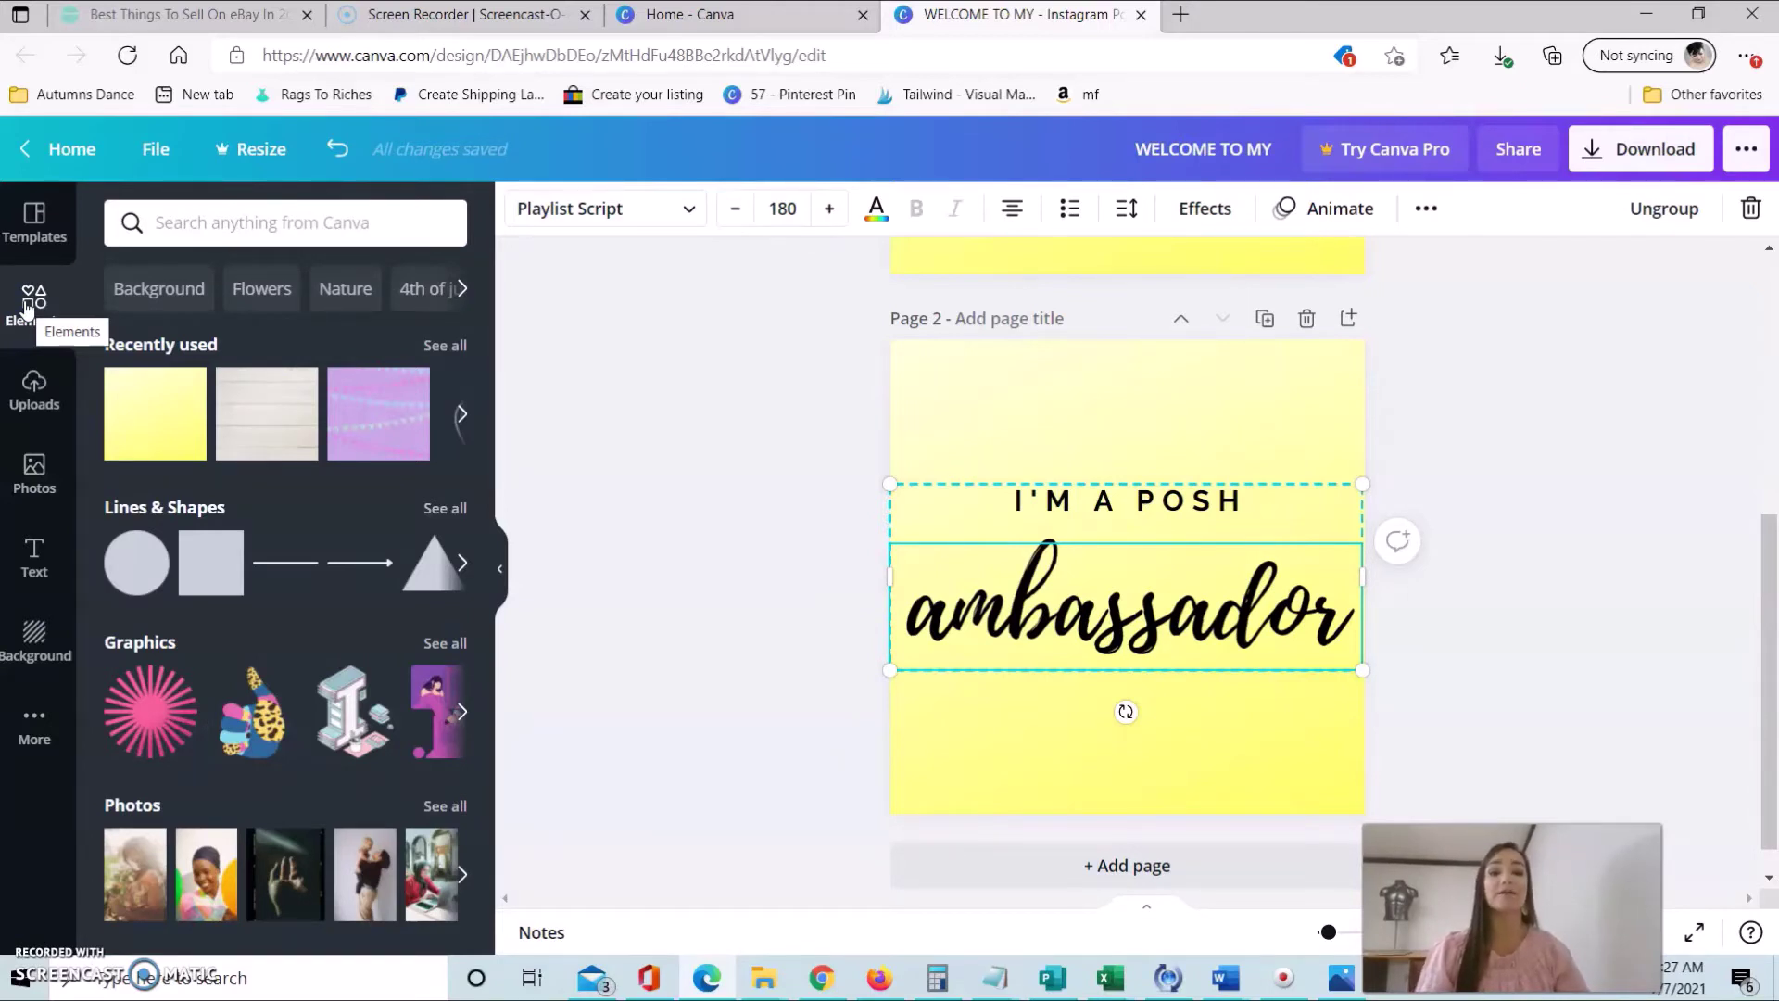
pyautogui.click(313, 223)
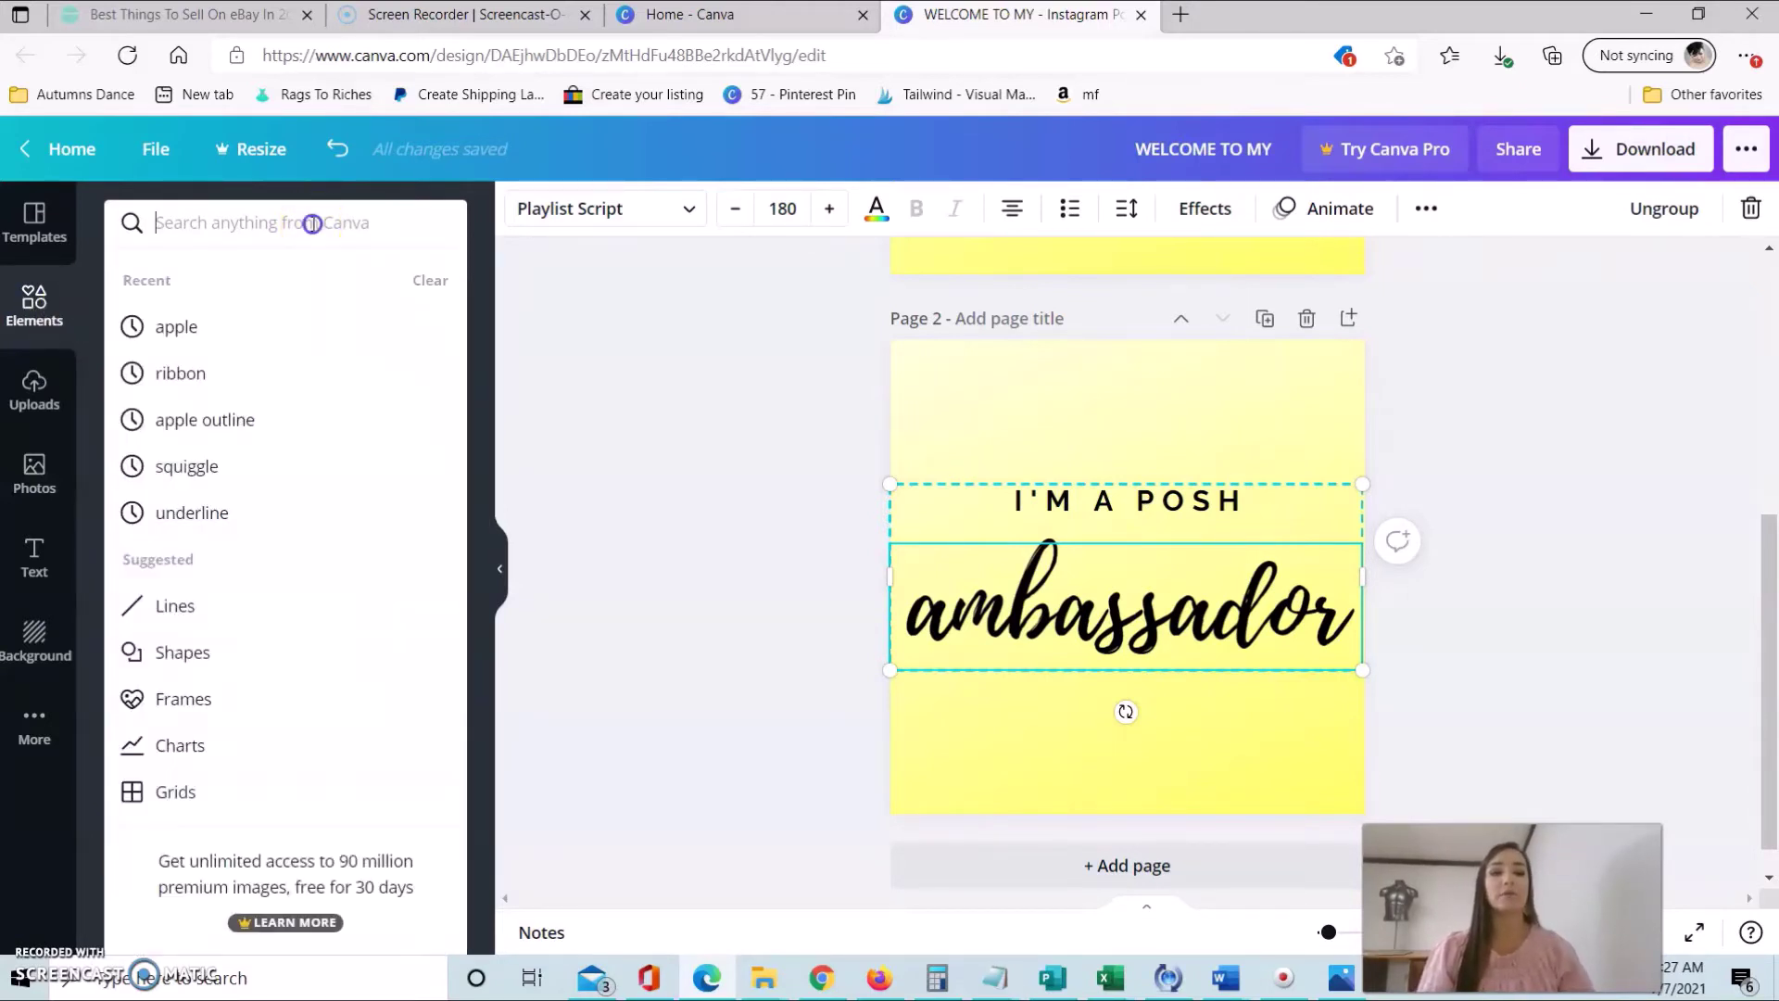
pyautogui.write('flower')
pyautogui.press('Return')
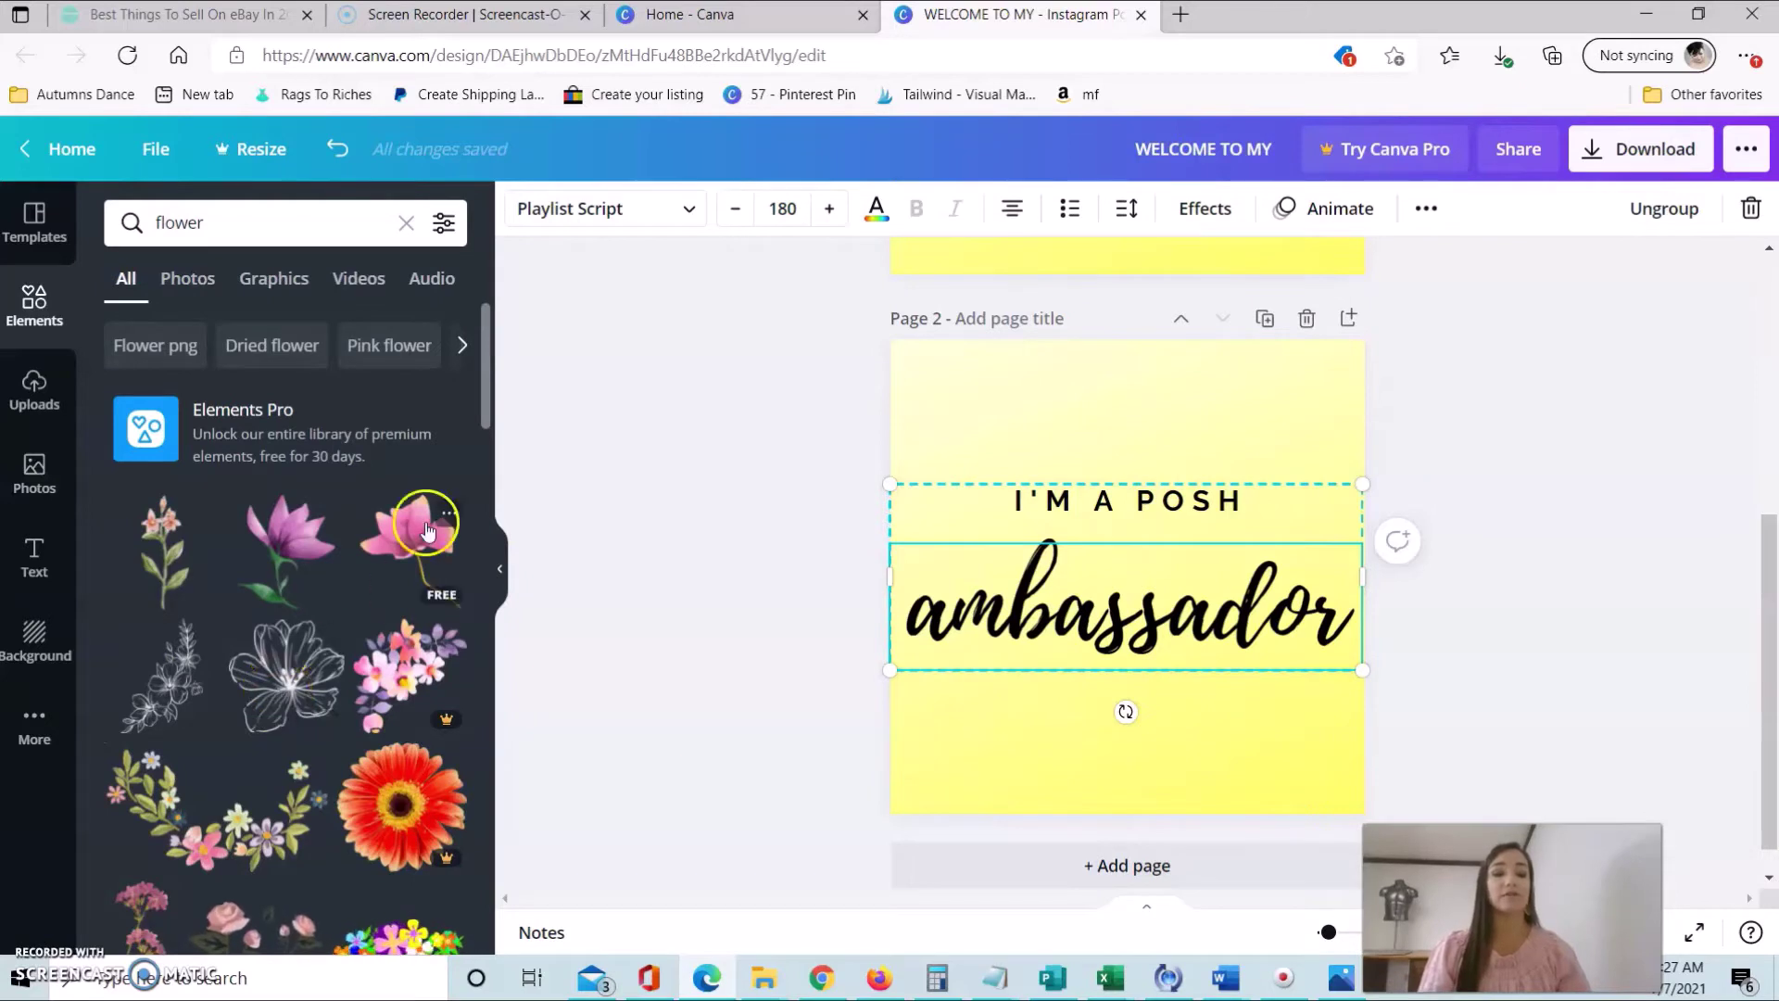
pyautogui.moveTo(482, 415); pyautogui.dragTo(490, 504)
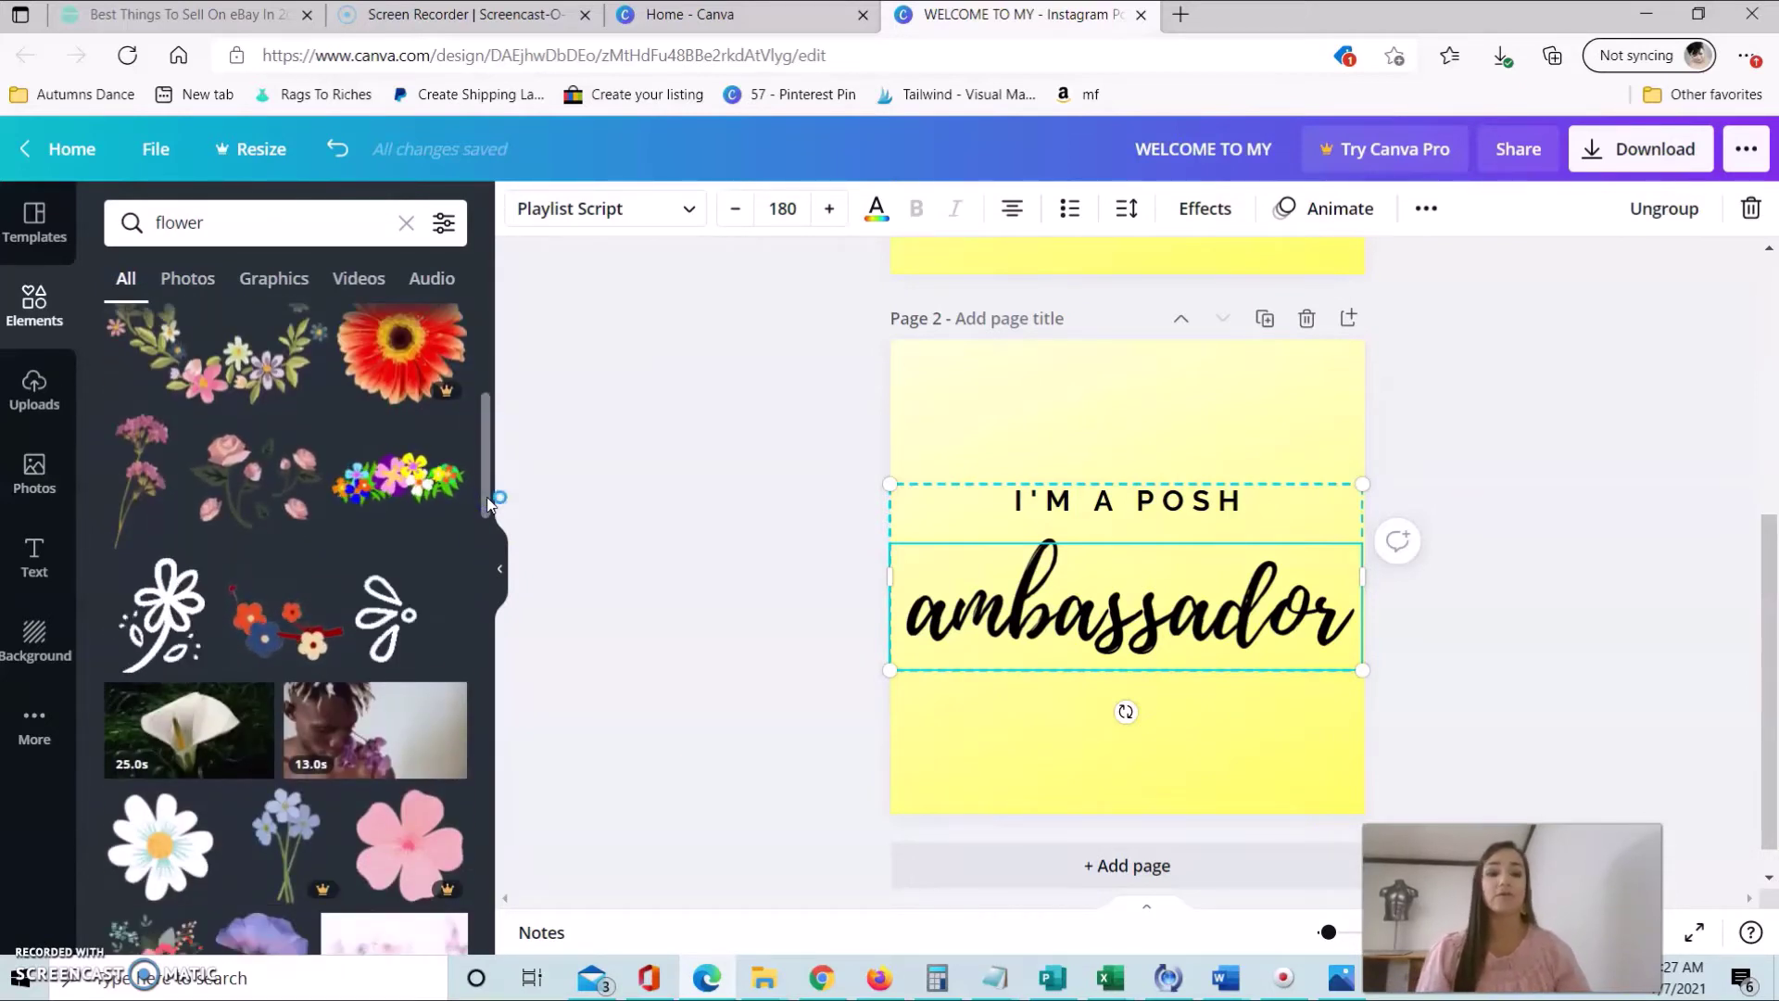
pyautogui.moveTo(489, 505); pyautogui.dragTo(486, 598)
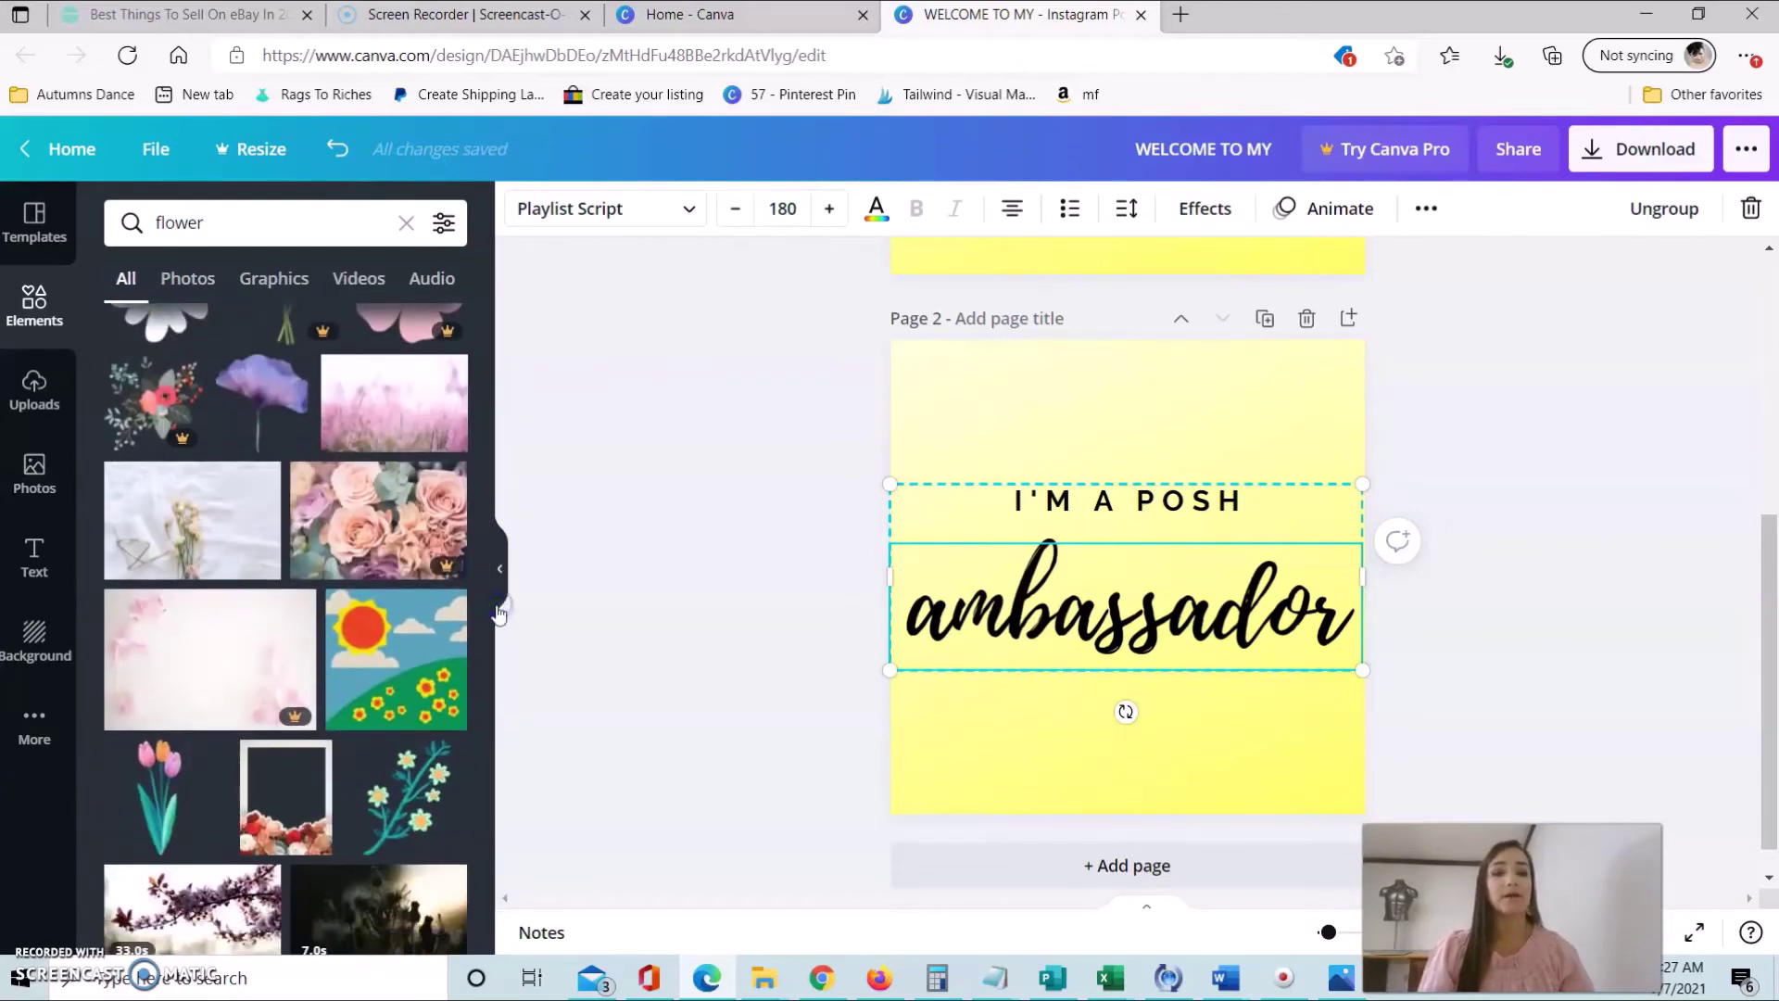
pyautogui.scroll(3, 486, 591)
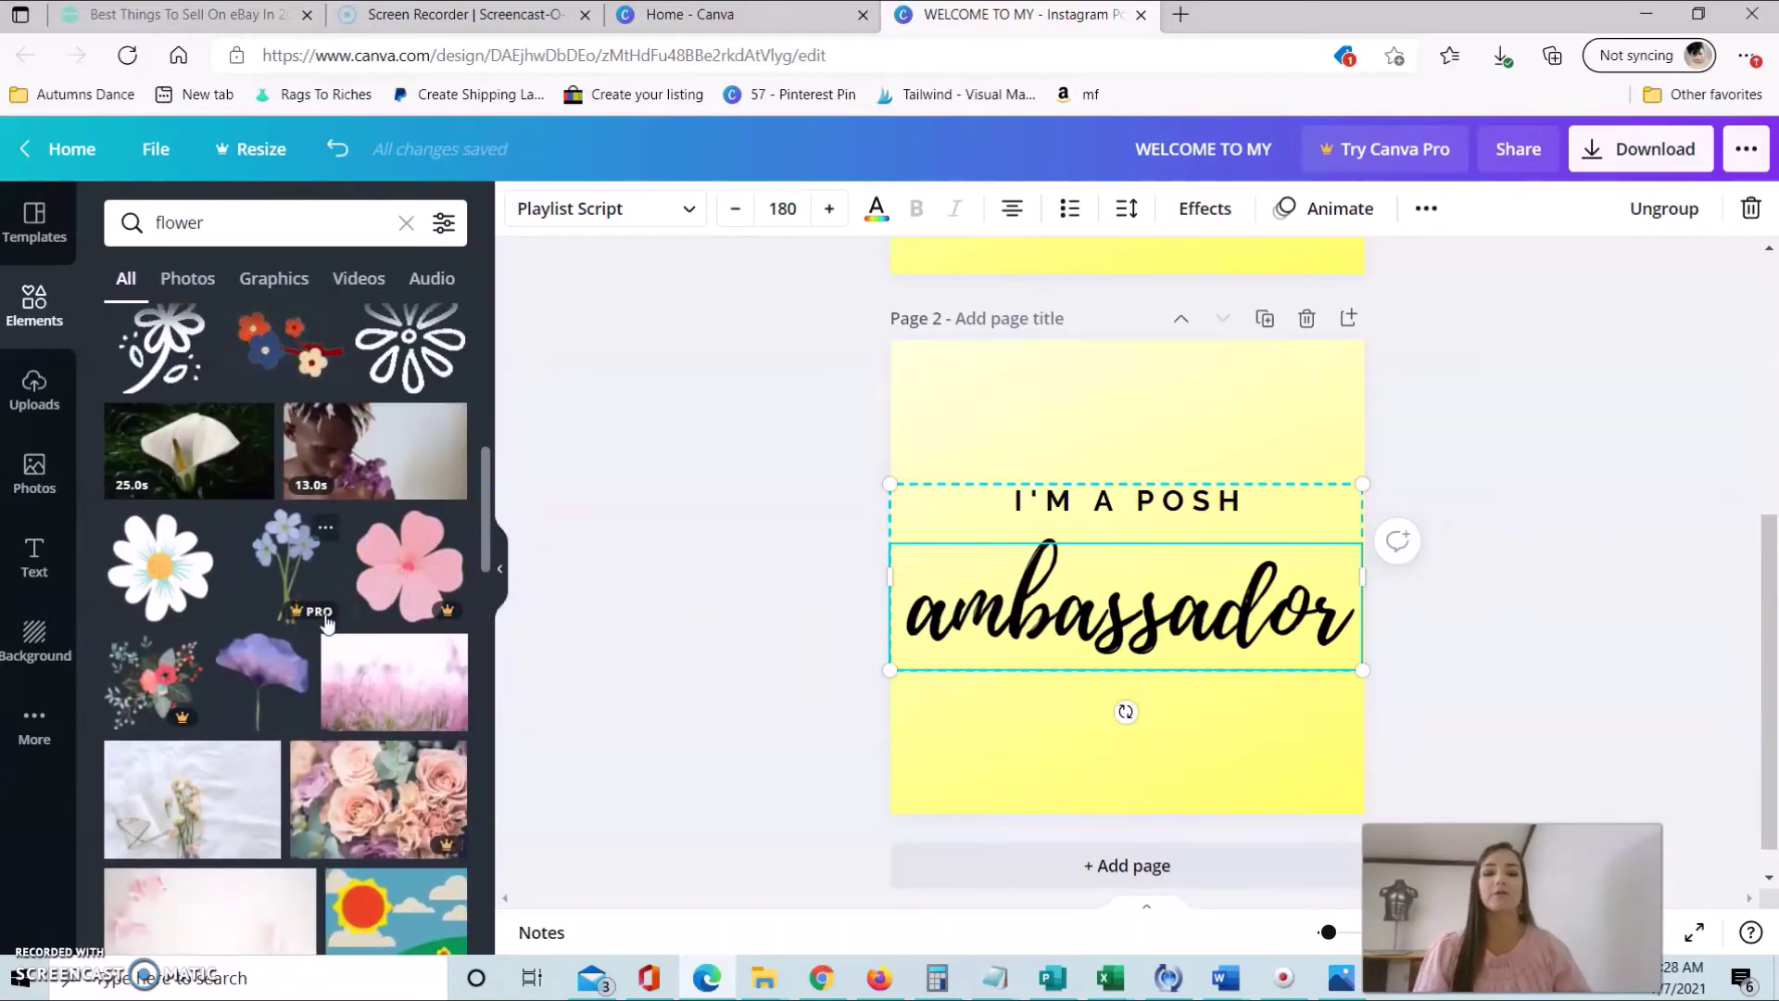
pyautogui.click(297, 586)
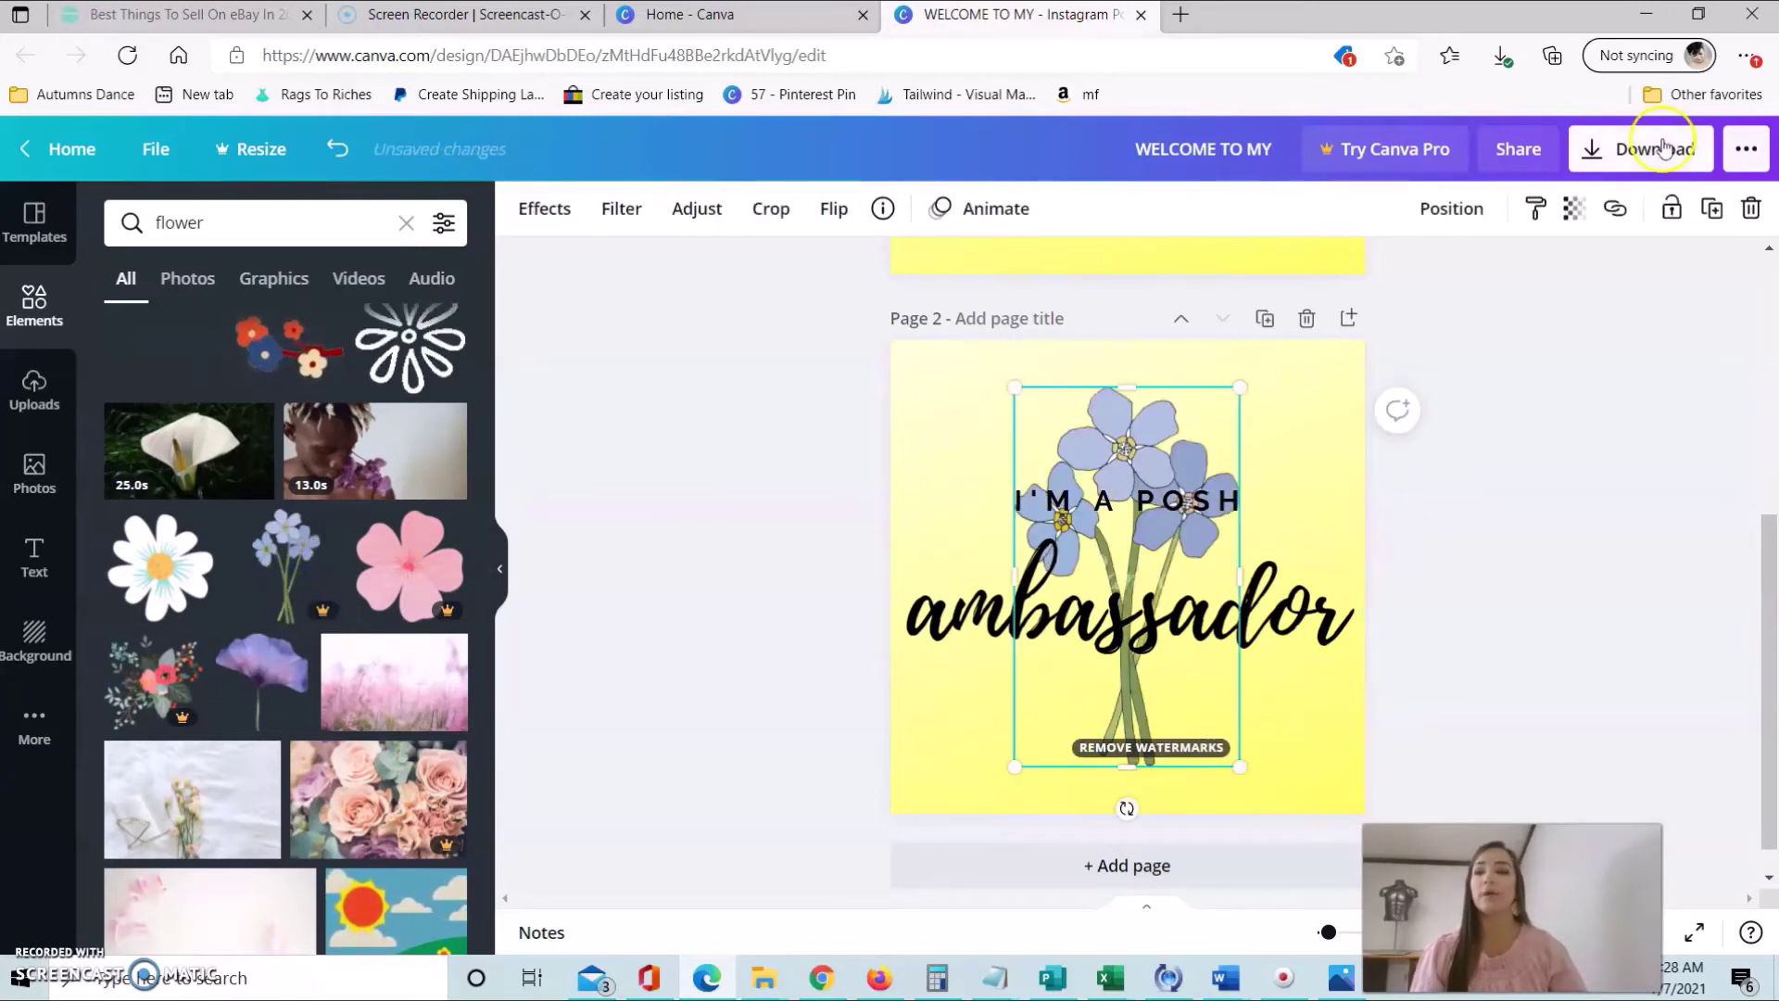
pyautogui.click(1615, 151)
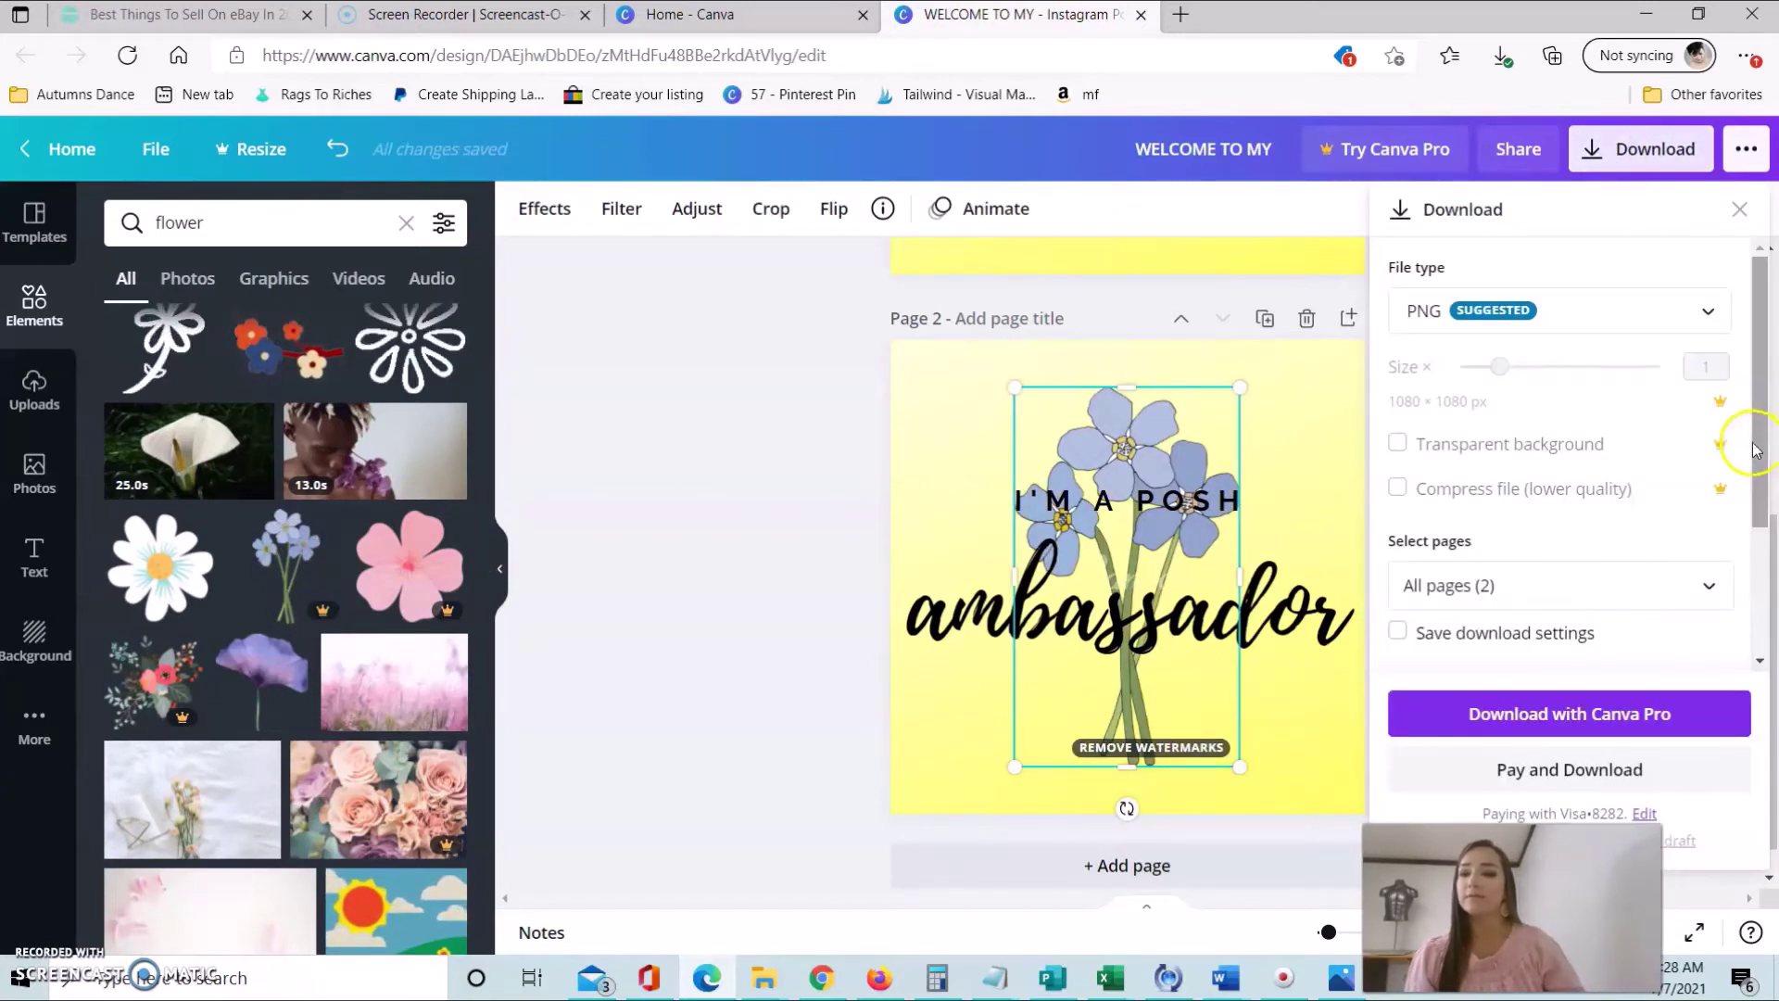
pyautogui.scroll(-3, 1724, 463)
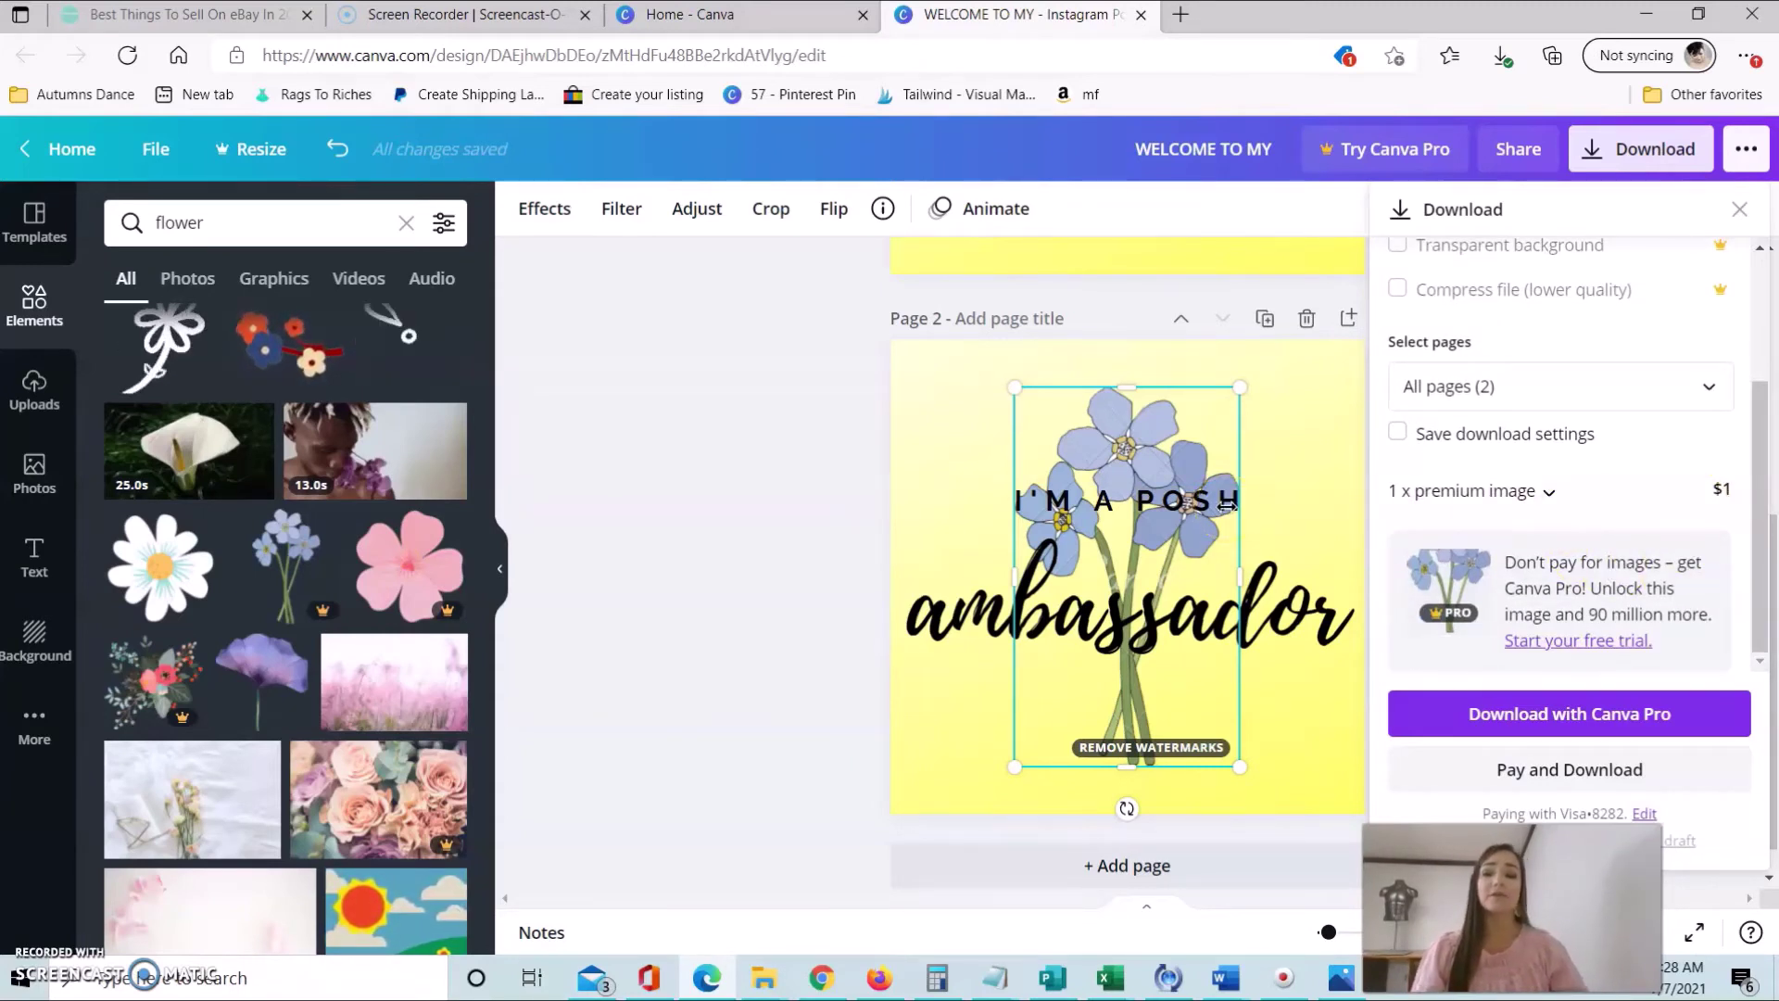
pyautogui.click(1045, 424)
pyautogui.press('Delete')
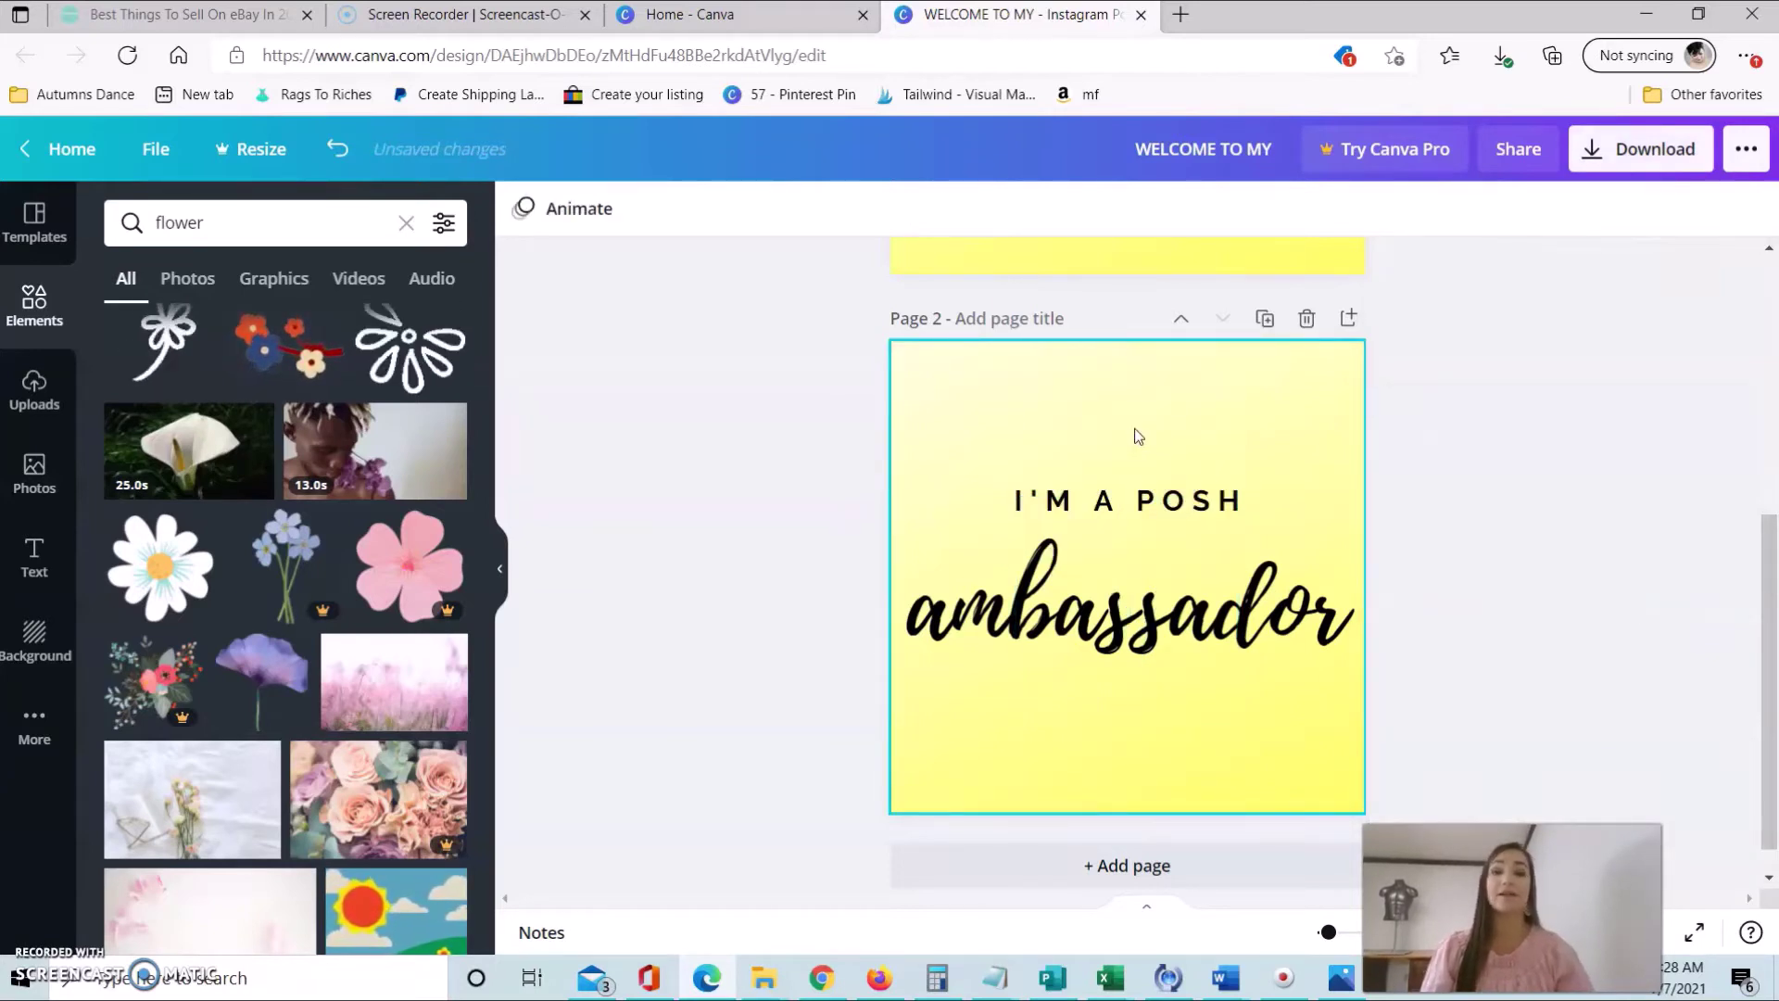
pyautogui.click(771, 563)
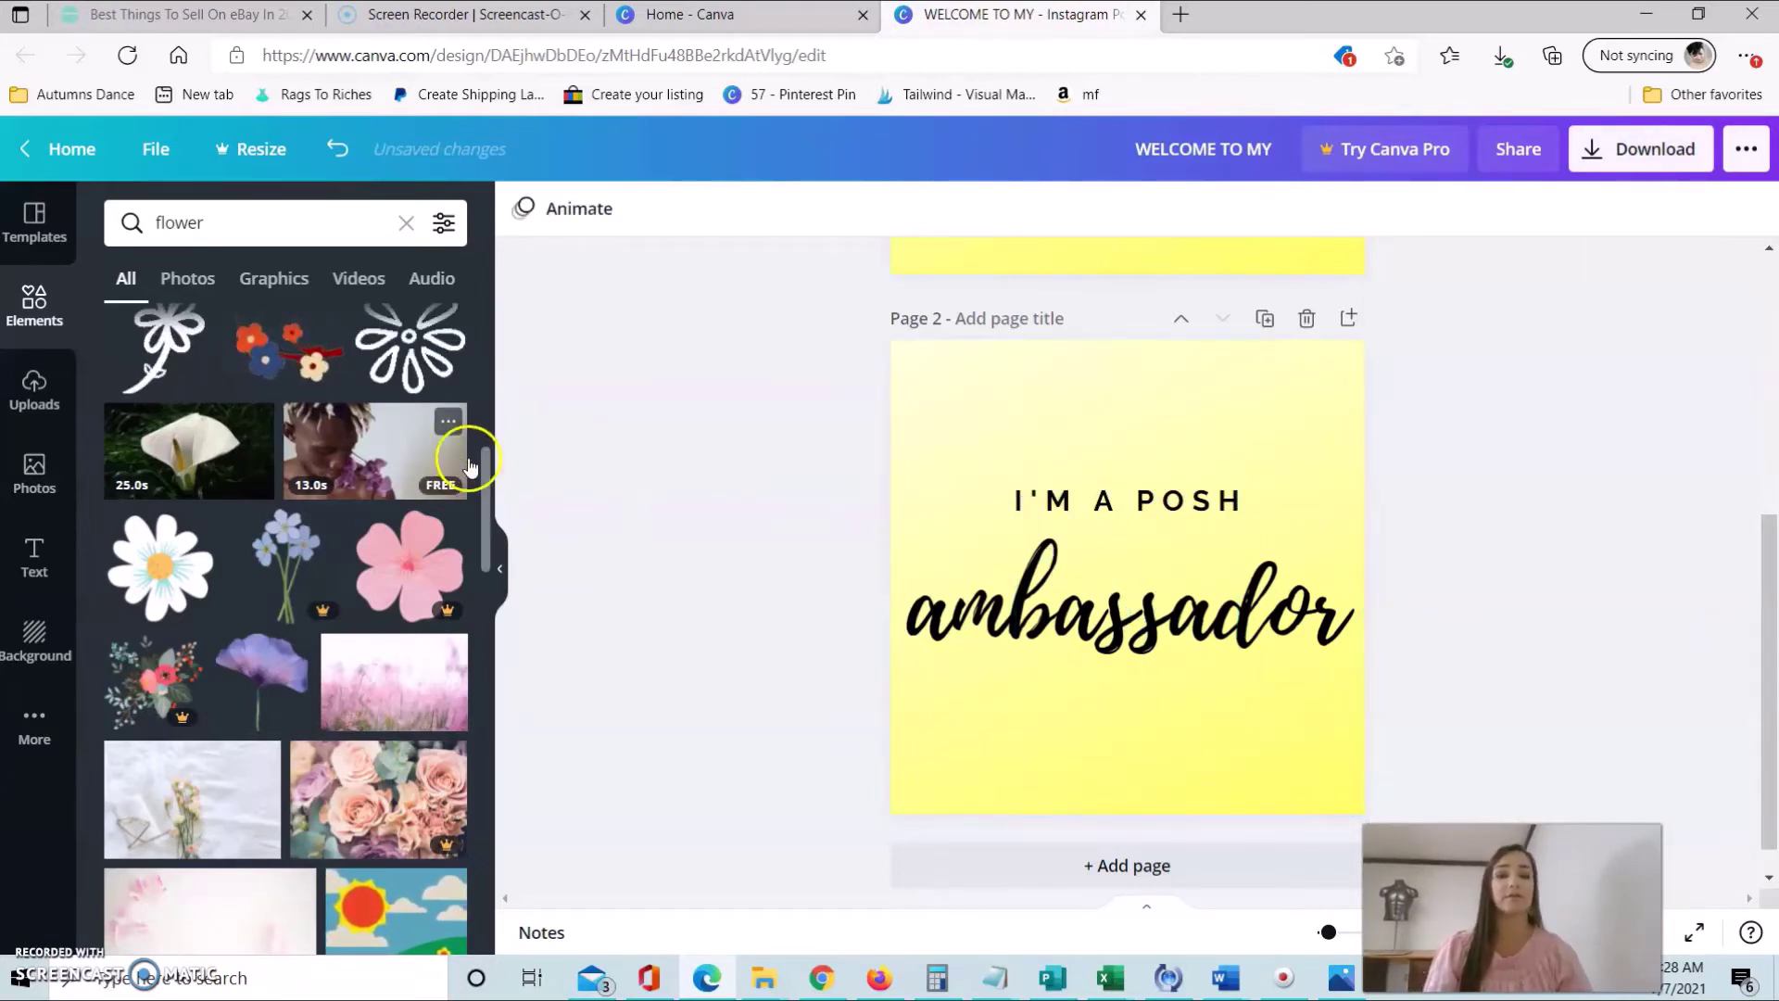
pyautogui.moveTo(485, 469); pyautogui.dragTo(485, 343)
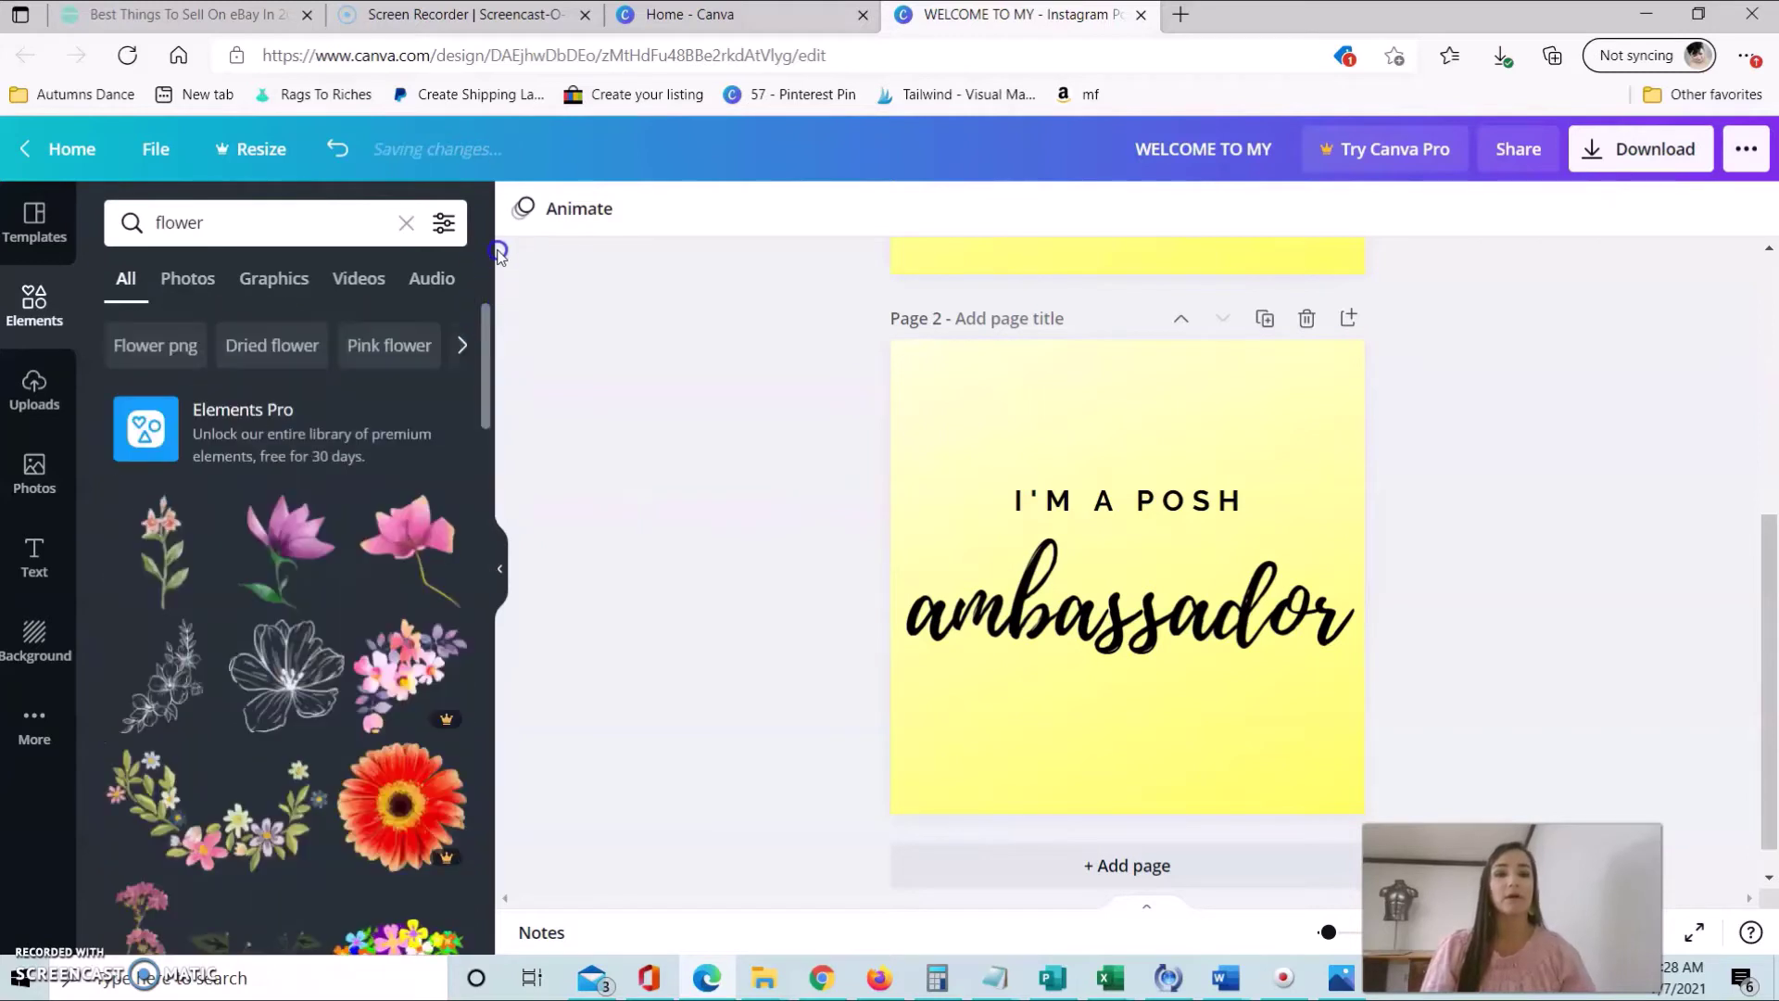
# - Add the pink llama from a llama search, shrink it and move it lower left
pyautogui.click(405, 224)
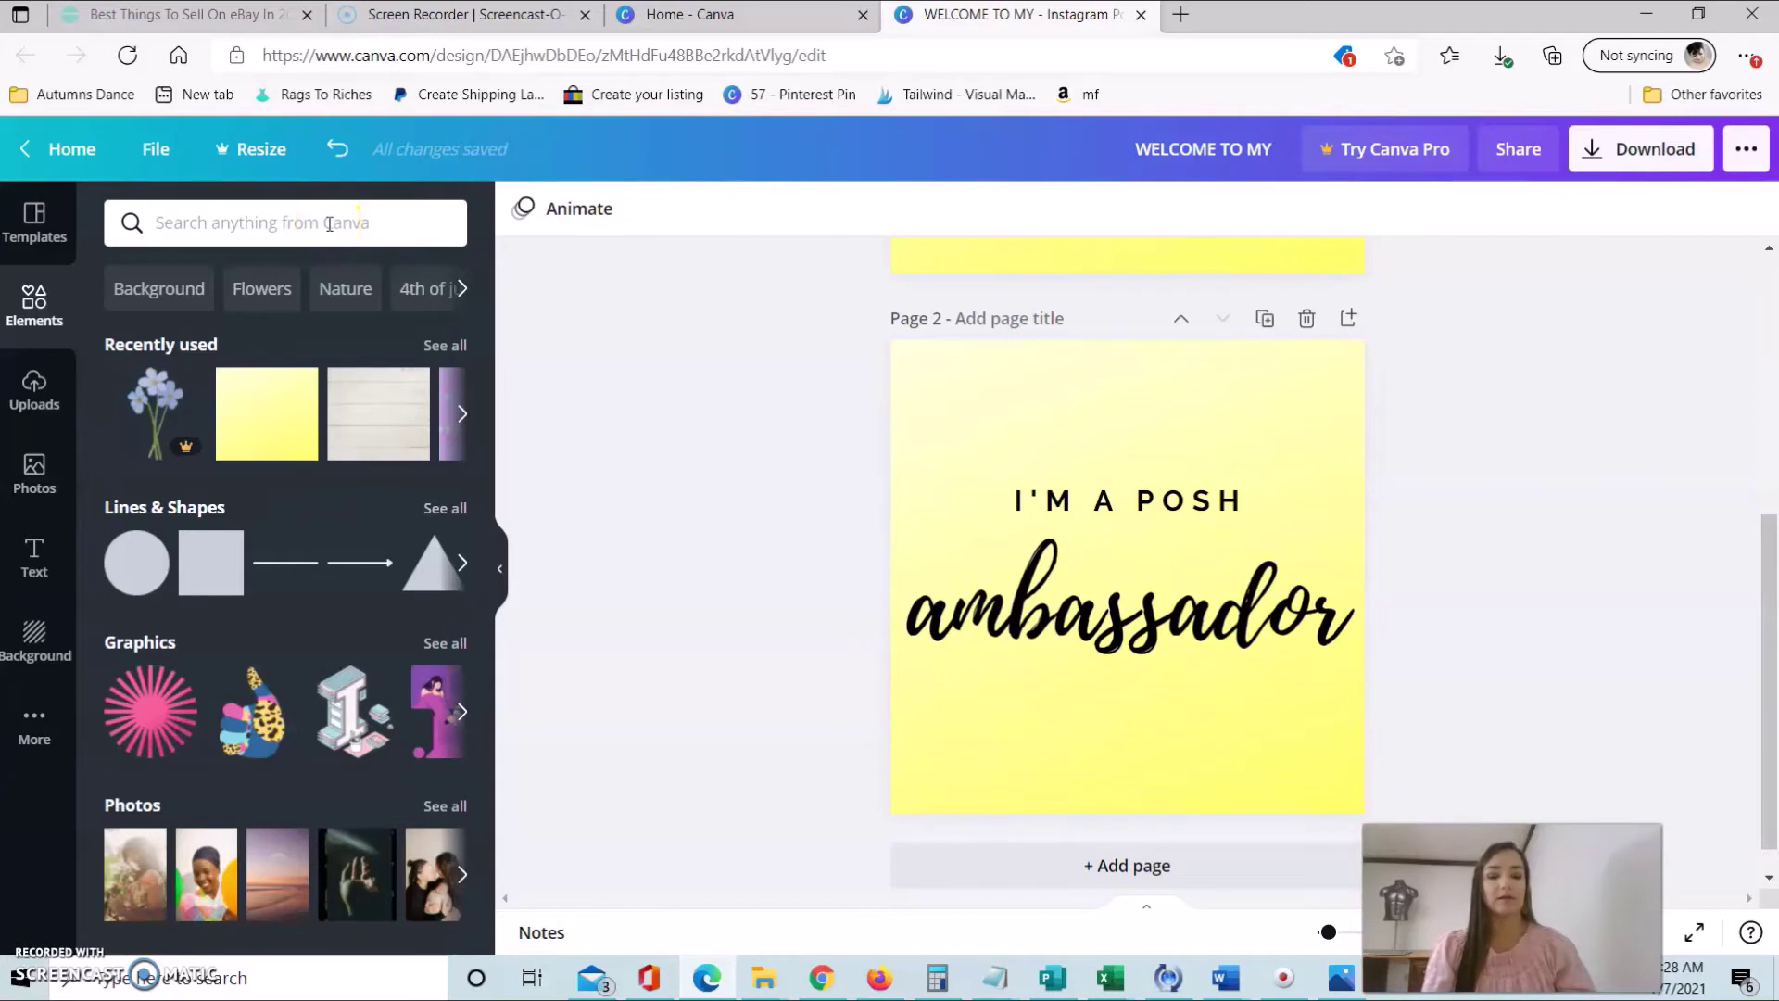
pyautogui.write('llama')
pyautogui.press('Return')
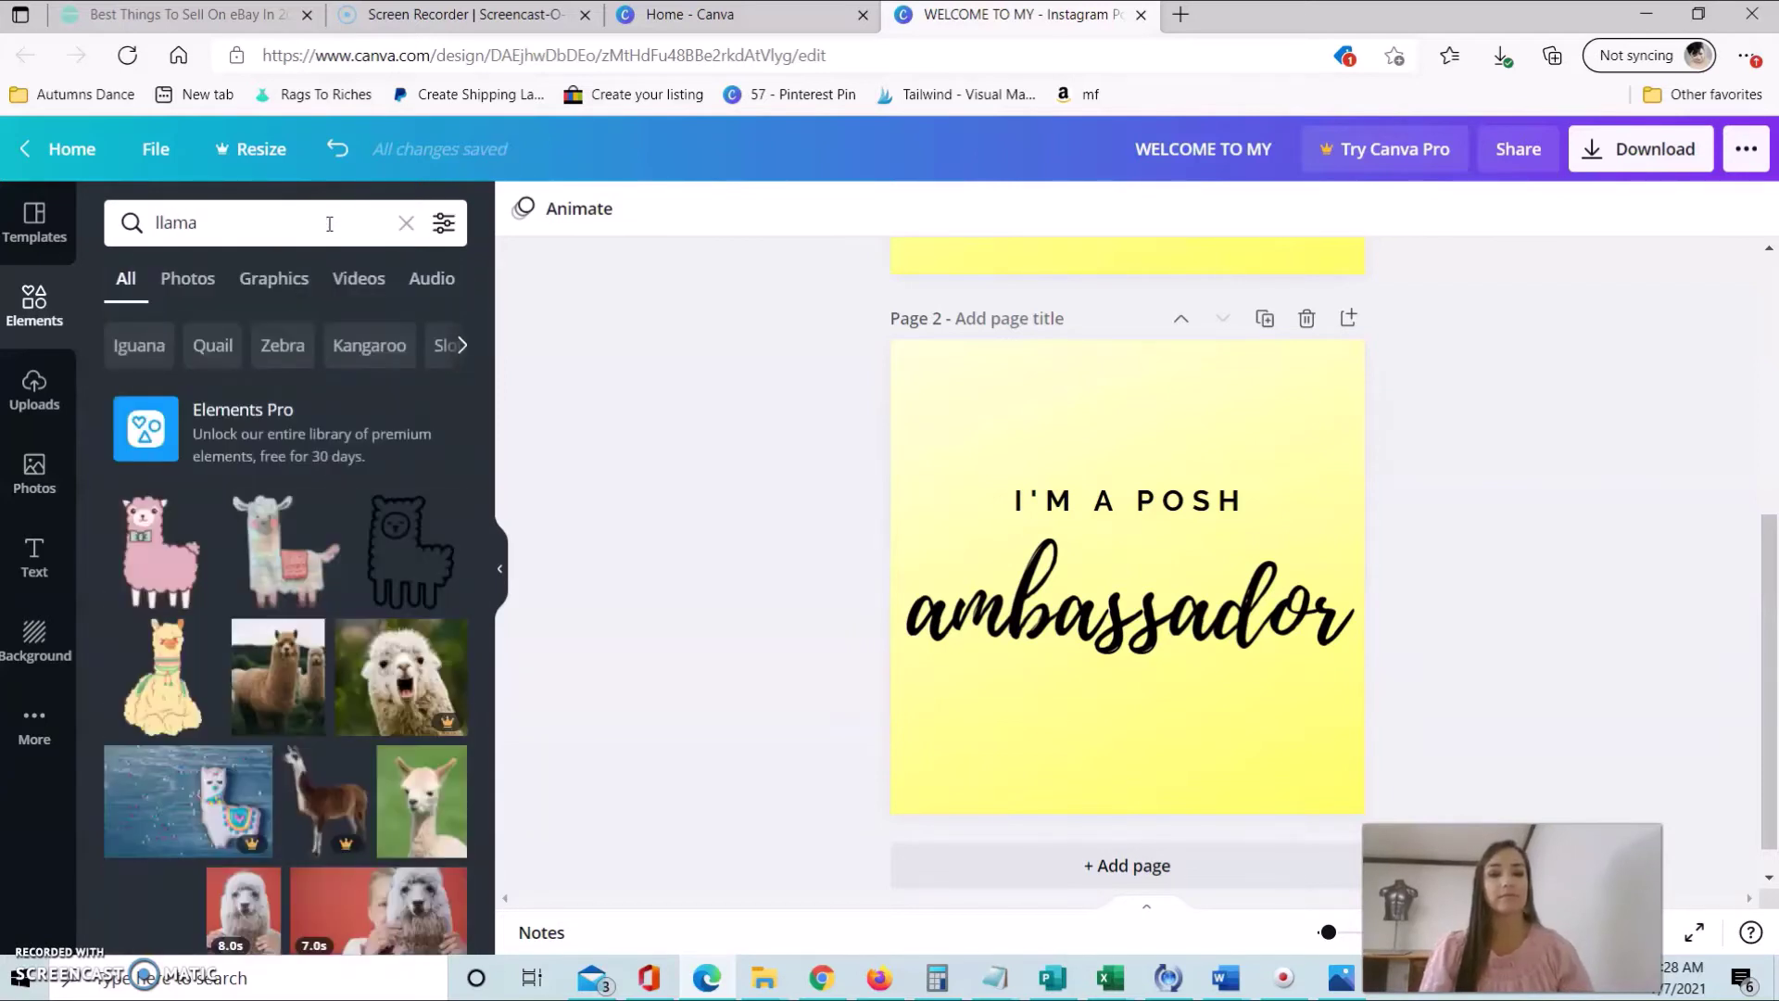
pyautogui.click(164, 589)
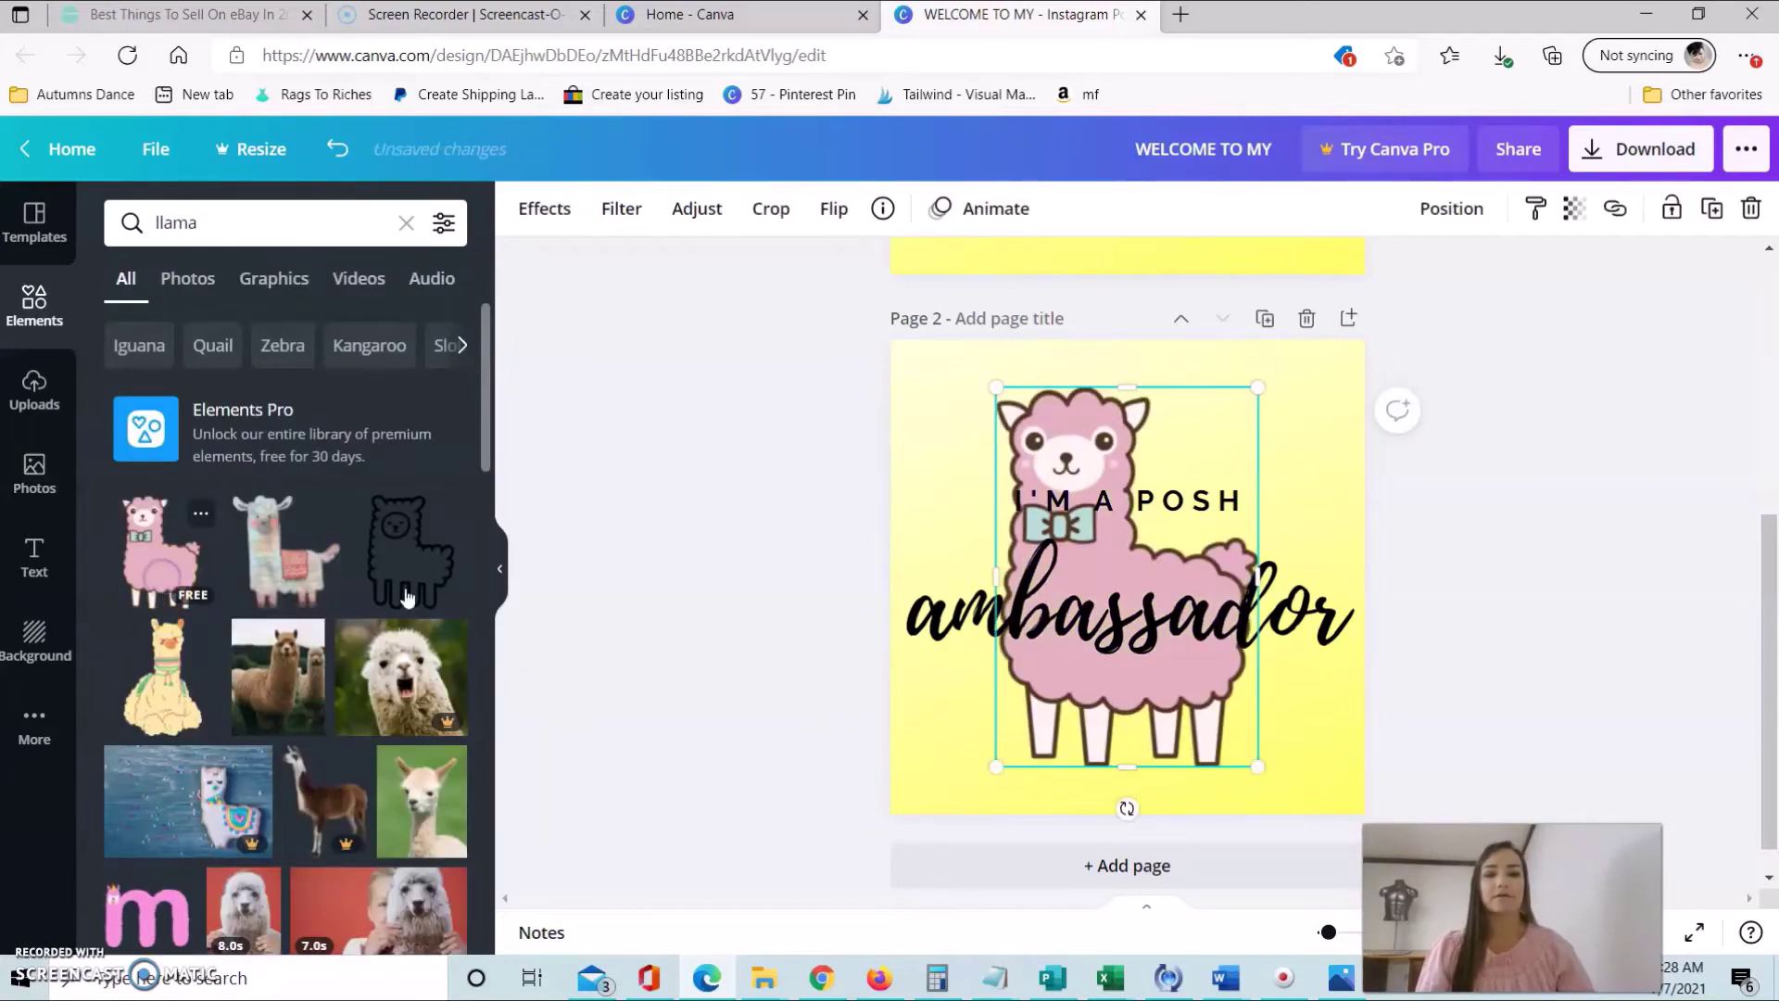
pyautogui.moveTo(1108, 458); pyautogui.dragTo(977, 505)
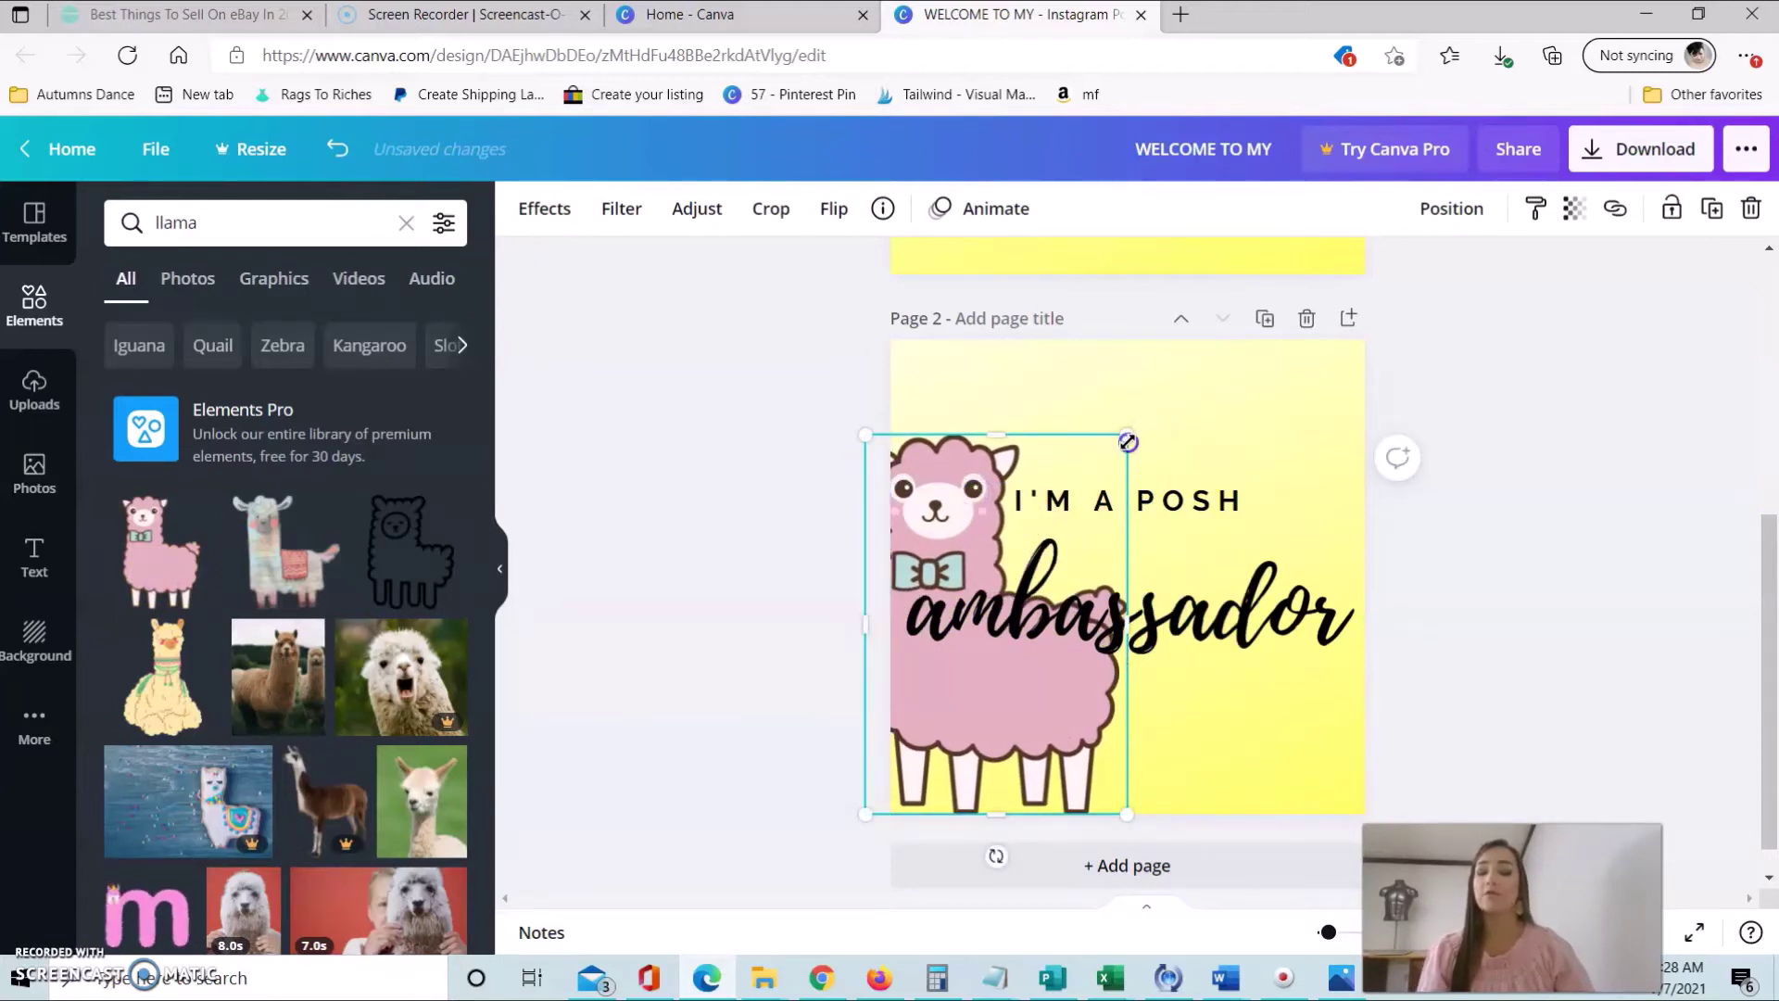
pyautogui.moveTo(1127, 434); pyautogui.dragTo(992, 598)
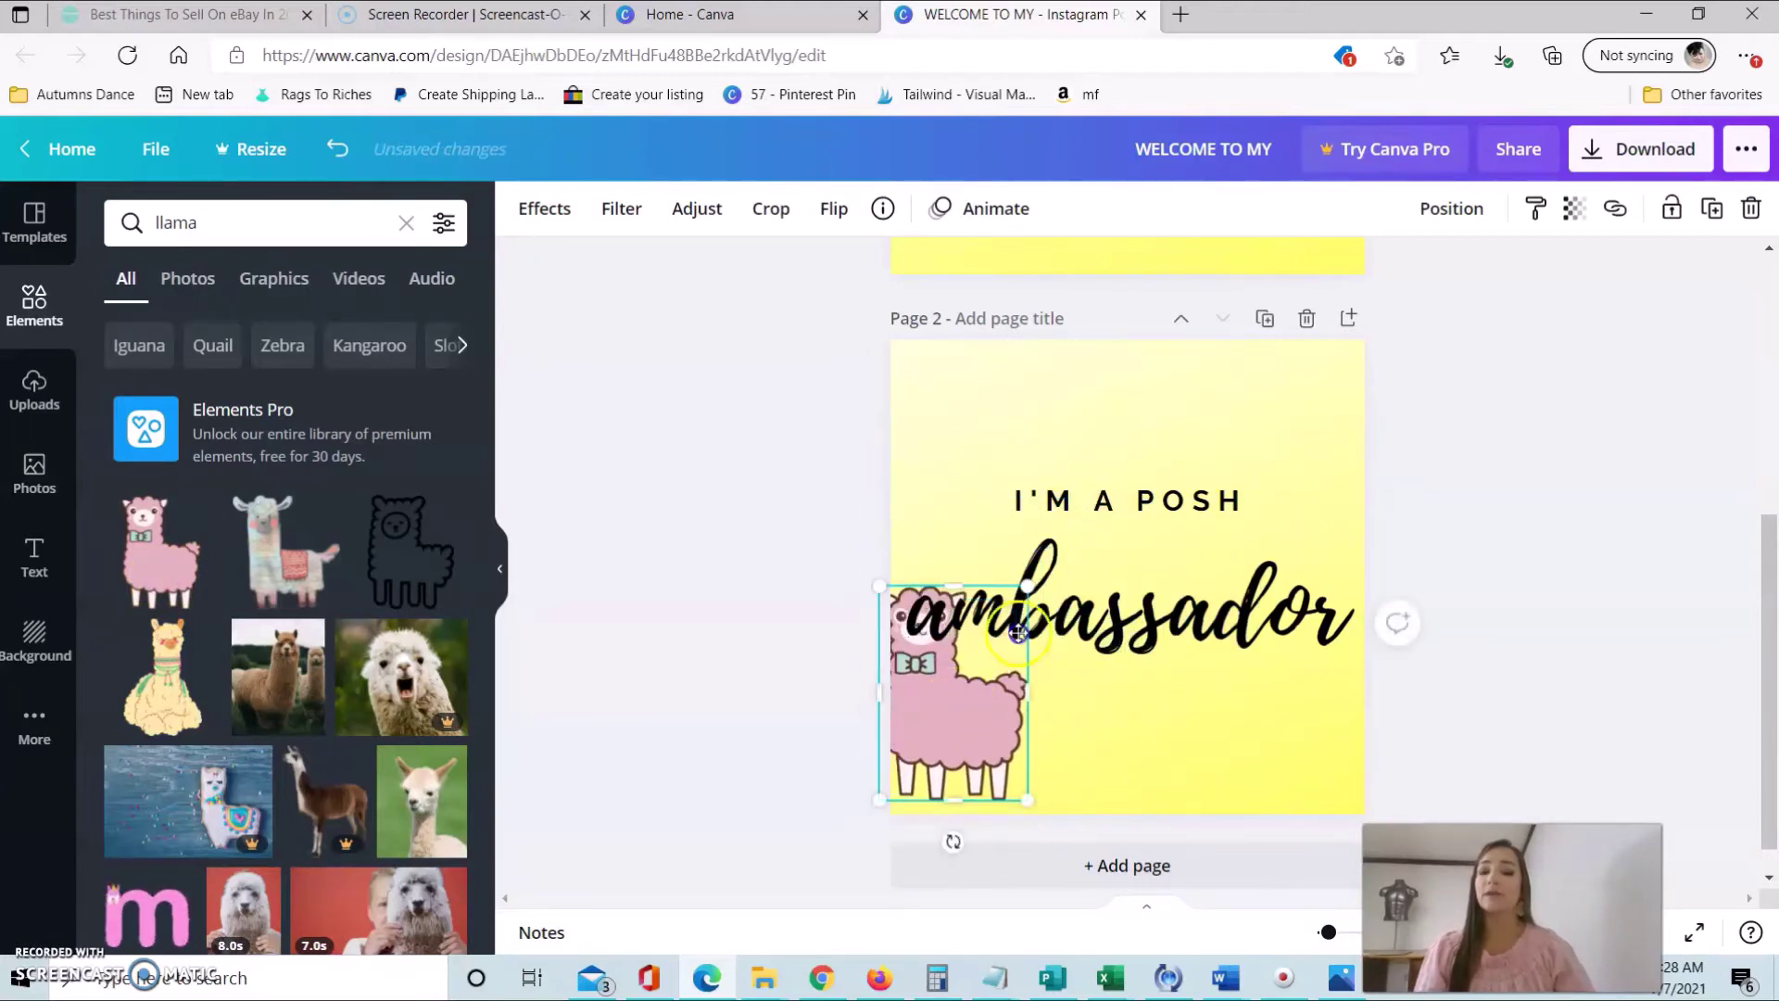
pyautogui.moveTo(960, 702)
pyautogui.mouseDown()
pyautogui.moveTo(969, 503)
pyautogui.moveTo(996, 694)
pyautogui.mouseUp()
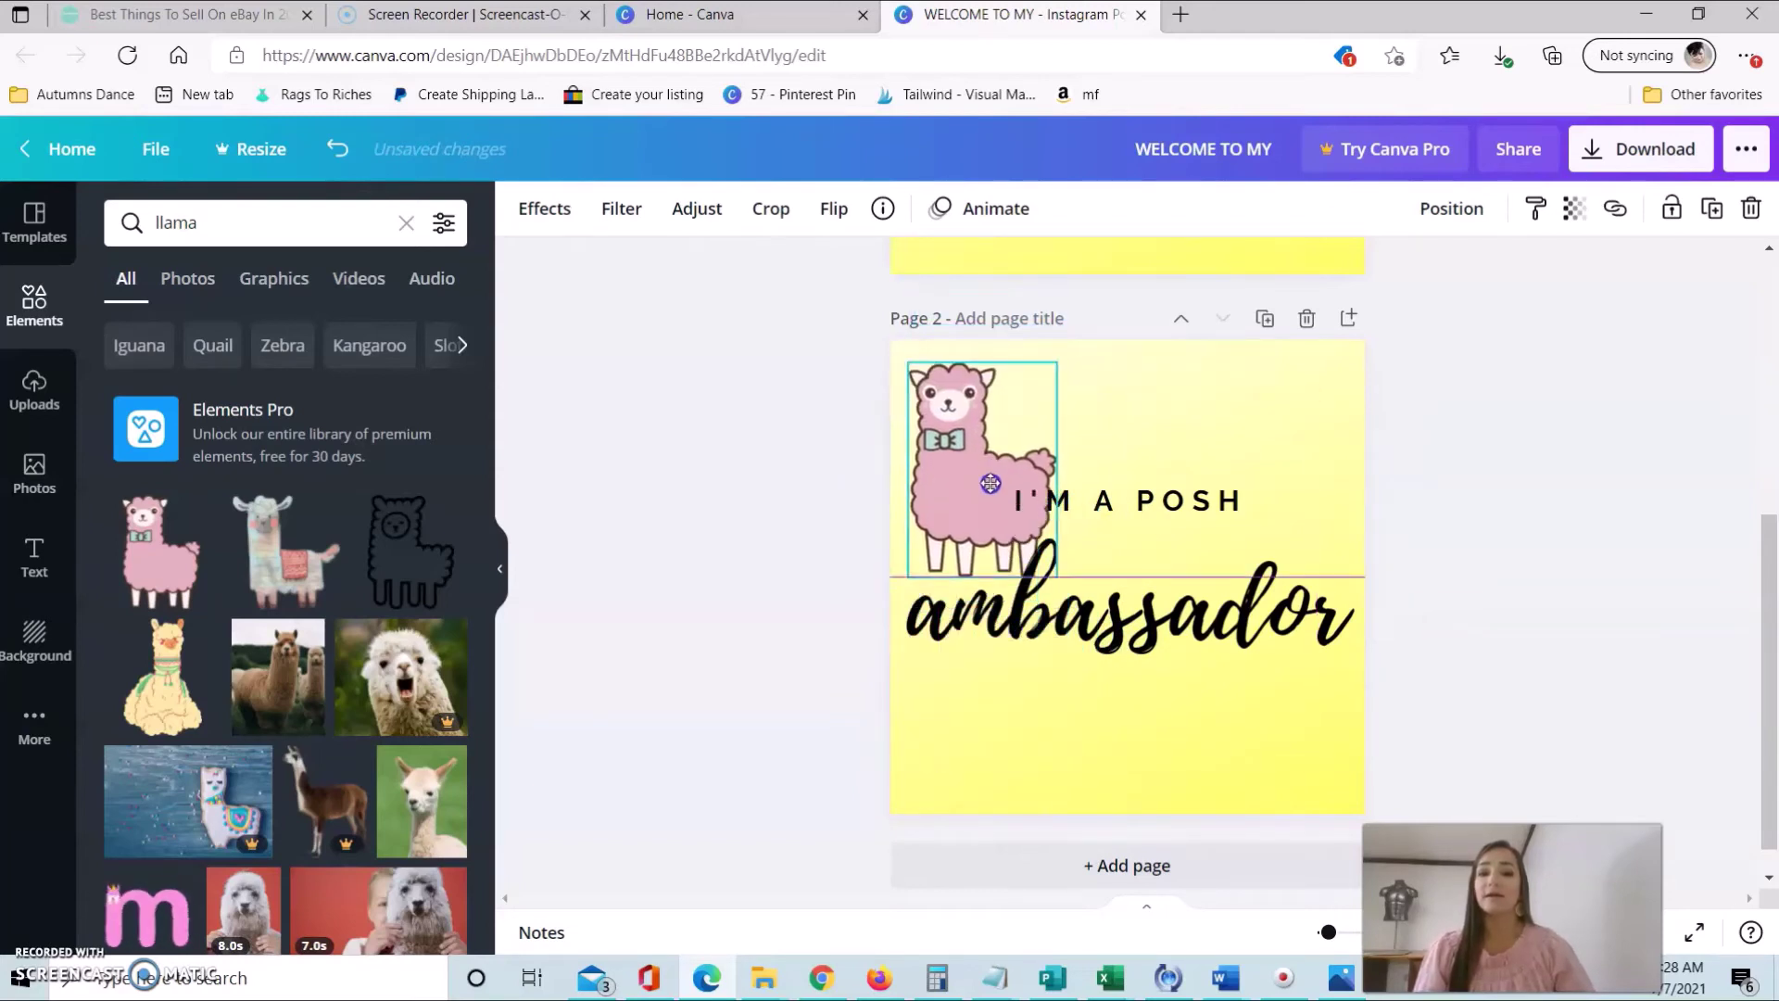
# - Click through the page 2 text elements to check their placement, then deselect
pyautogui.click(1193, 612)
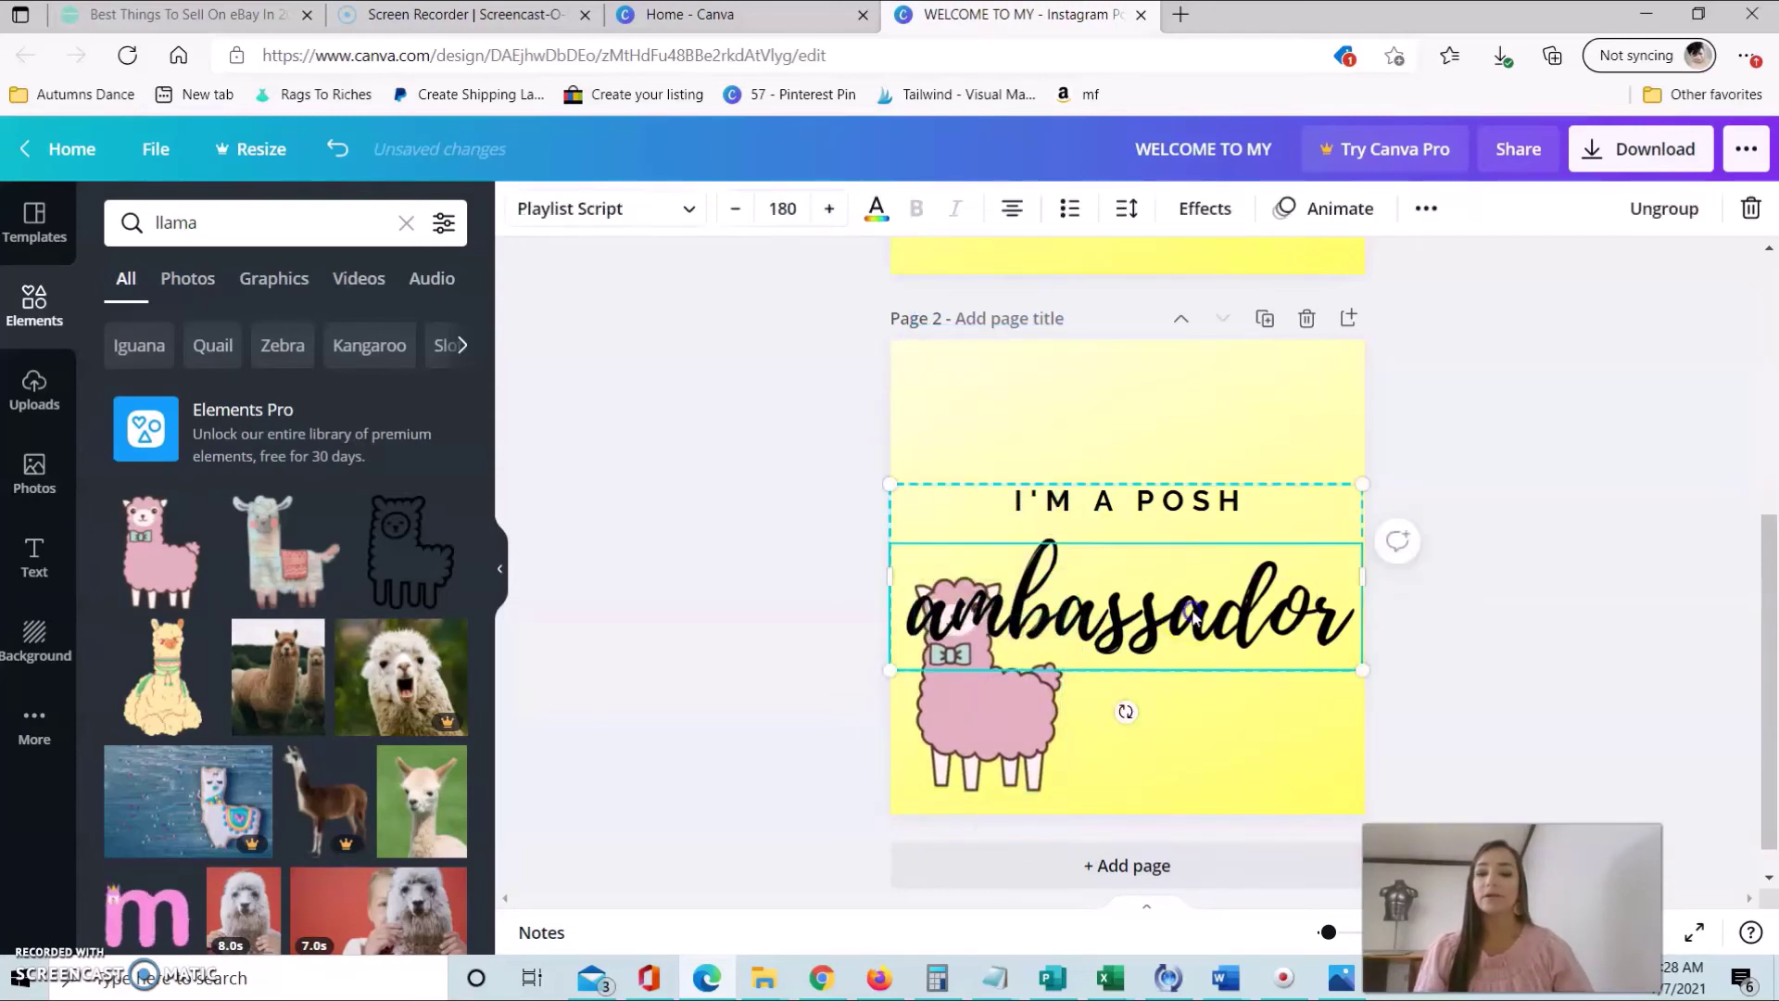
pyautogui.click(1165, 556)
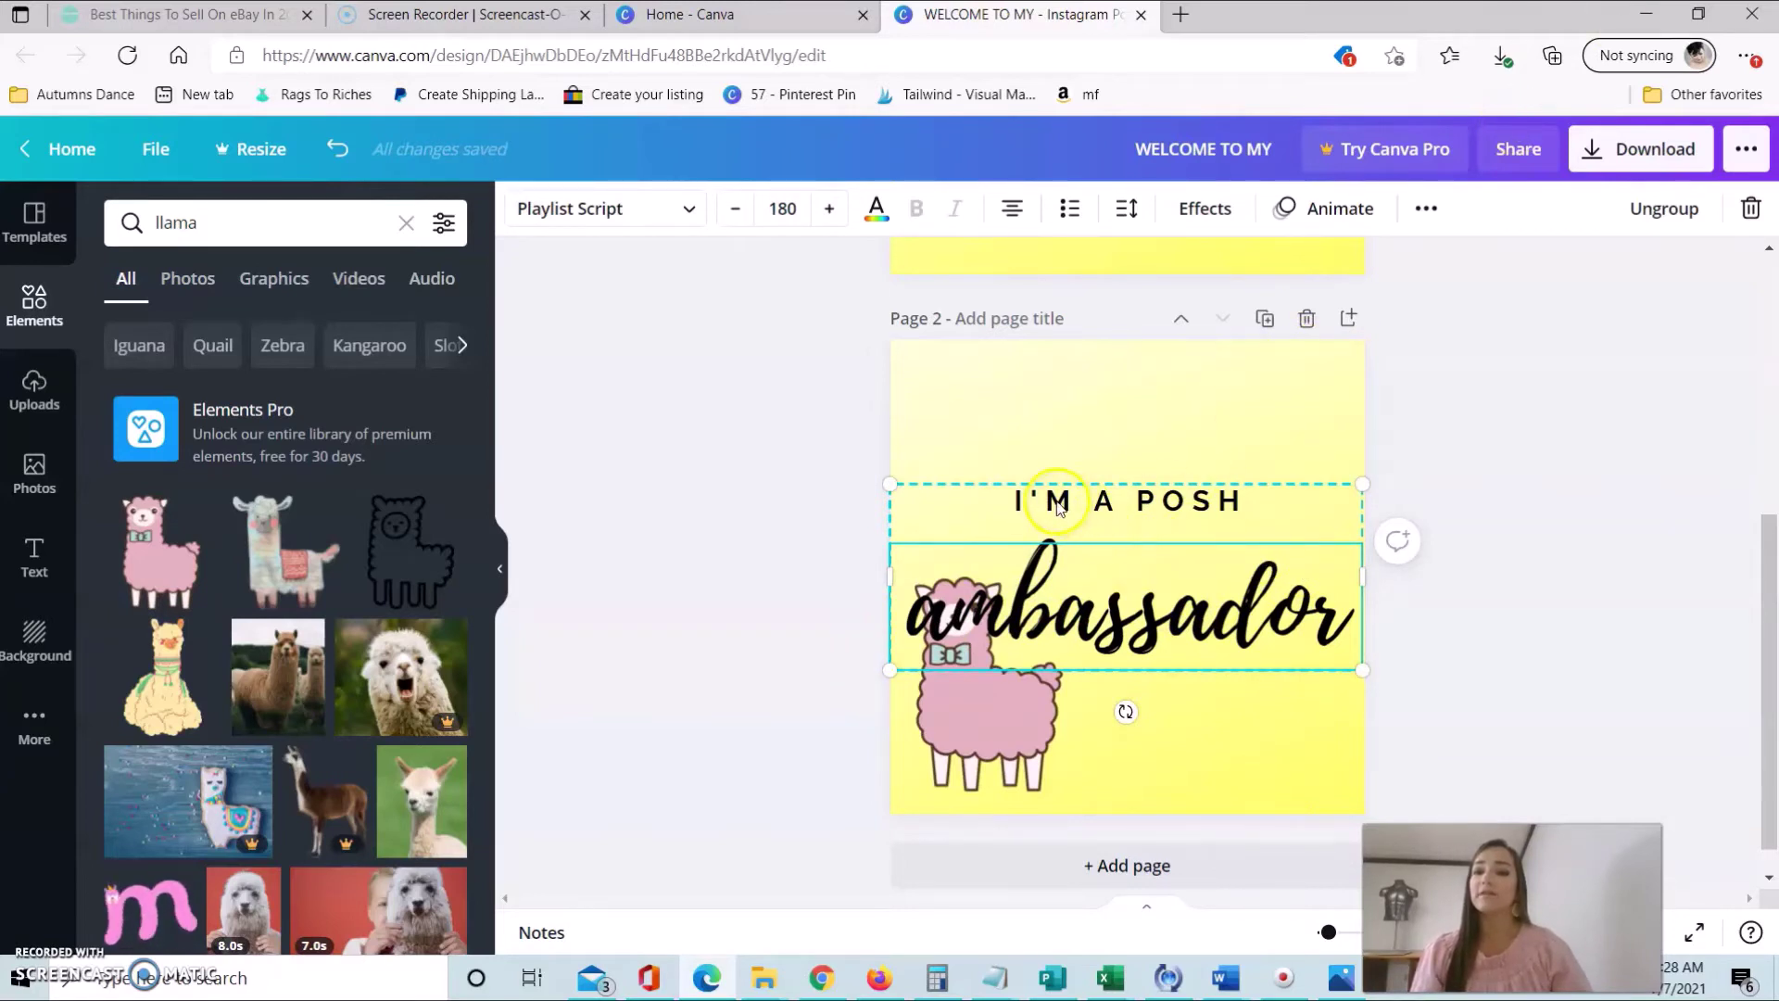
pyautogui.click(1256, 510)
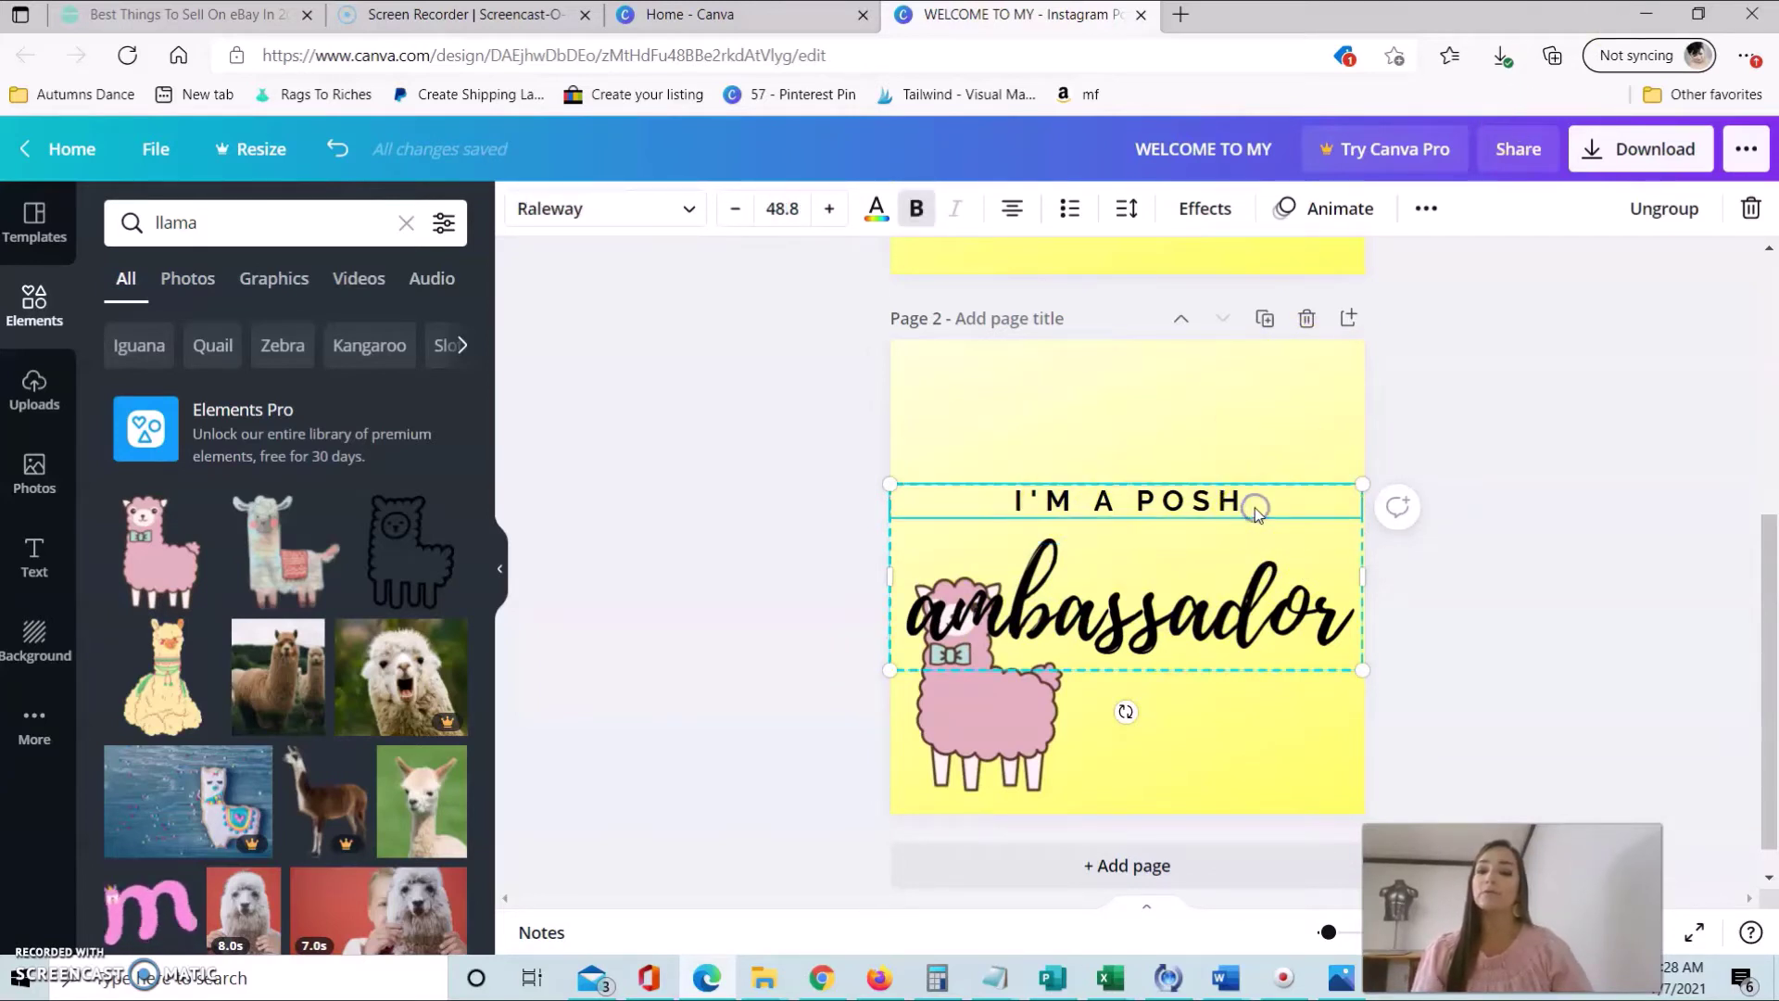
pyautogui.click(1458, 535)
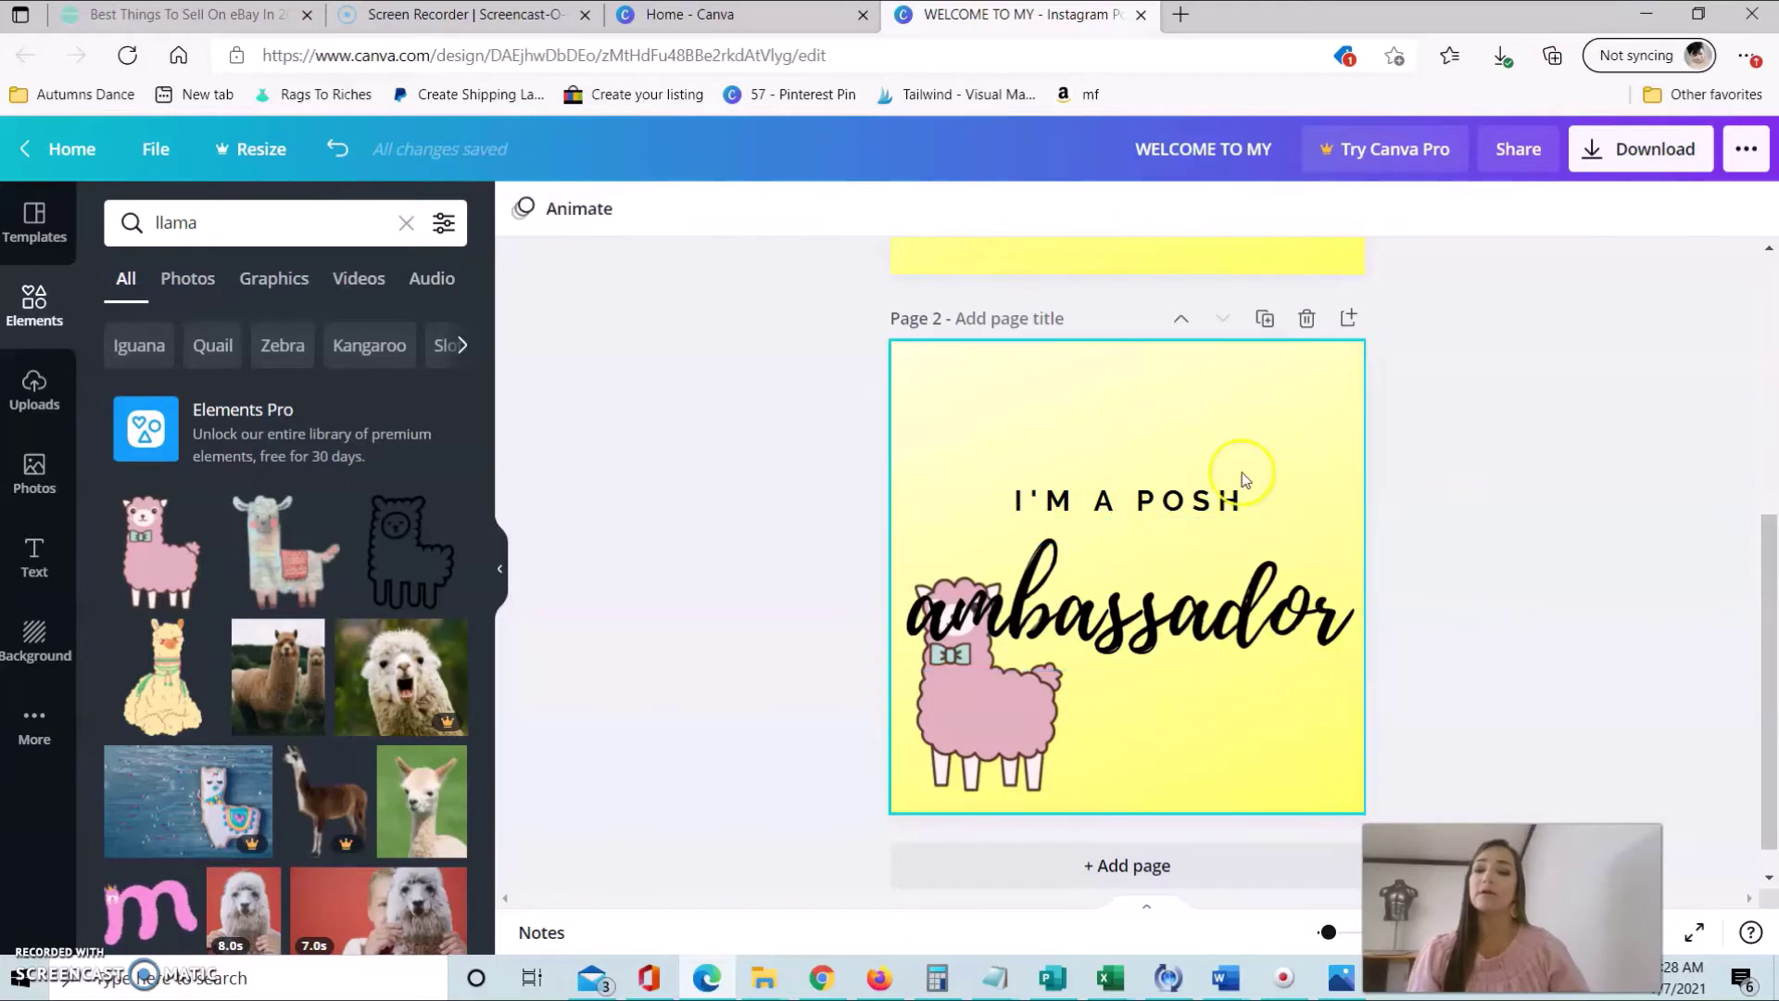
# - Ungroup the title into separate text boxes and resize the ambassador text
pyautogui.click(1230, 598)
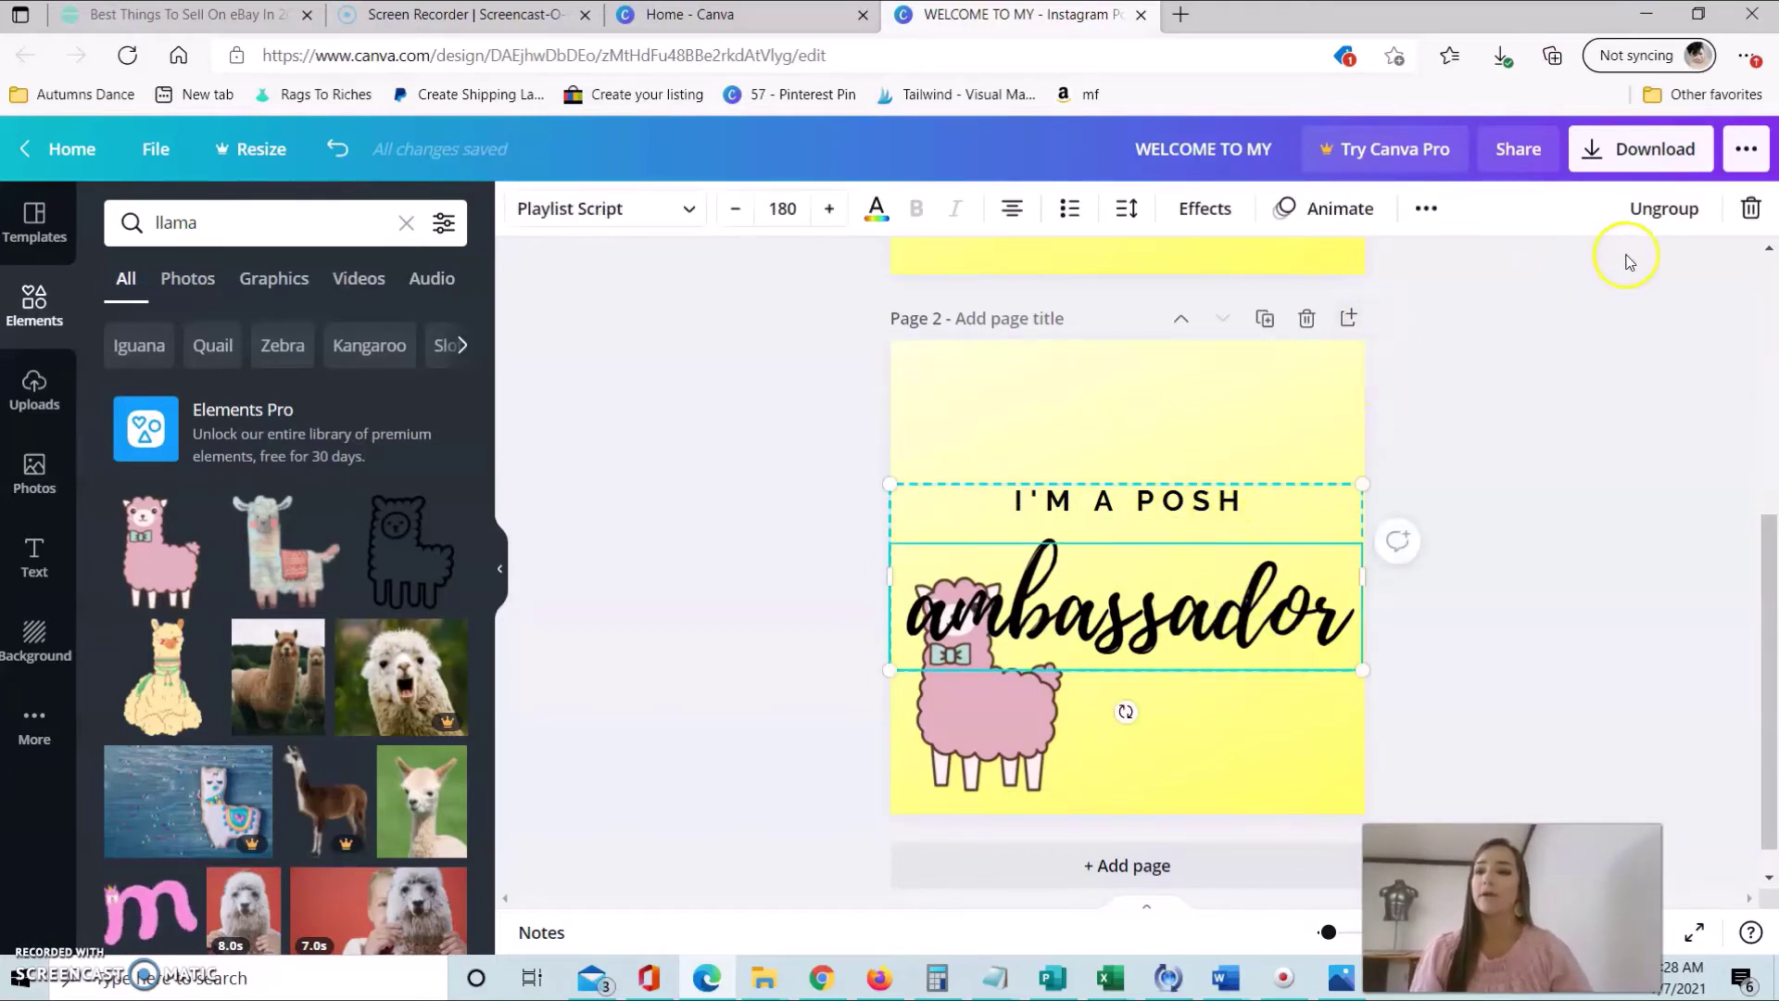
pyautogui.click(1654, 209)
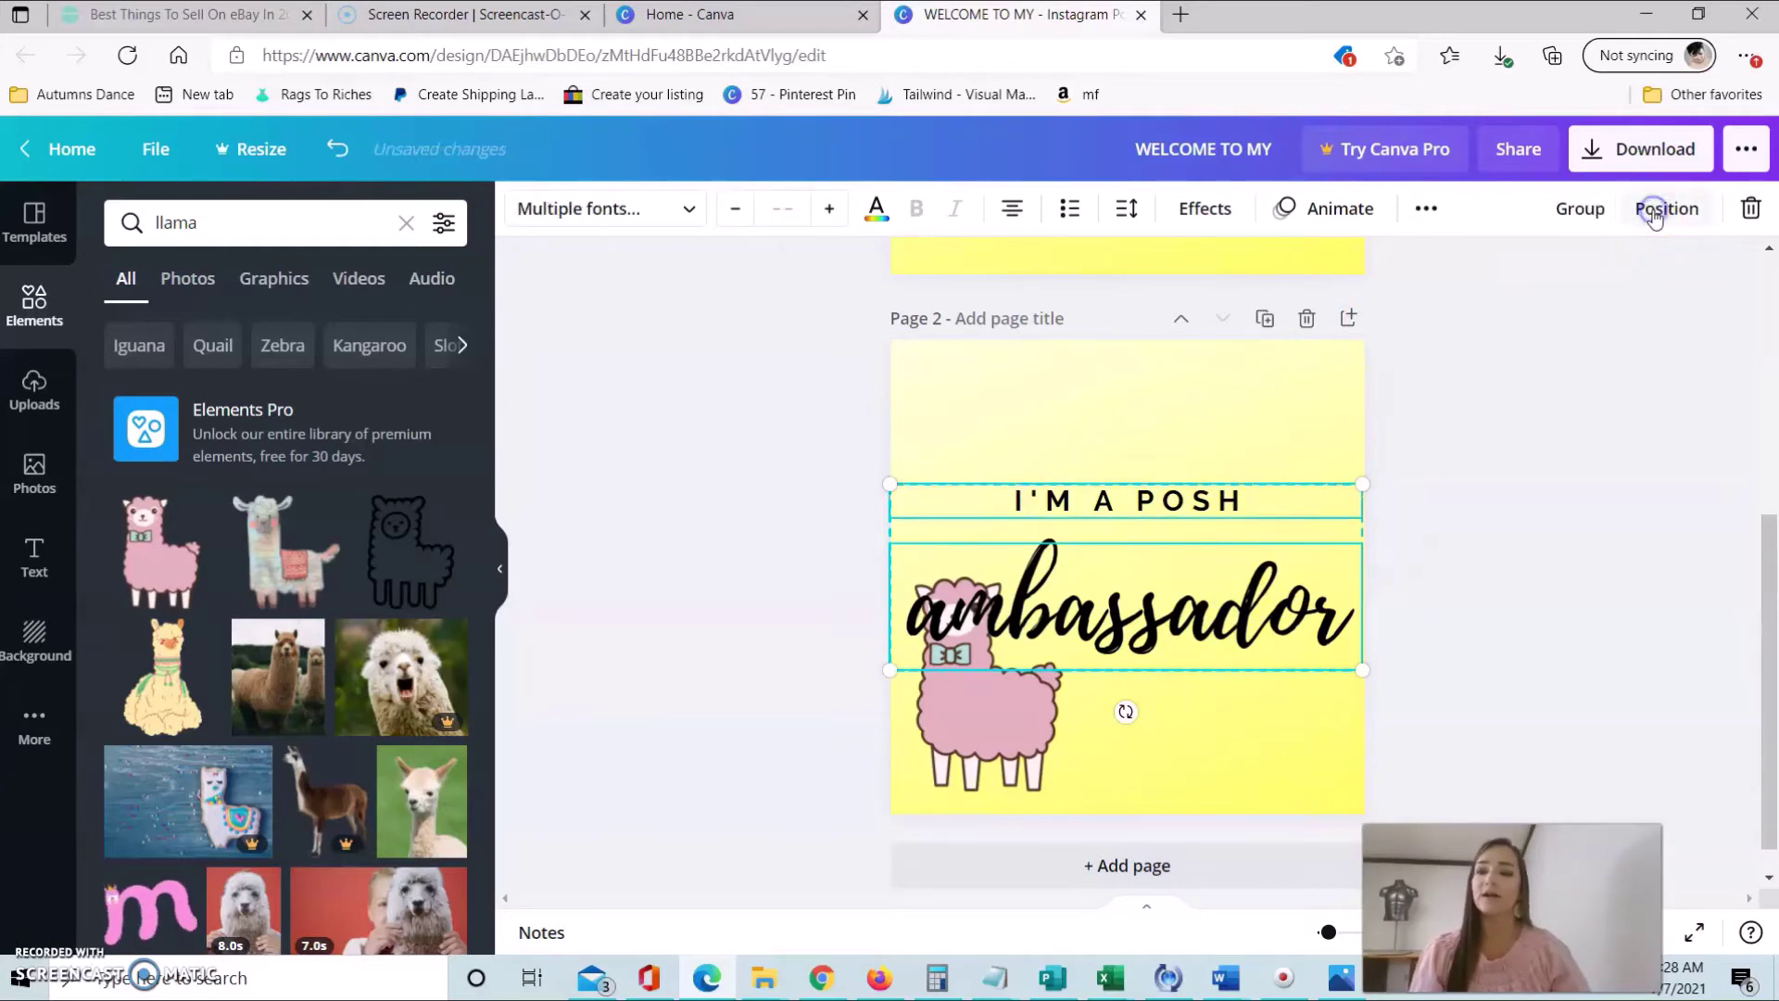
pyautogui.click(1569, 540)
pyautogui.click(1052, 633)
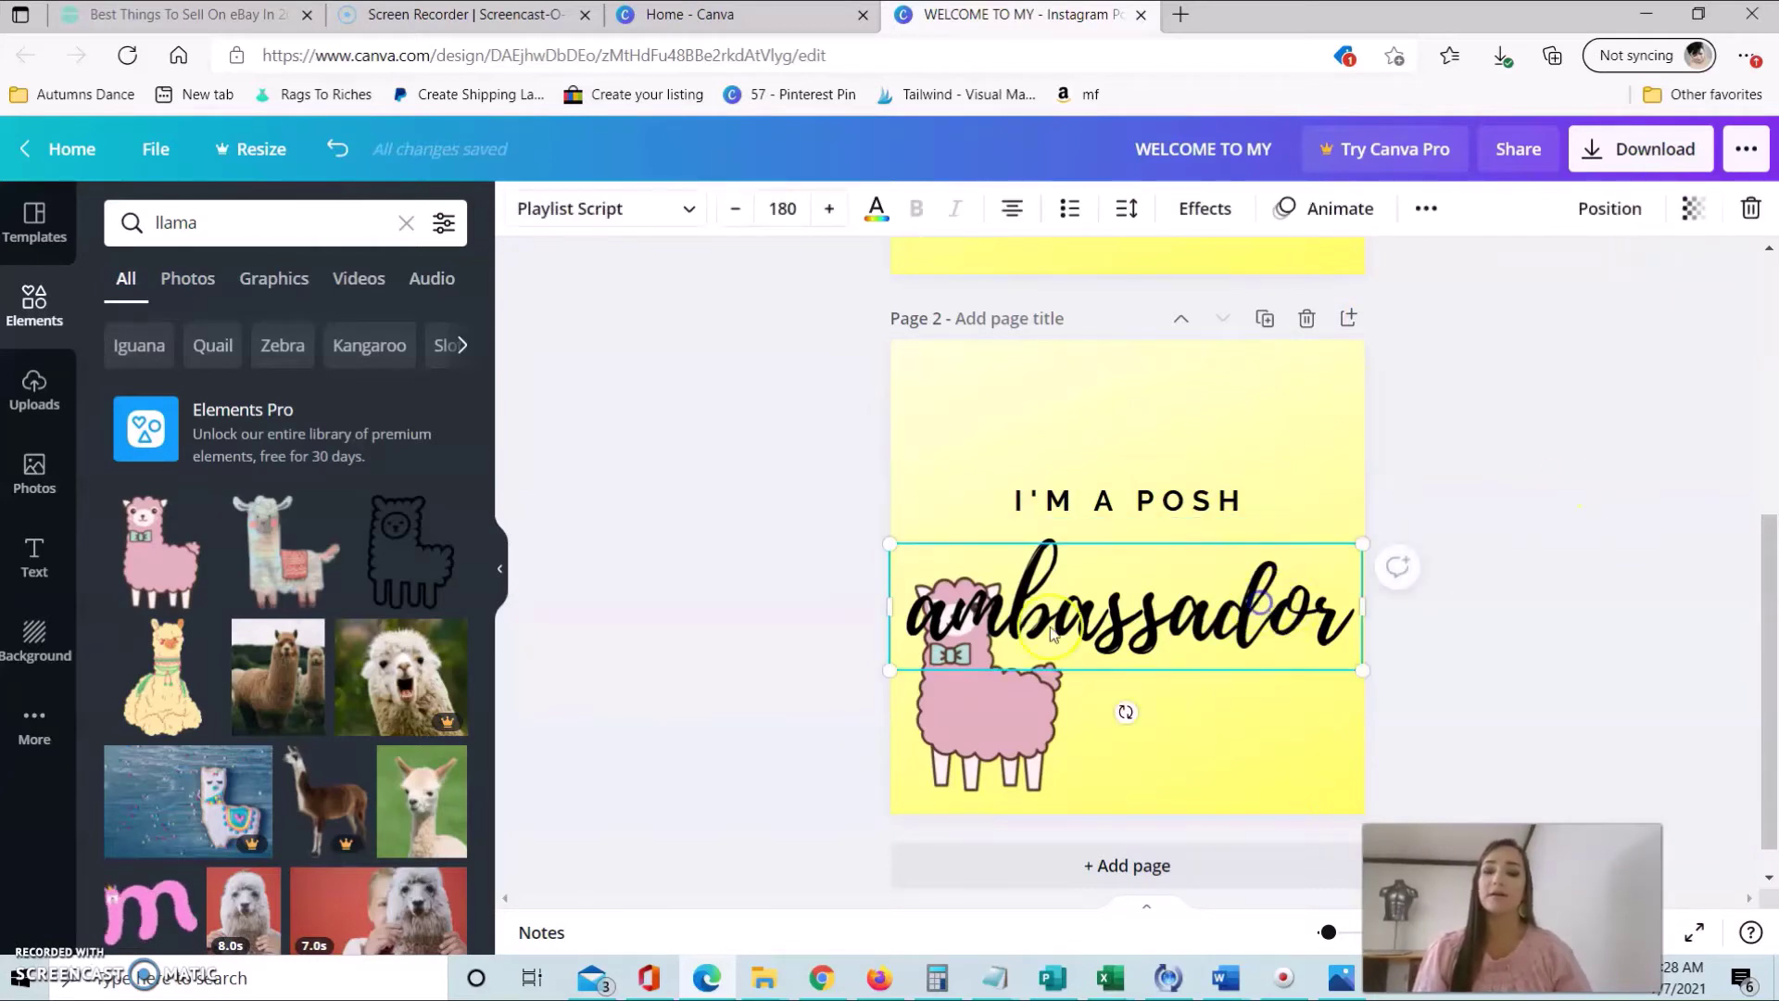
pyautogui.moveTo(891, 673)
pyautogui.mouseDown()
pyautogui.moveTo(987, 615)
pyautogui.moveTo(882, 615)
pyautogui.mouseUp()
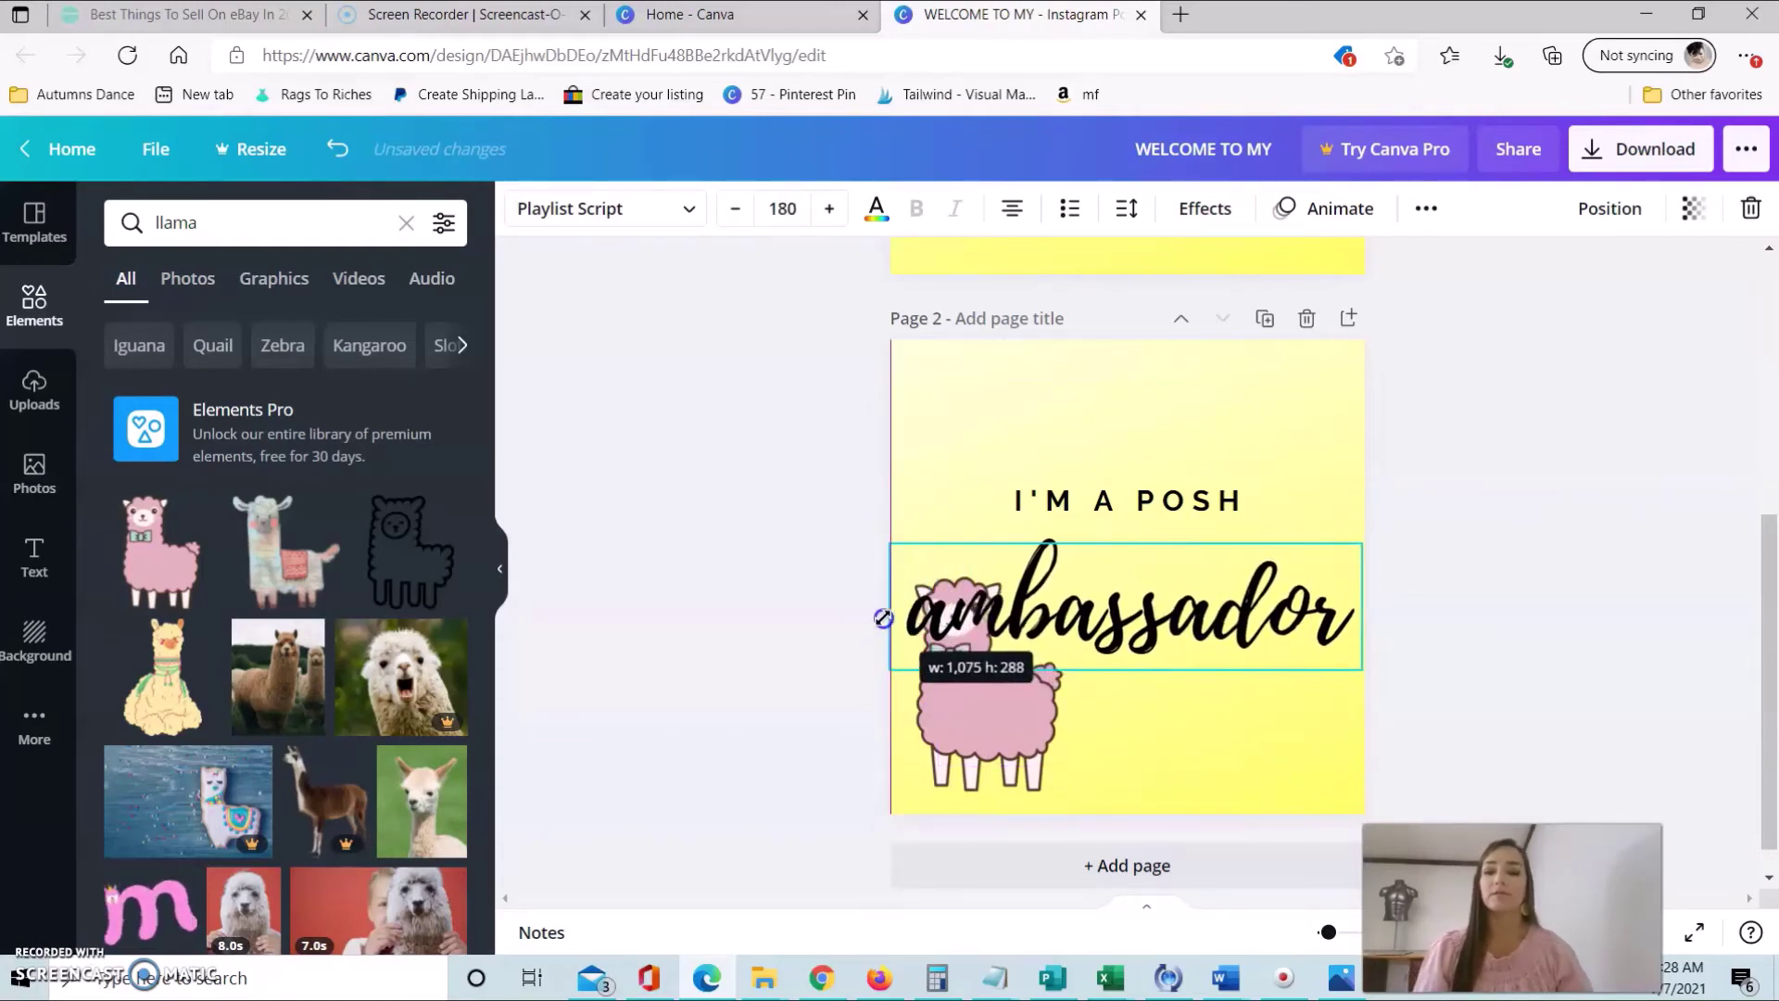
pyautogui.click(1432, 524)
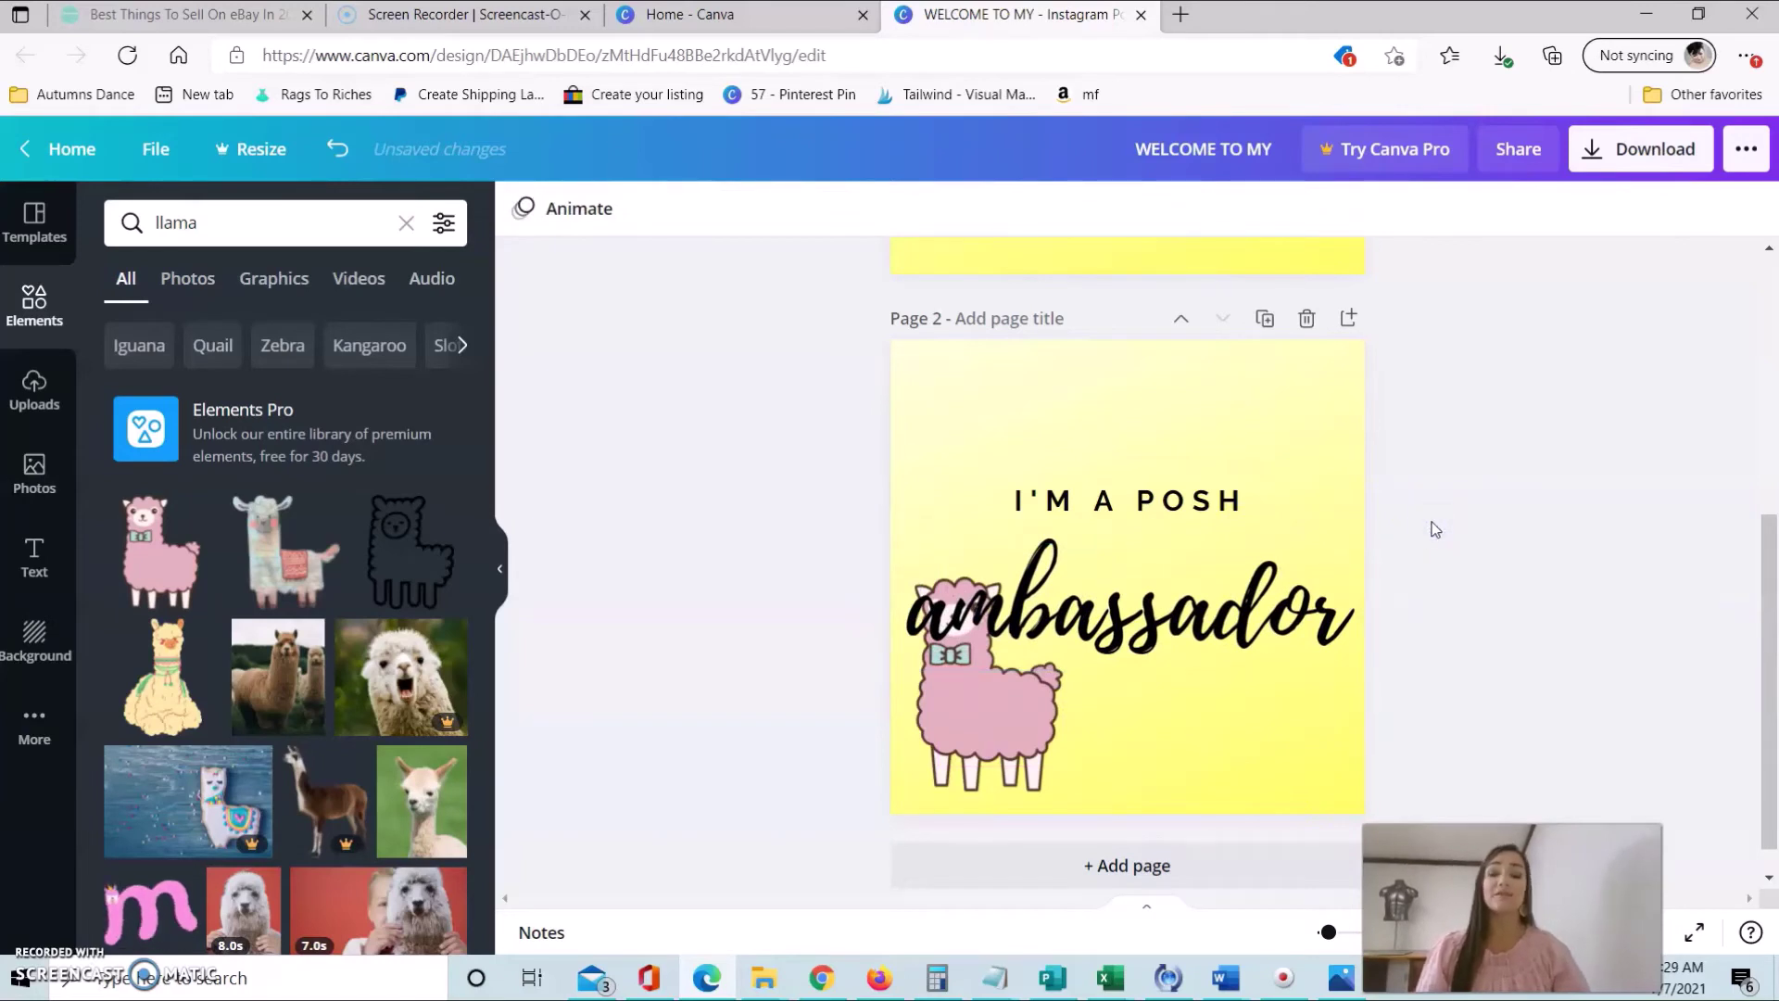
# - Enlarge I'M A POSH across the page above ambassador, then select the pink llama
pyautogui.click(1212, 503)
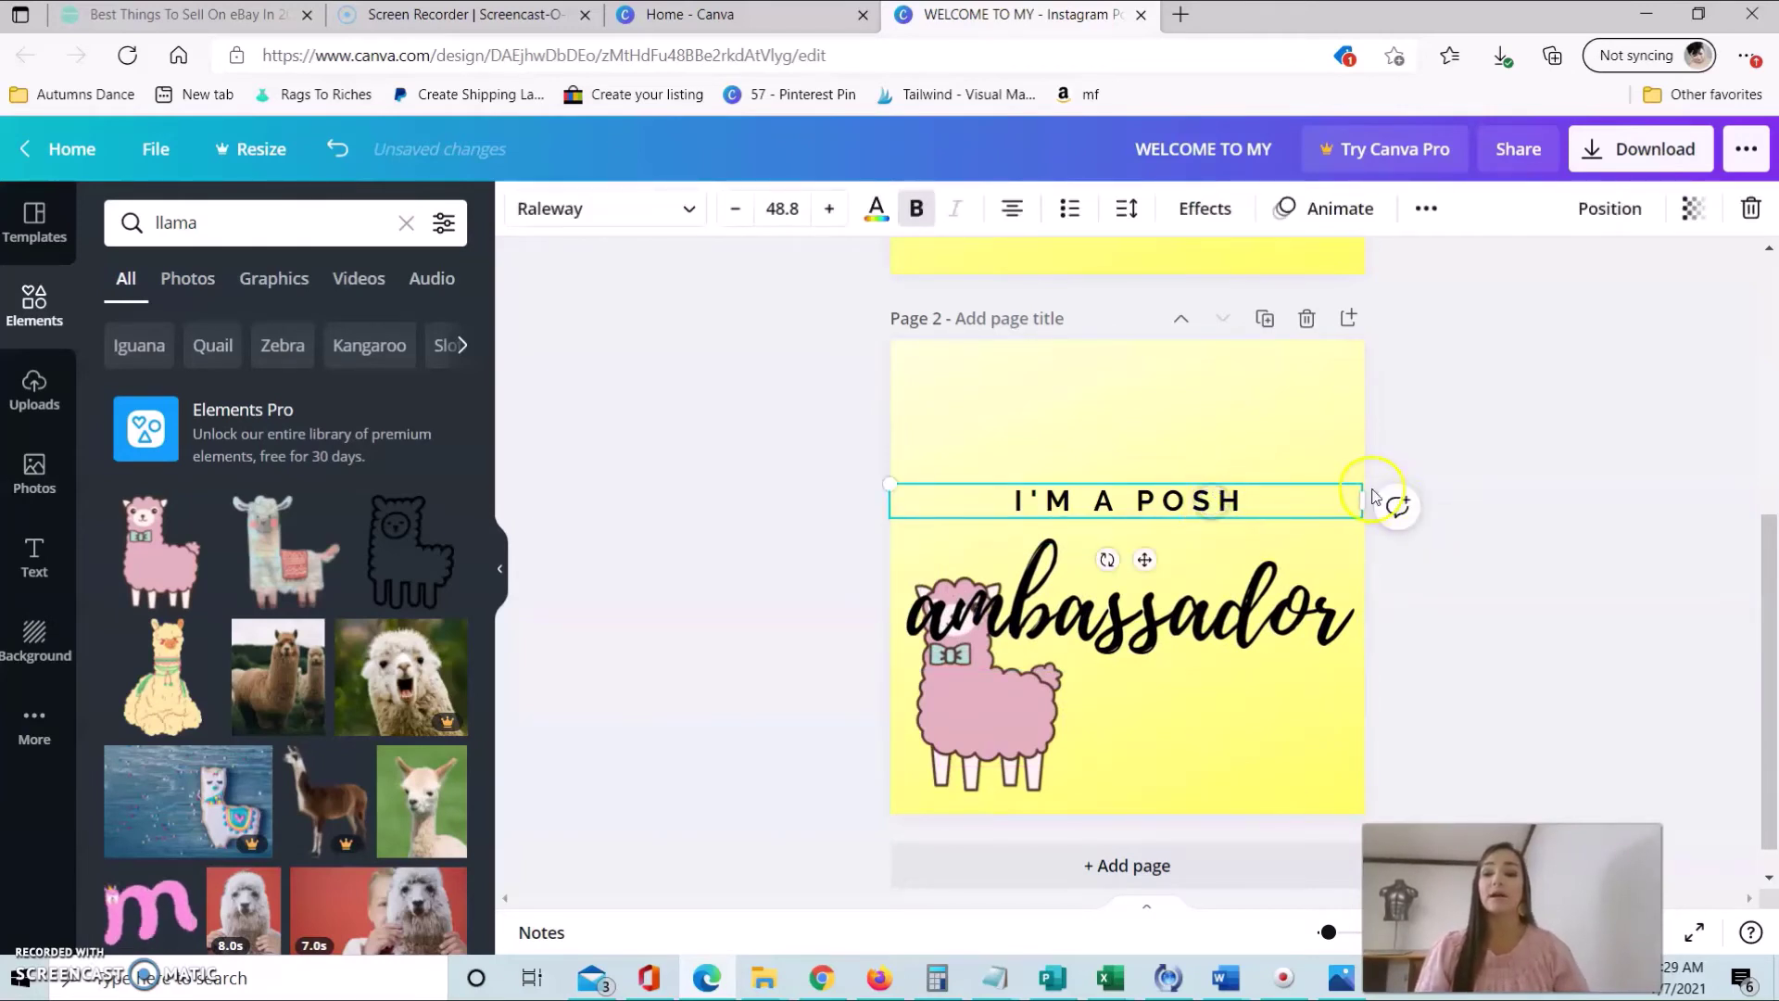
pyautogui.moveTo(1363, 498); pyautogui.dragTo(1178, 504)
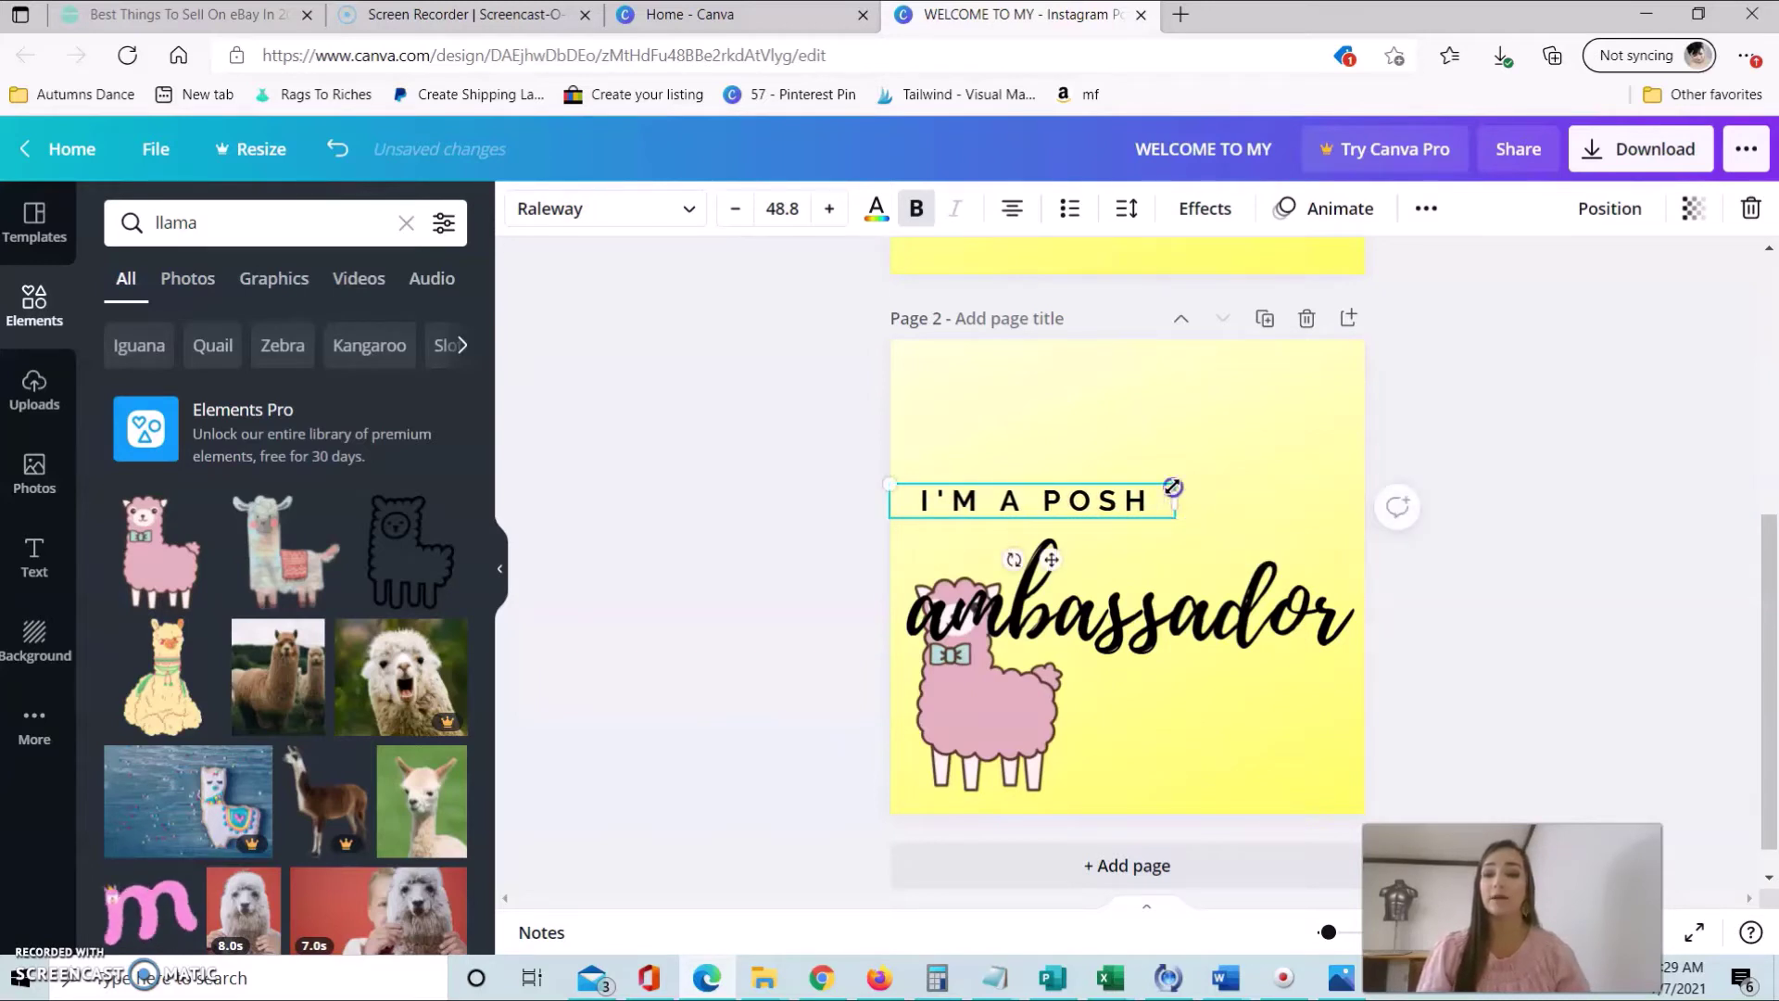
pyautogui.moveTo(1172, 486); pyautogui.dragTo(1336, 410)
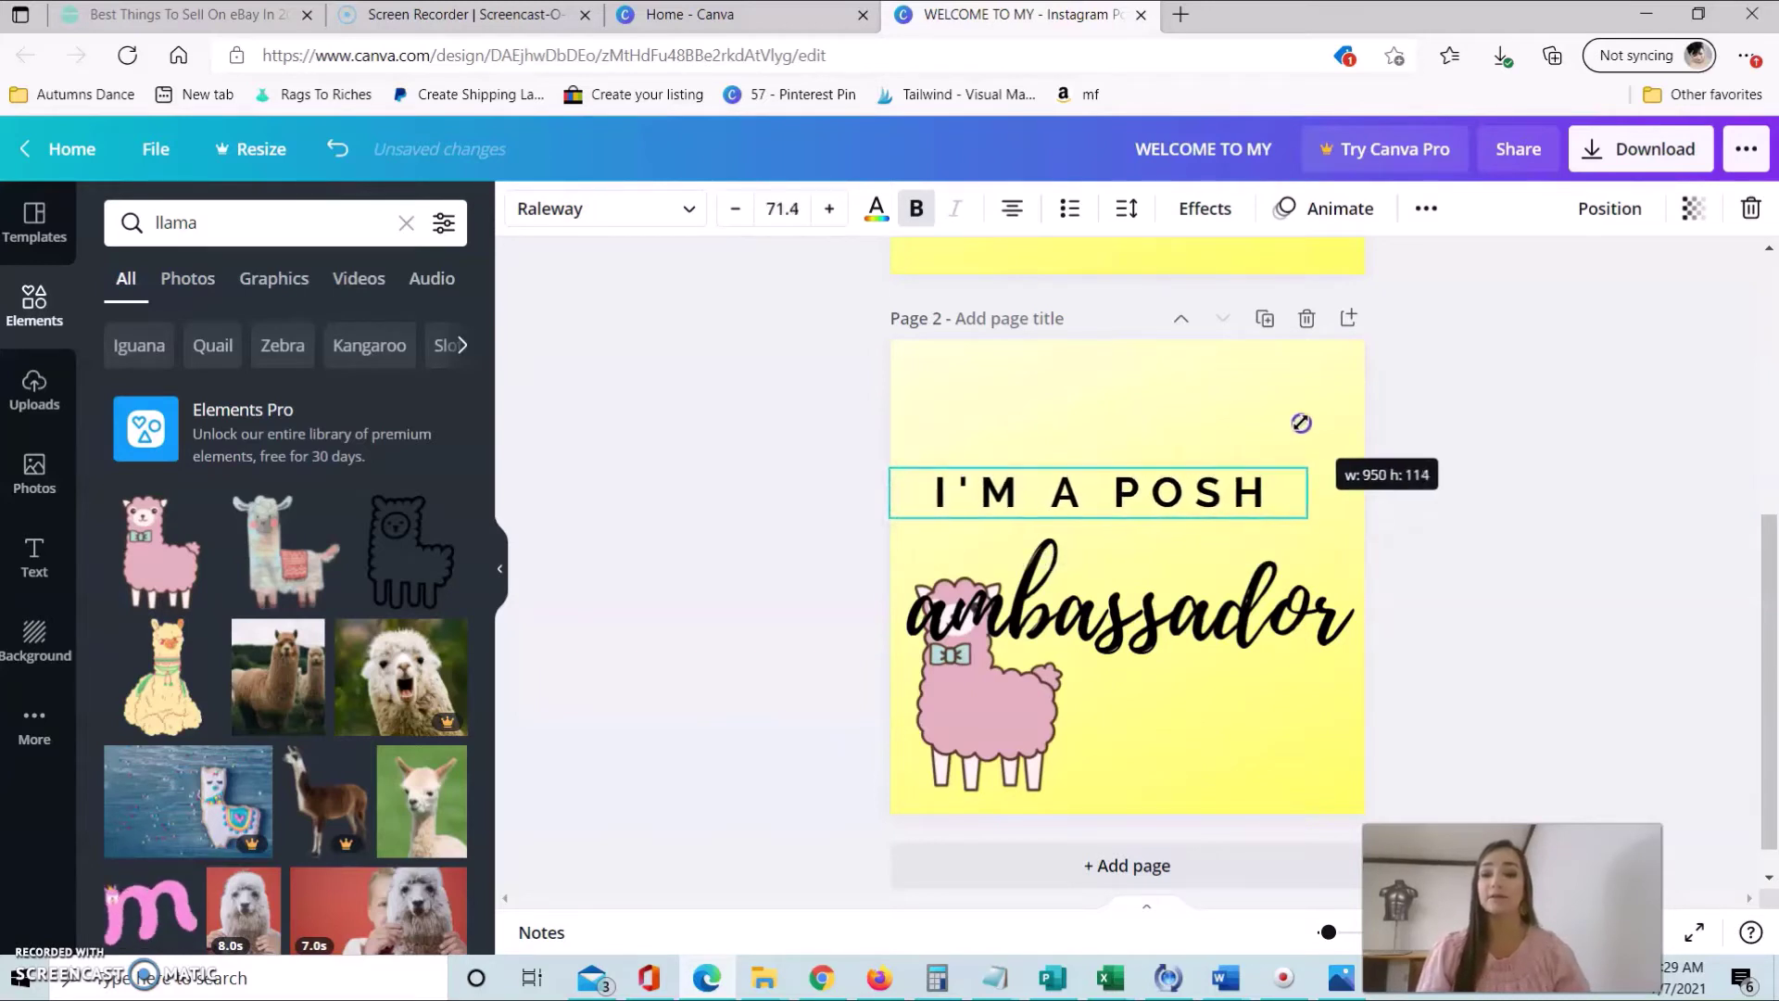
pyautogui.click(1547, 498)
pyautogui.moveTo(1201, 490); pyautogui.dragTo(1220, 504)
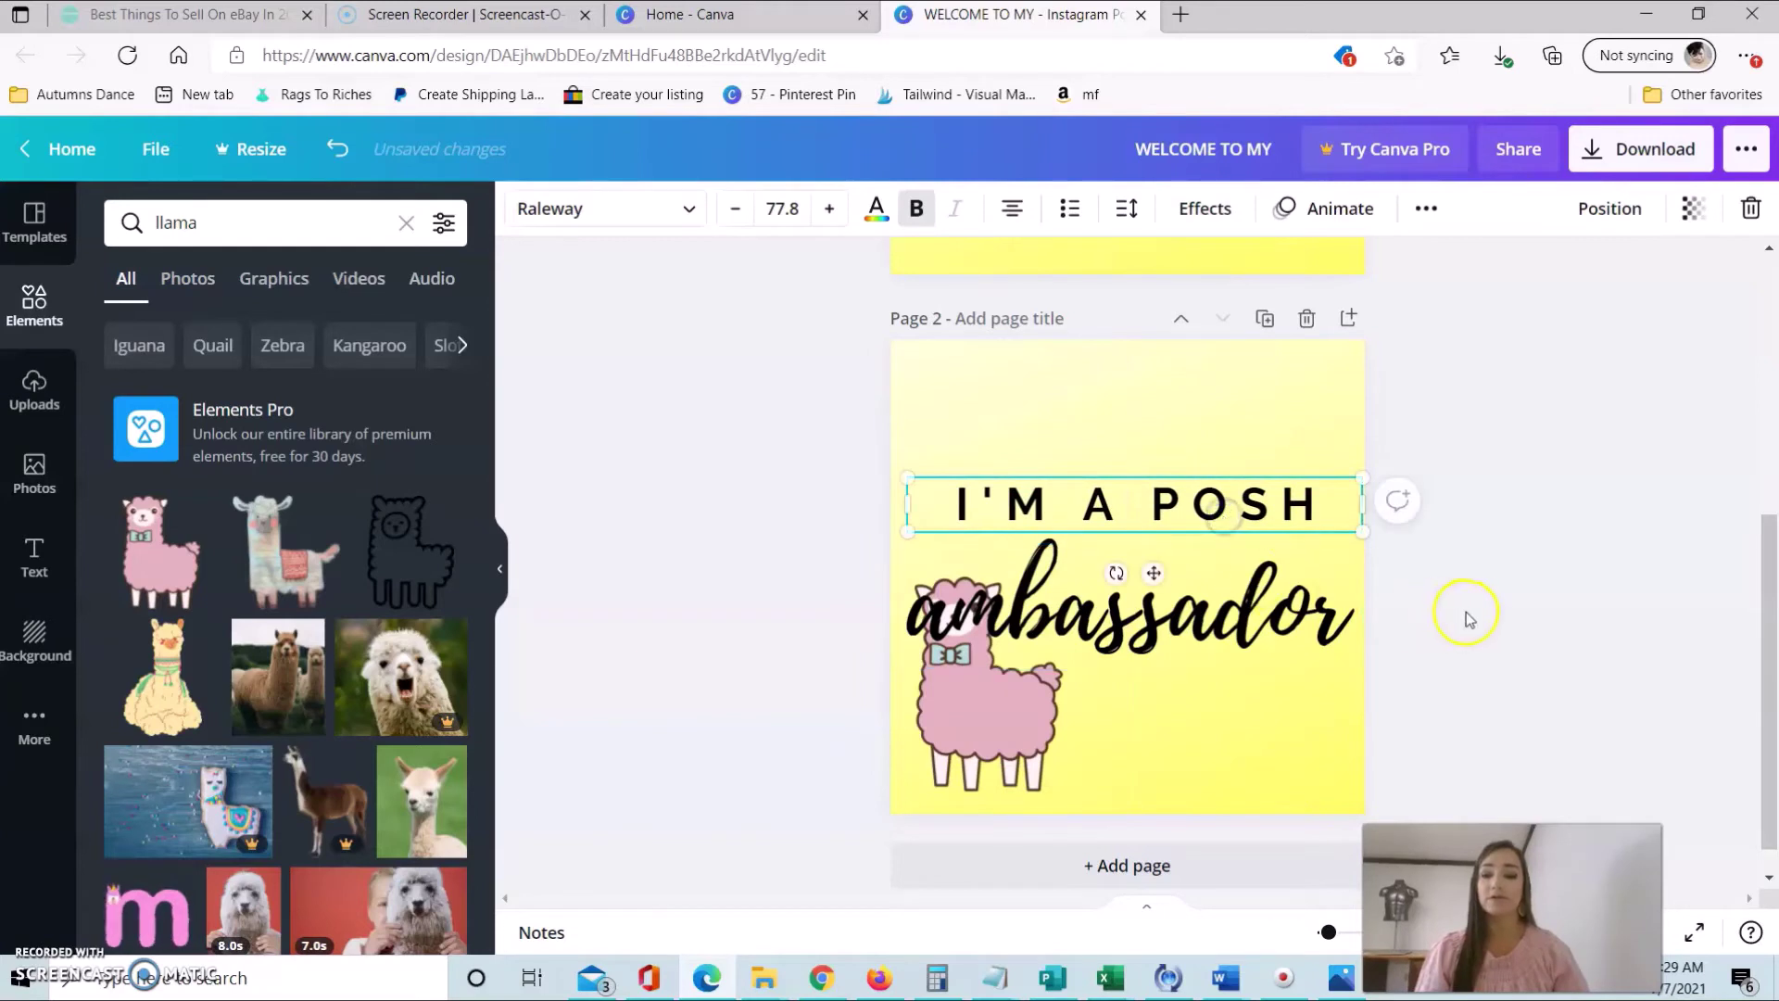
pyautogui.click(1467, 619)
pyautogui.click(973, 723)
# - Delete the pink llama and add a white-pot succulent from a succulents search
pyautogui.press('Delete')
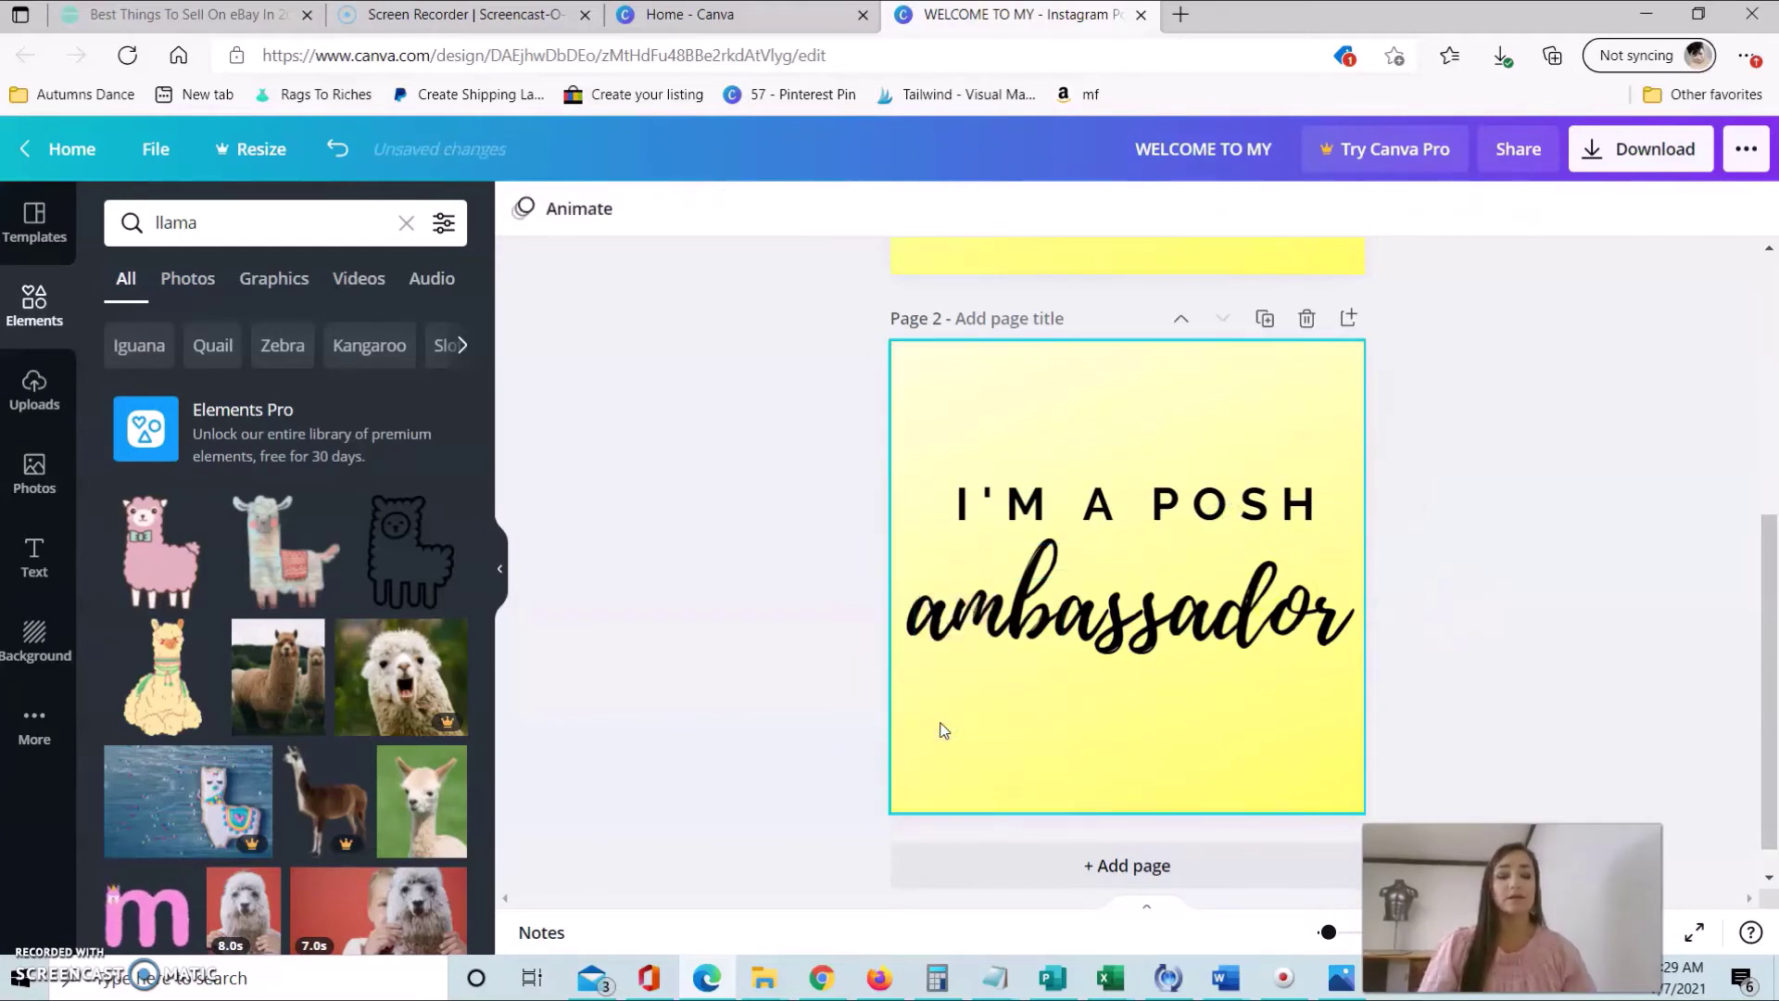
pyautogui.click(412, 225)
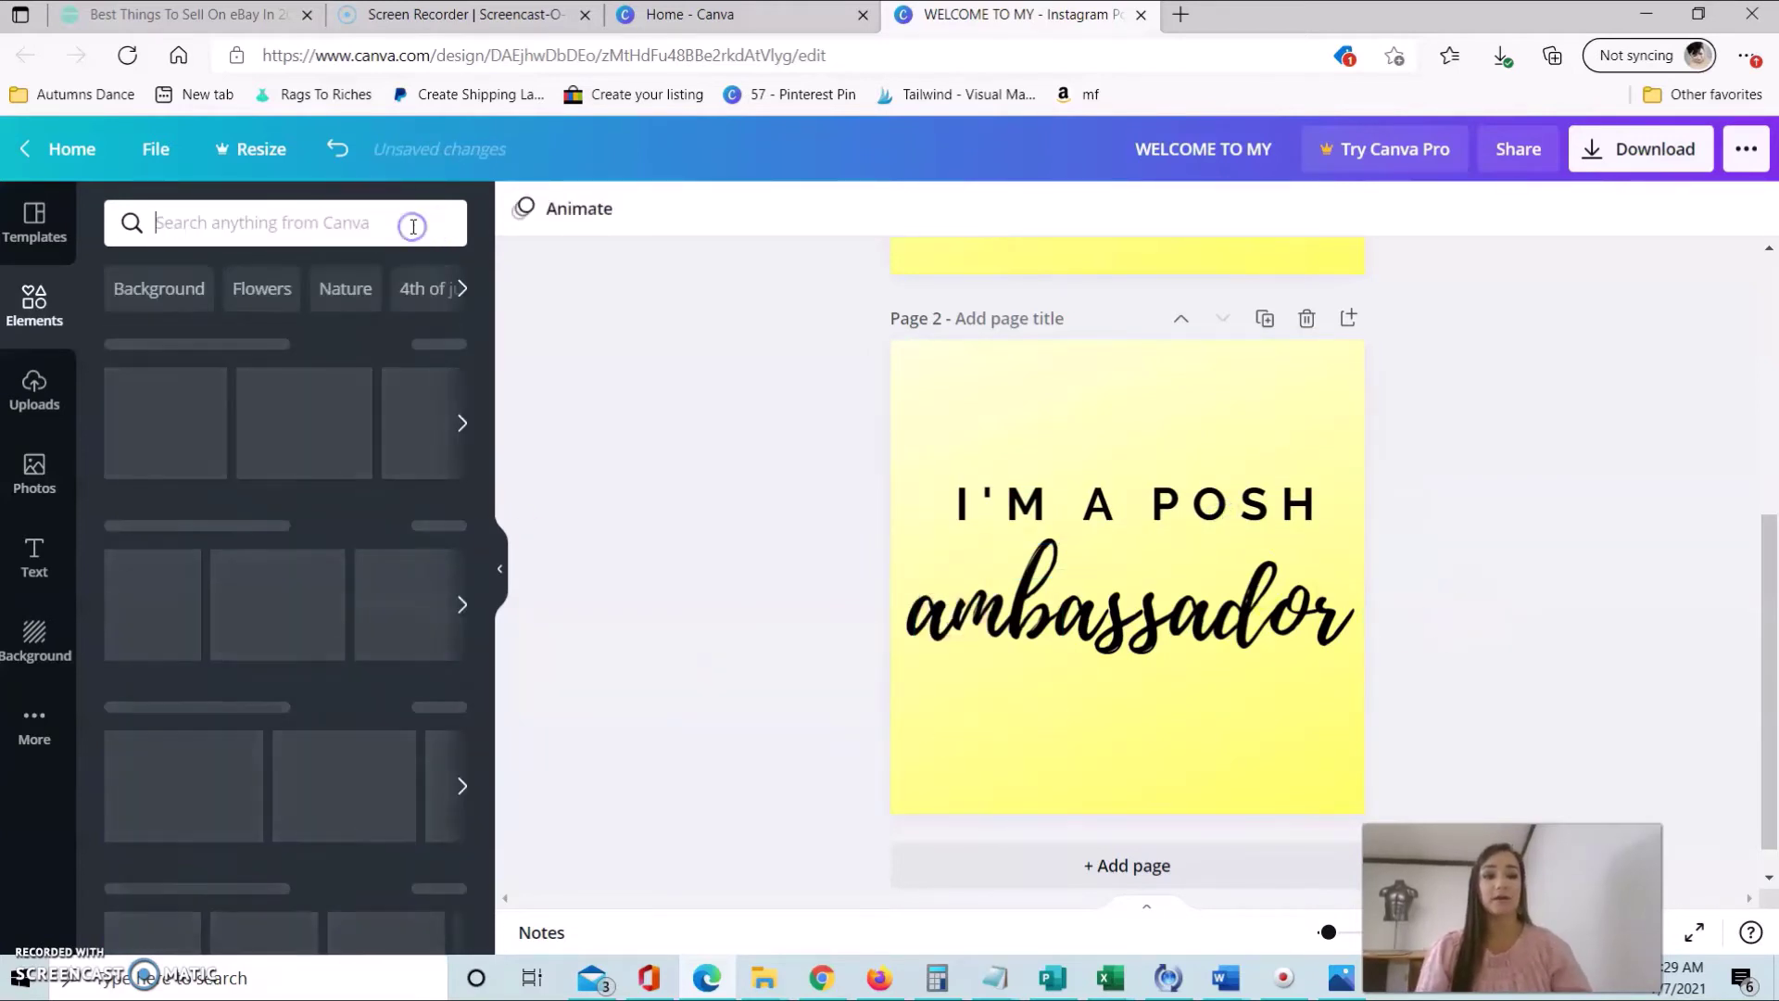
pyautogui.write('succulent')
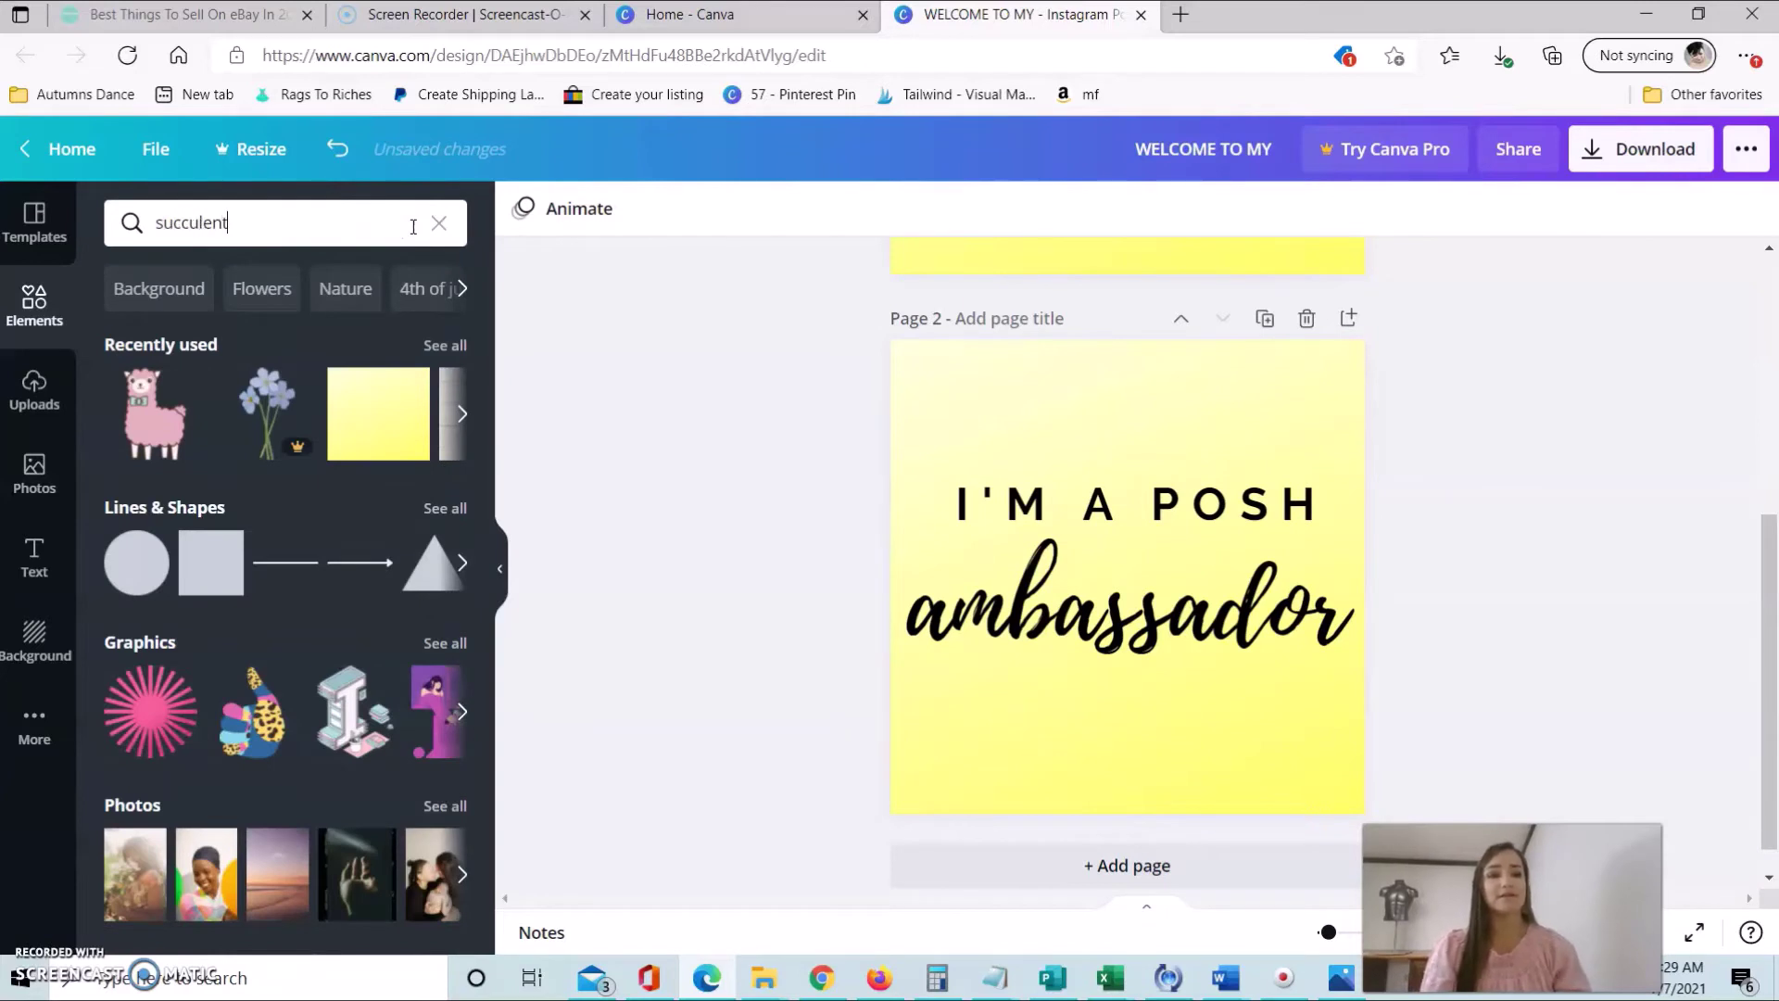
pyautogui.write('s')
pyautogui.press('Return')
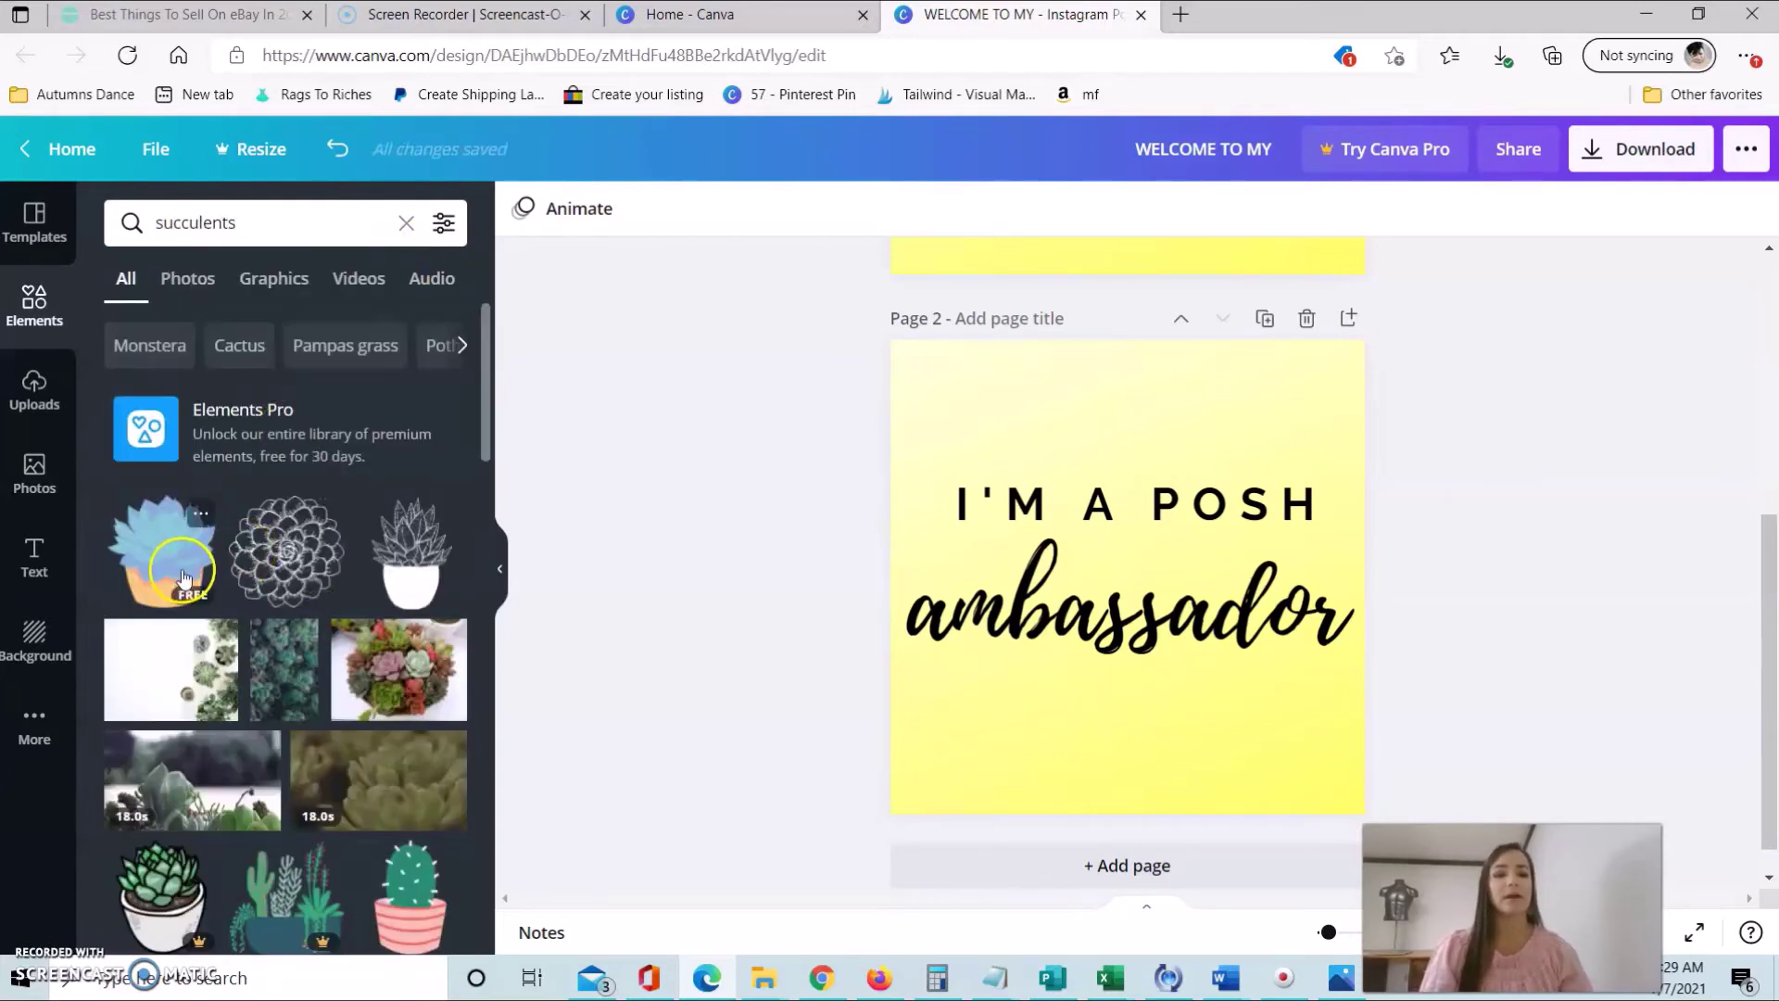
pyautogui.click(401, 556)
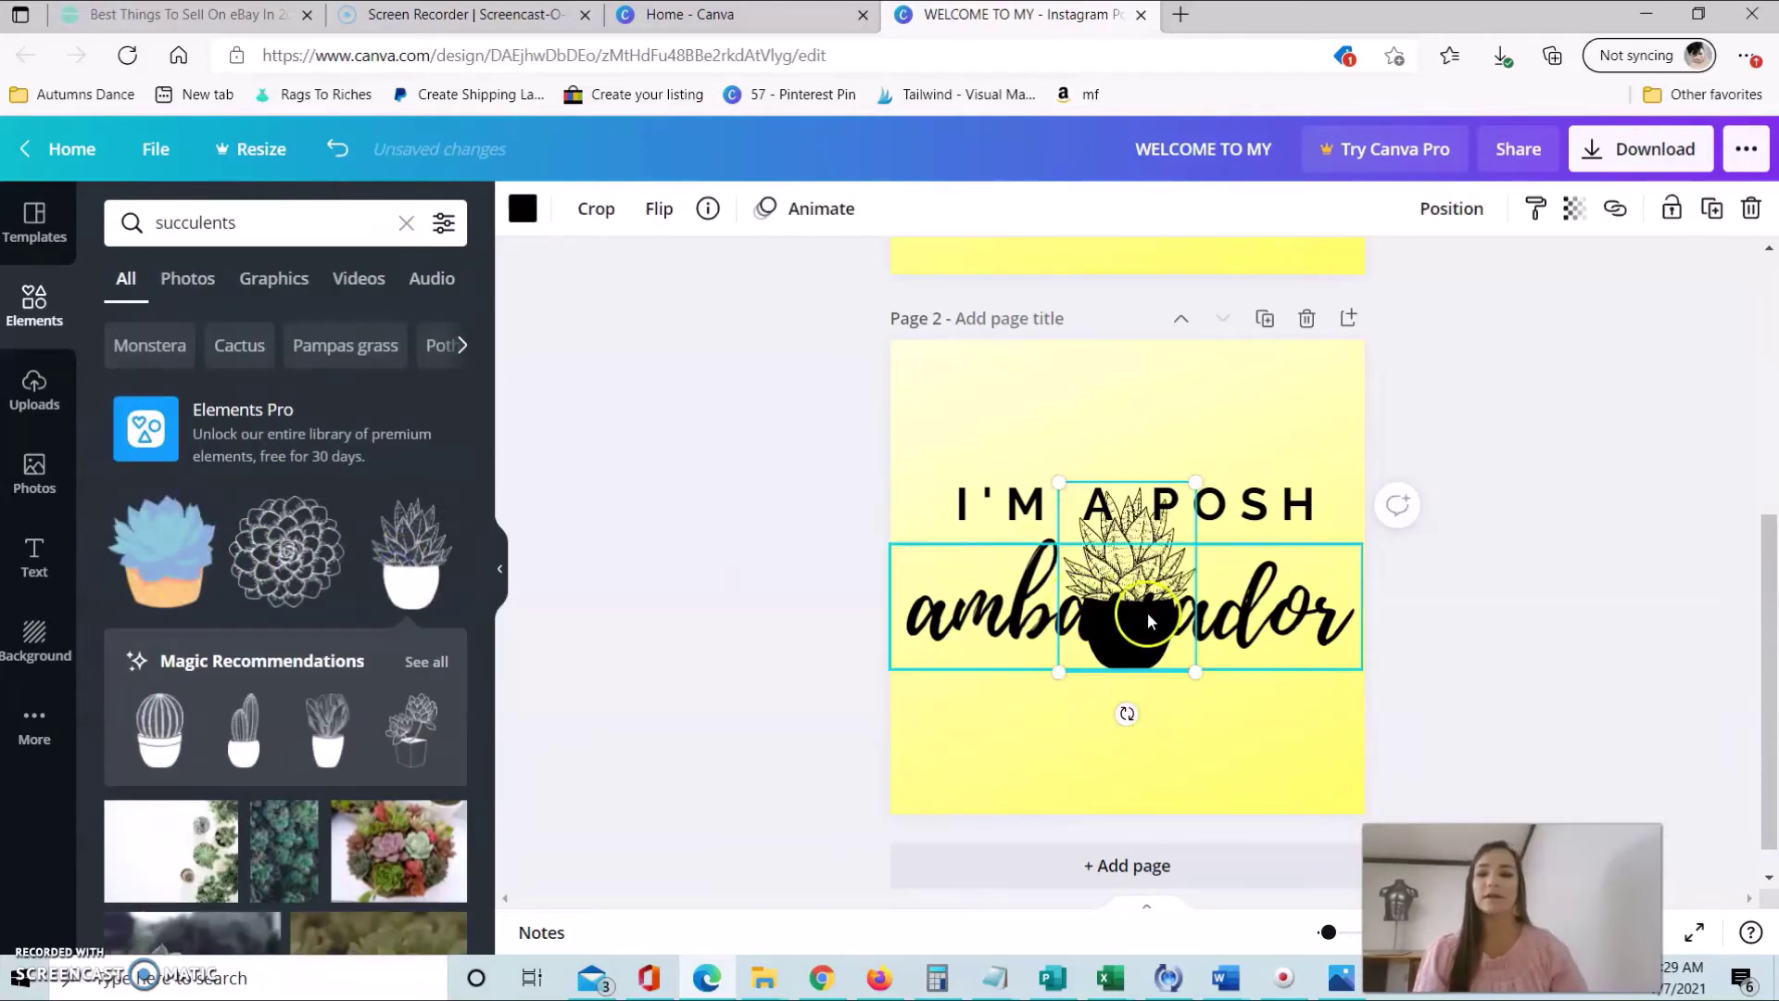
# - Move I'M A POSH and ambassador up near the page top, and the succulent lower
pyautogui.moveTo(1148, 619); pyautogui.dragTo(1145, 570)
pyautogui.moveTo(1239, 505); pyautogui.dragTo(1235, 398)
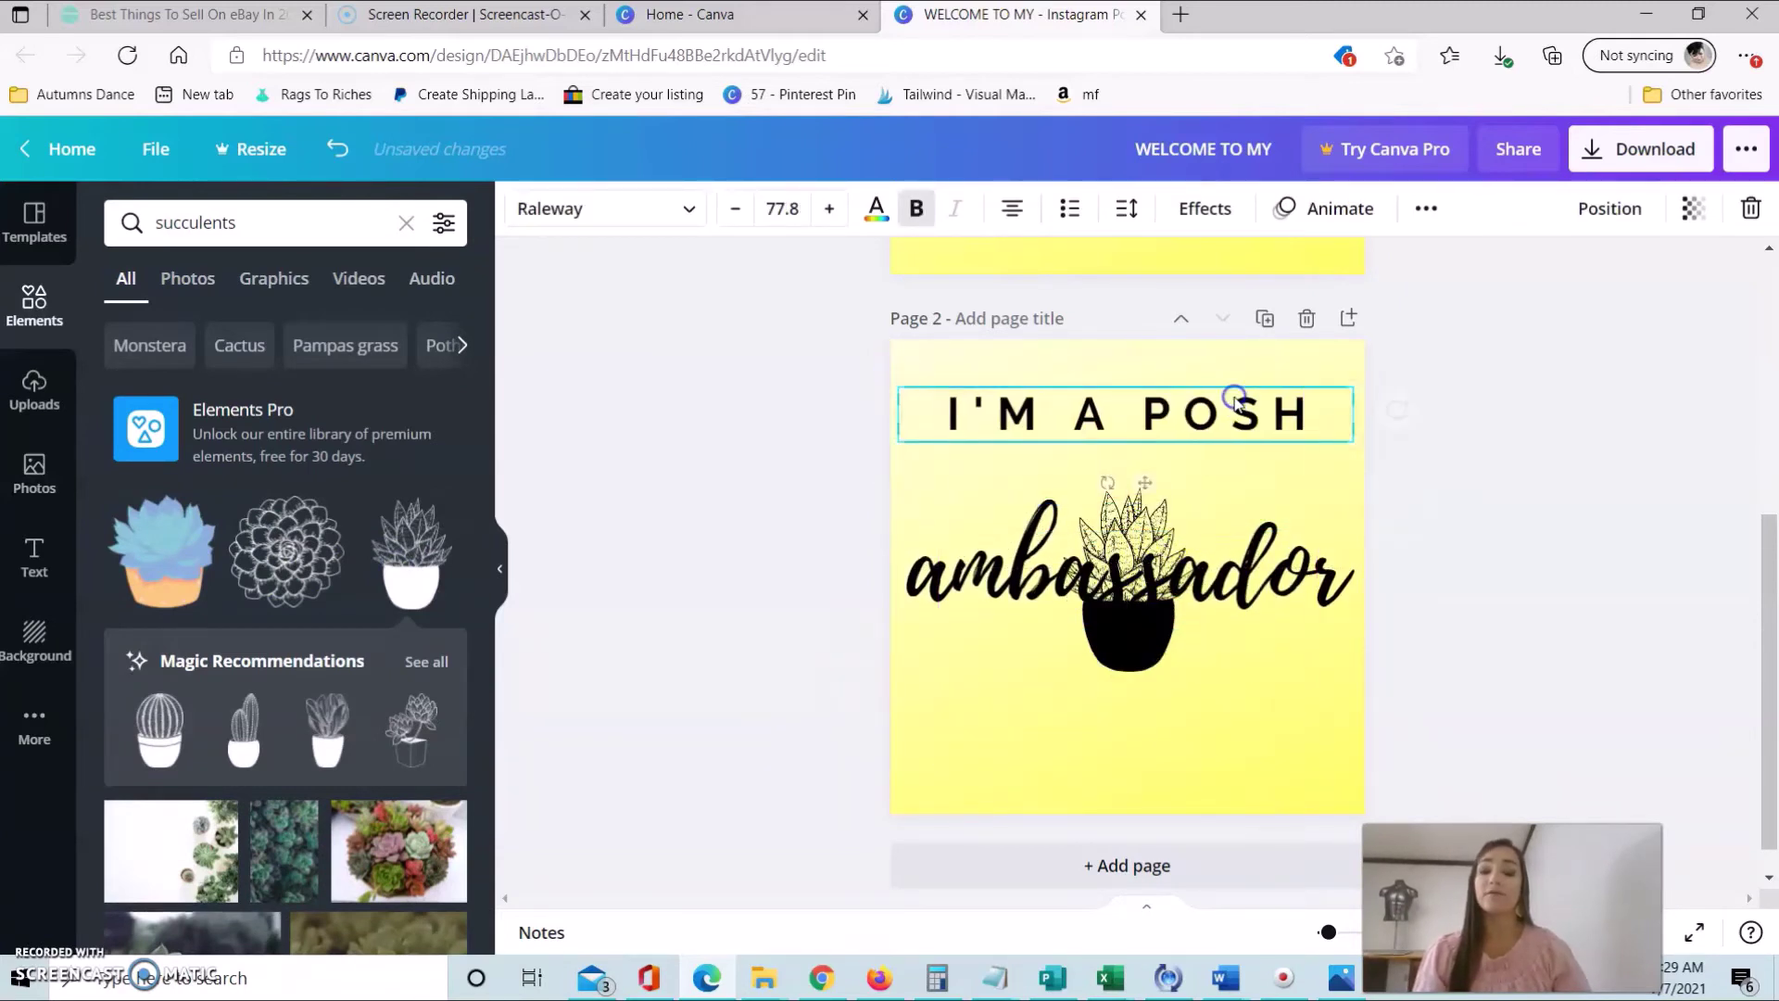
pyautogui.click(1513, 504)
pyautogui.moveTo(1284, 586); pyautogui.dragTo(1294, 496)
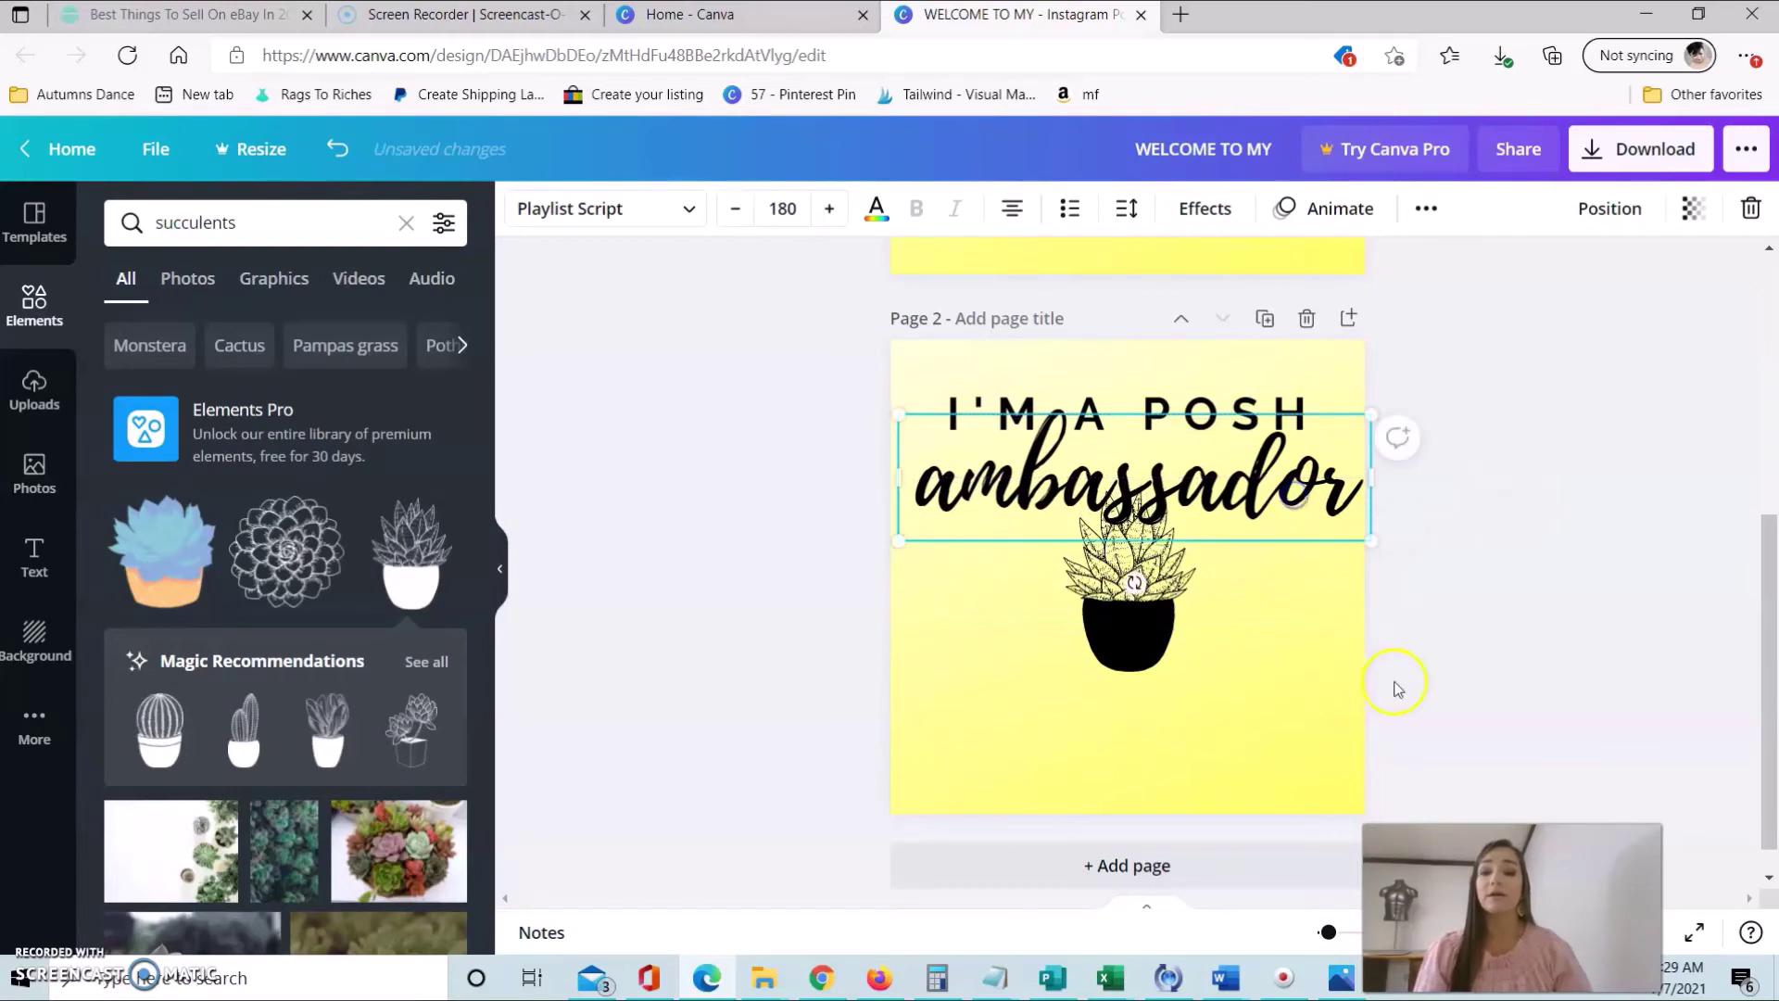
pyautogui.moveTo(1129, 639); pyautogui.dragTo(1136, 723)
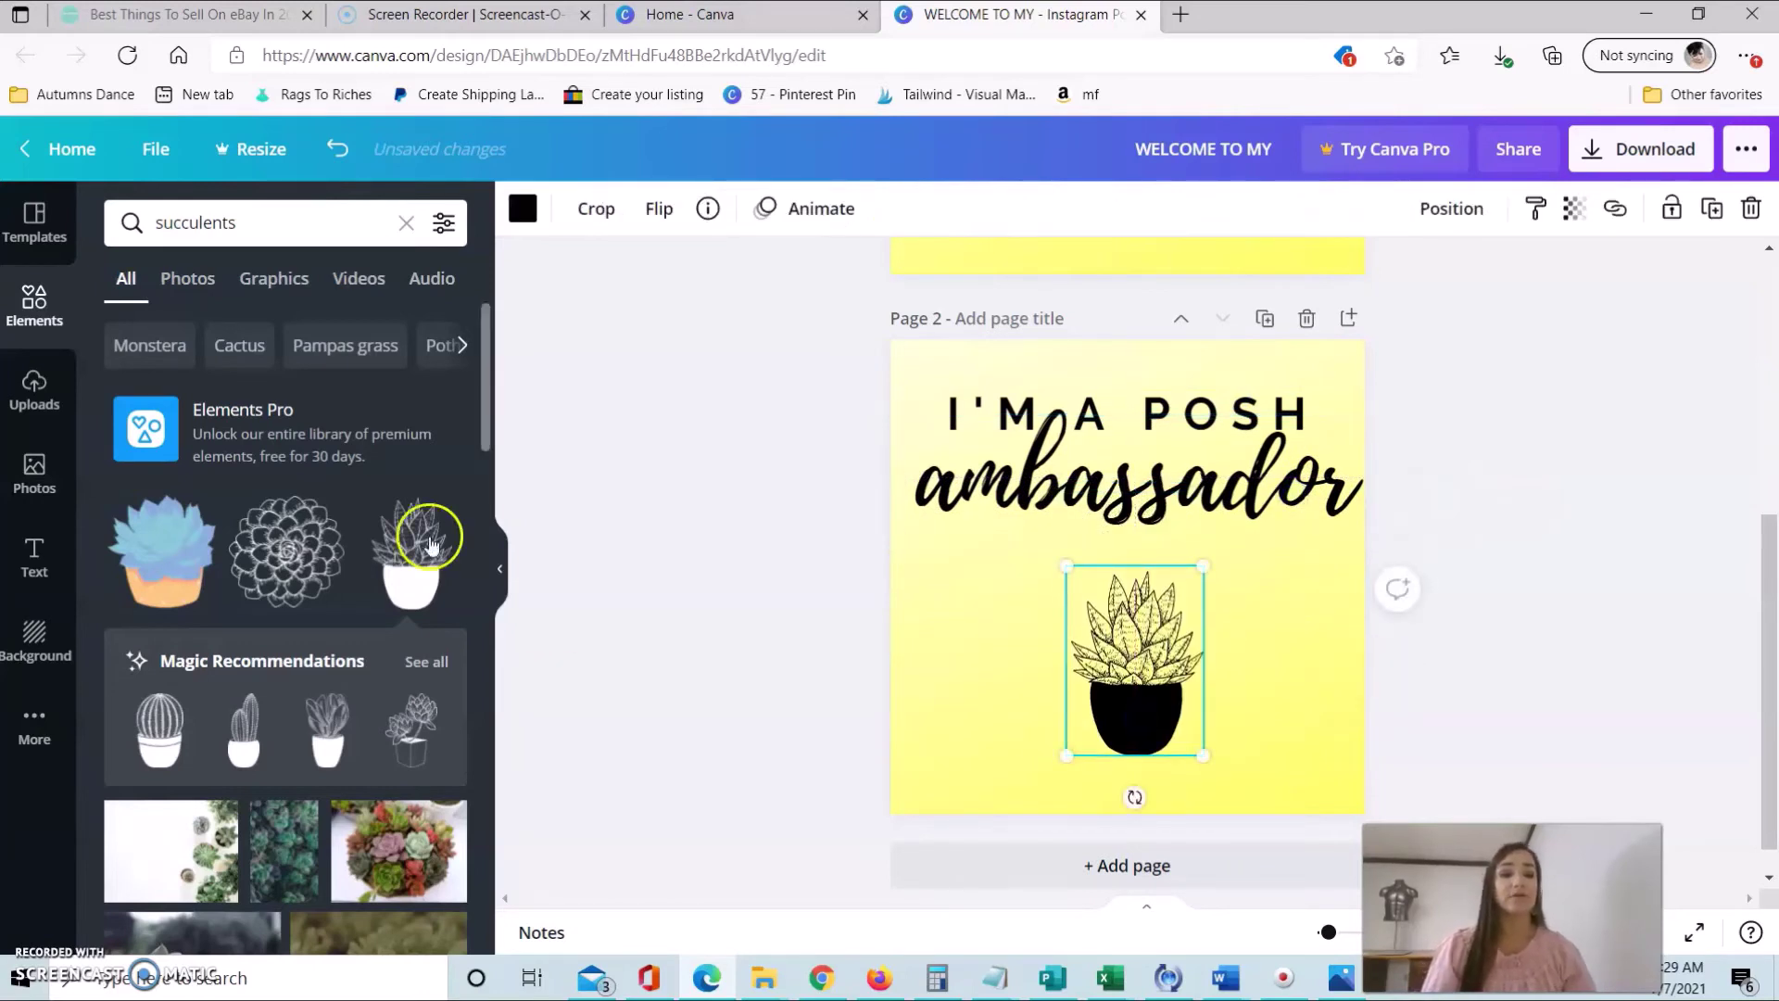
# - Add the line-art succulent and the pink cactus from succulent graphics
pyautogui.click(274, 287)
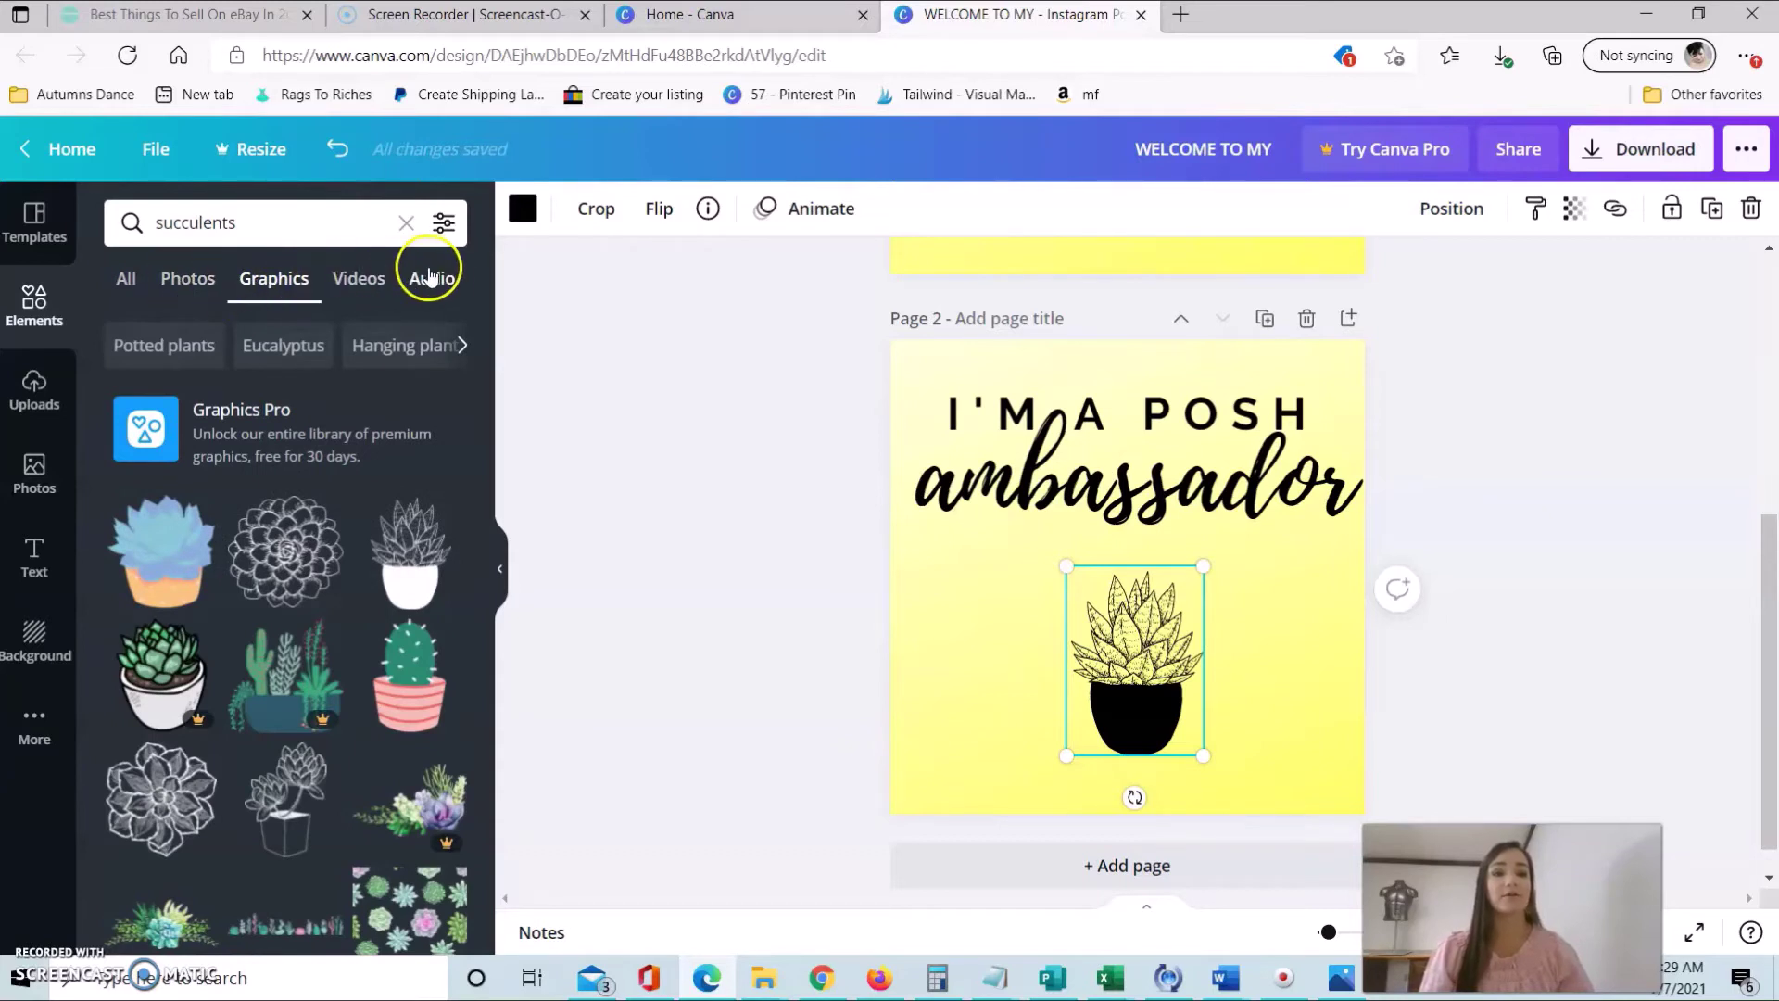
pyautogui.click(187, 282)
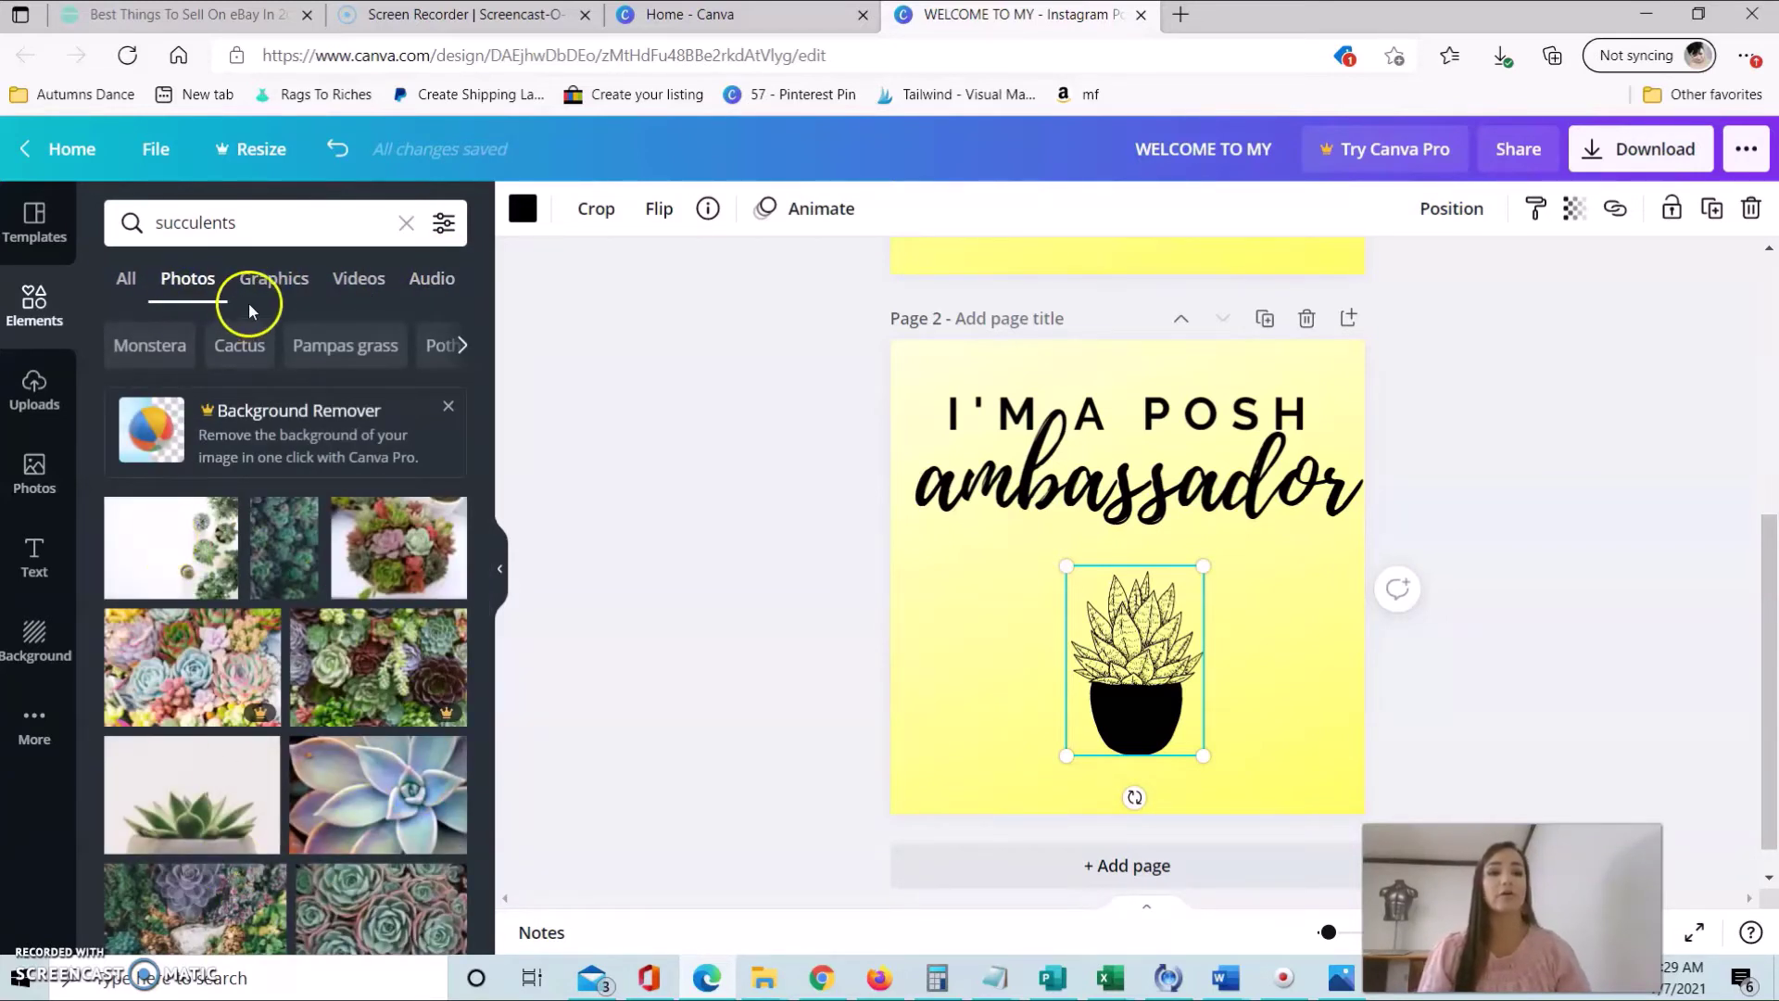
pyautogui.click(276, 283)
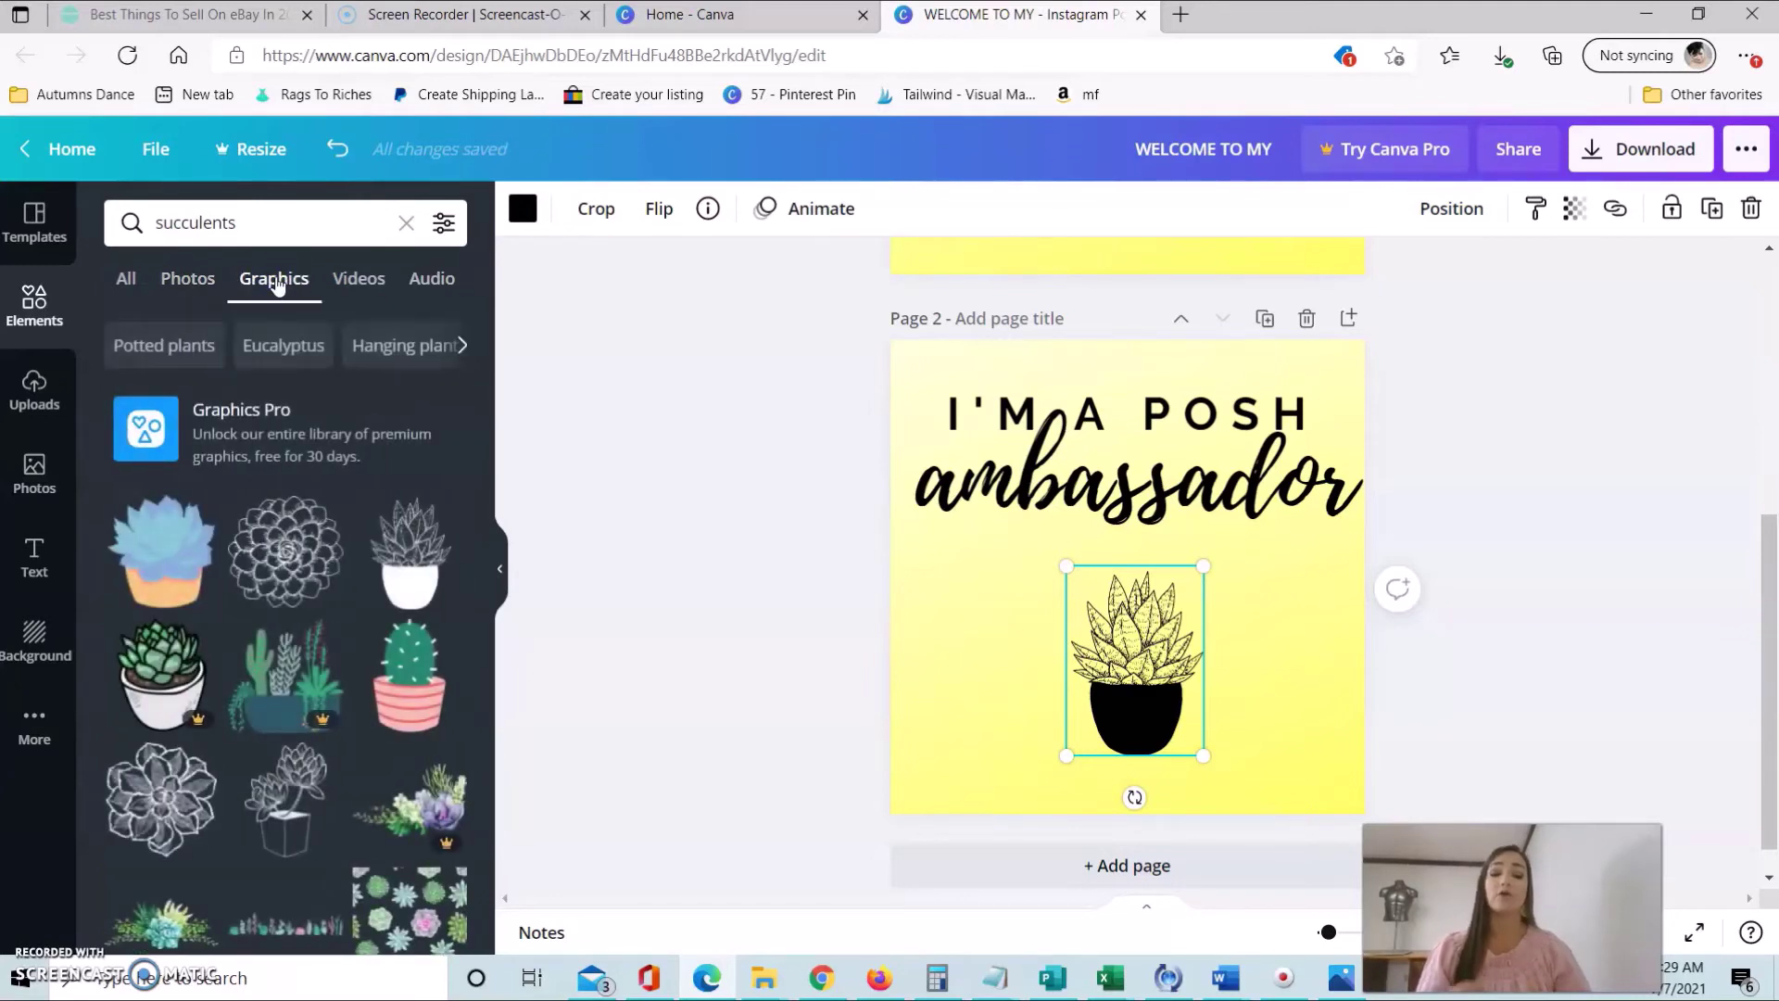
pyautogui.moveTo(410, 677)
pyautogui.moveTo(325, 793)
pyautogui.mouseDown()
pyautogui.moveTo(1141, 683)
pyautogui.moveTo(914, 755)
pyautogui.mouseUp()
pyautogui.moveTo(417, 686)
pyautogui.mouseDown()
pyautogui.moveTo(1091, 593)
pyautogui.moveTo(1128, 627)
pyautogui.mouseUp()
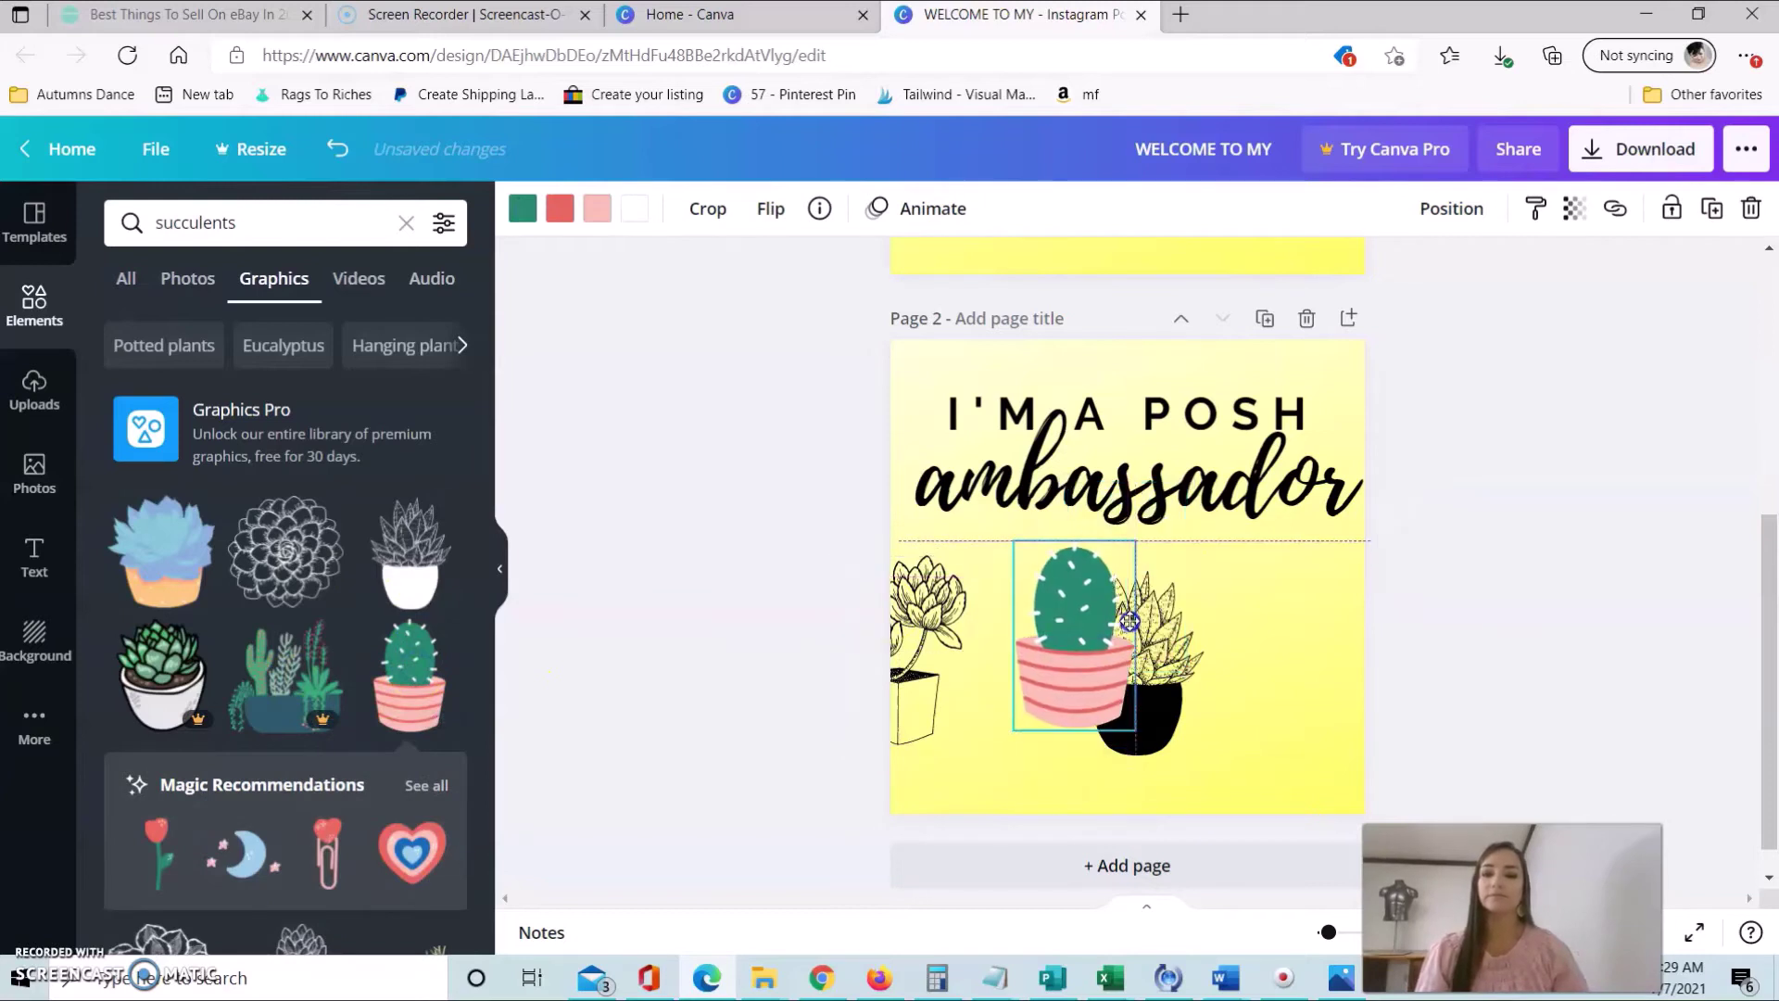
# - Delete the black-pot and line-art succulents, leaving only the pink cactus
pyautogui.click(1266, 660)
pyautogui.click(1173, 690)
pyautogui.press('Delete')
pyautogui.click(897, 679)
pyautogui.press('Delete')
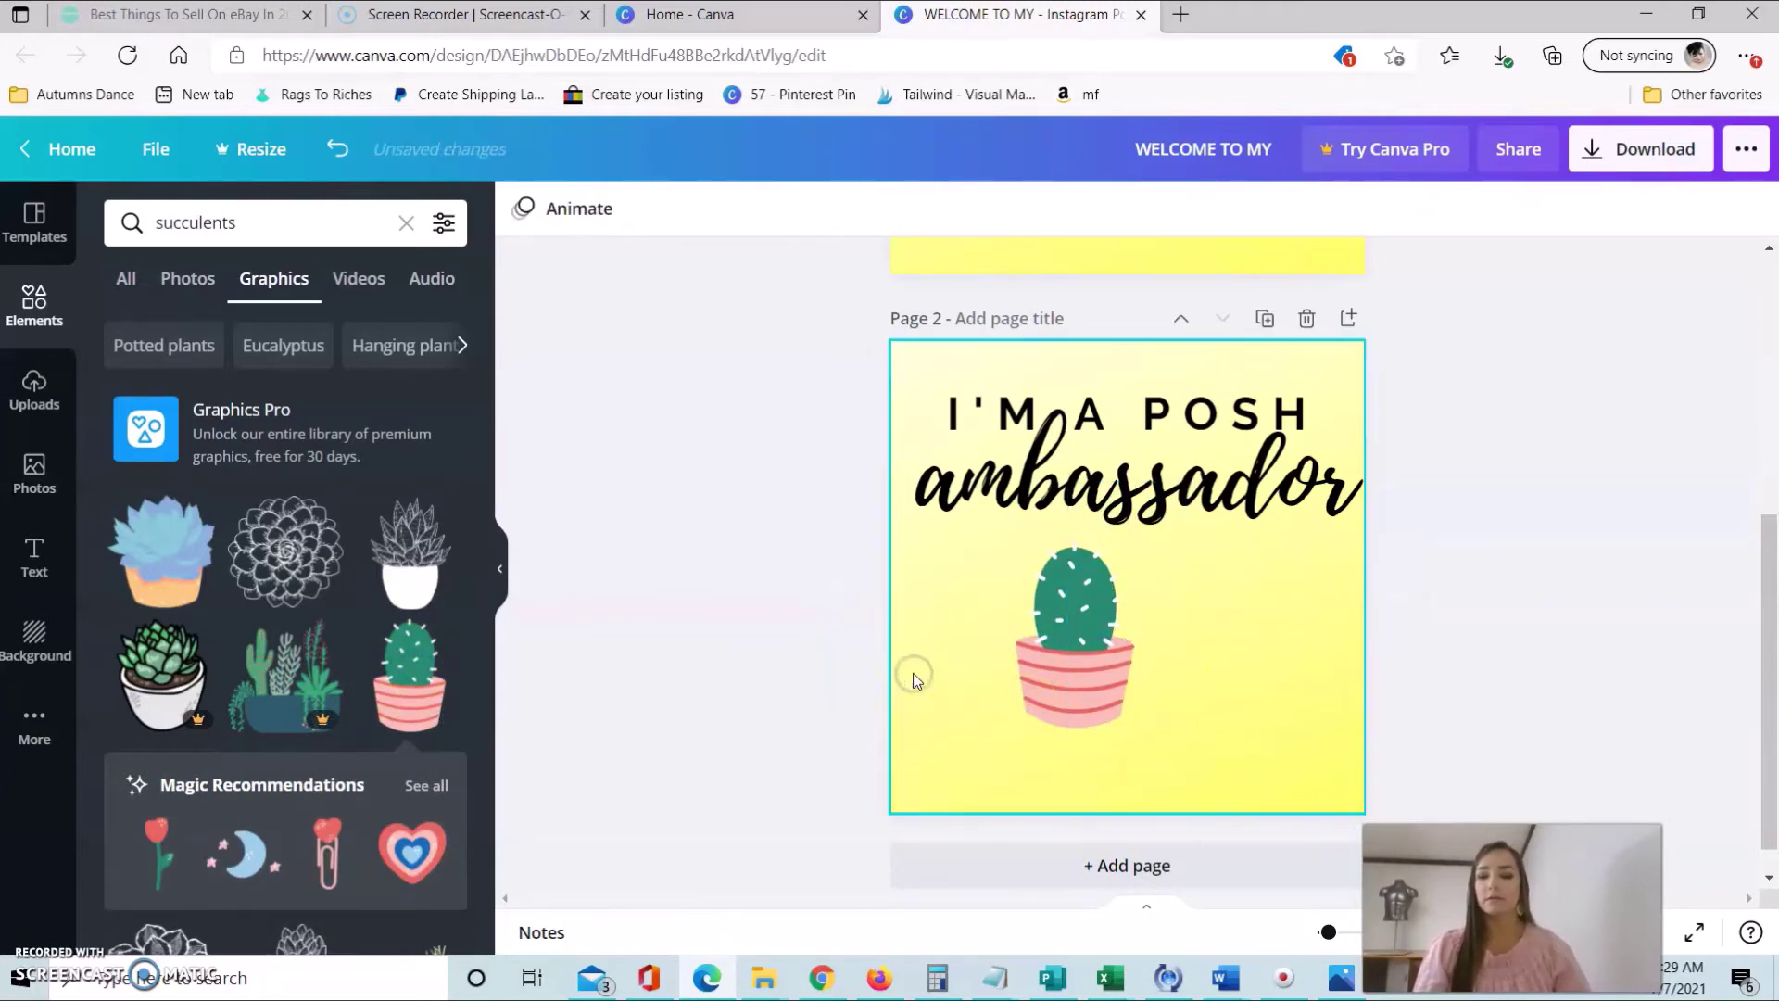
# - Enlarge the pink cactus and centre it below the ambassador text
pyautogui.click(1033, 670)
pyautogui.moveTo(1041, 660); pyautogui.dragTo(1040, 648)
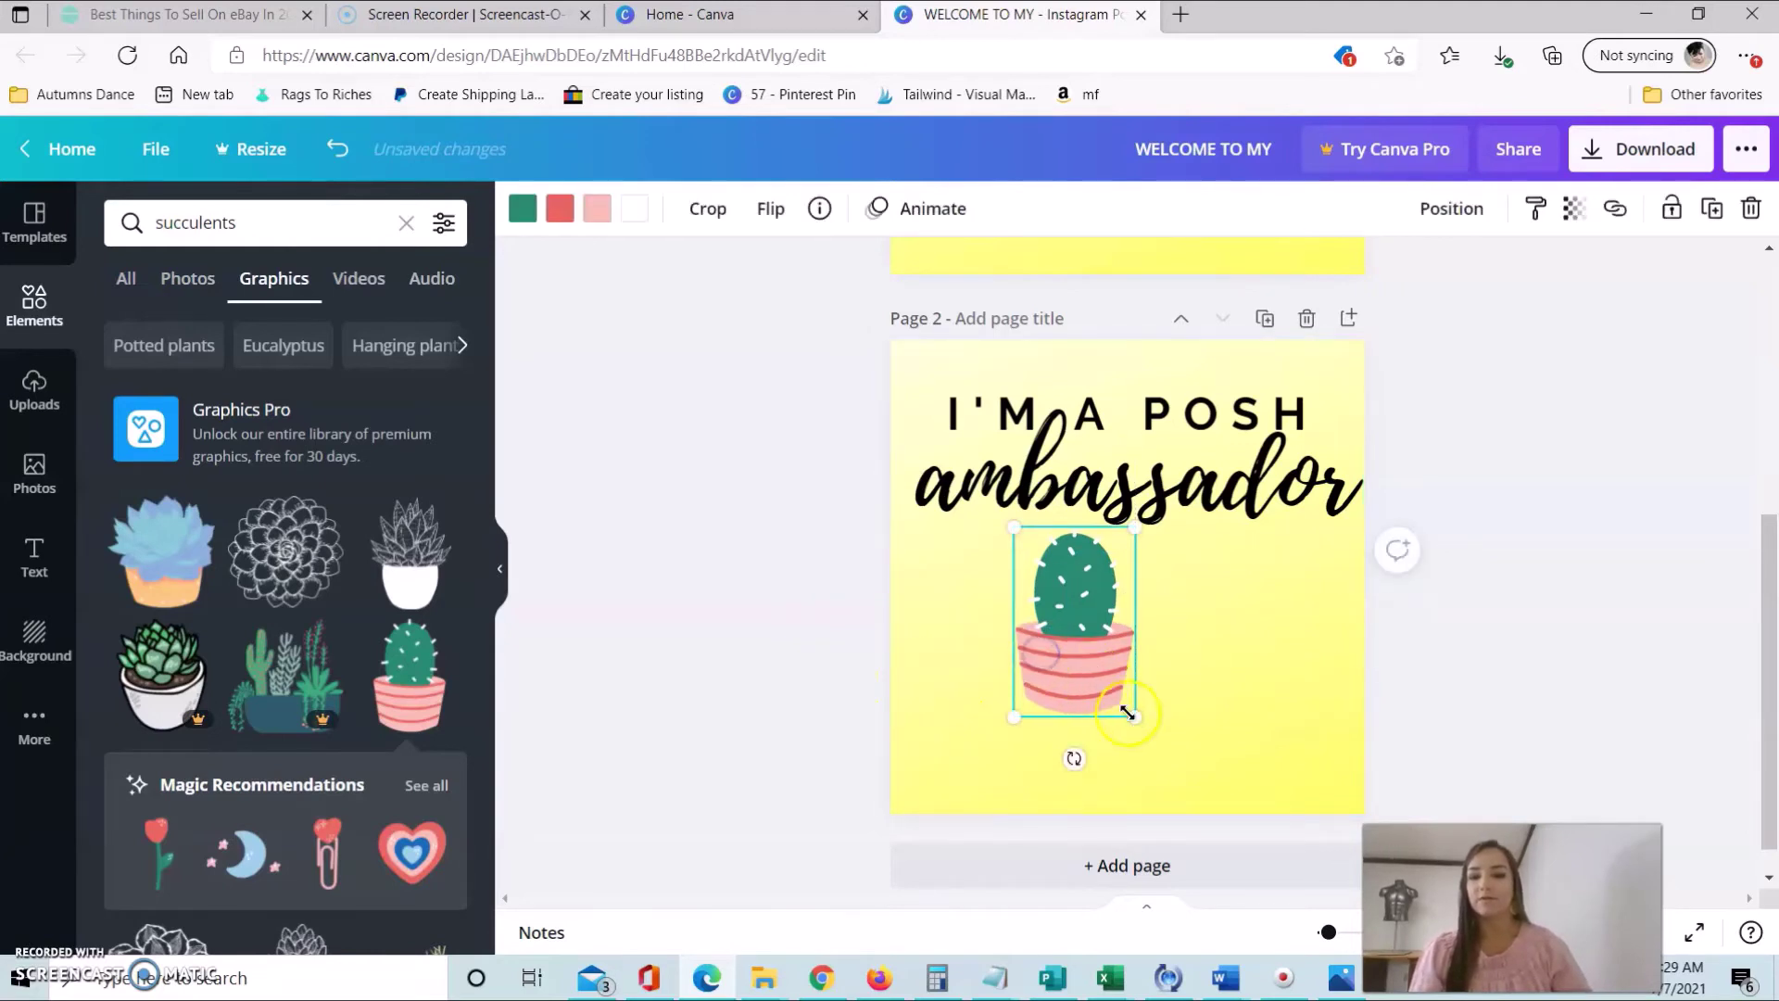
pyautogui.moveTo(1206, 729); pyautogui.dragTo(1270, 755)
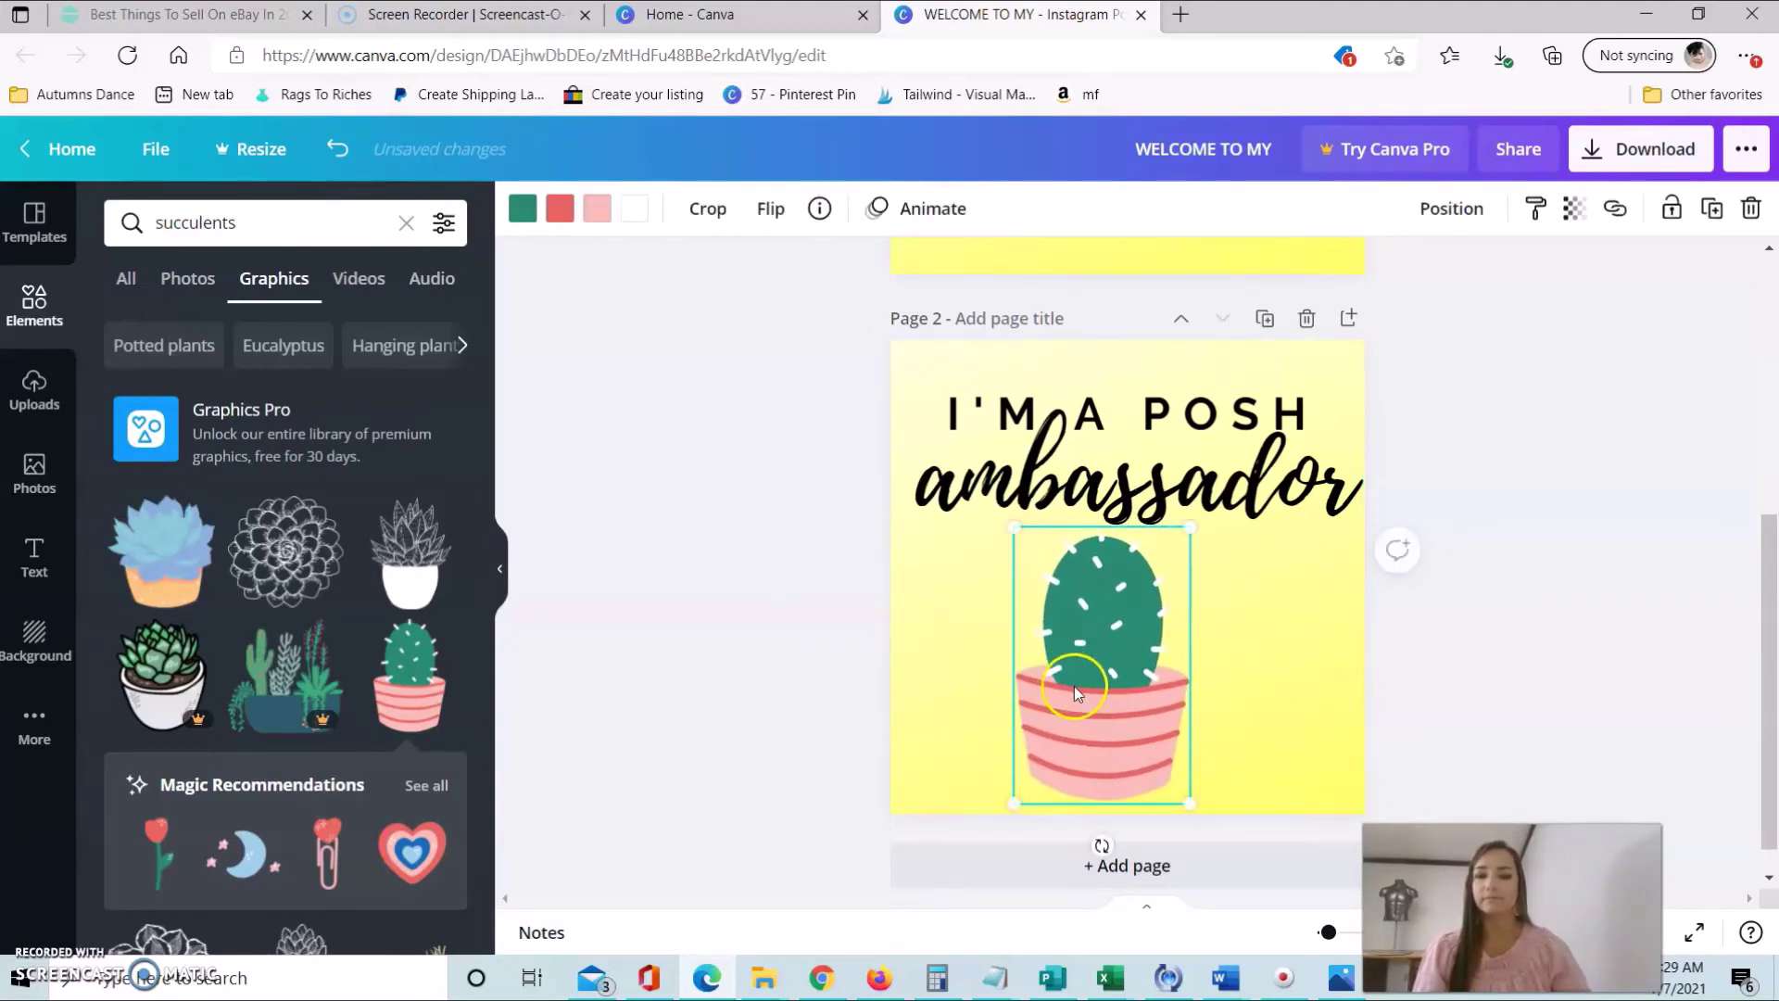
pyautogui.moveTo(1075, 686); pyautogui.dragTo(1102, 685)
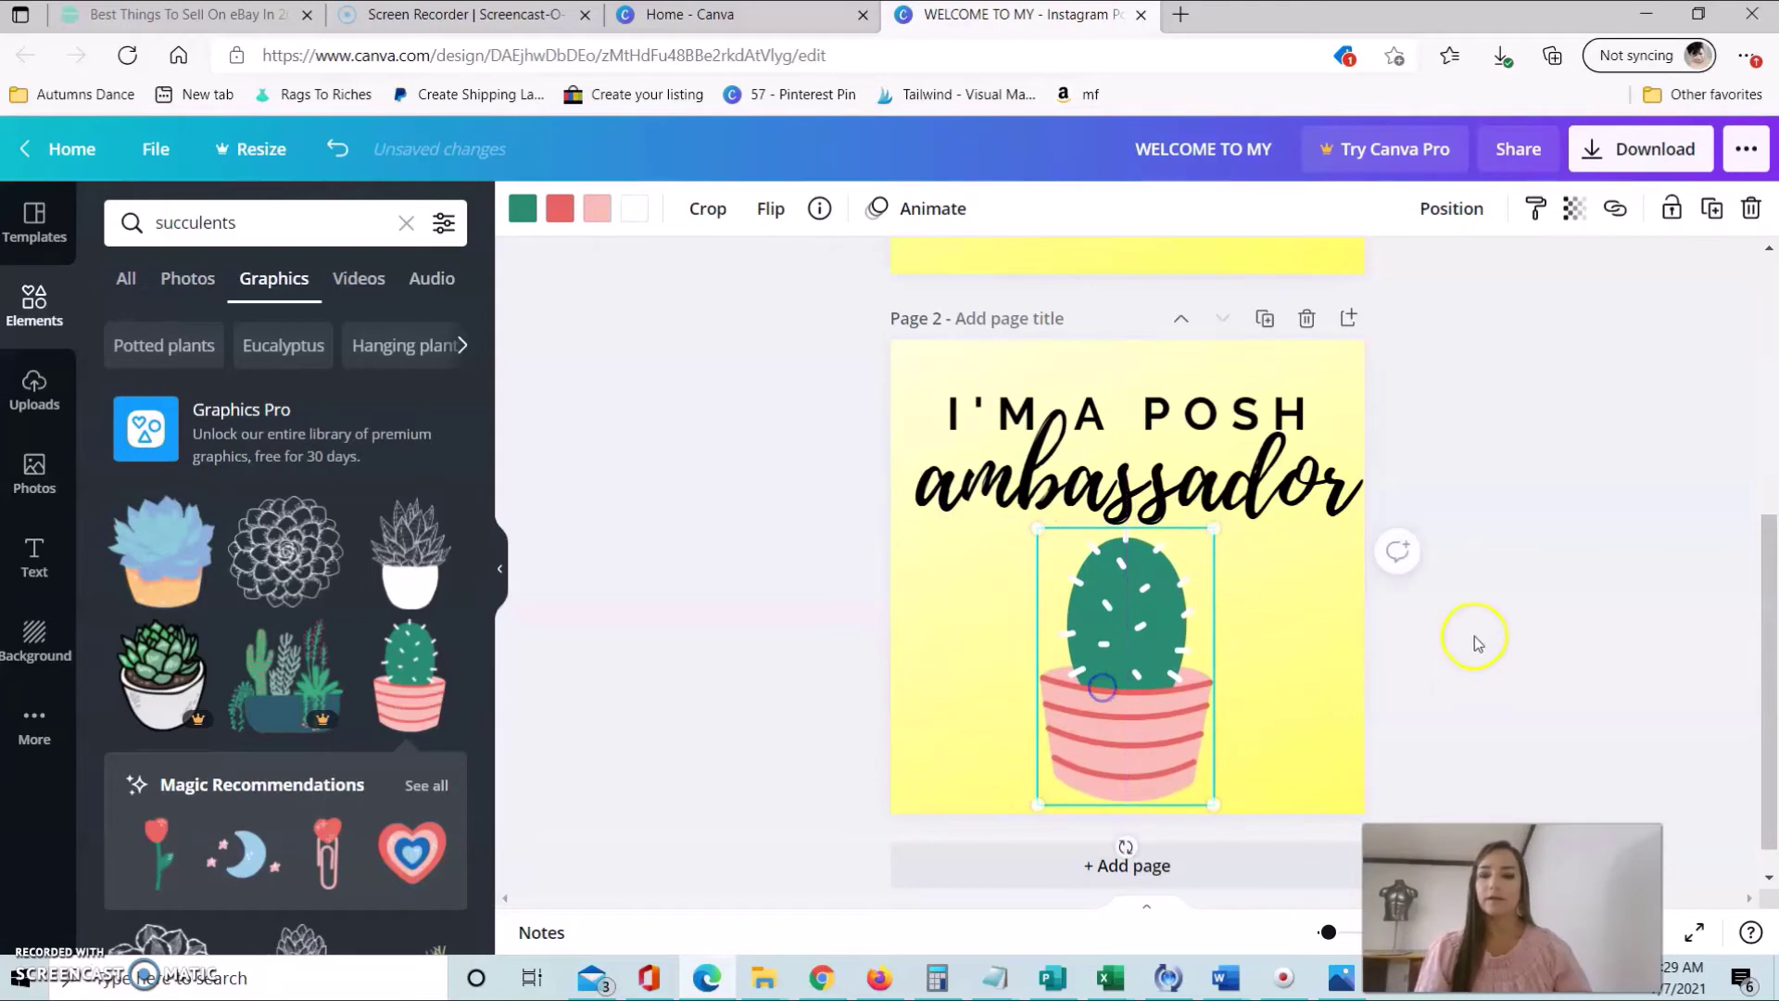
pyautogui.click(1508, 625)
pyautogui.scroll(-5, 285, 649)
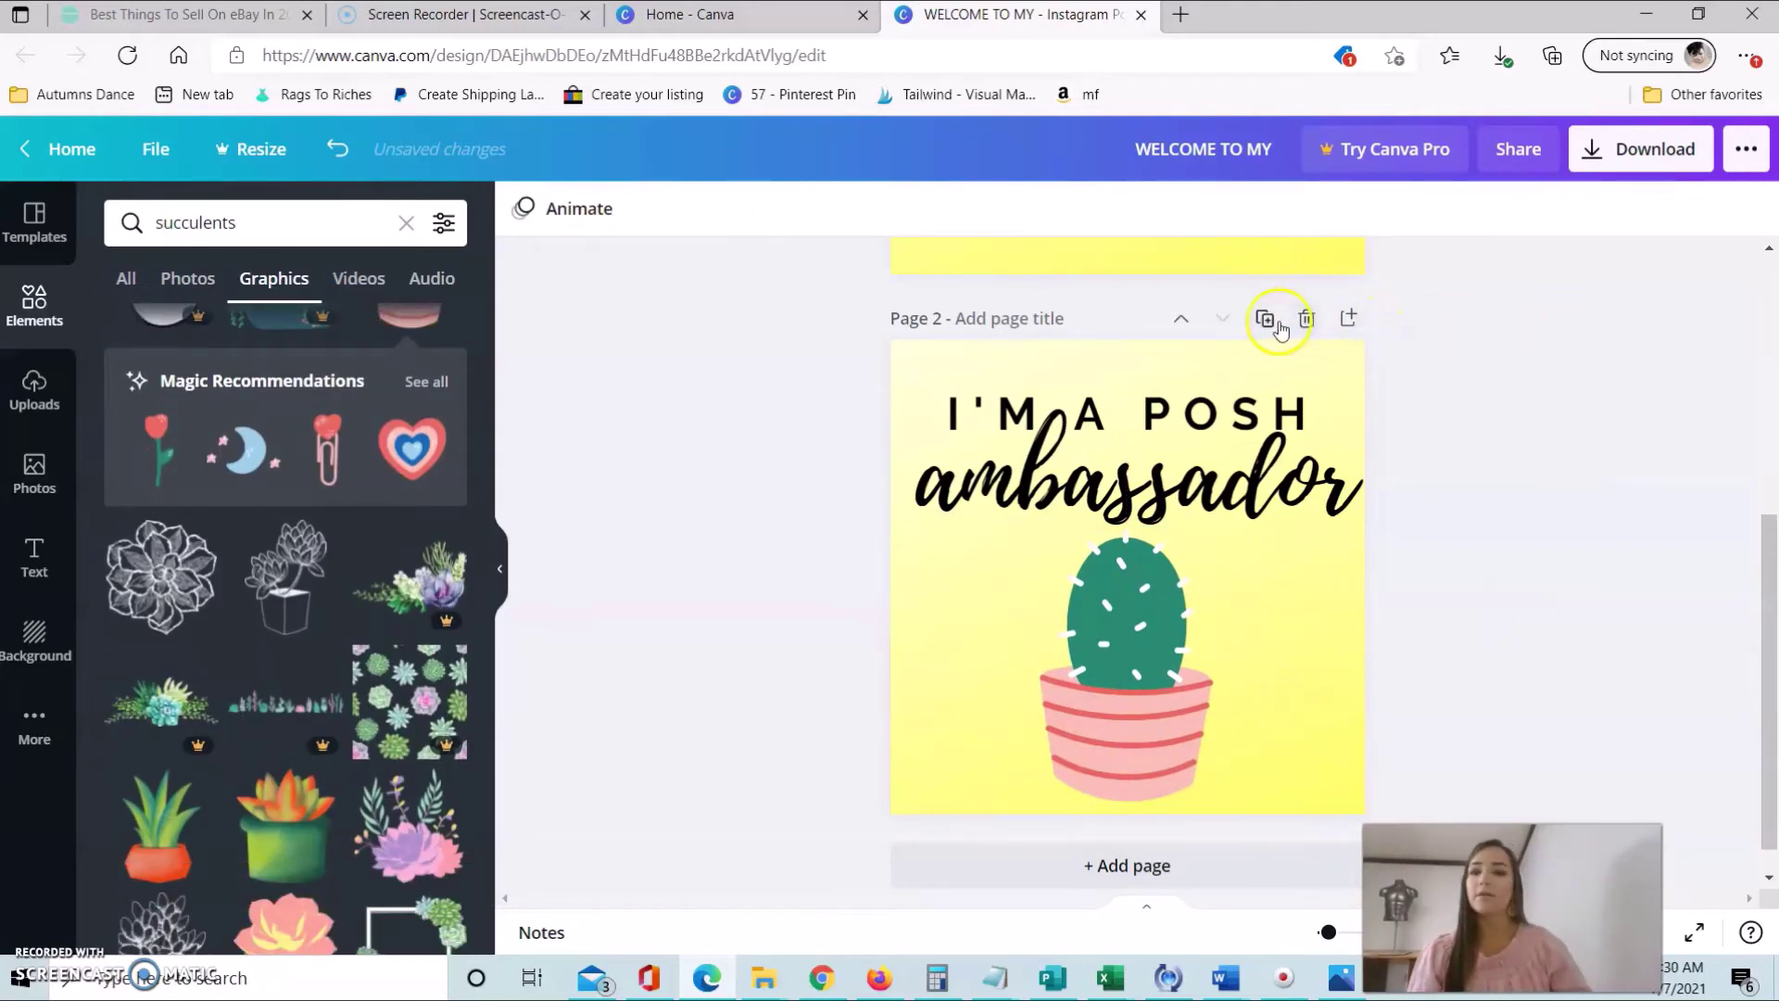
# - Duplicate page 2 and replace its title with 'SALE' and its subtitle with '3 for $25'
pyautogui.click(1265, 318)
pyautogui.click(1224, 451)
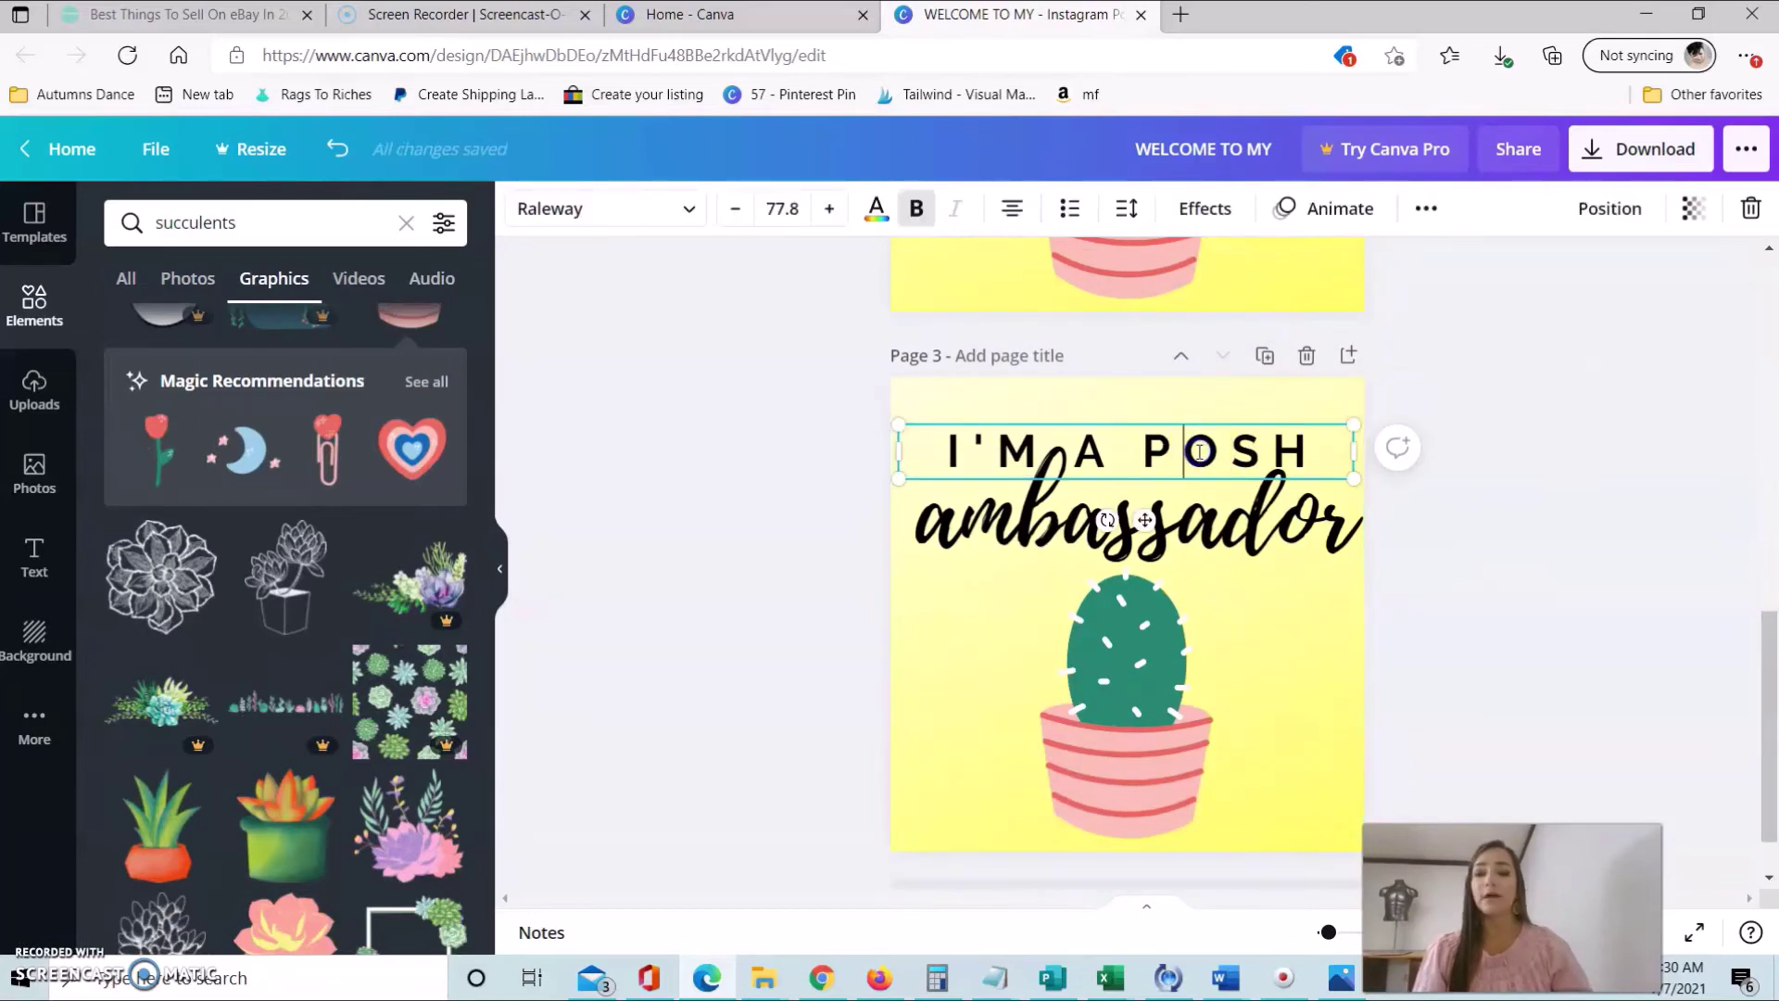
pyautogui.click(1198, 453)
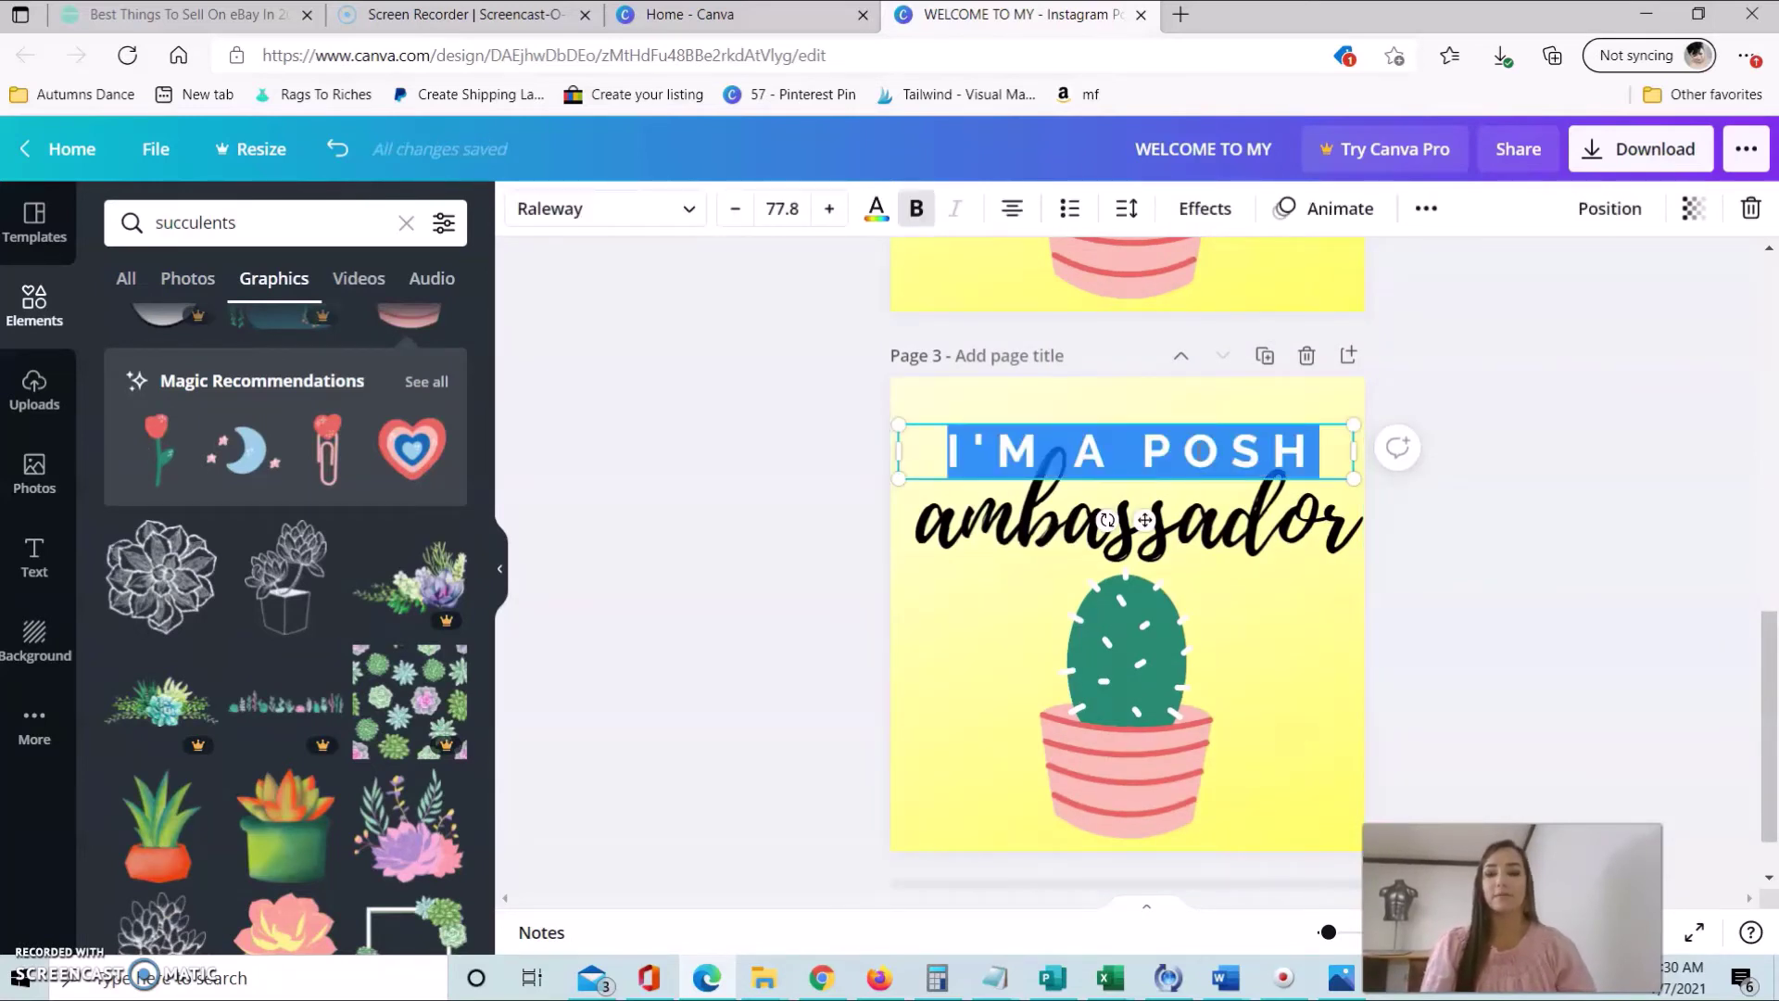
pyautogui.write('SALE')
pyautogui.click(1296, 522)
pyautogui.doubleClick(1295, 522)
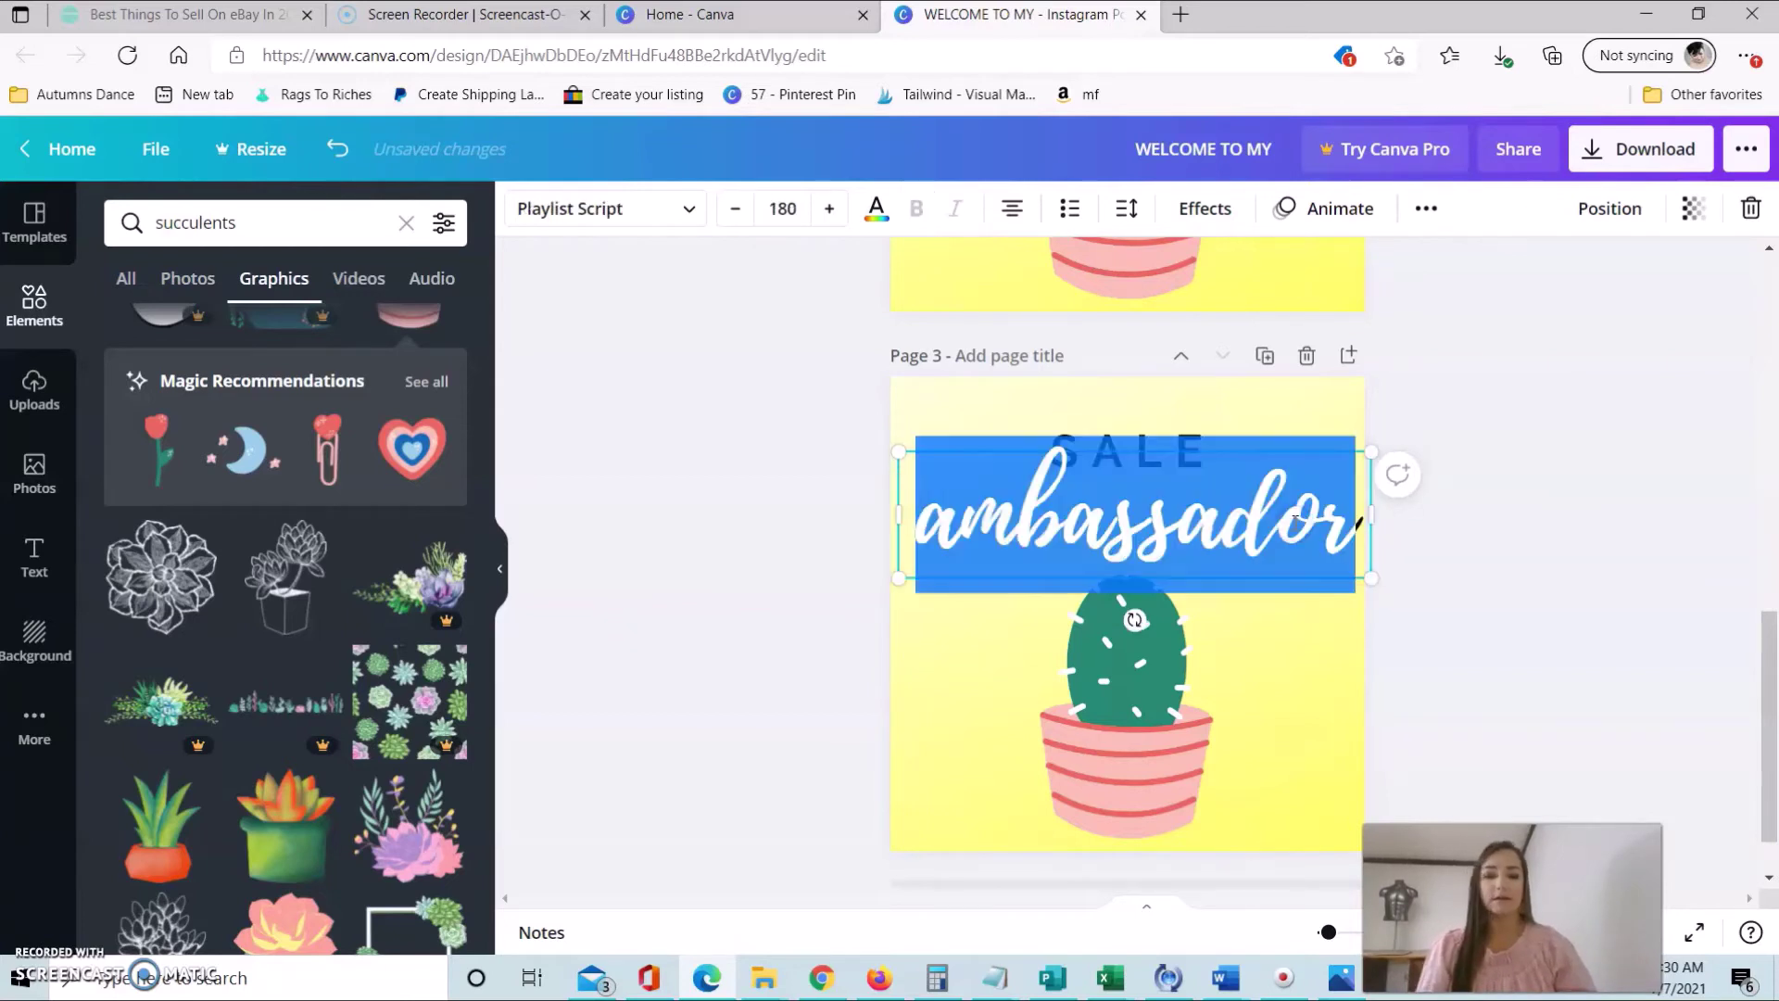
pyautogui.write('3 for $25')
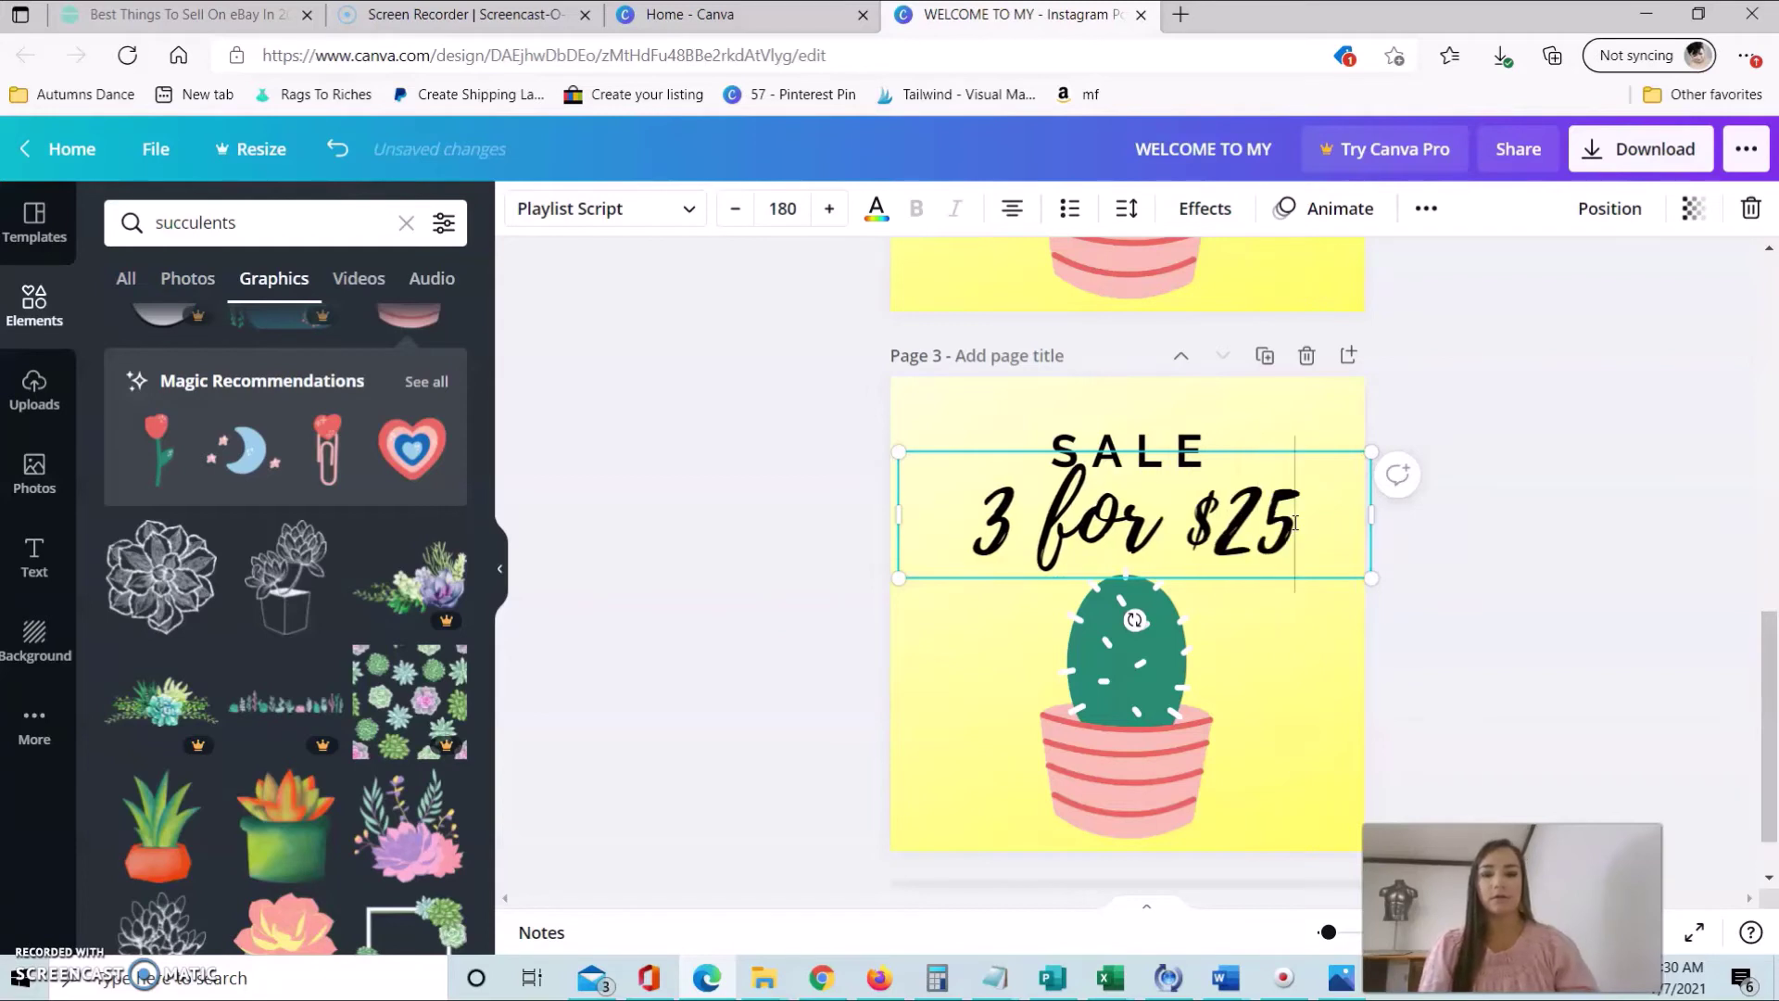
pyautogui.click(1545, 497)
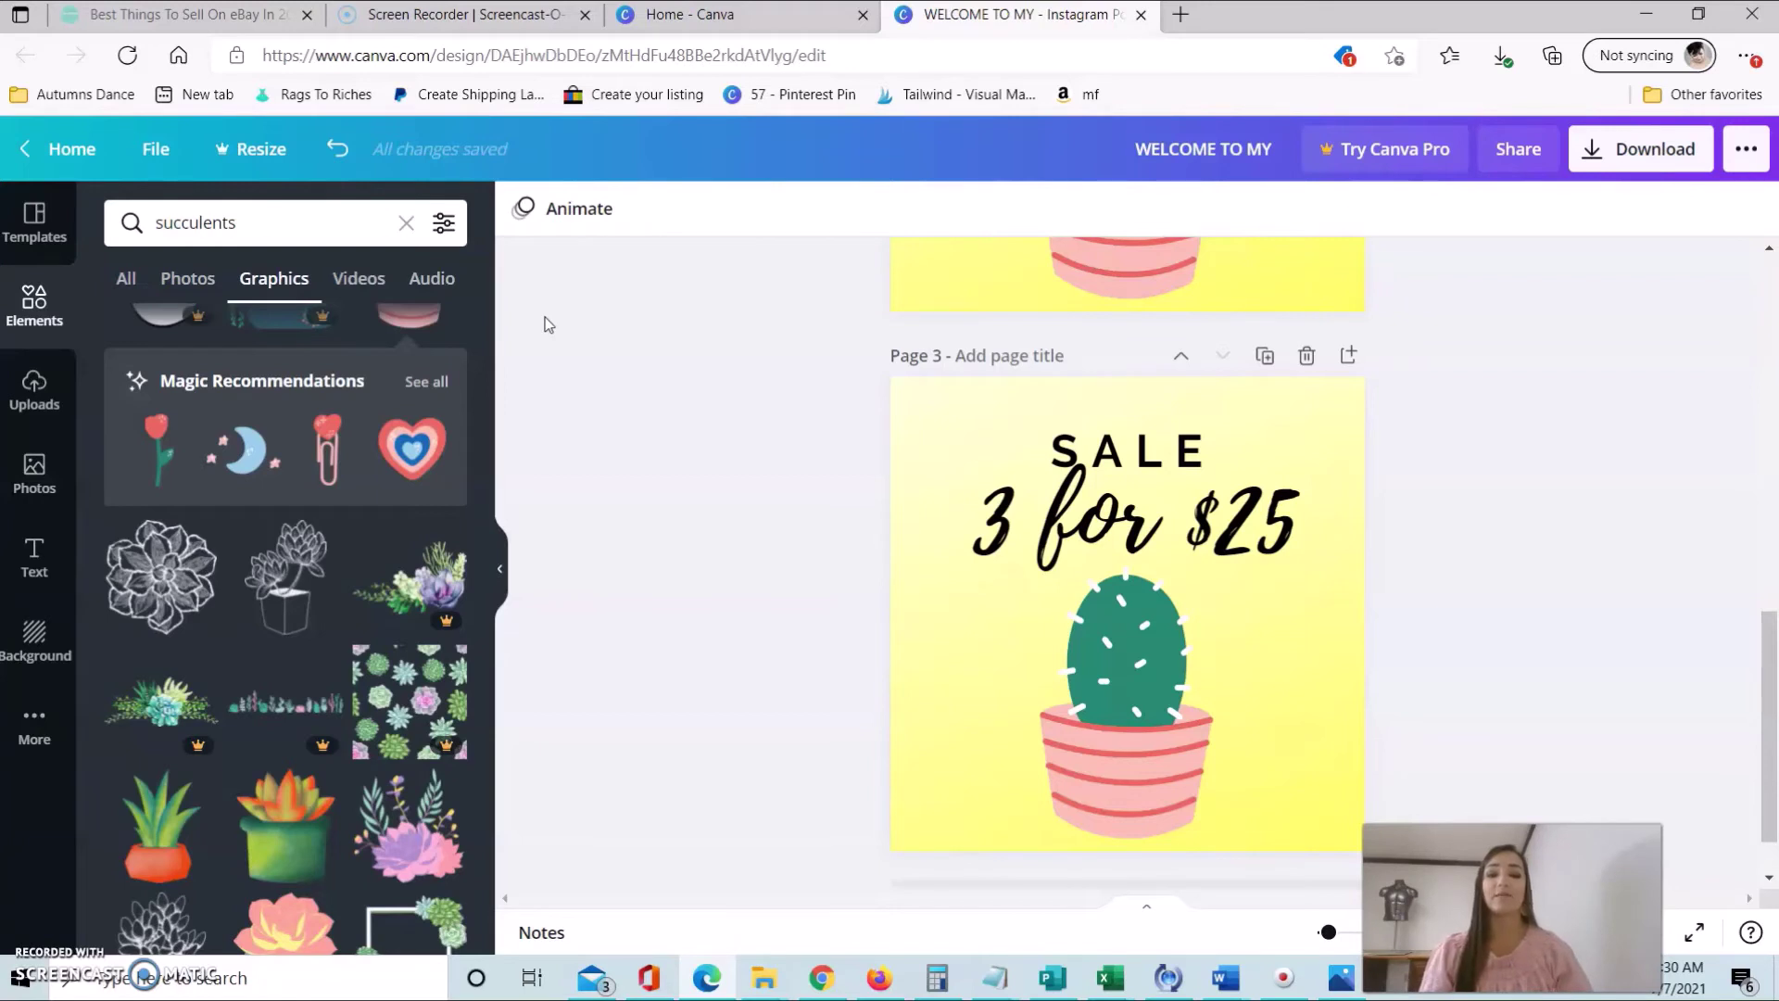
# - Browse the font list with SALE selected, then select the '3 for $25' text
pyautogui.click(1177, 431)
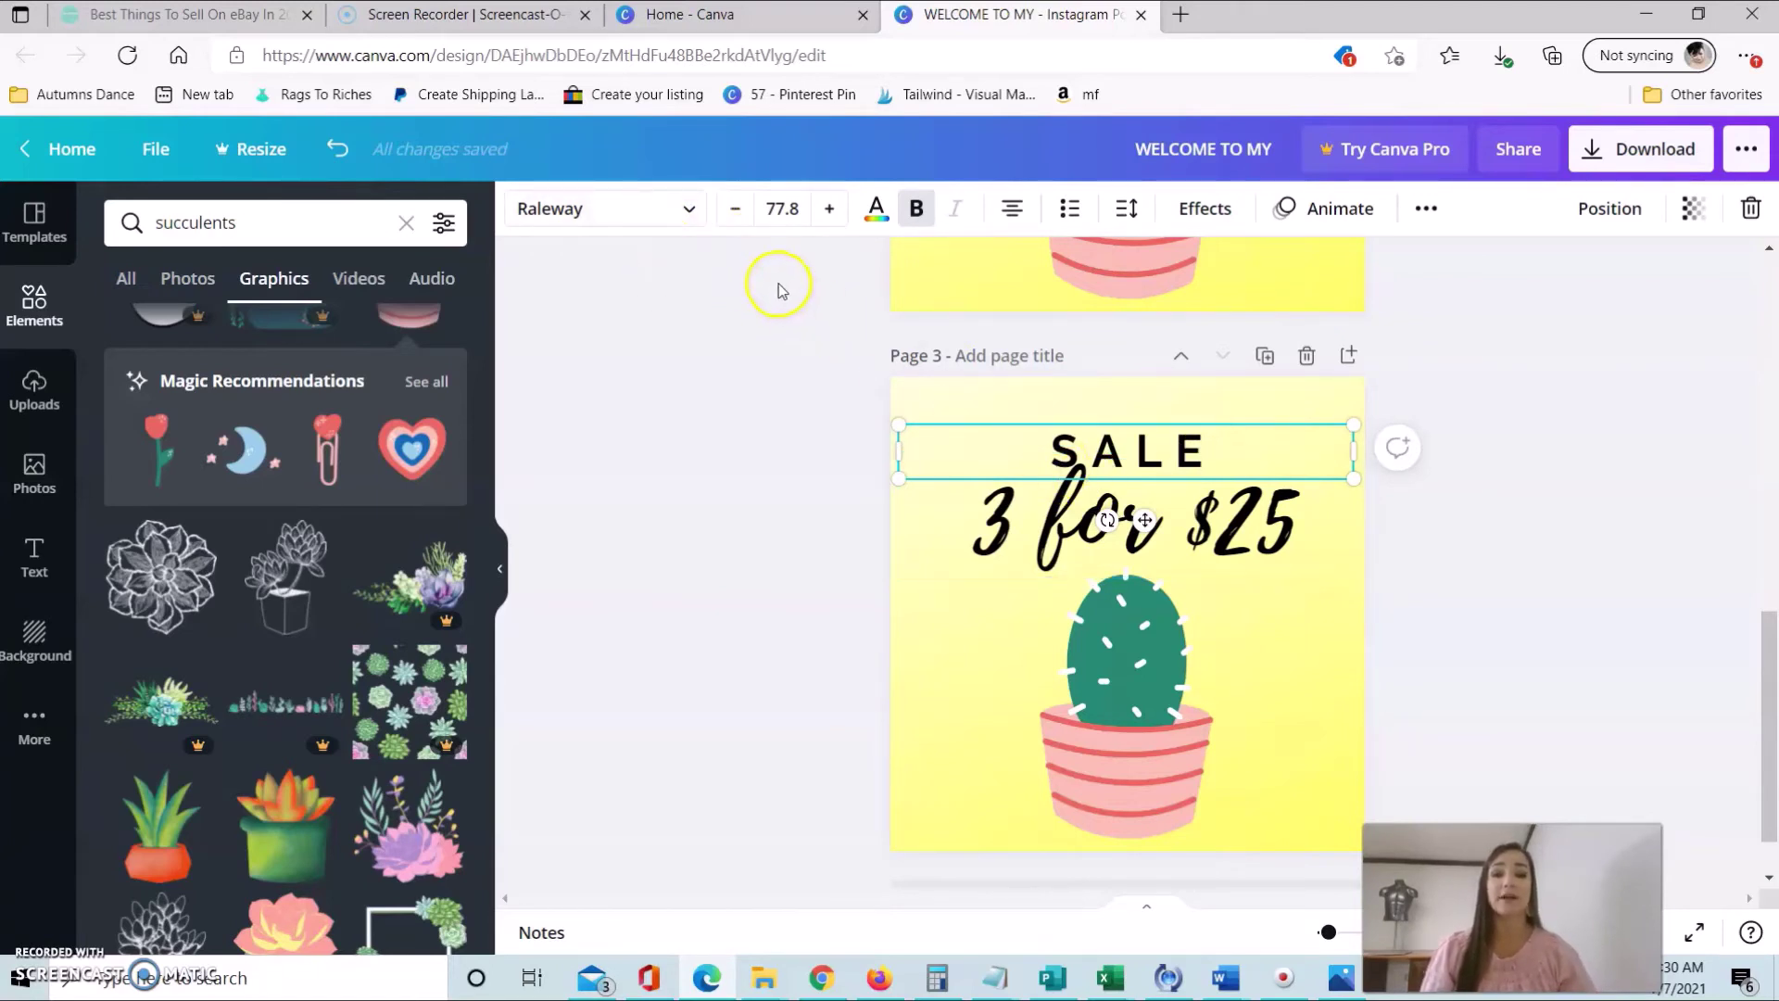
pyautogui.click(690, 213)
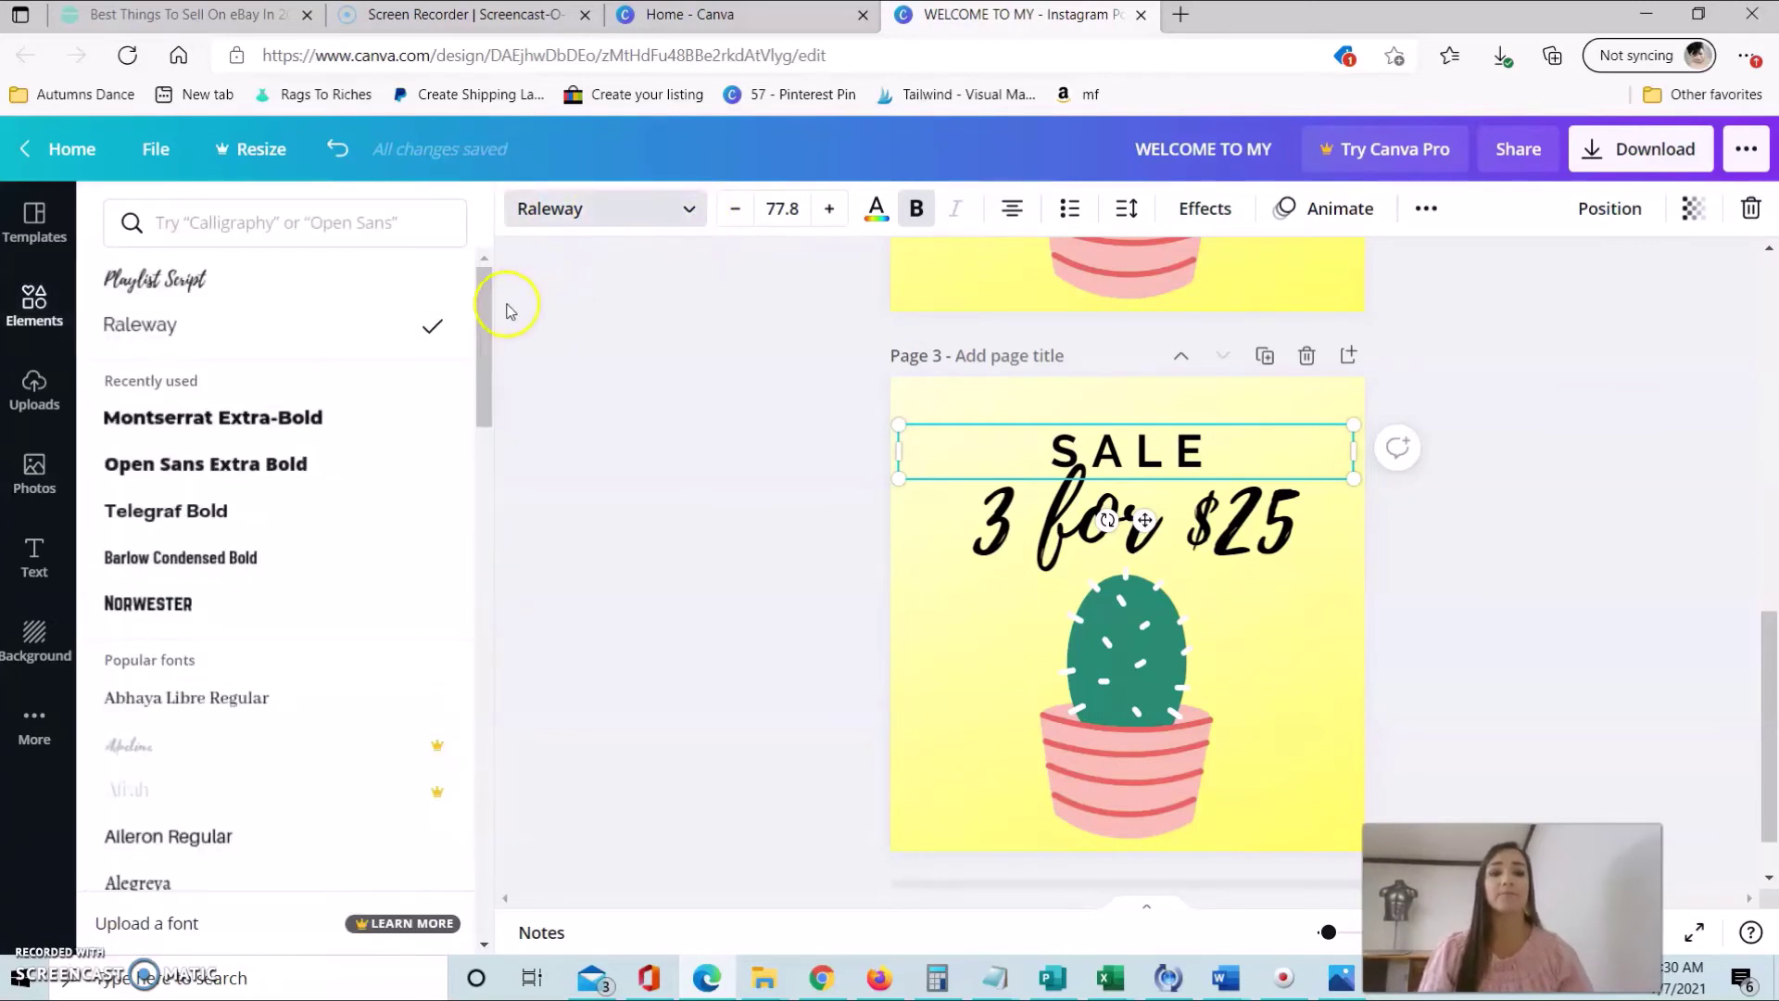
pyautogui.moveTo(480, 303)
pyautogui.mouseDown()
pyautogui.moveTo(520, 480)
pyautogui.moveTo(512, 578)
pyautogui.mouseUp()
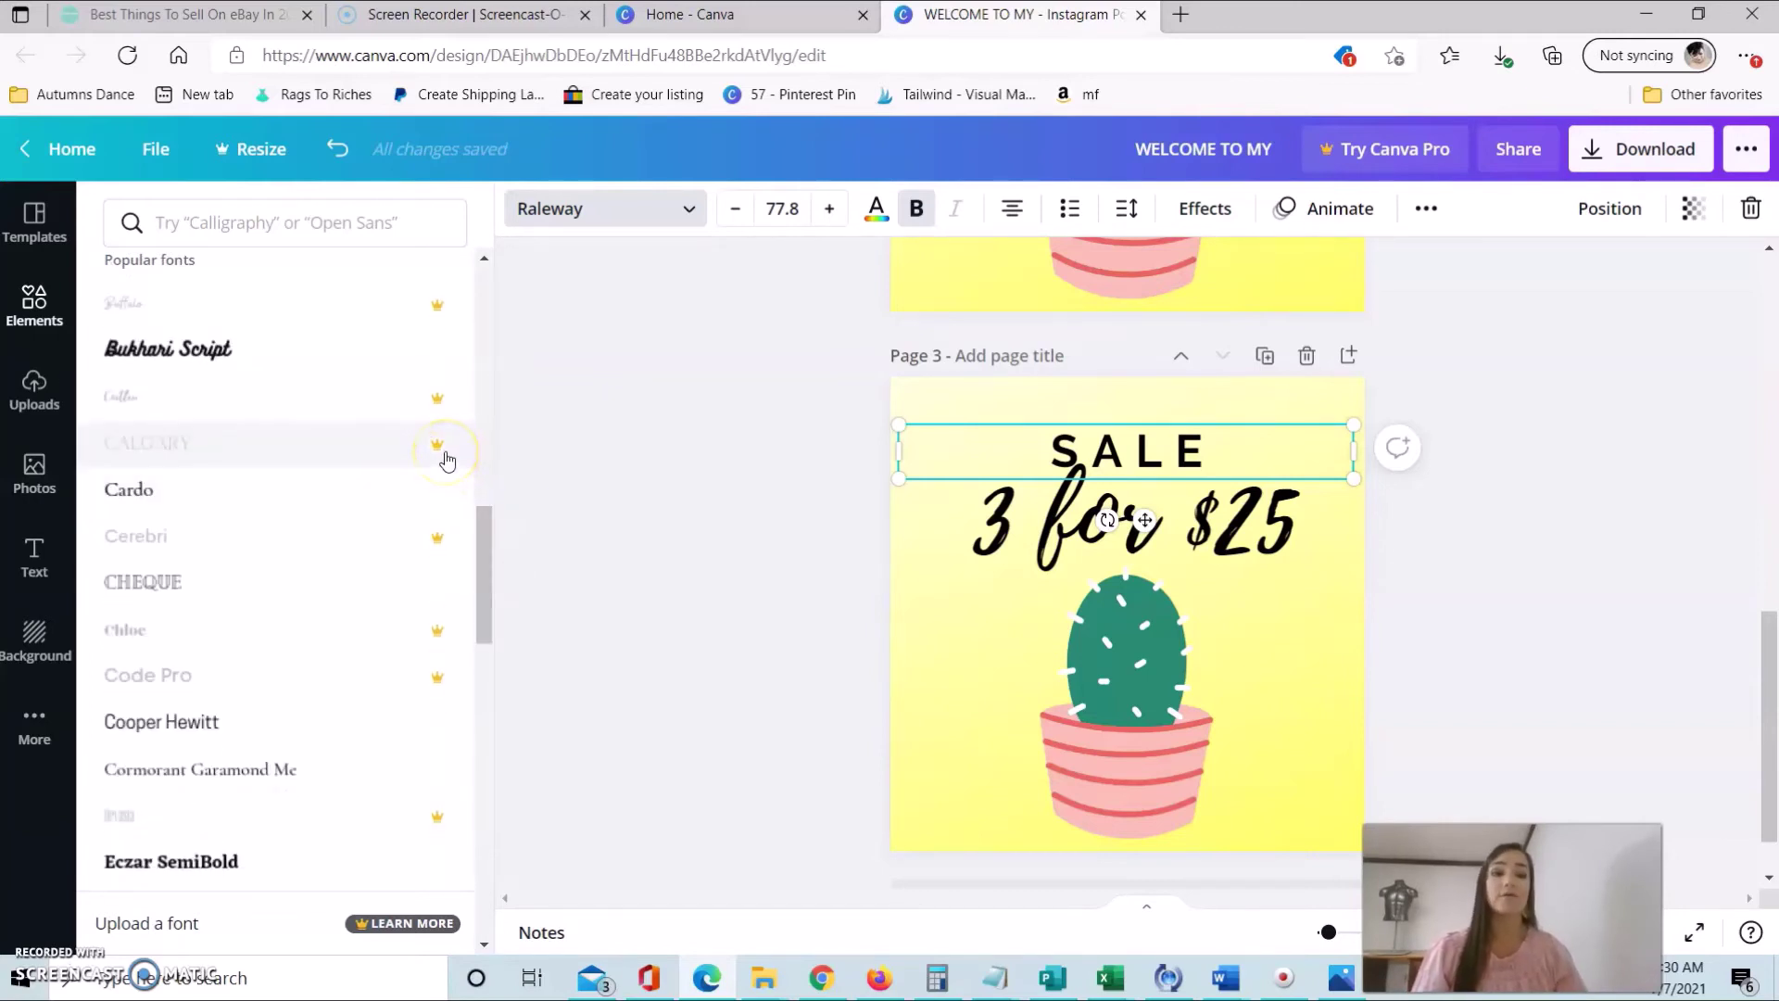
pyautogui.click(469, 482)
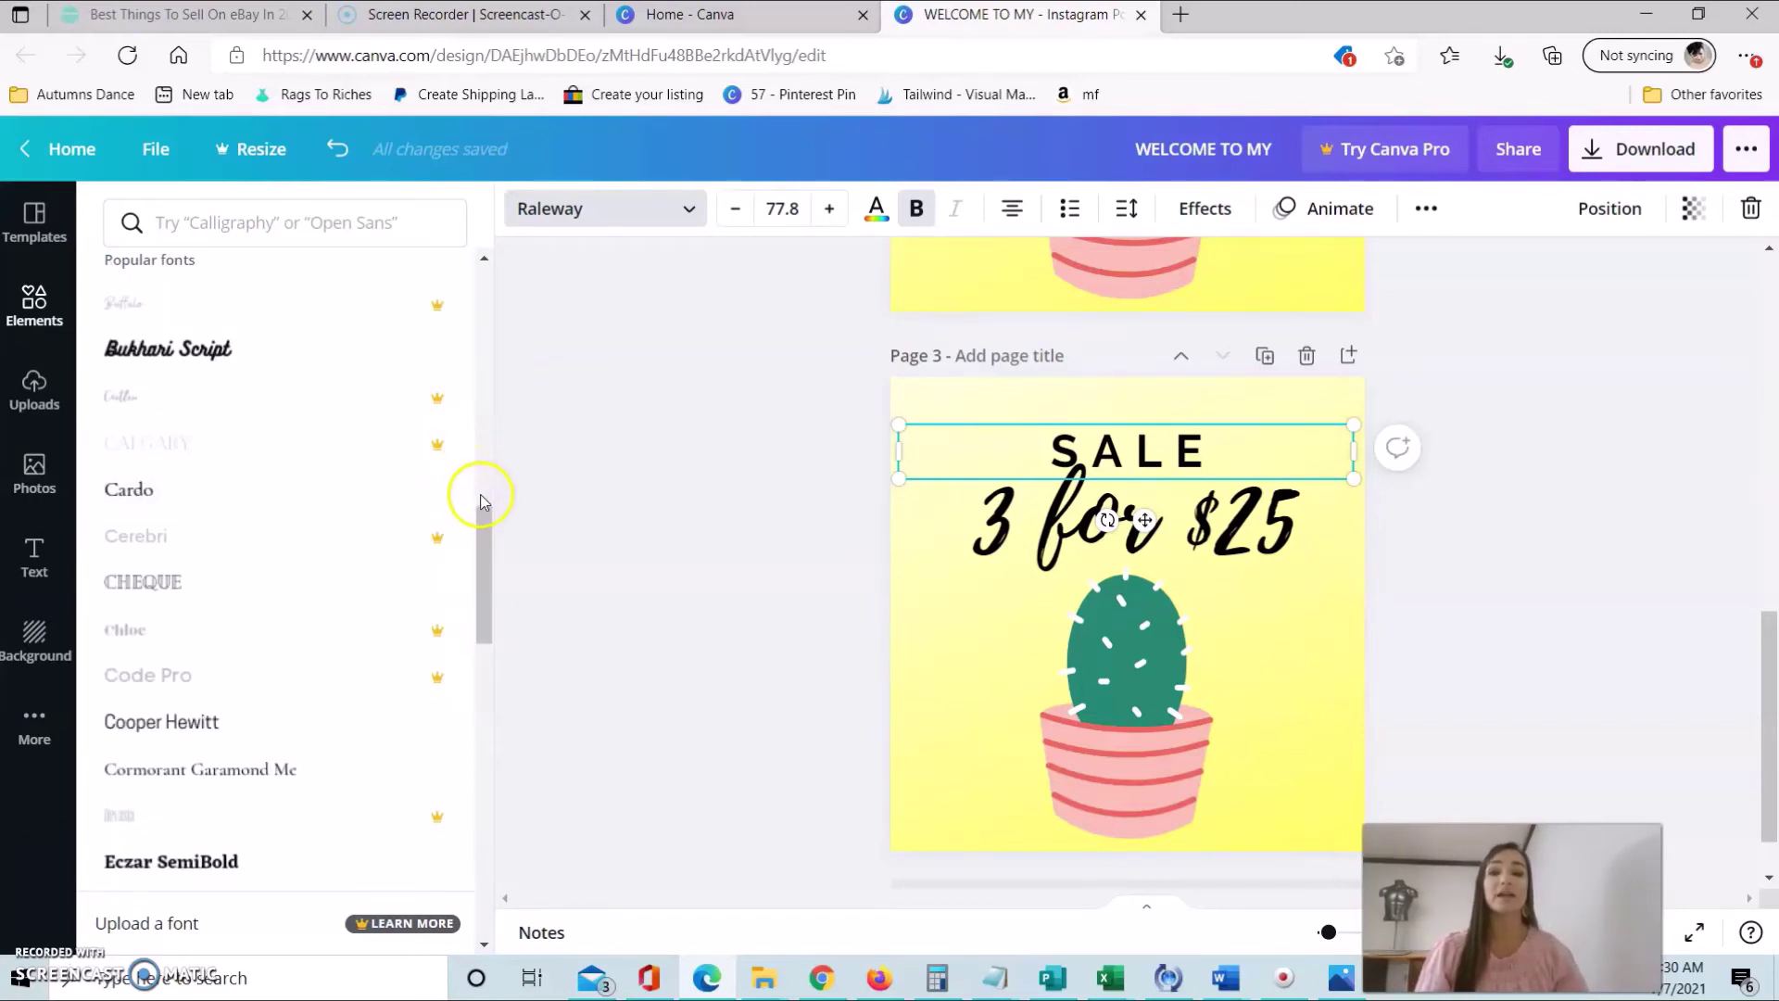
pyautogui.moveTo(484, 519); pyautogui.dragTo(484, 809)
pyautogui.moveTo(483, 725); pyautogui.dragTo(462, 290)
pyautogui.click(1277, 533)
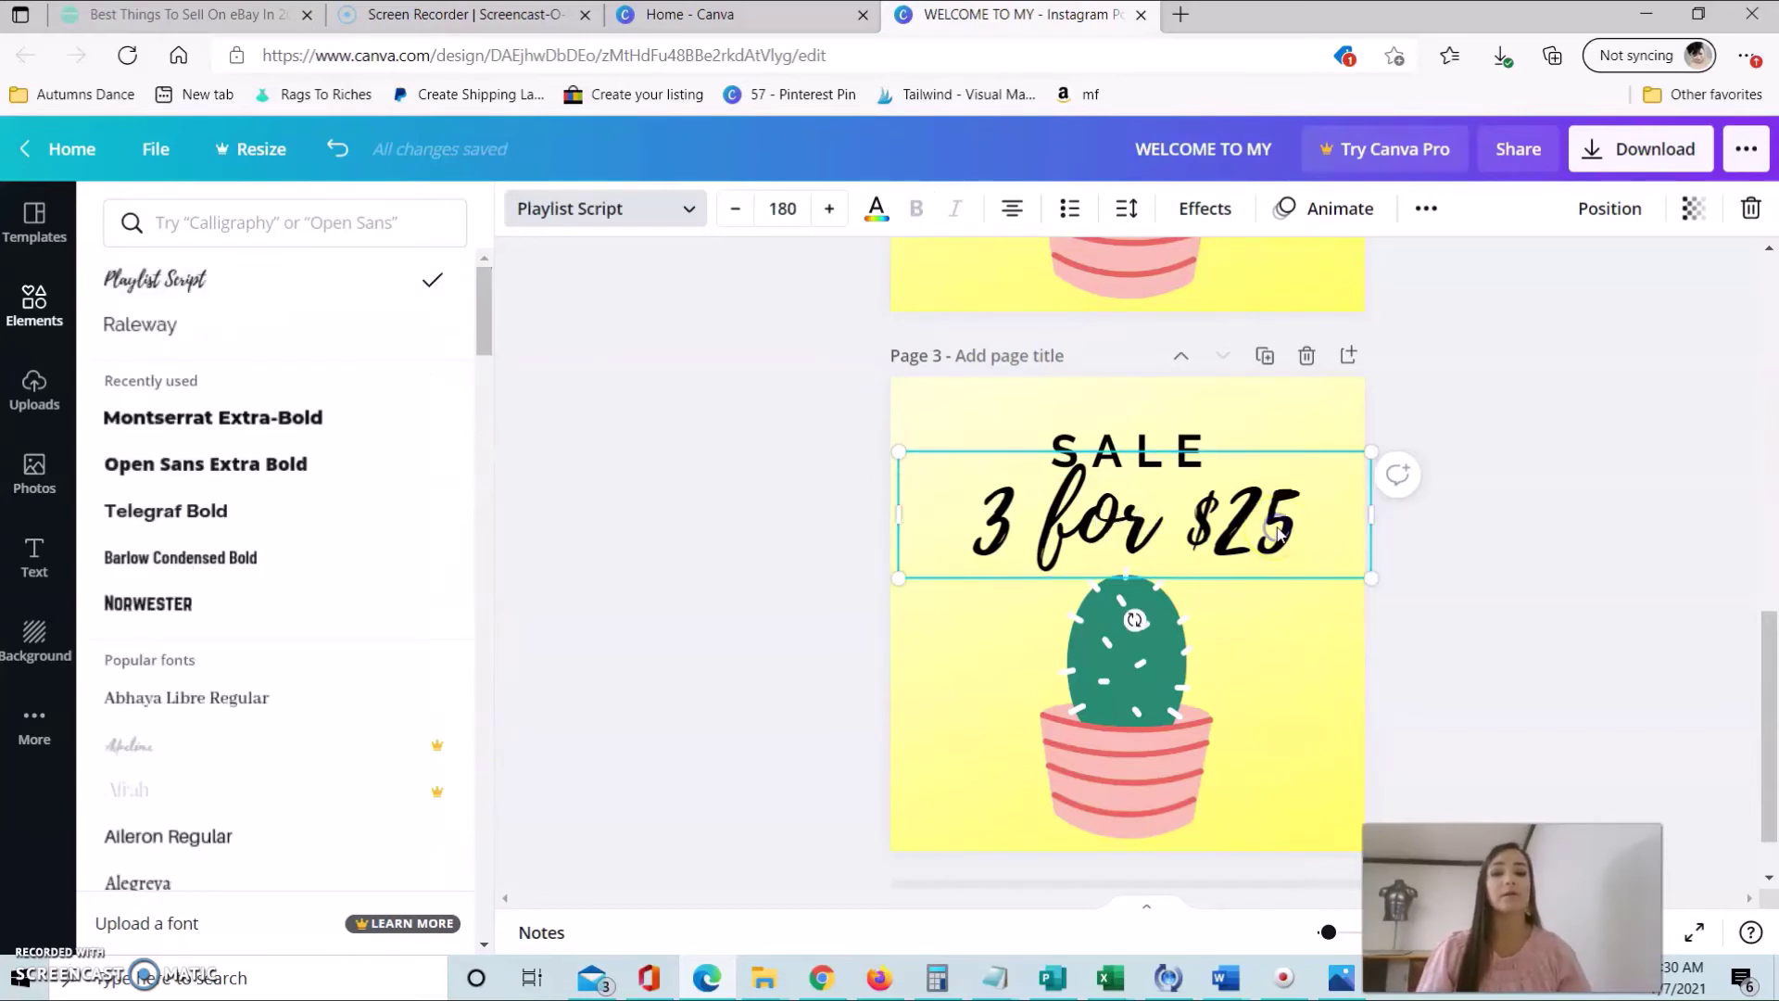
pyautogui.click(1178, 542)
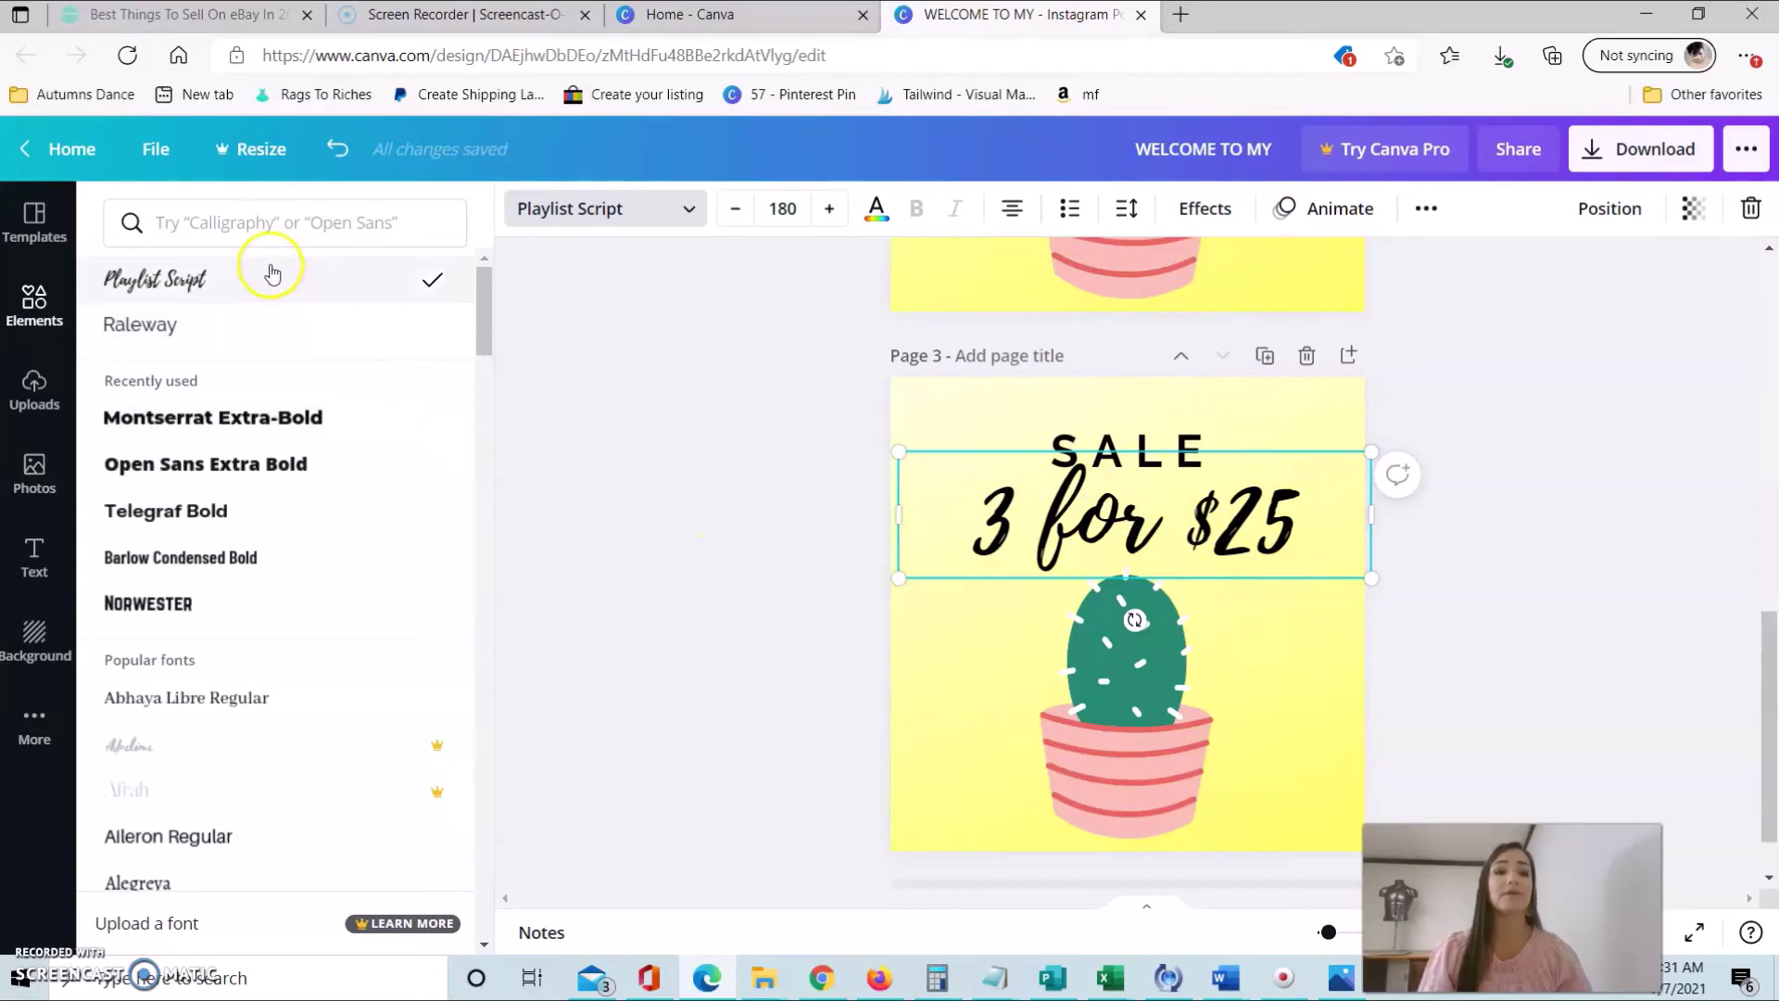
# - Filter to handwriting fonts, try Apricots, Amsterdam and Brittany, and apply Halimum to '3 for $25'
pyautogui.click(263, 232)
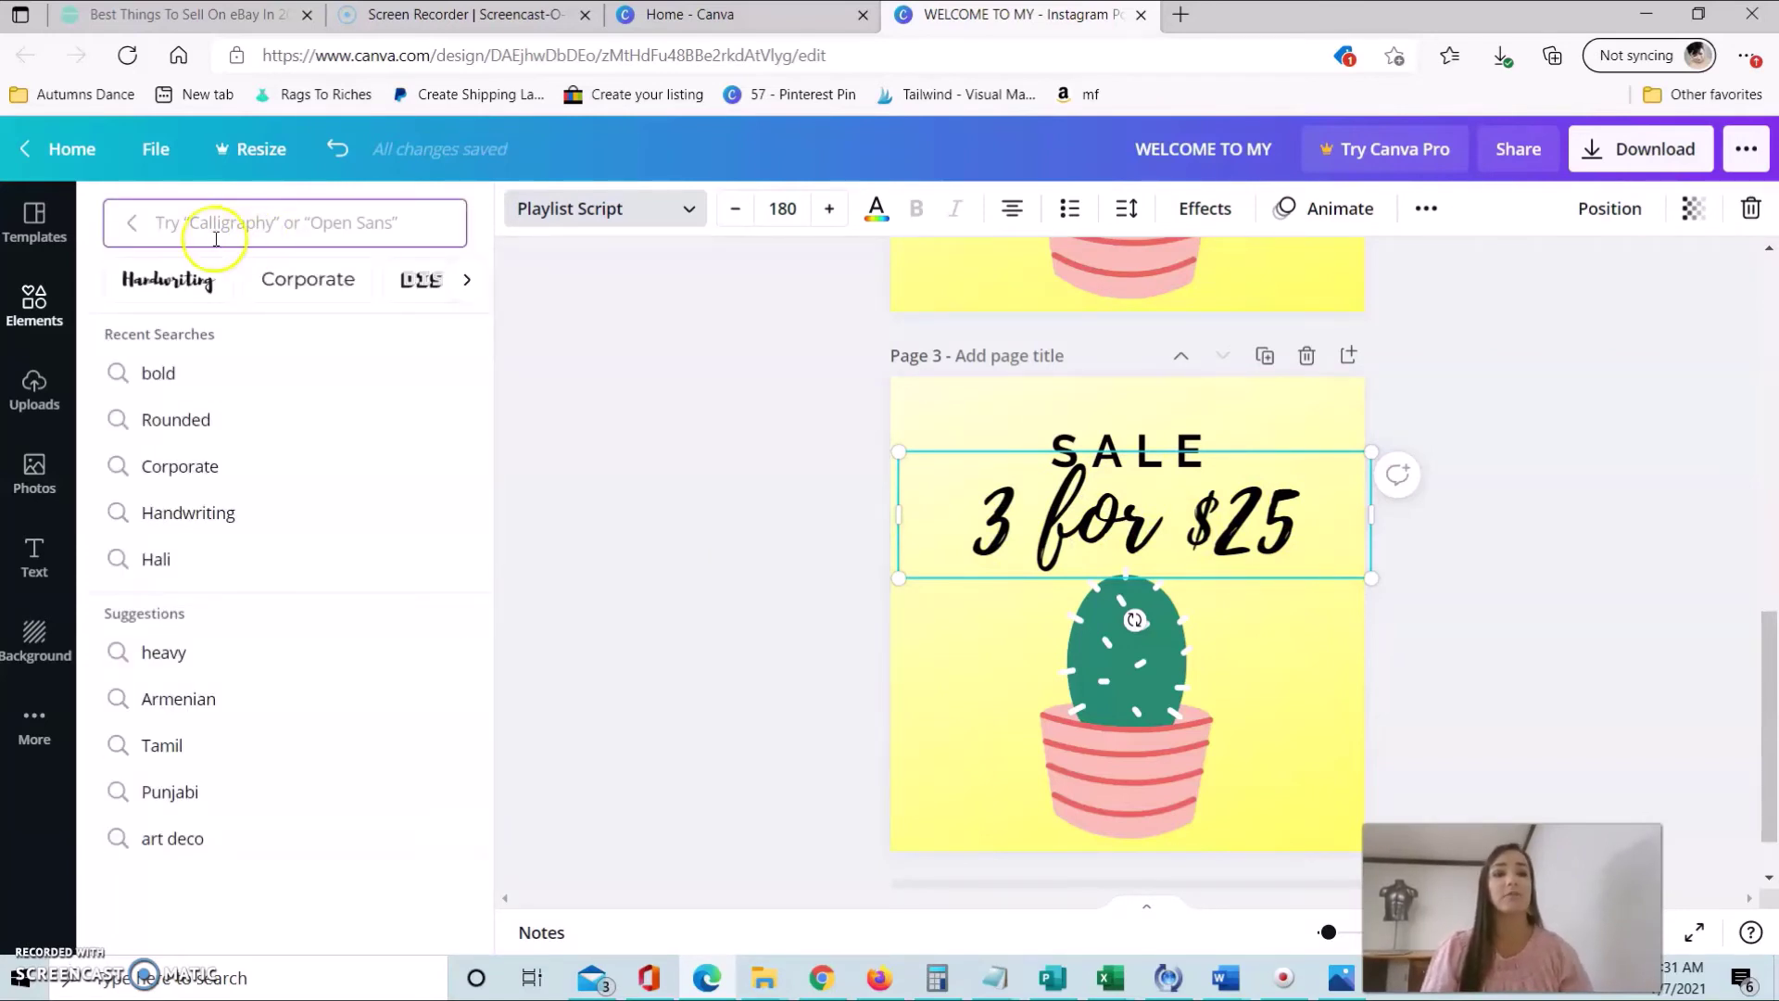
pyautogui.click(161, 281)
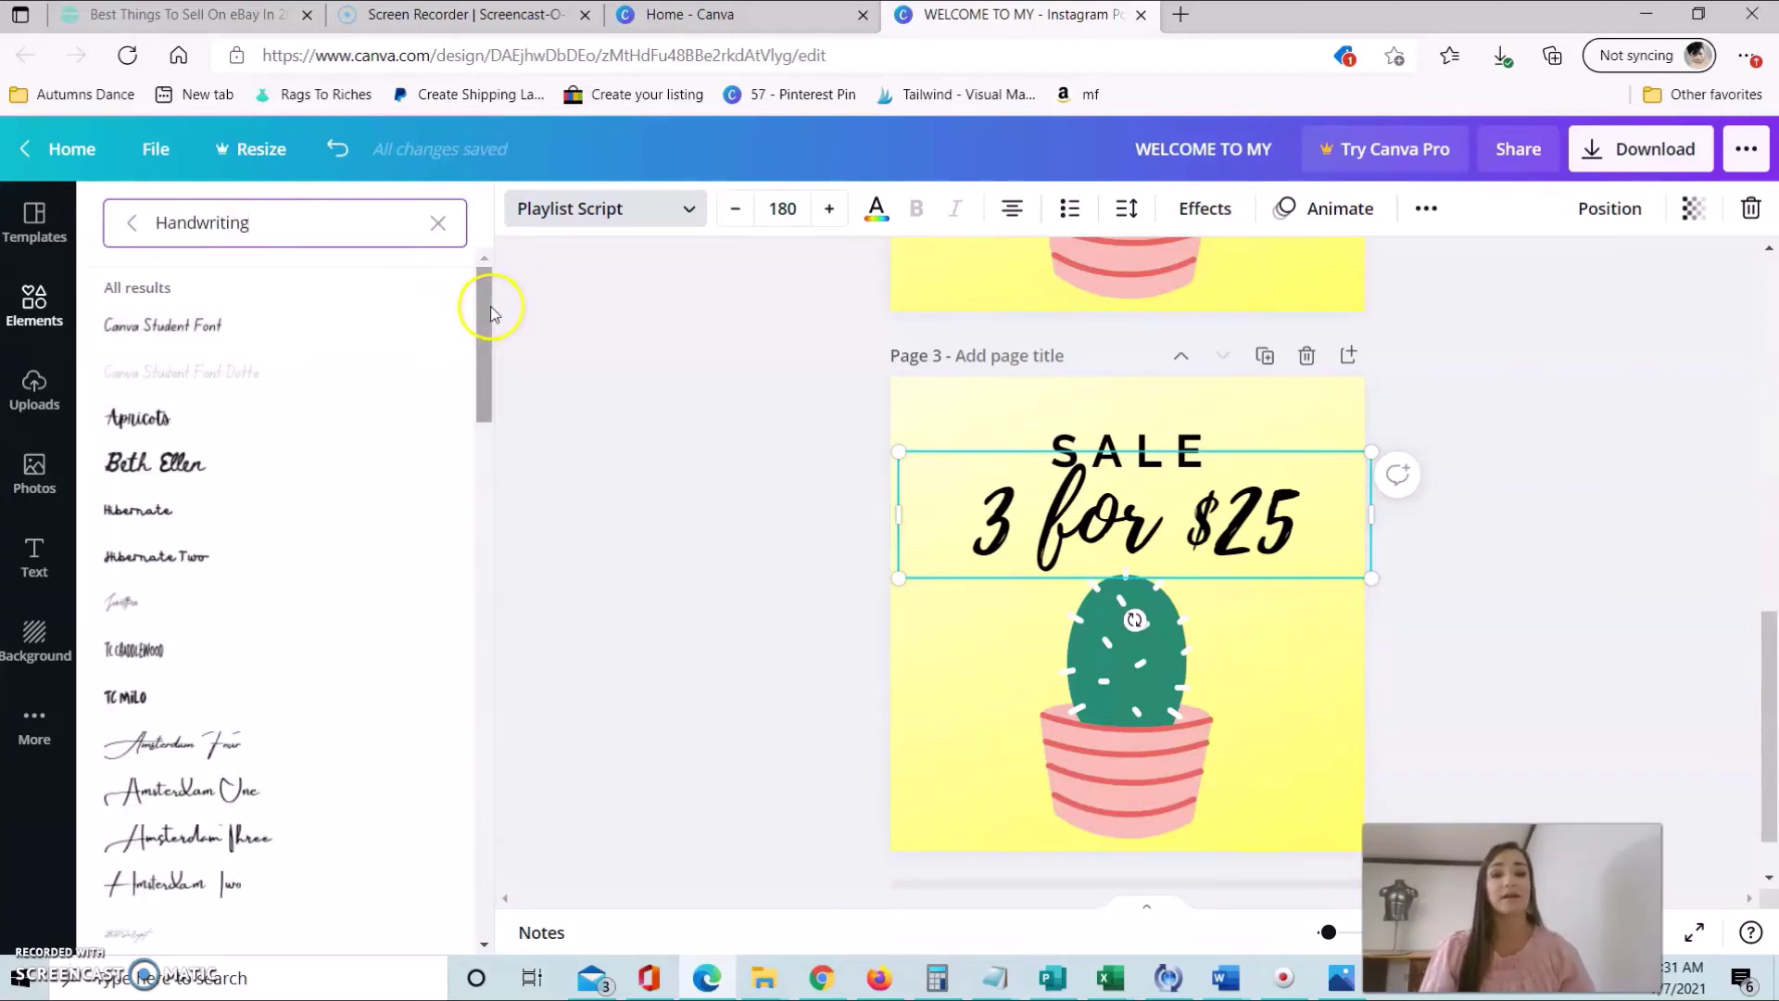
pyautogui.moveTo(485, 305); pyautogui.dragTo(500, 626)
pyautogui.scroll(-1, 498, 628)
pyautogui.scroll(-1, 497, 628)
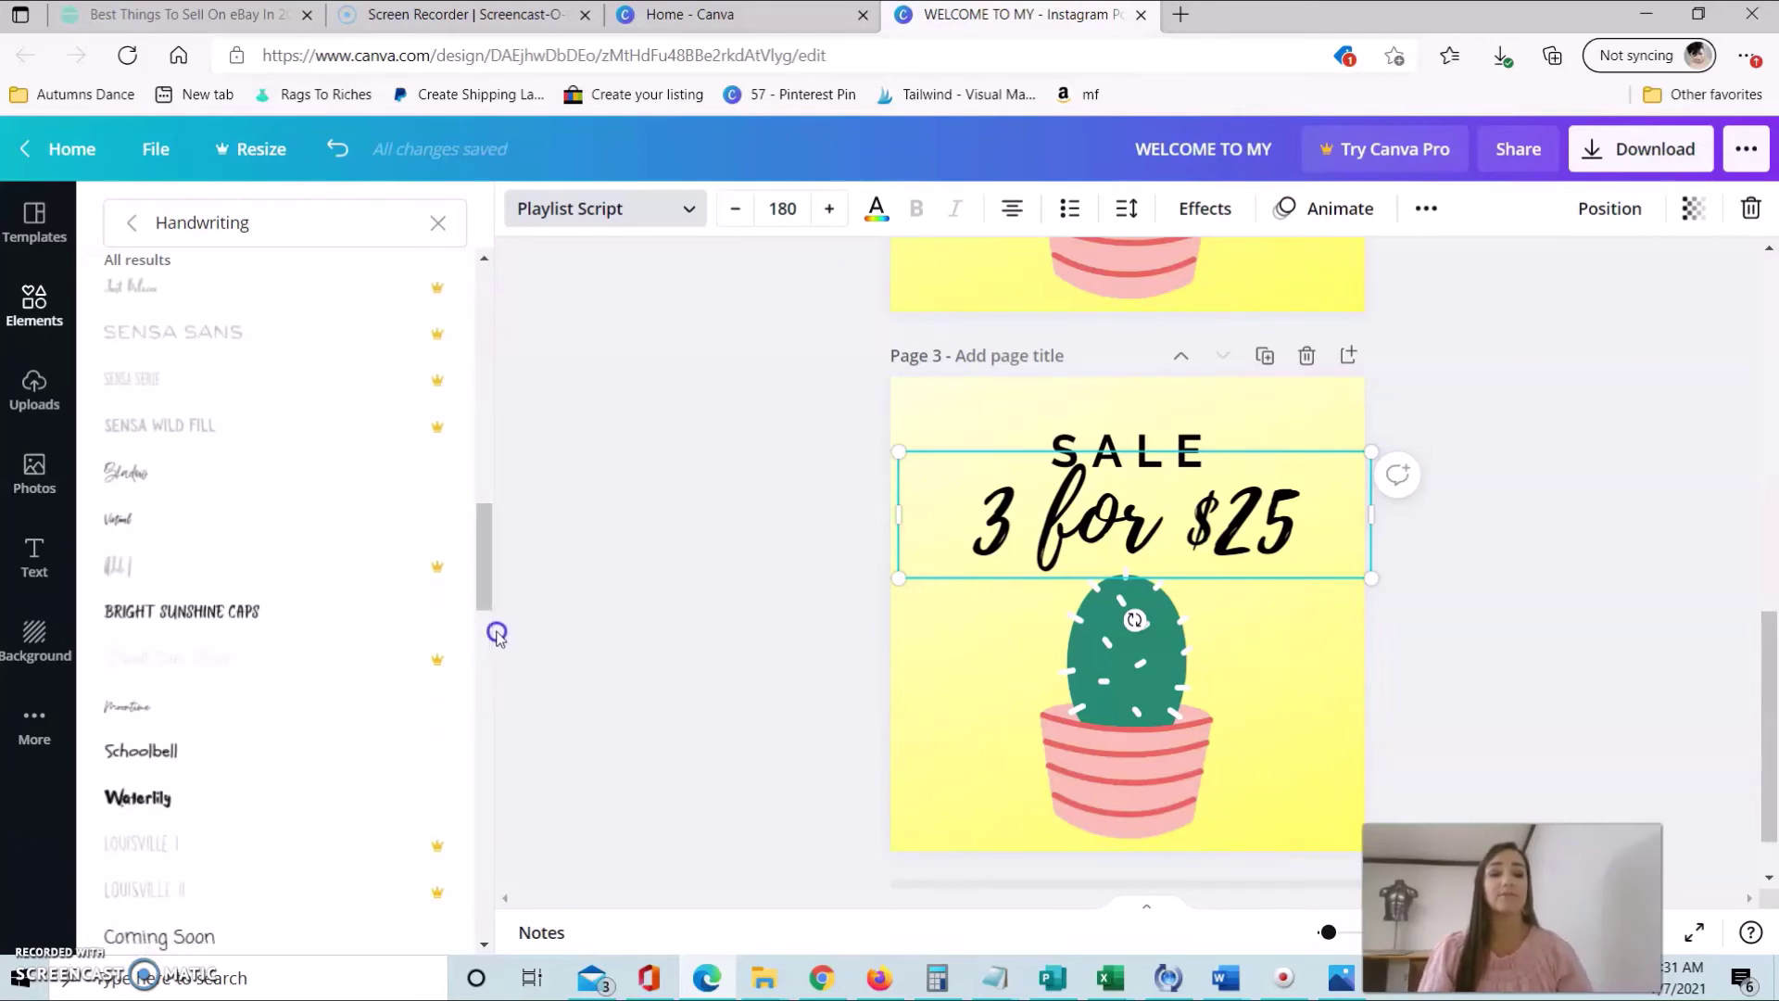
pyautogui.scroll(-1, 482, 629)
pyautogui.scroll(-2, 479, 628)
pyautogui.scroll(-2, 478, 621)
pyautogui.scroll(-2, 477, 612)
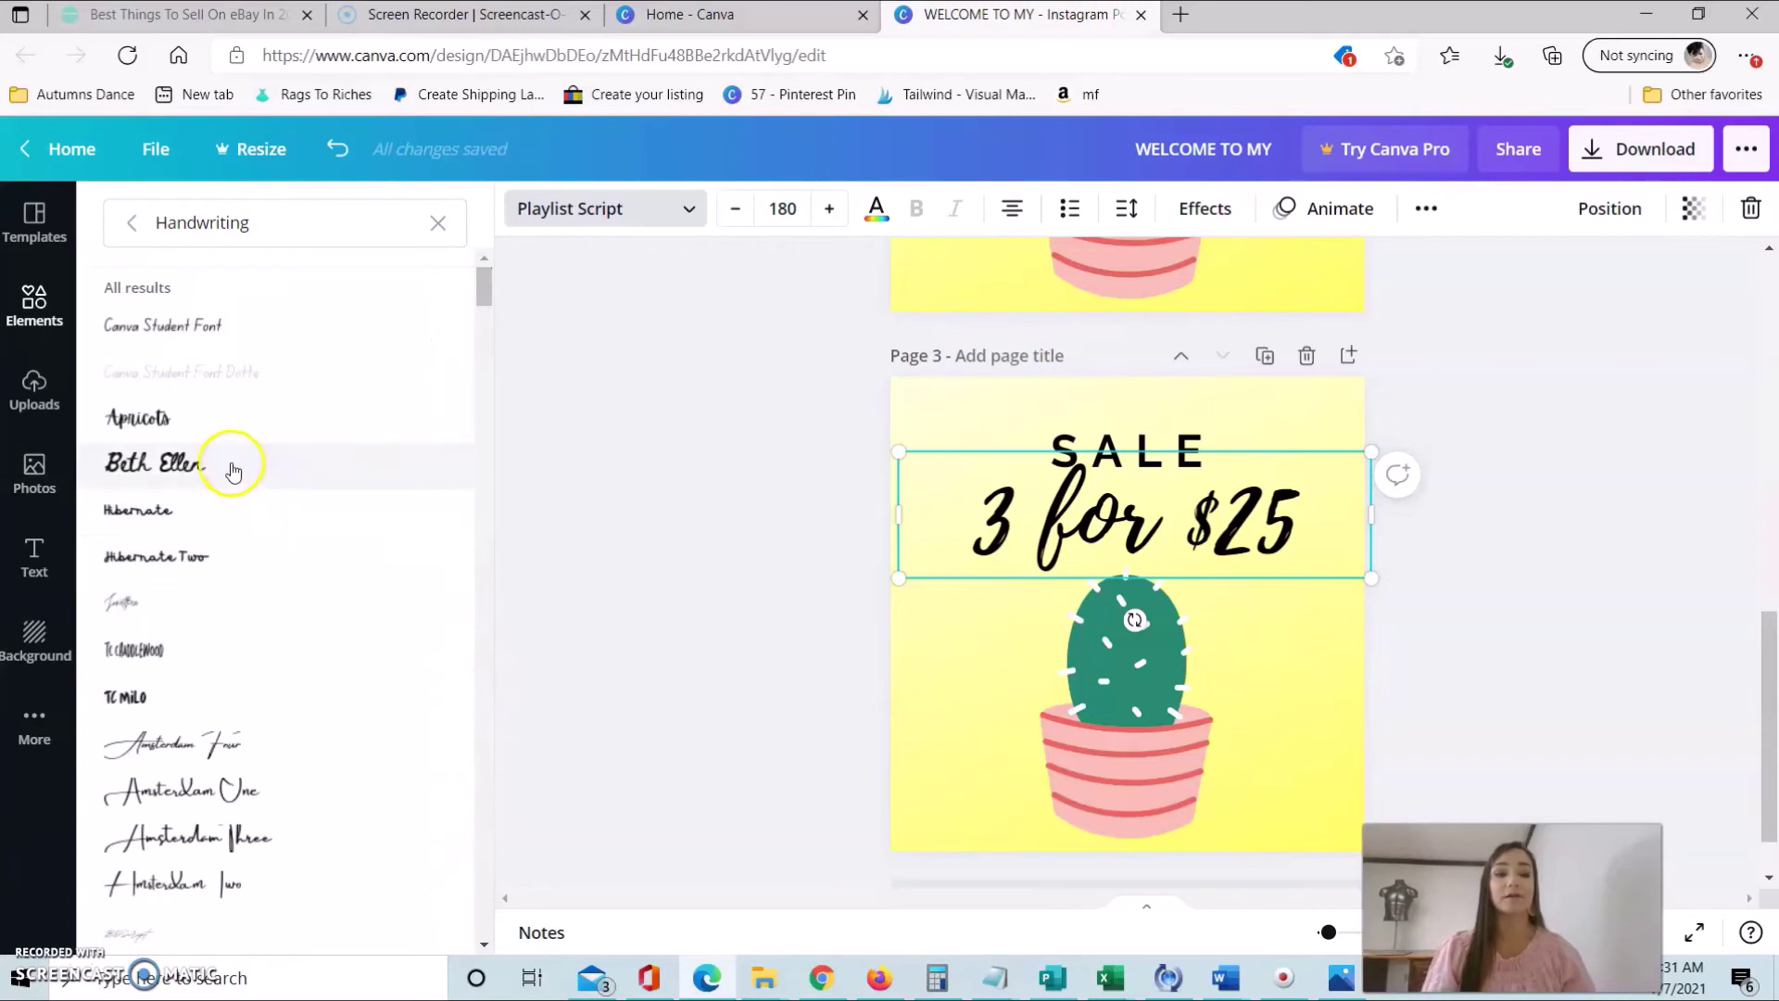
pyautogui.click(209, 421)
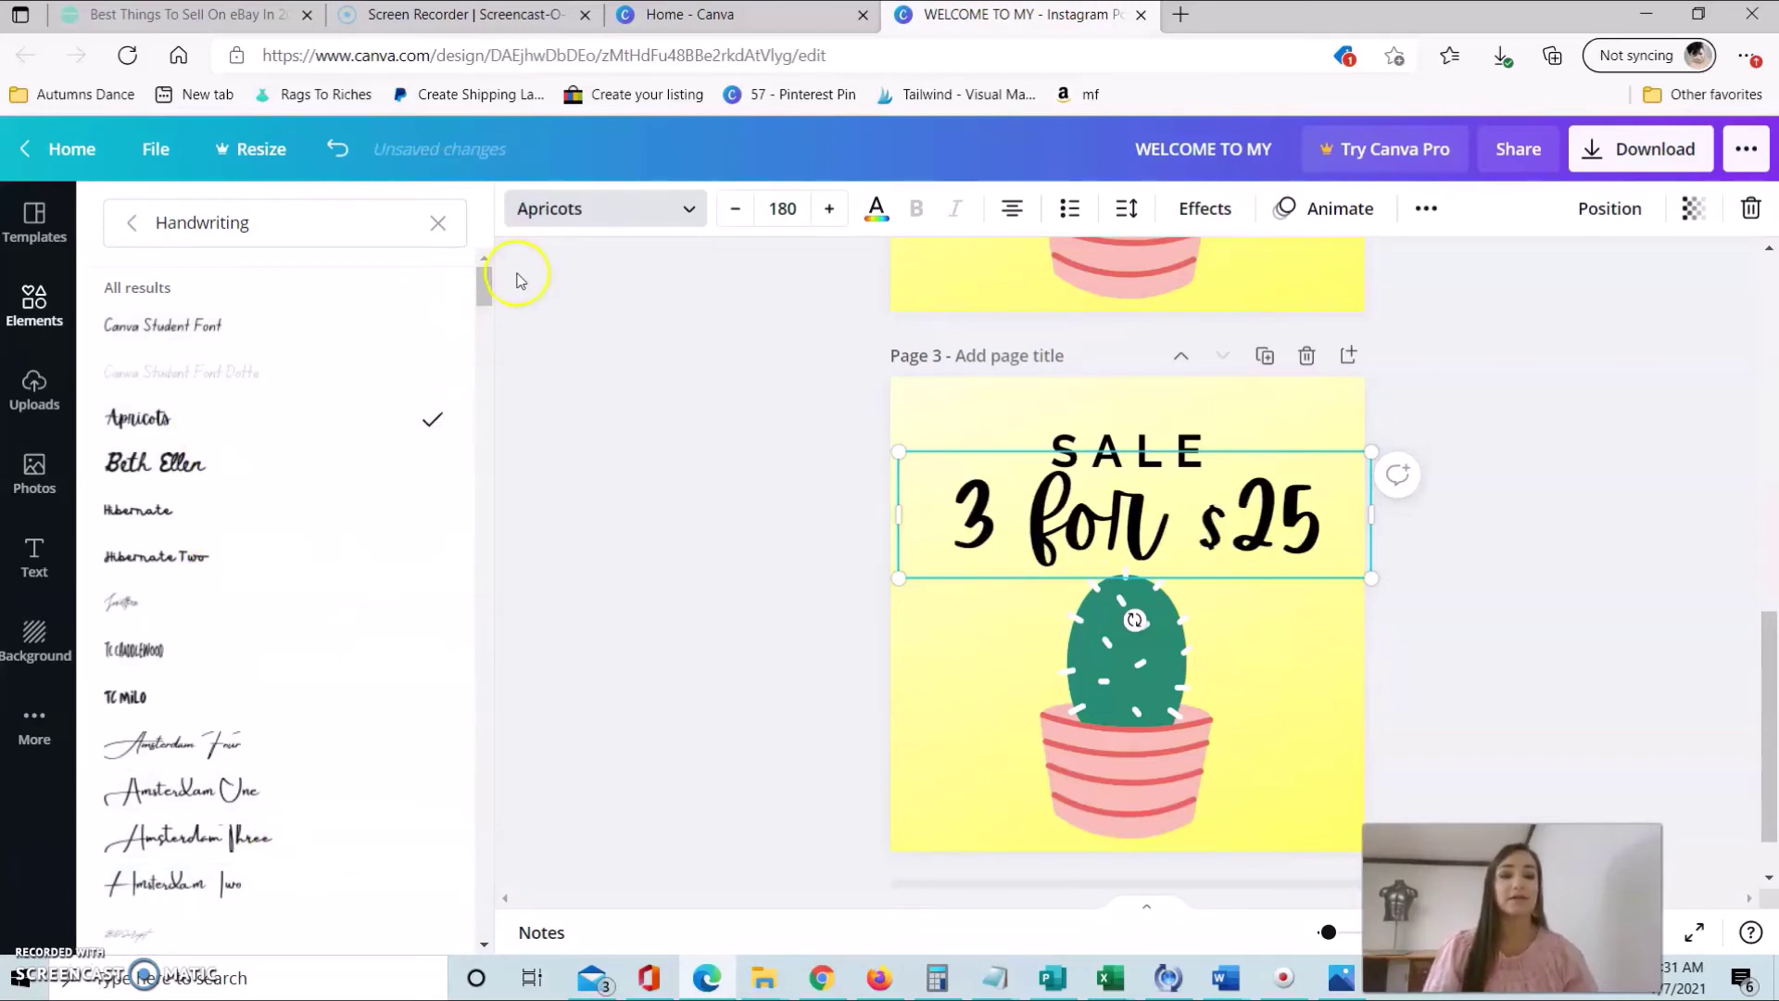
pyautogui.scroll(-3, 486, 292)
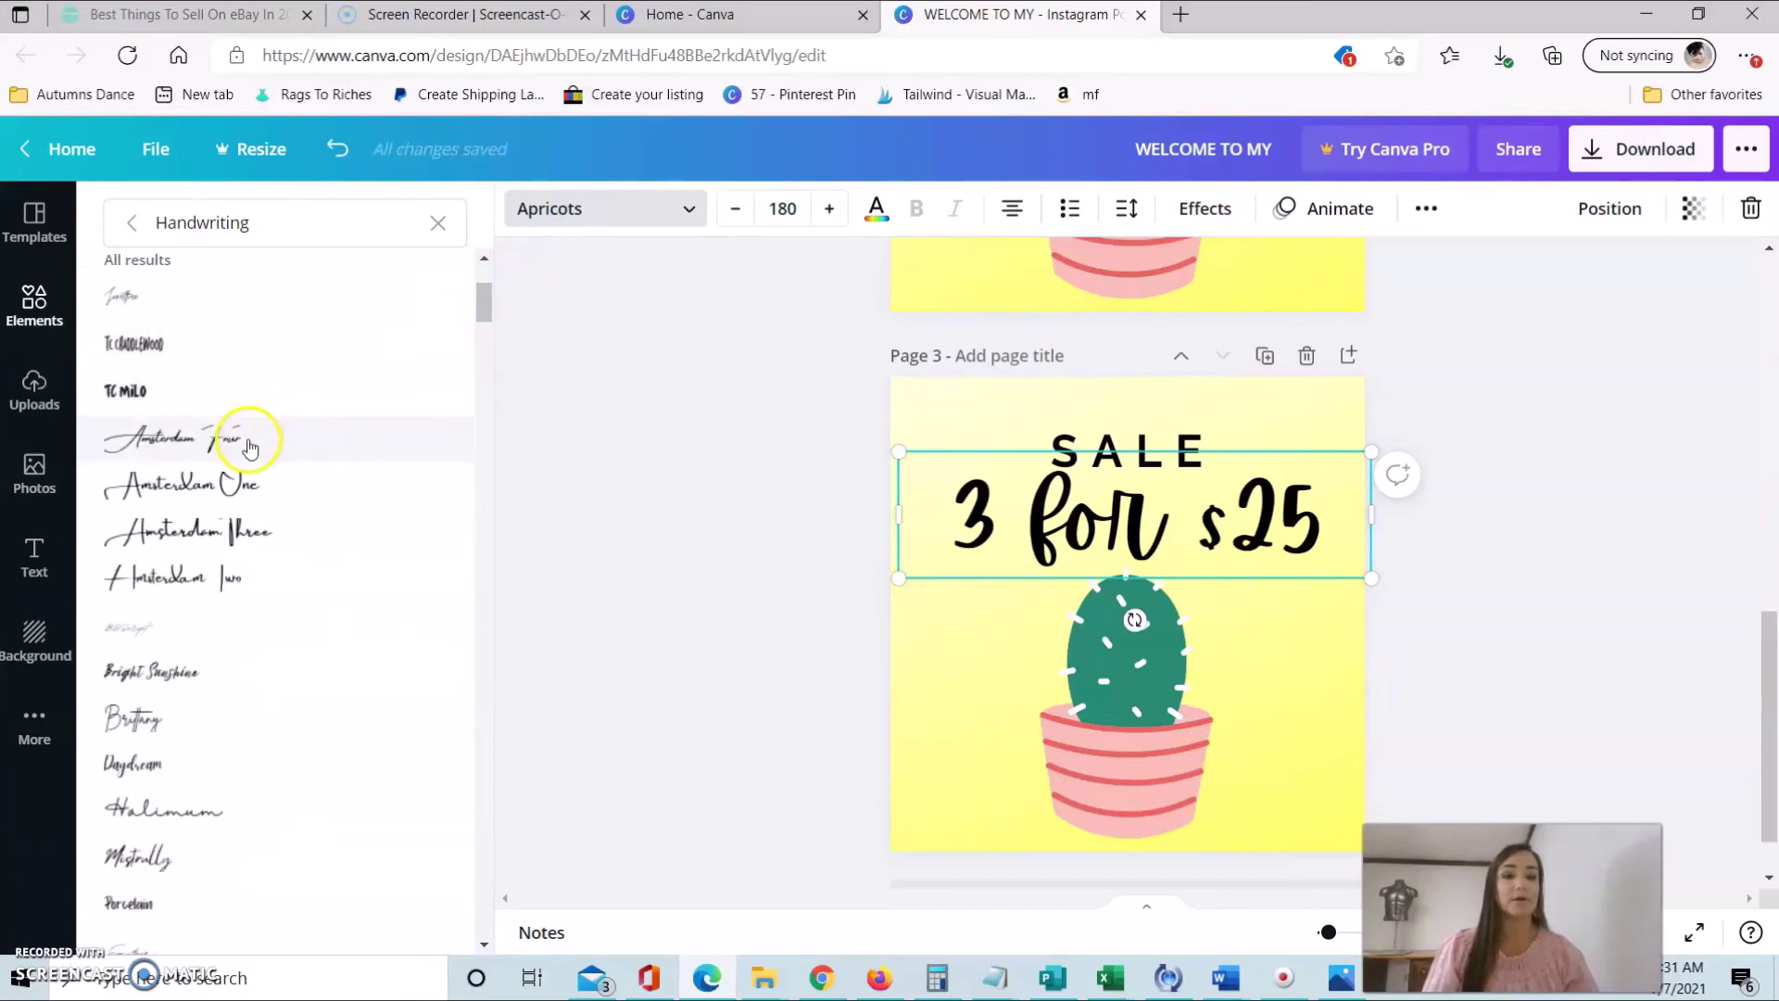
pyautogui.click(248, 443)
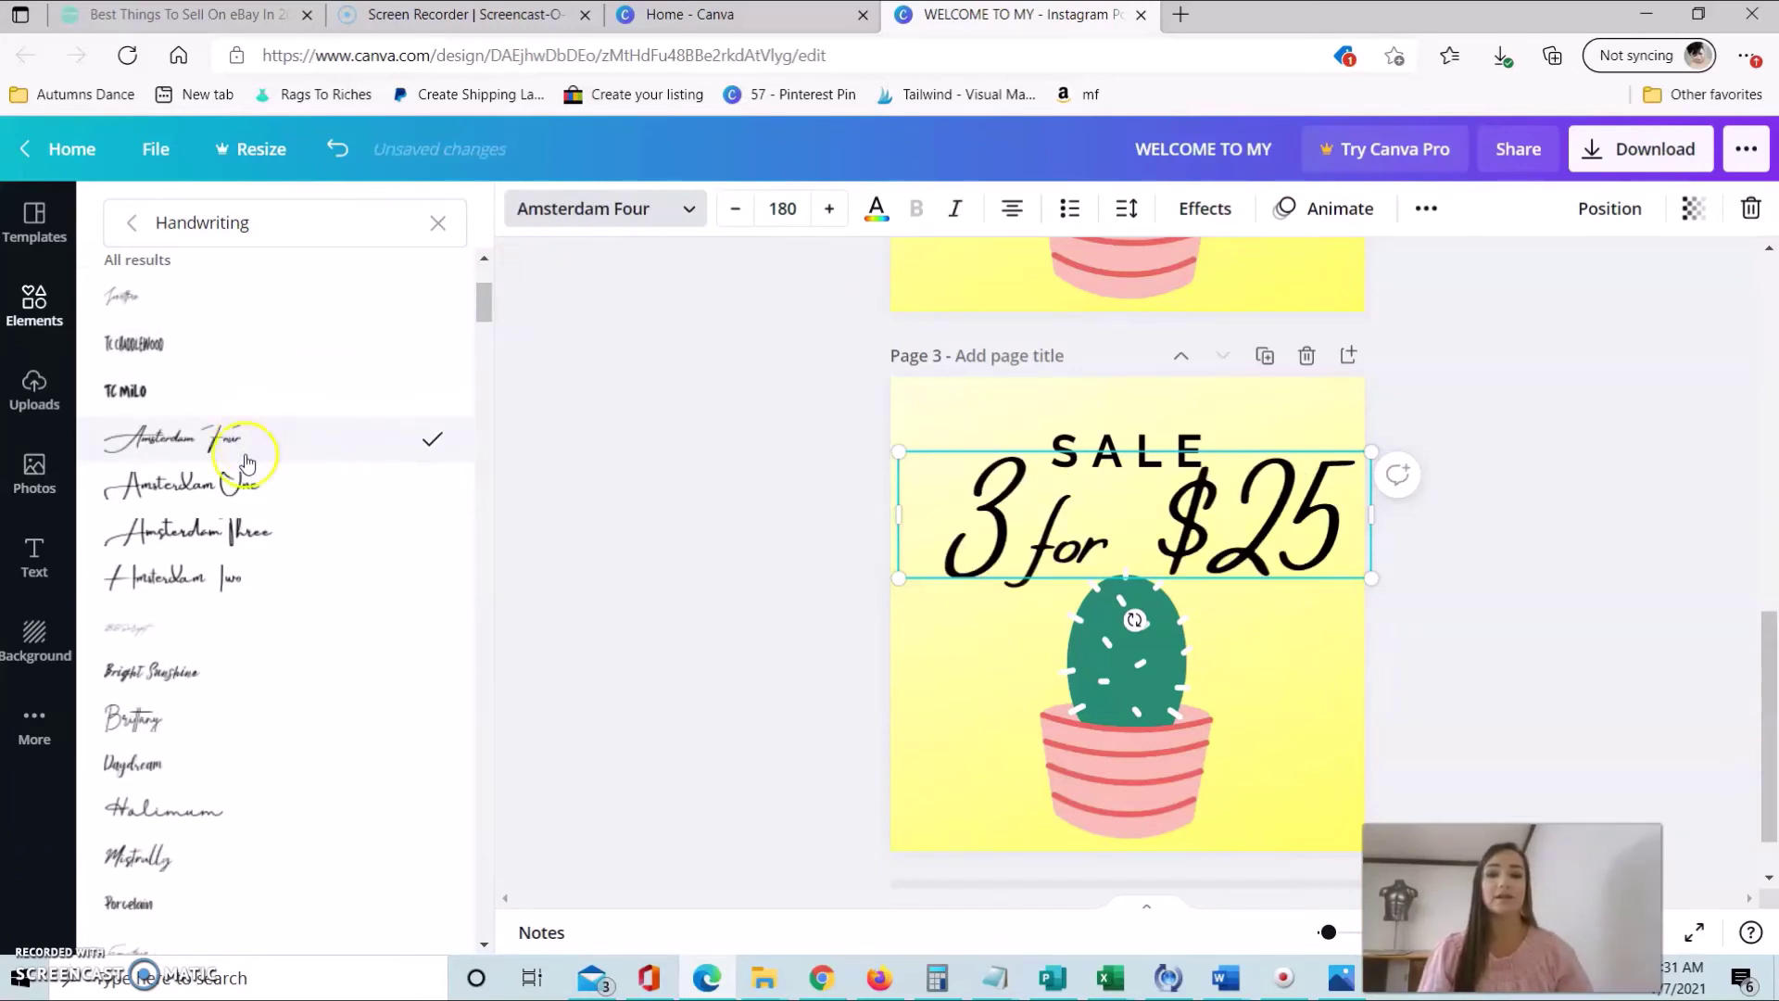
pyautogui.click(226, 598)
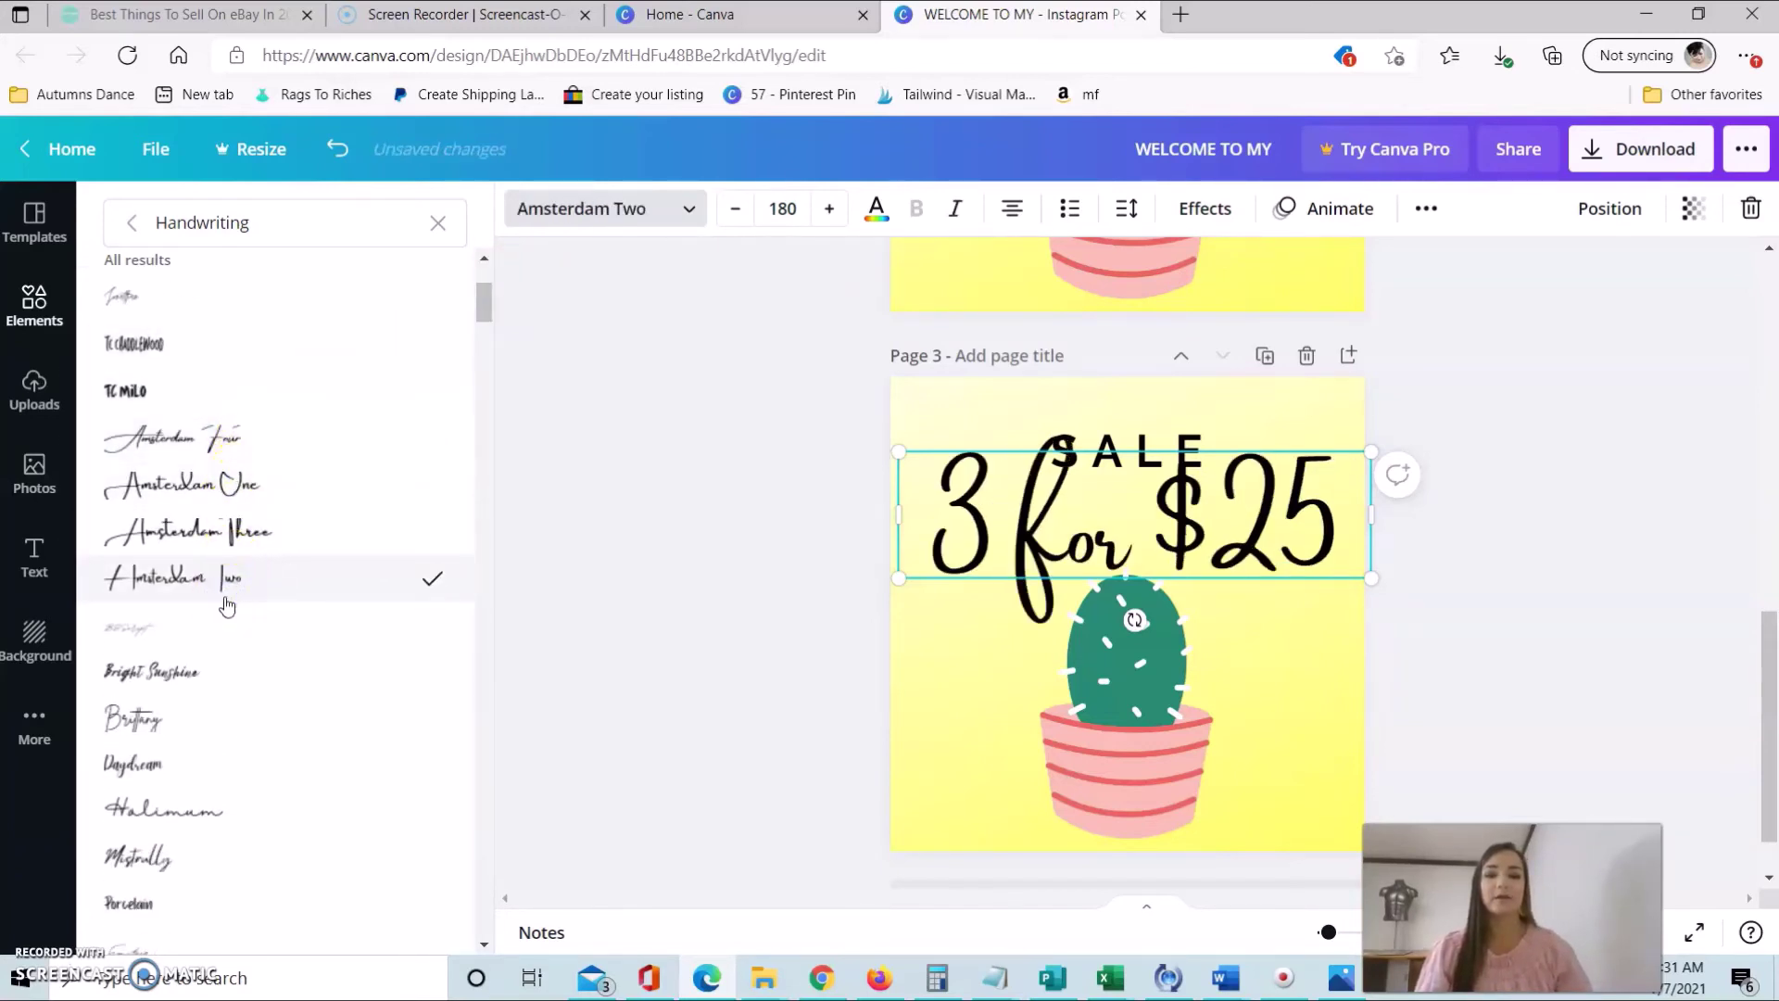
pyautogui.click(243, 531)
pyautogui.click(156, 717)
pyautogui.click(153, 810)
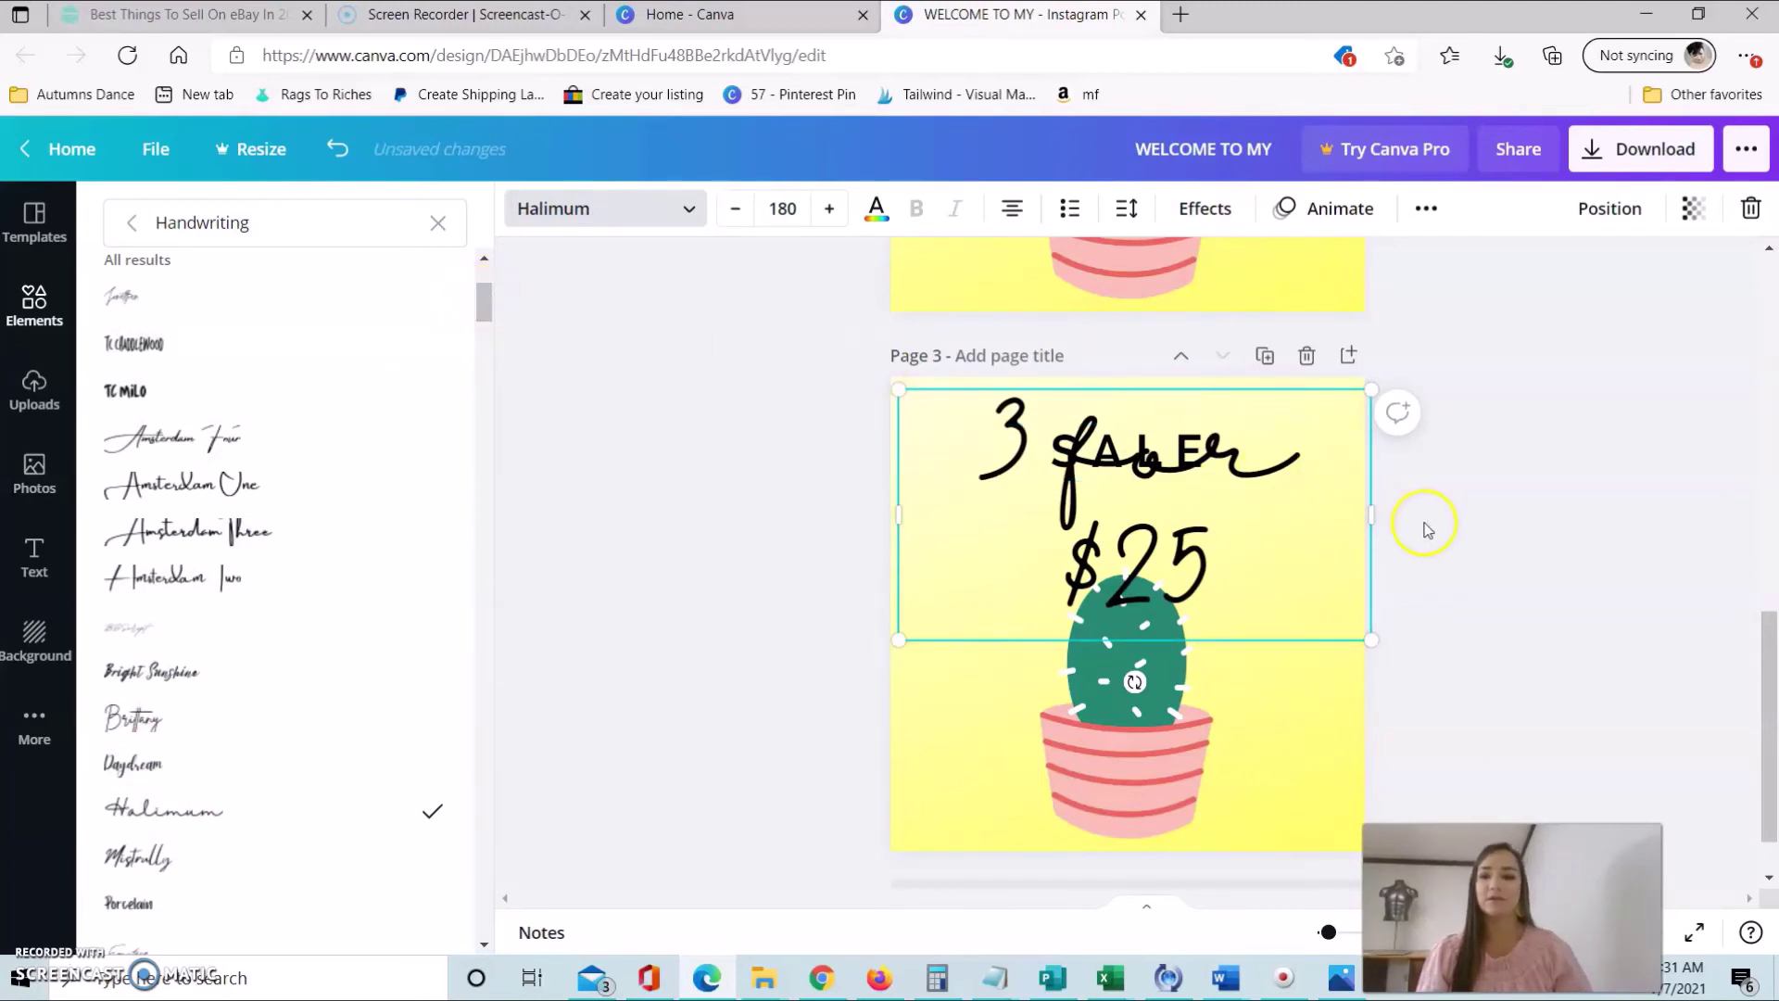
# - Shrink '3 for $25' onto one line just under SALE, then select SALE
pyautogui.moveTo(1384, 514); pyautogui.dragTo(1464, 506)
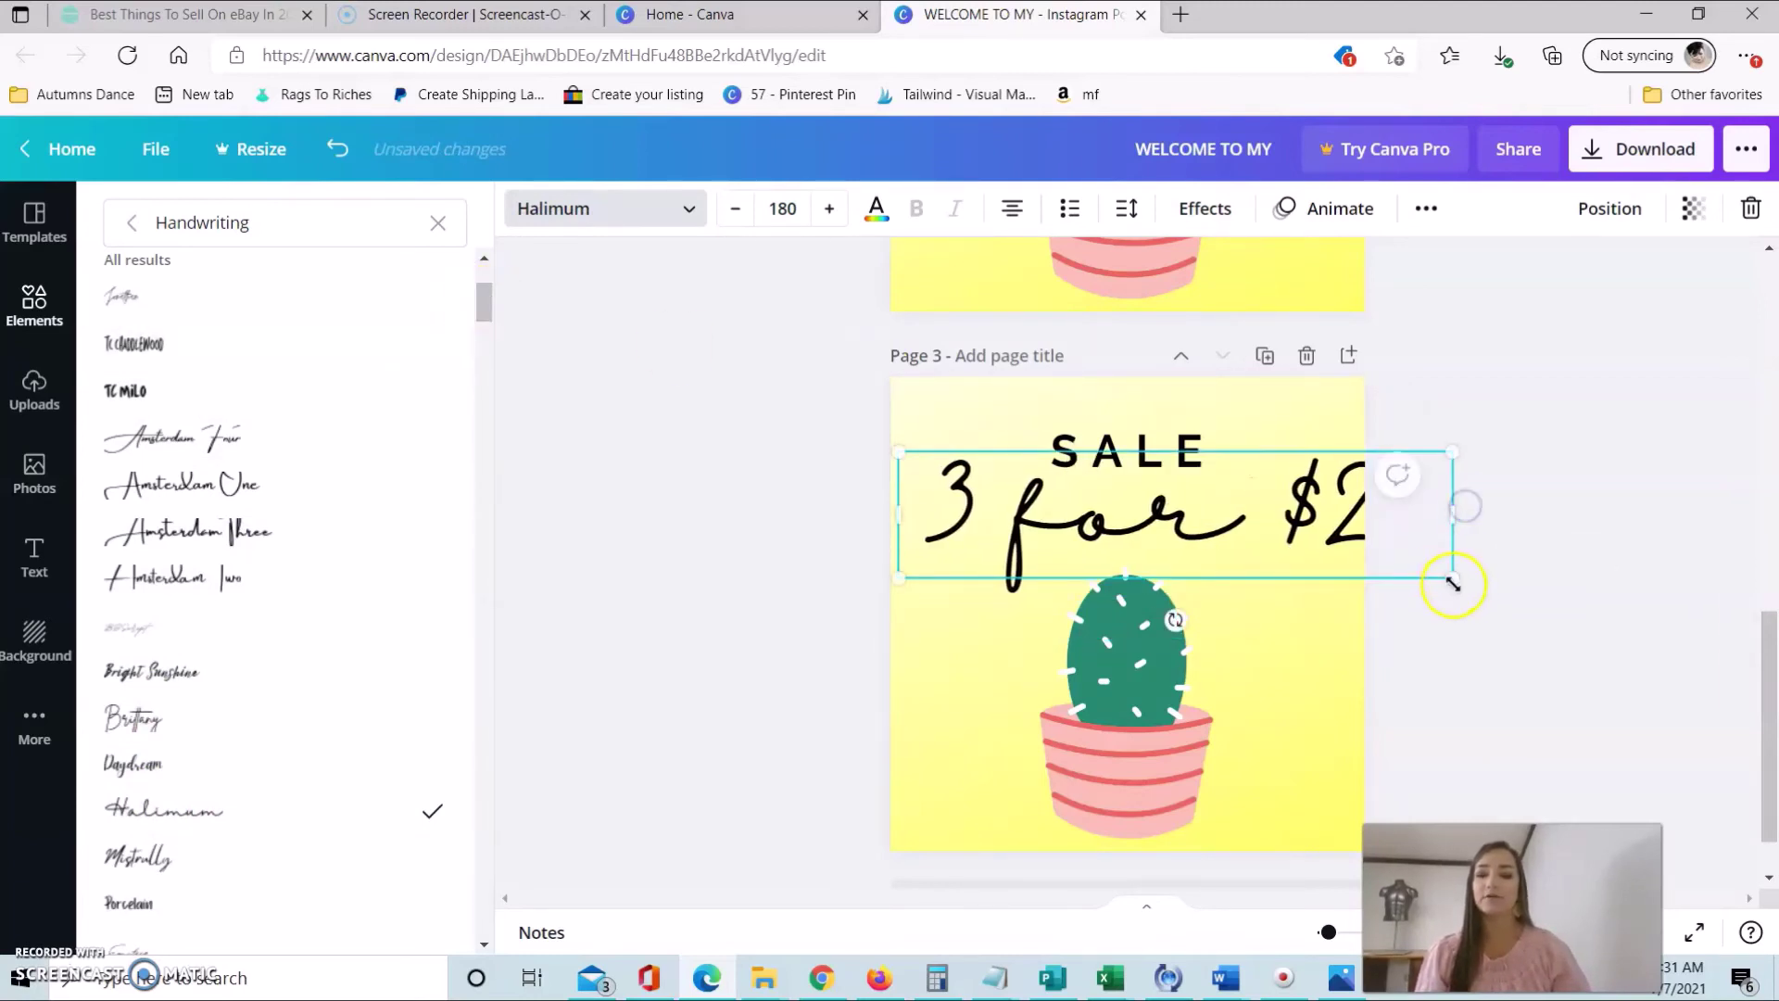
pyautogui.moveTo(1444, 582); pyautogui.dragTo(1299, 547)
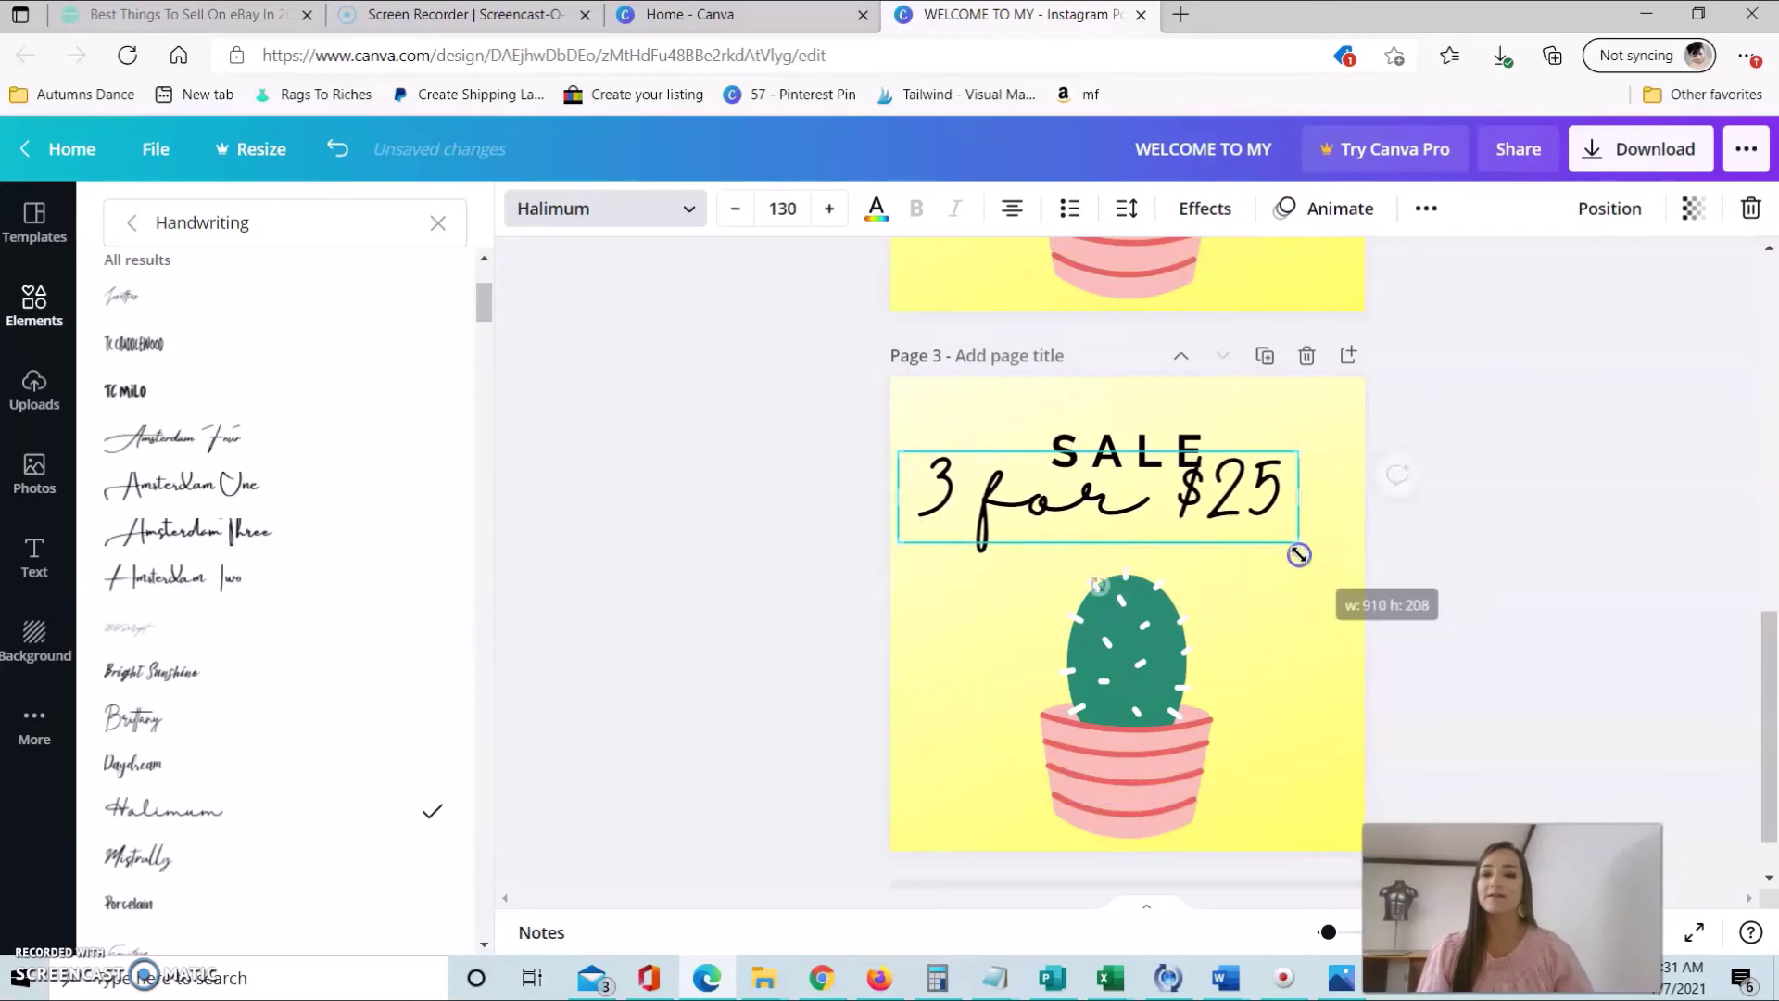
pyautogui.moveTo(1196, 513); pyautogui.dragTo(1236, 541)
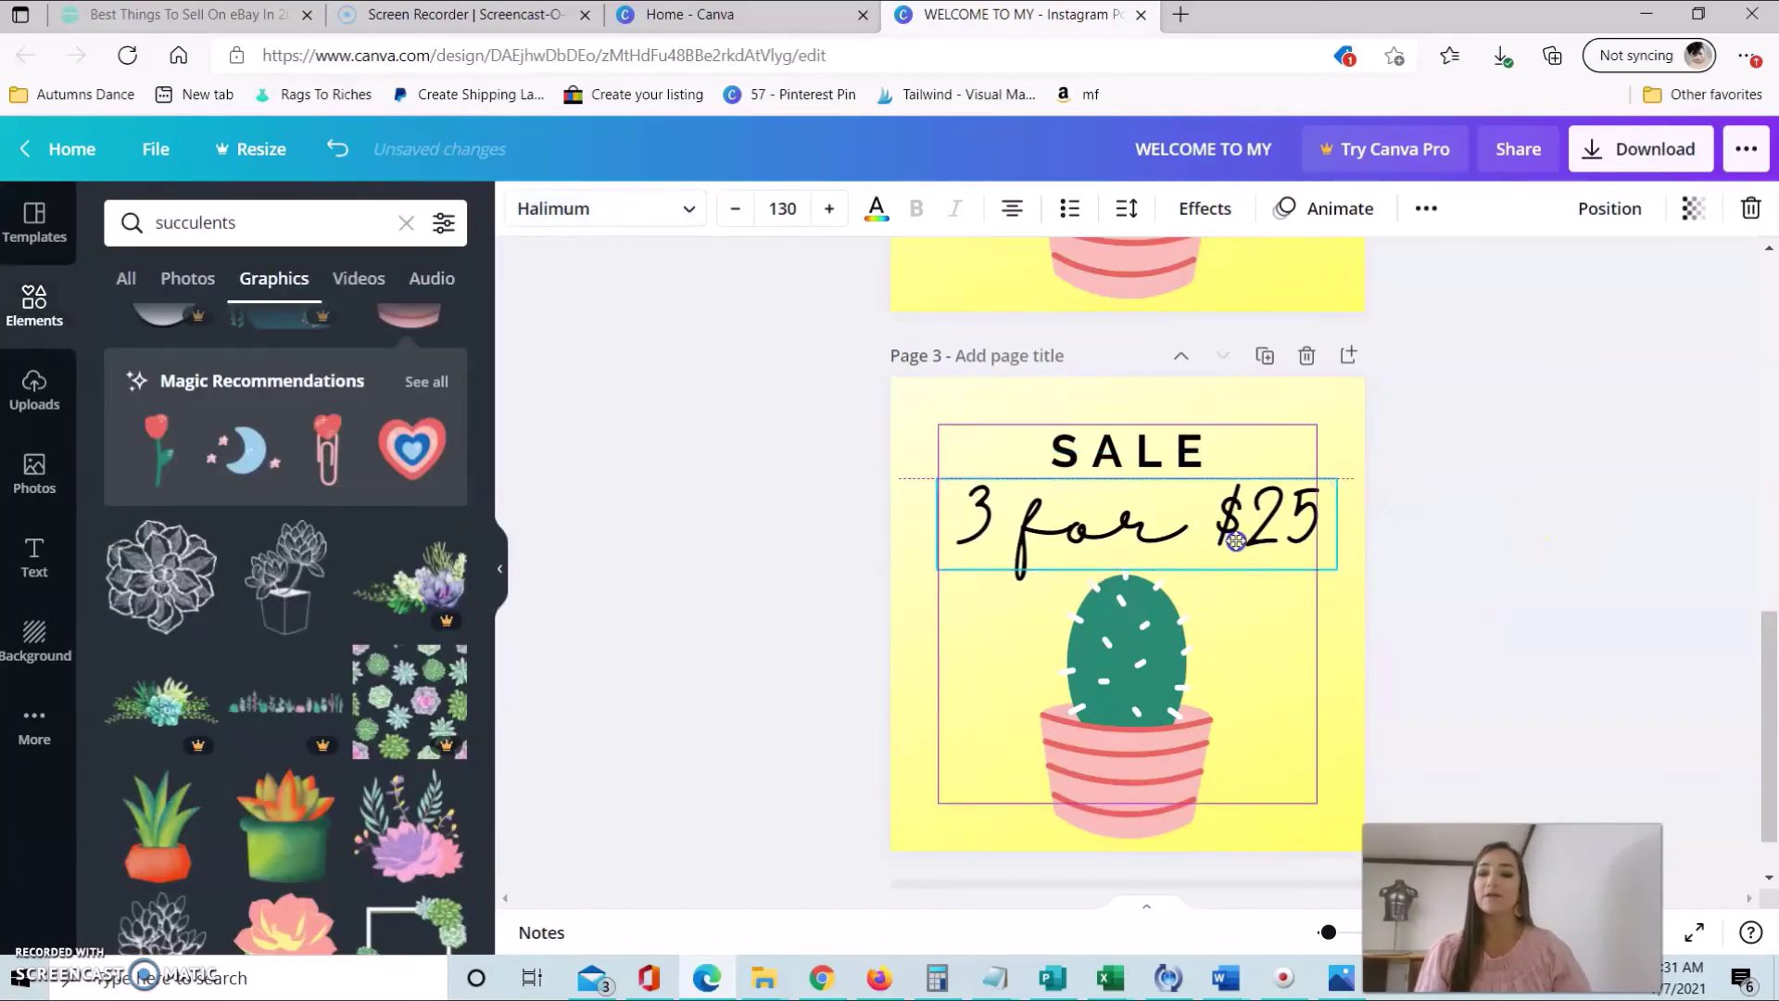
pyautogui.click(1649, 539)
pyautogui.click(1131, 454)
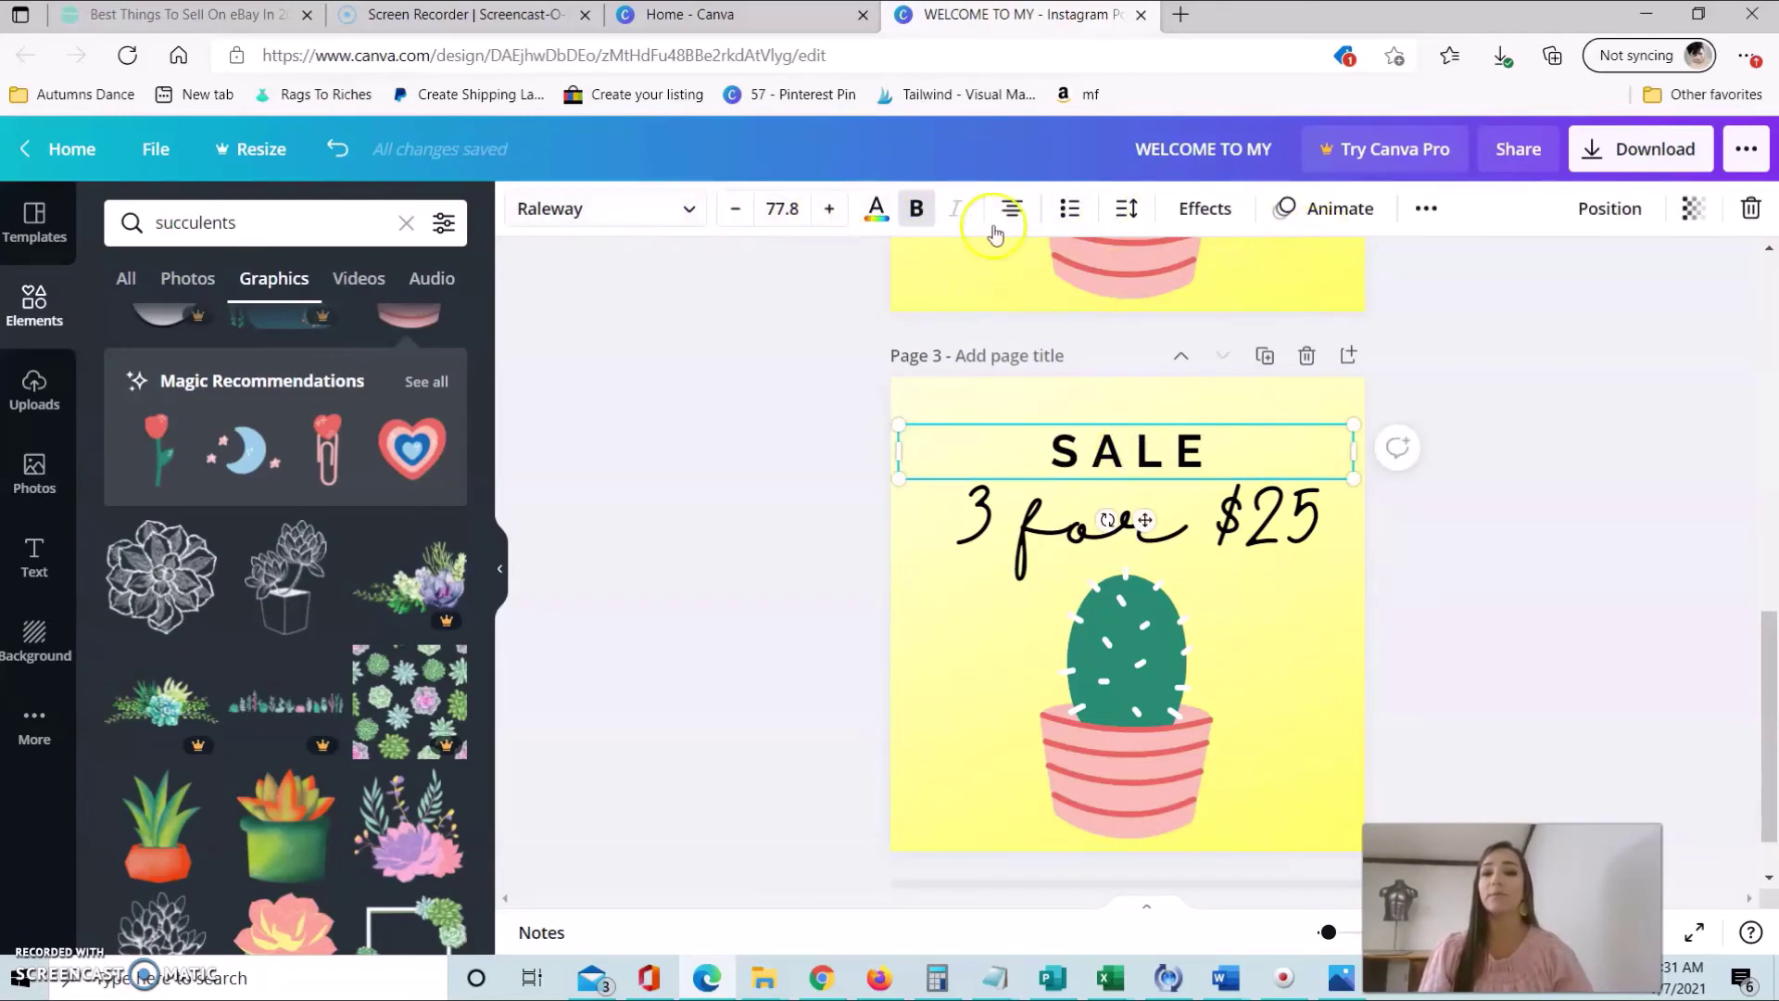
# - Make the SALE text black after briefly trying white
pyautogui.click(876, 215)
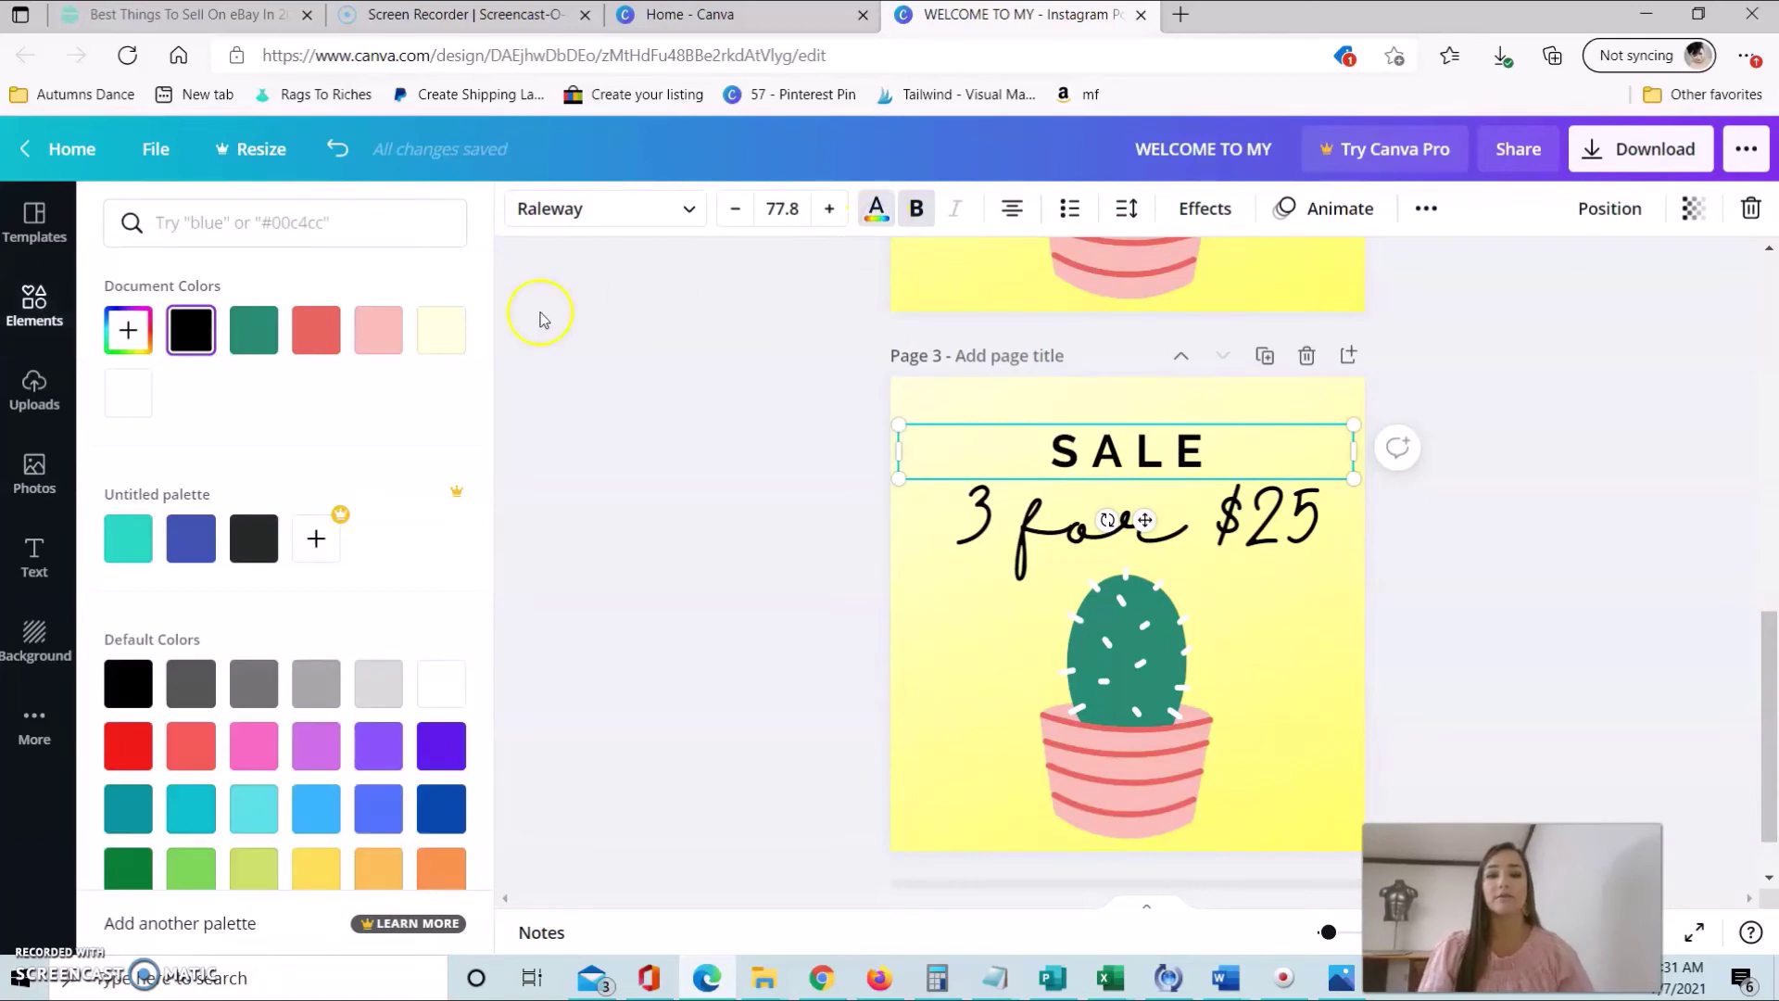
pyautogui.click(441, 686)
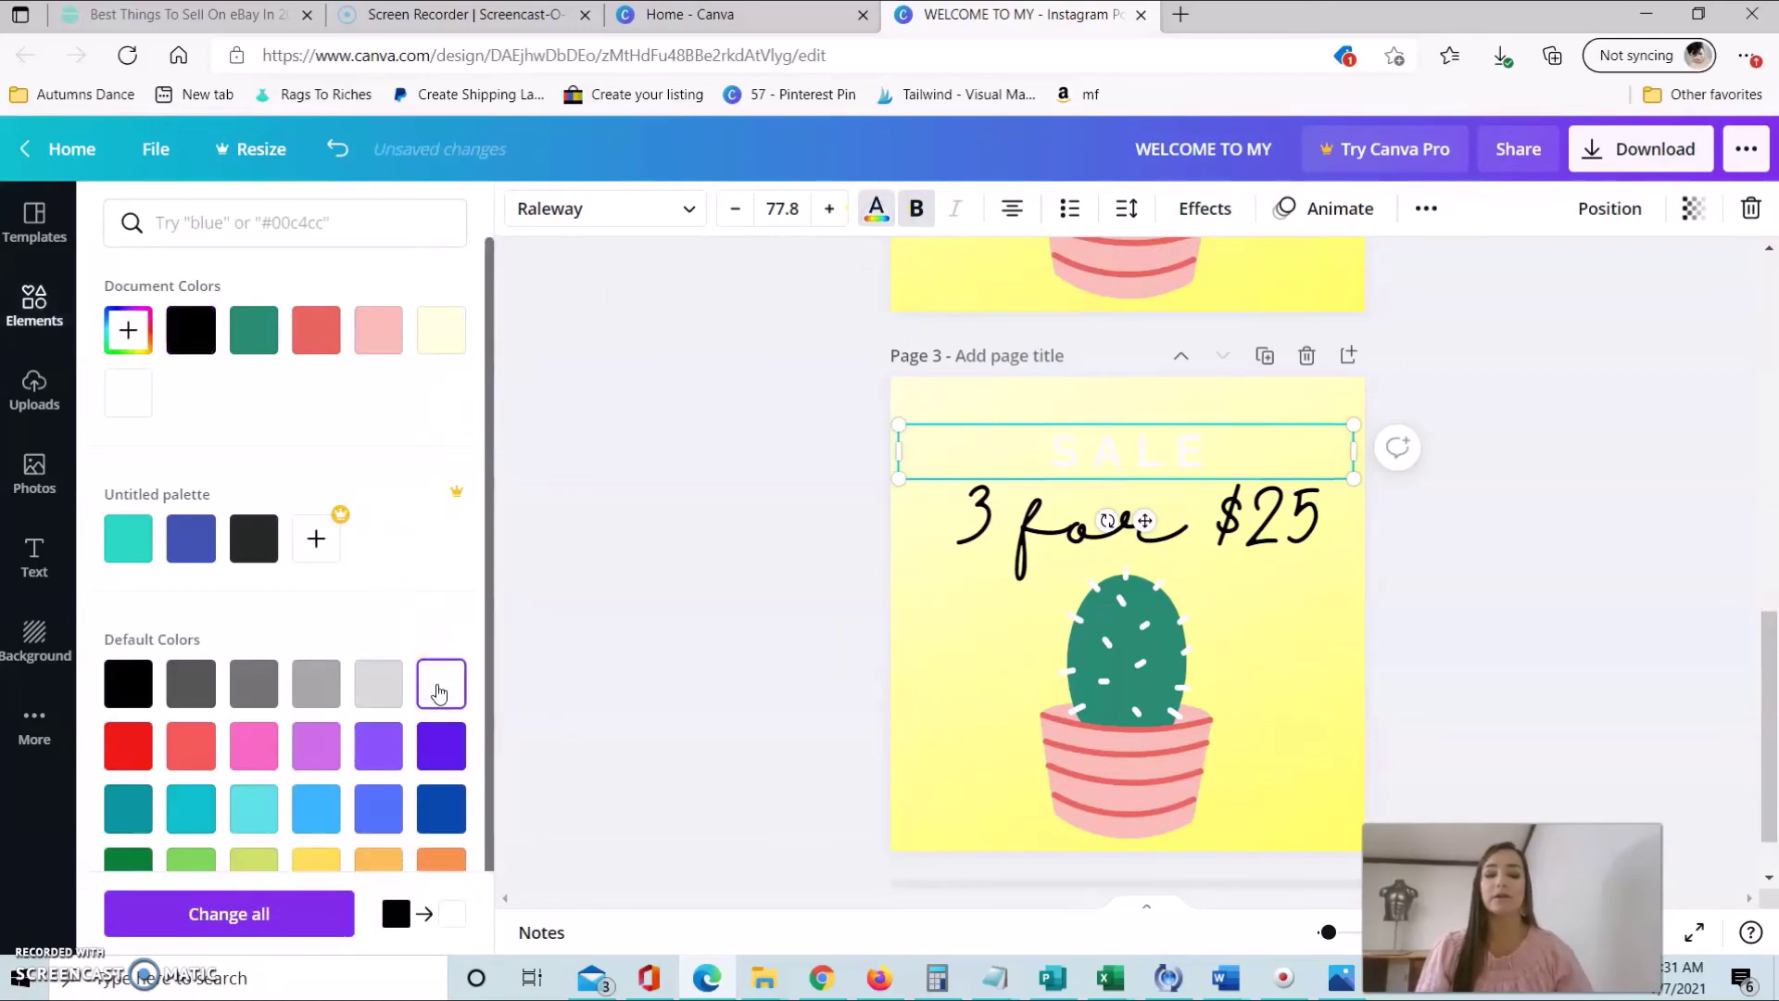
pyautogui.click(132, 687)
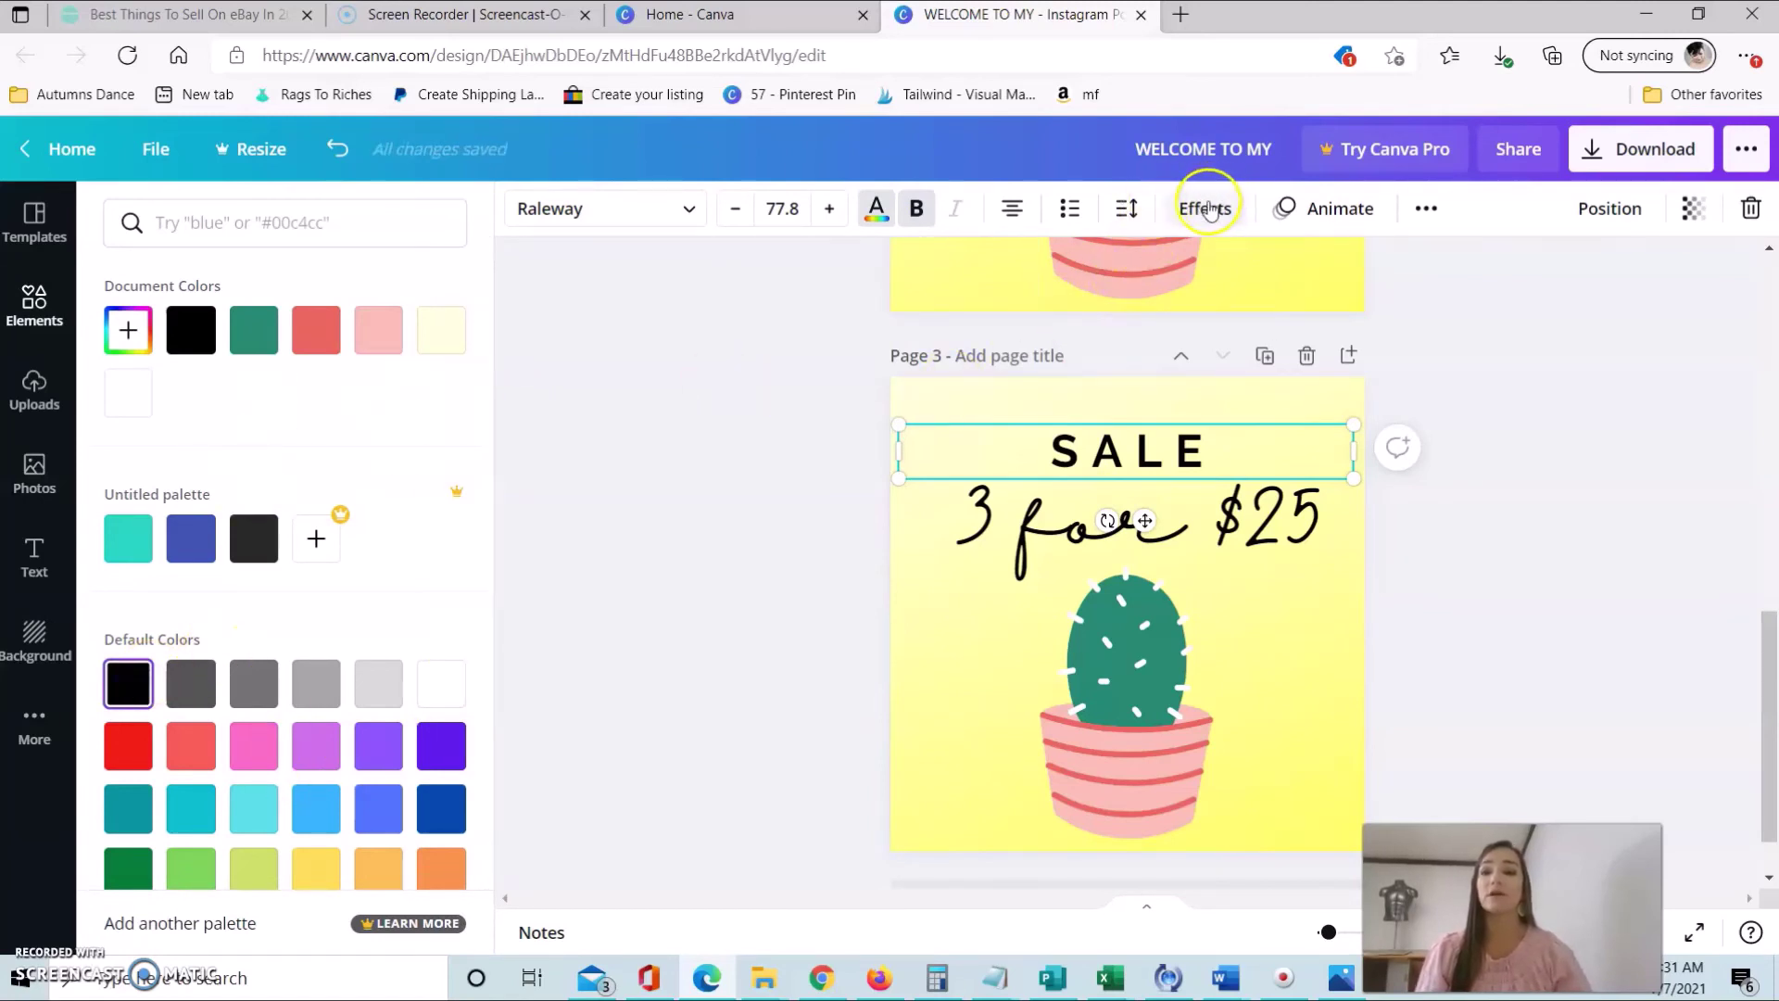
# - Set SALE's letter spacing moderately wide, widening then slightly reducing it
pyautogui.click(1127, 209)
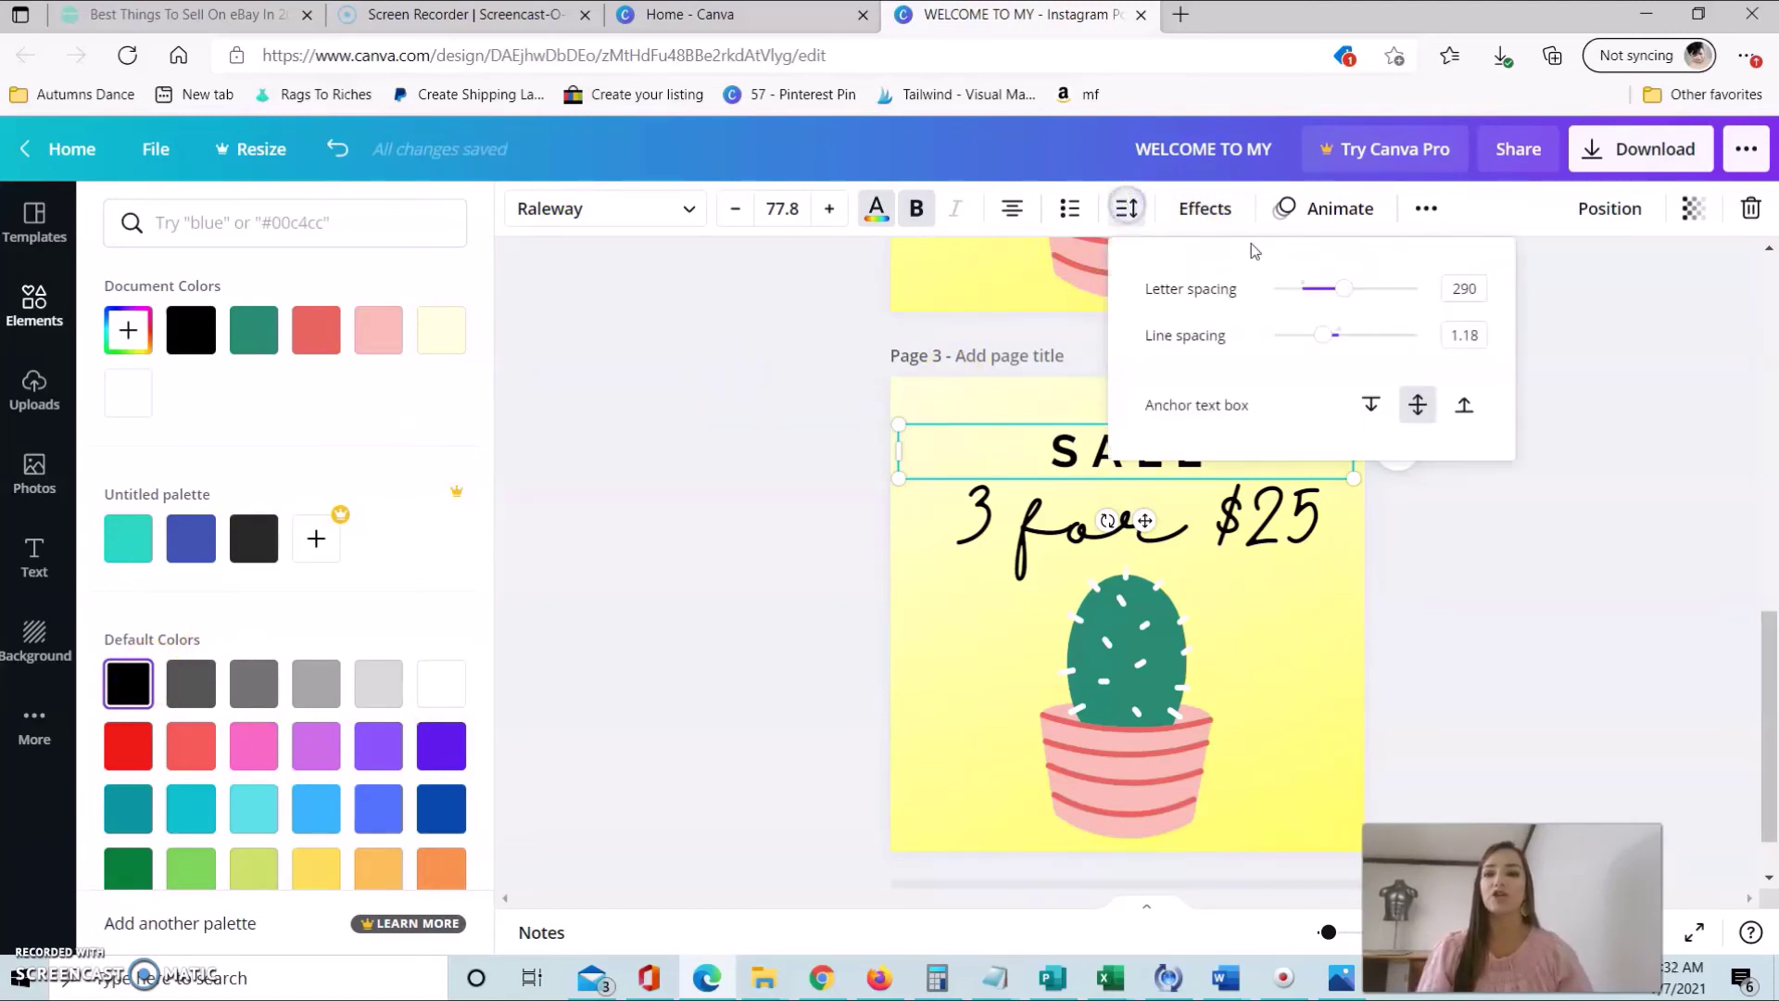
pyautogui.click(1362, 295)
pyautogui.moveTo(1349, 297)
pyautogui.mouseDown()
pyautogui.moveTo(1425, 295)
pyautogui.moveTo(1331, 292)
pyautogui.moveTo(1420, 291)
pyautogui.mouseUp()
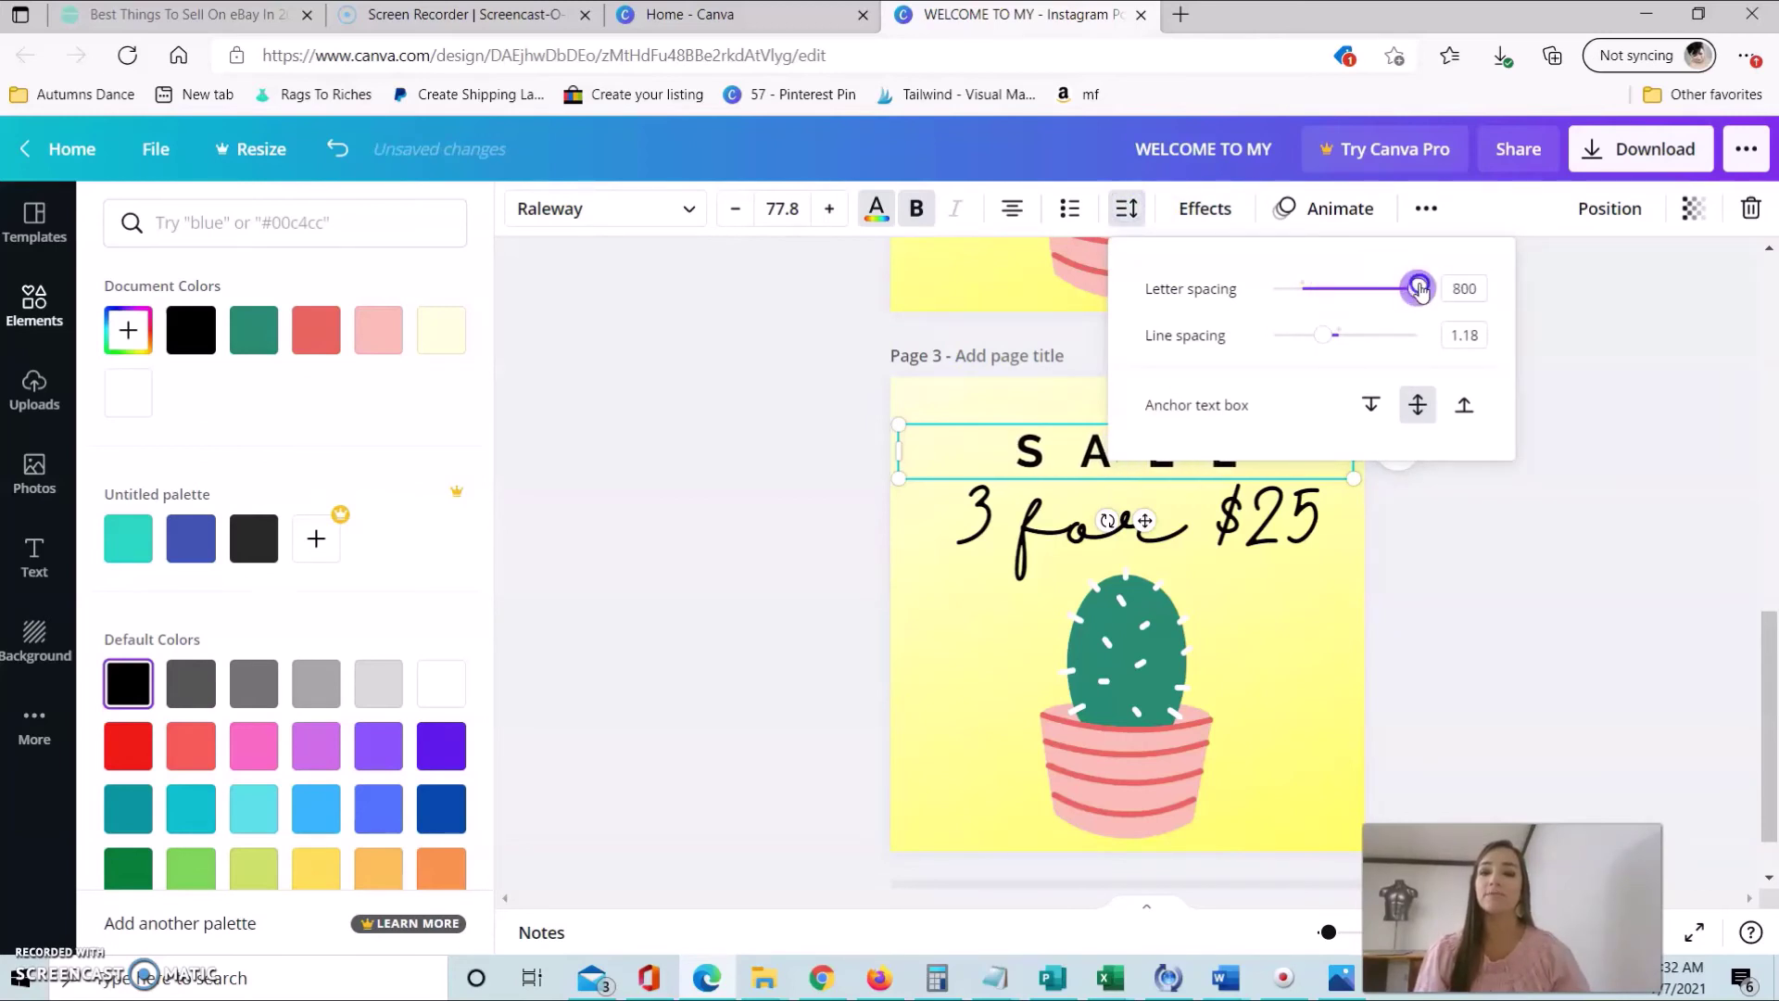
pyautogui.click(1632, 396)
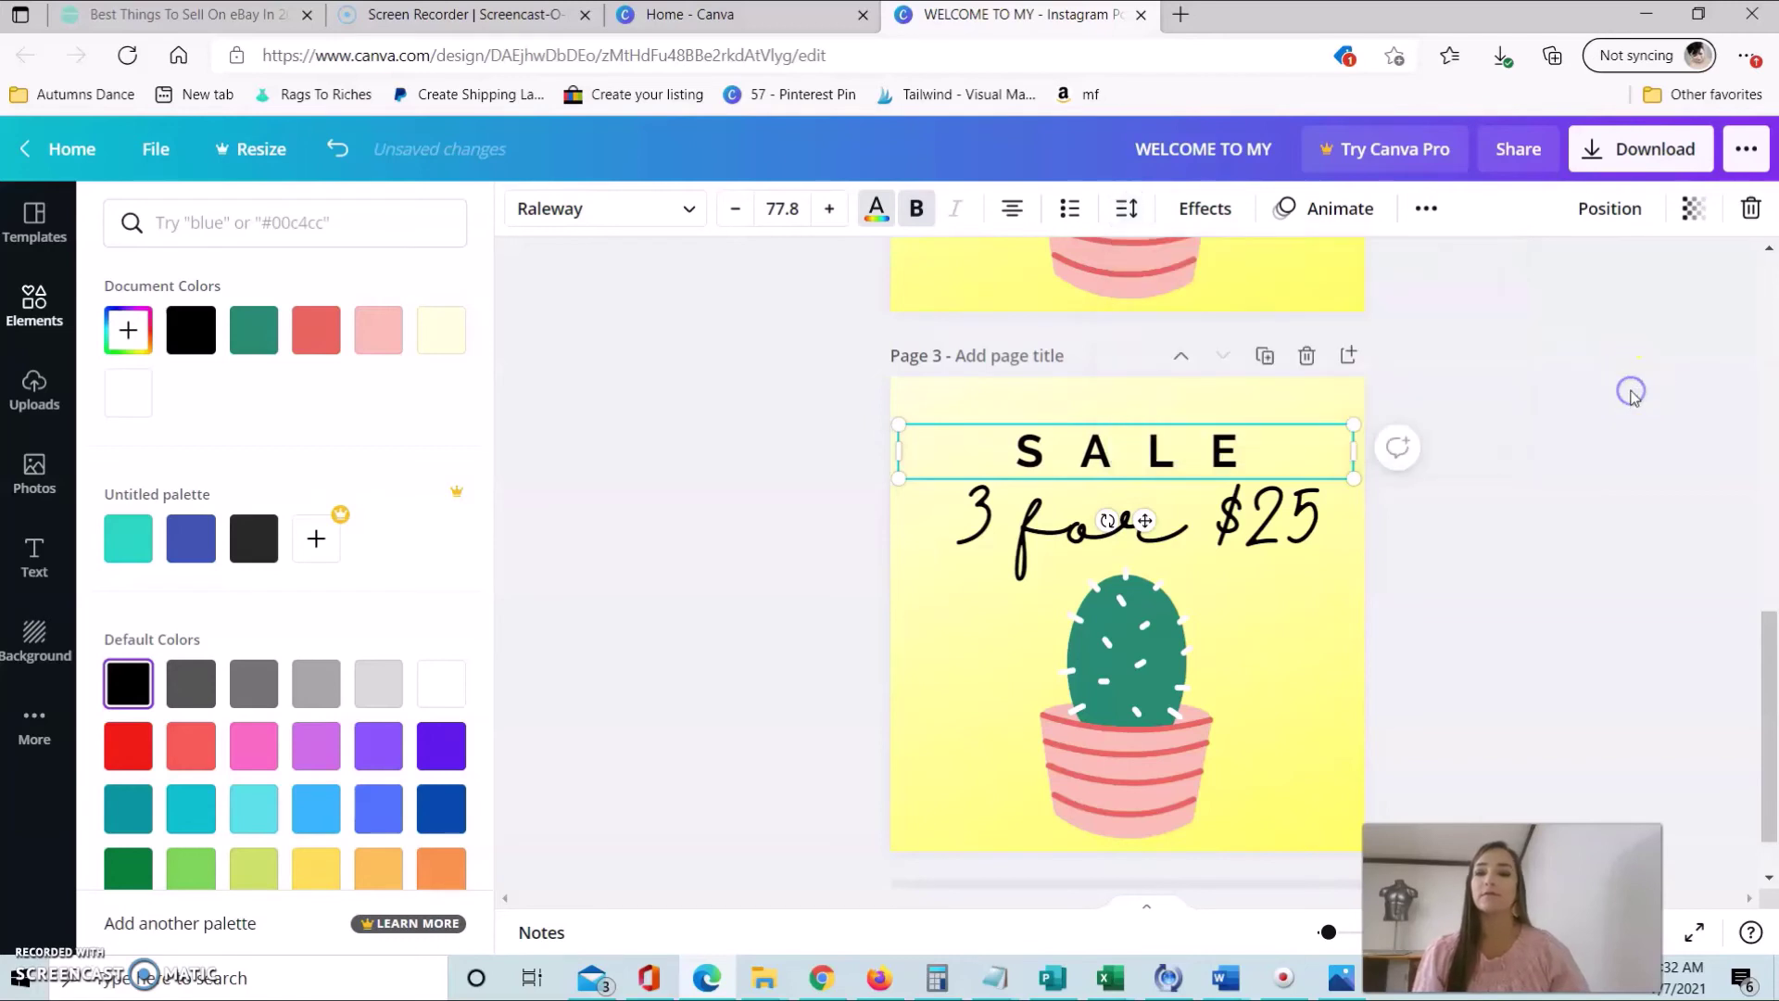
pyautogui.click(1122, 213)
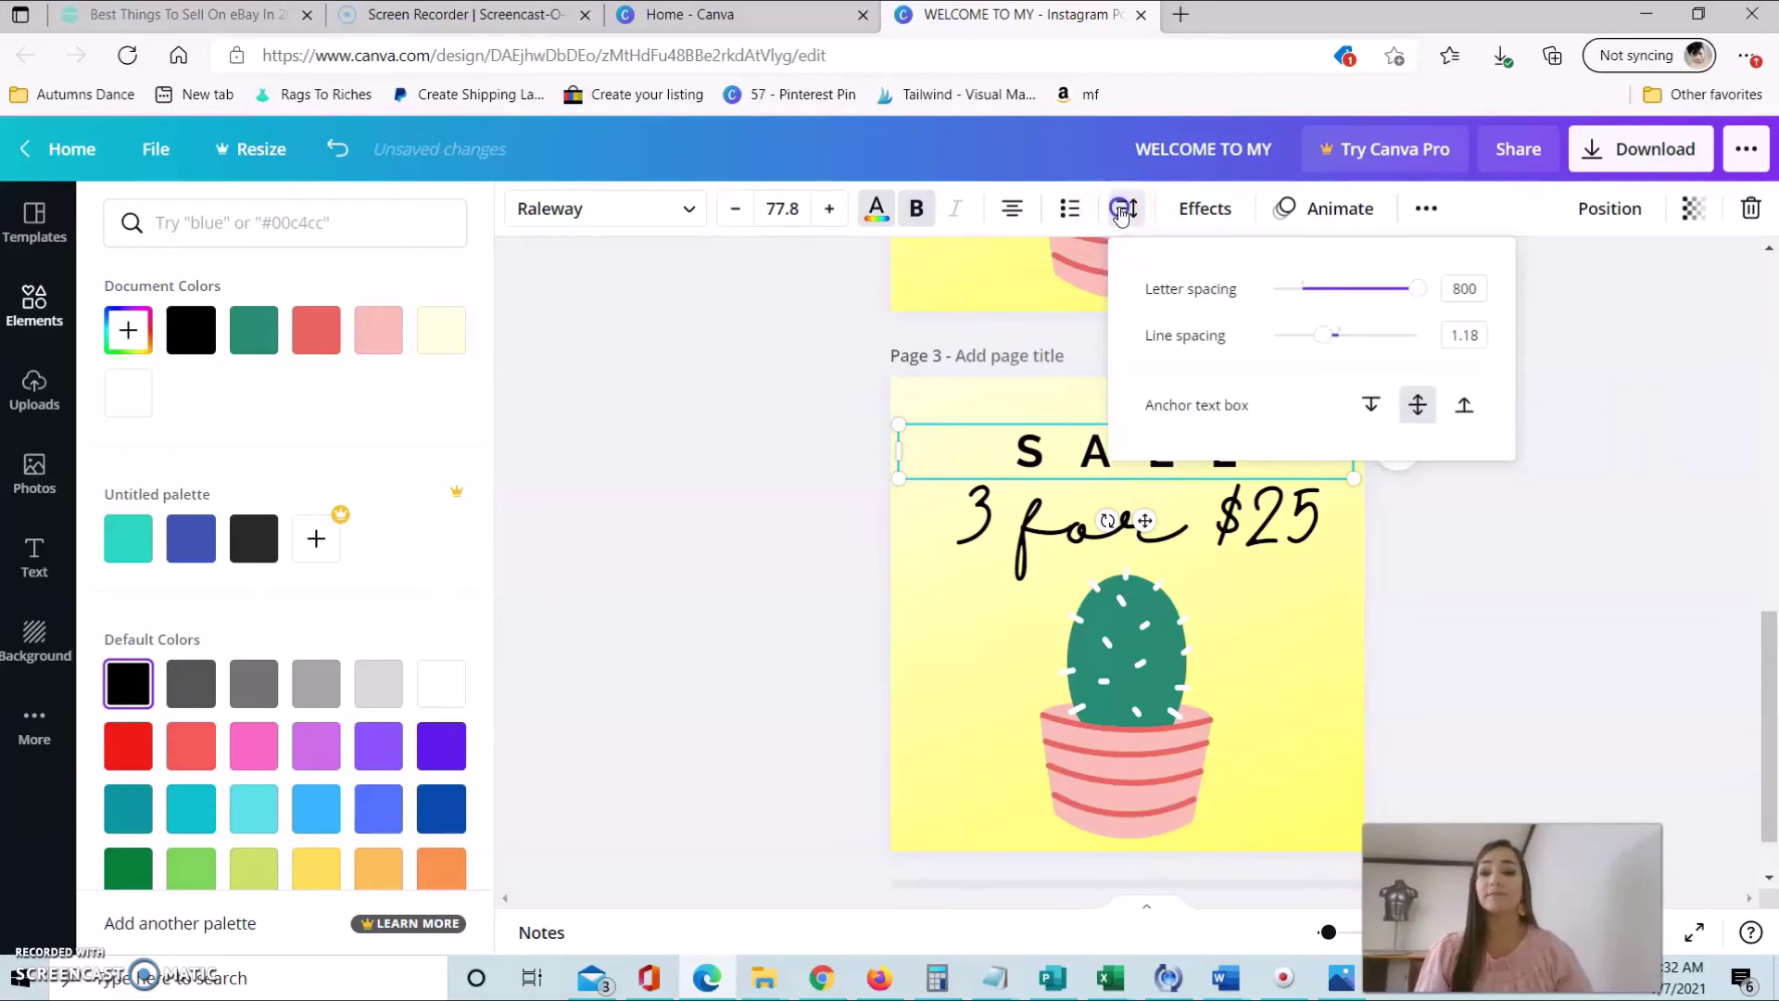
pyautogui.moveTo(1390, 288); pyautogui.dragTo(1353, 289)
pyautogui.click(1538, 370)
pyautogui.click(1231, 206)
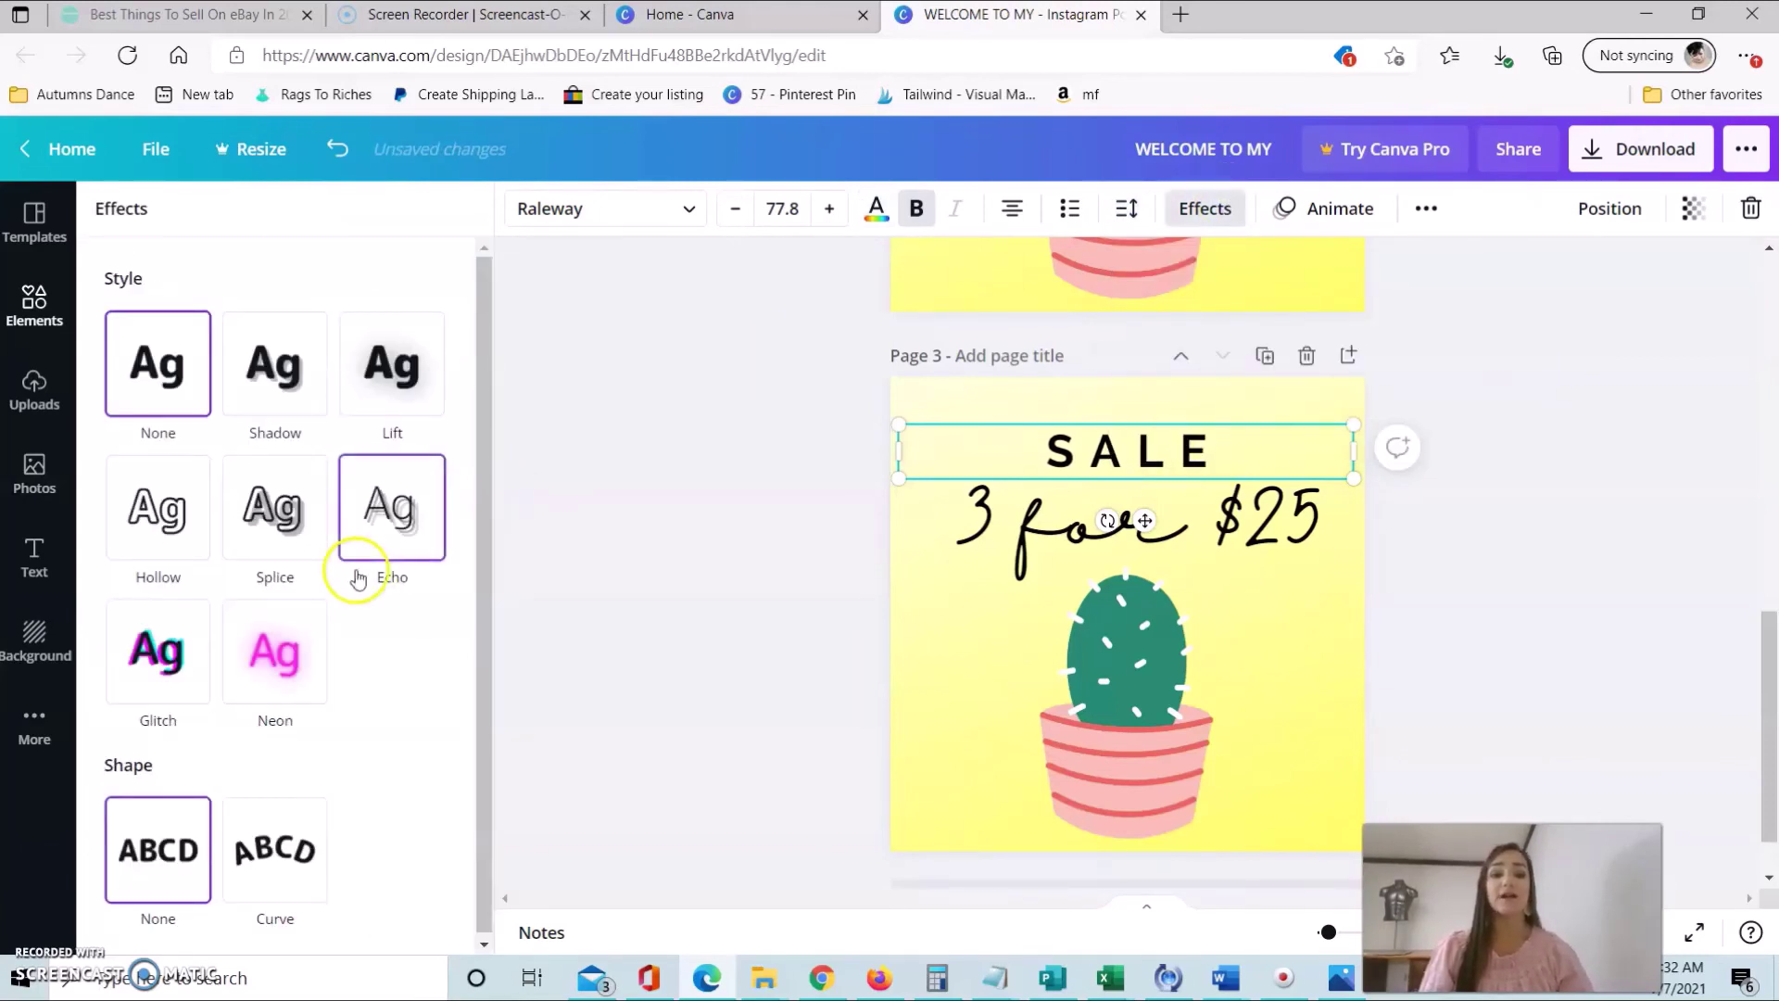
# - Give SALE a drop shadow and a gentle curved arc after trying other effects
pyautogui.click(172, 541)
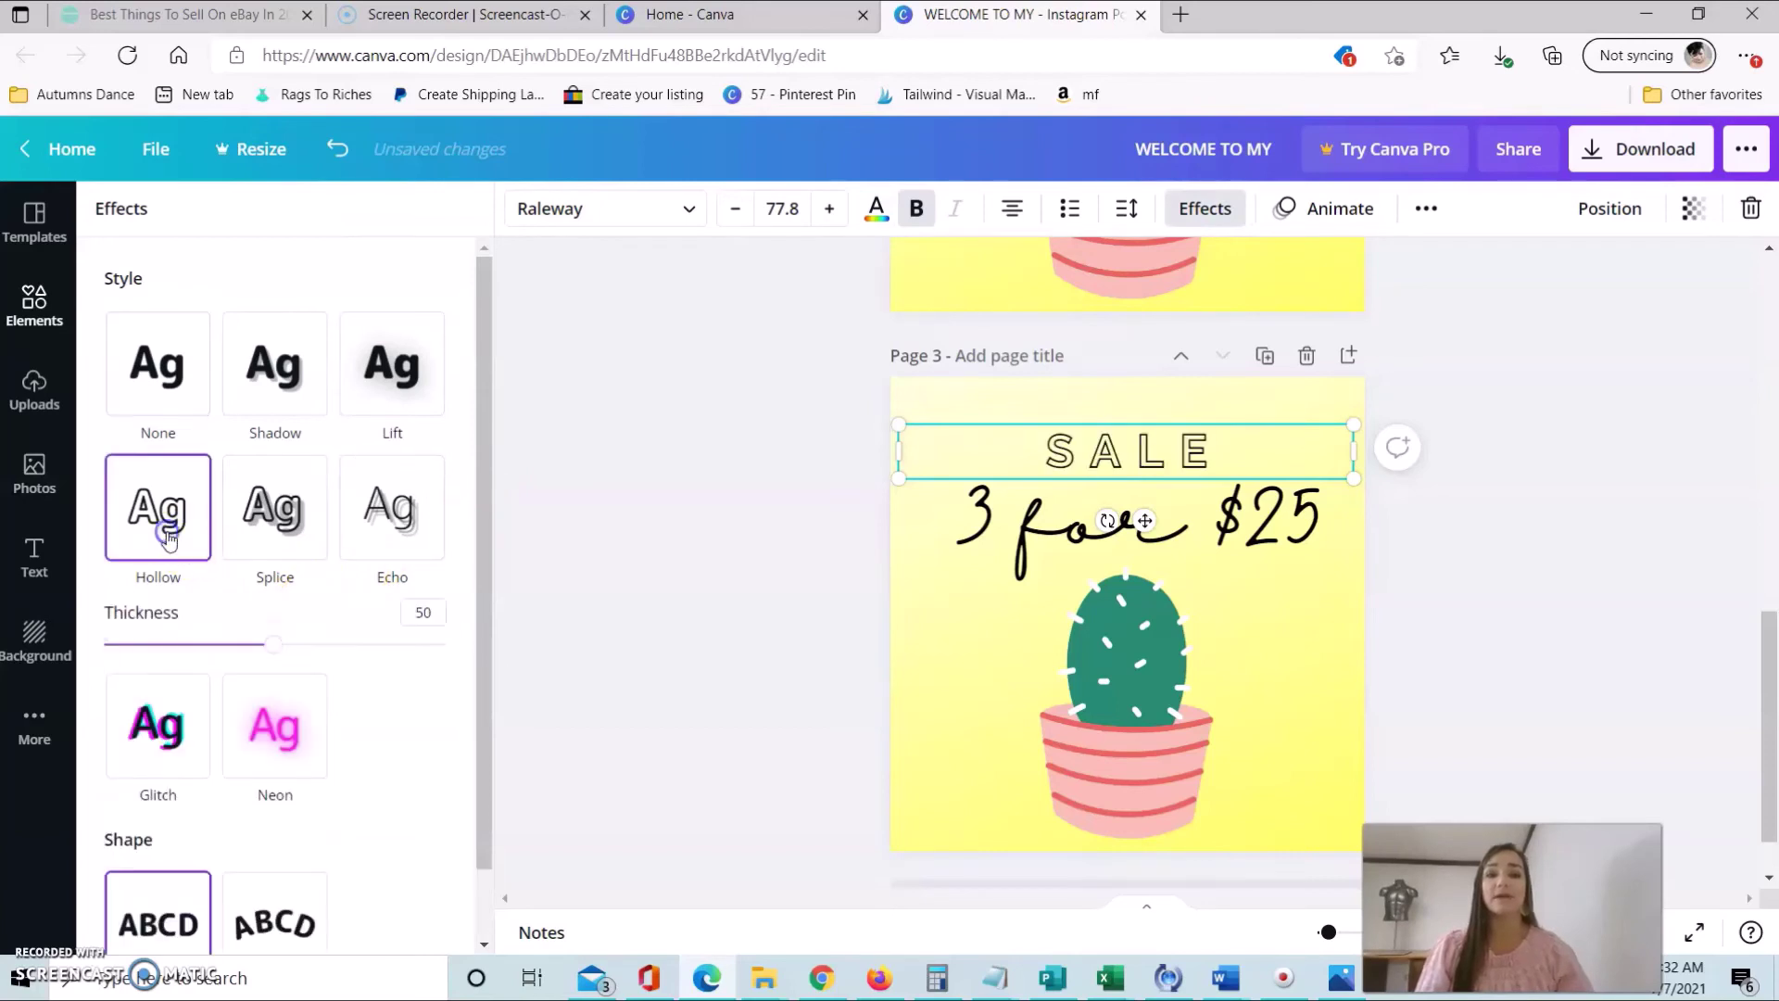
pyautogui.click(268, 521)
pyautogui.click(378, 522)
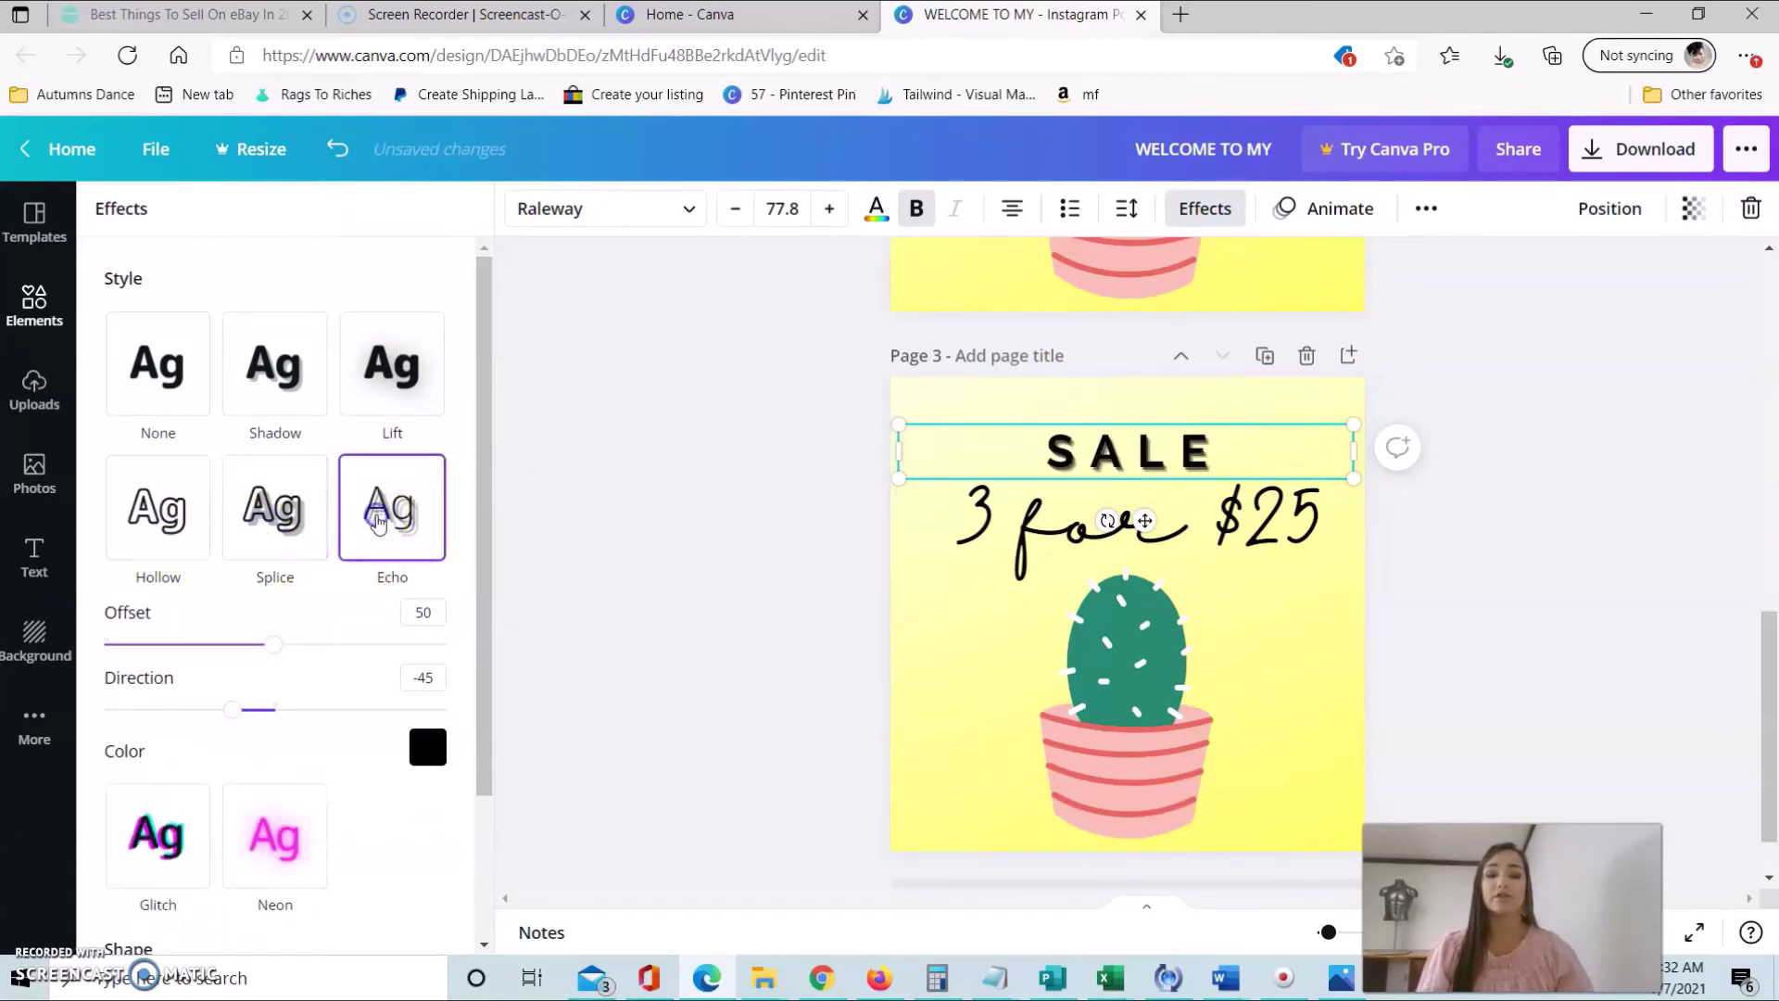
pyautogui.click(389, 363)
pyautogui.click(273, 363)
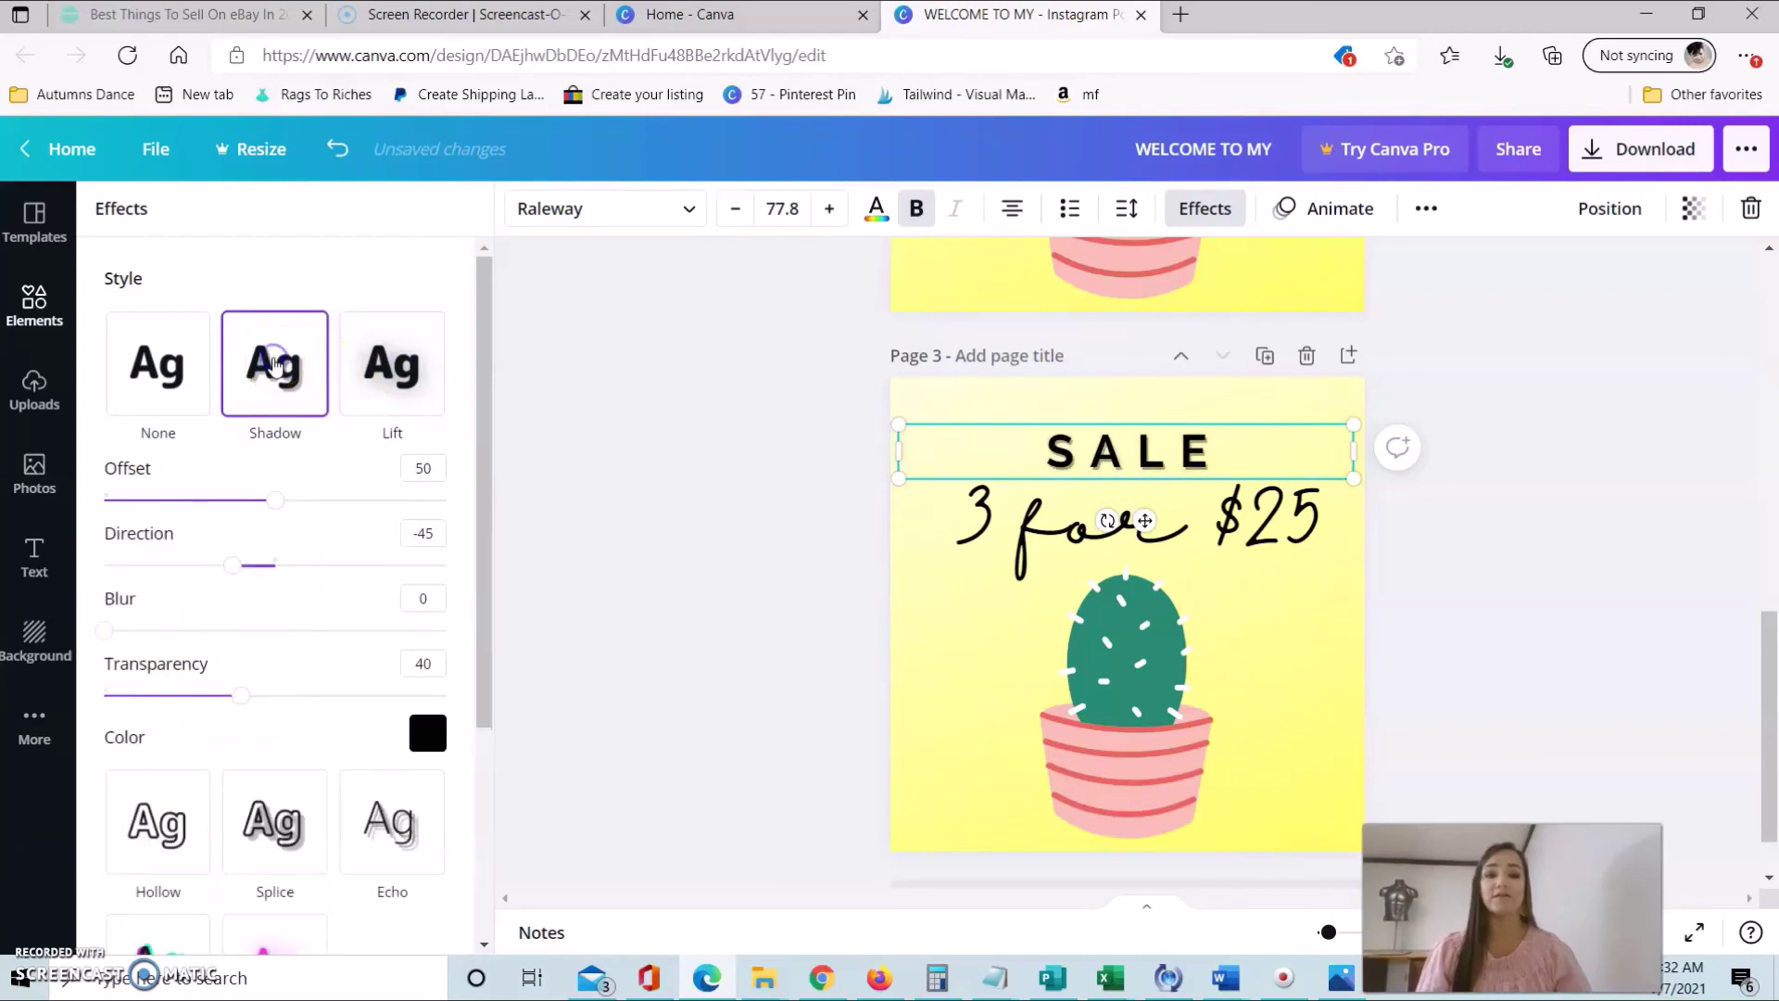
pyautogui.moveTo(480, 421); pyautogui.dragTo(486, 650)
pyautogui.click(287, 865)
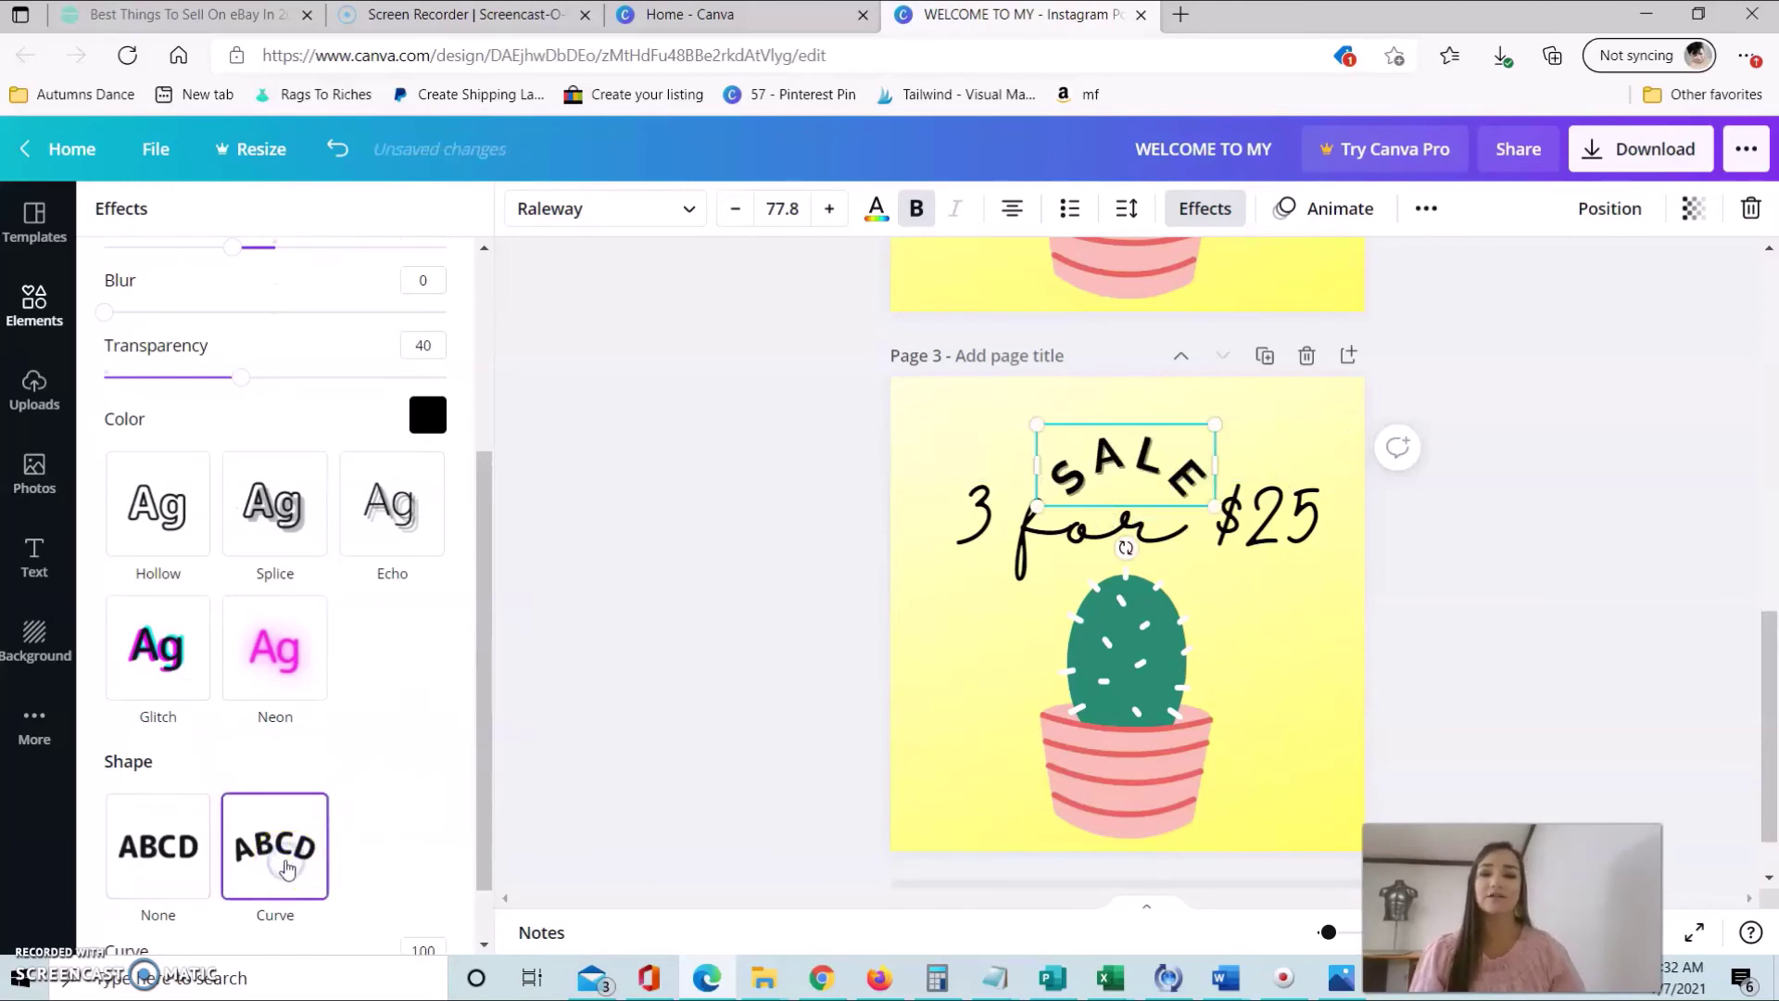
pyautogui.moveTo(492, 683); pyautogui.dragTo(488, 783)
pyautogui.moveTo(446, 908)
pyautogui.mouseDown()
pyautogui.moveTo(349, 905)
pyautogui.moveTo(397, 908)
pyautogui.mouseUp()
pyautogui.press('Escape')
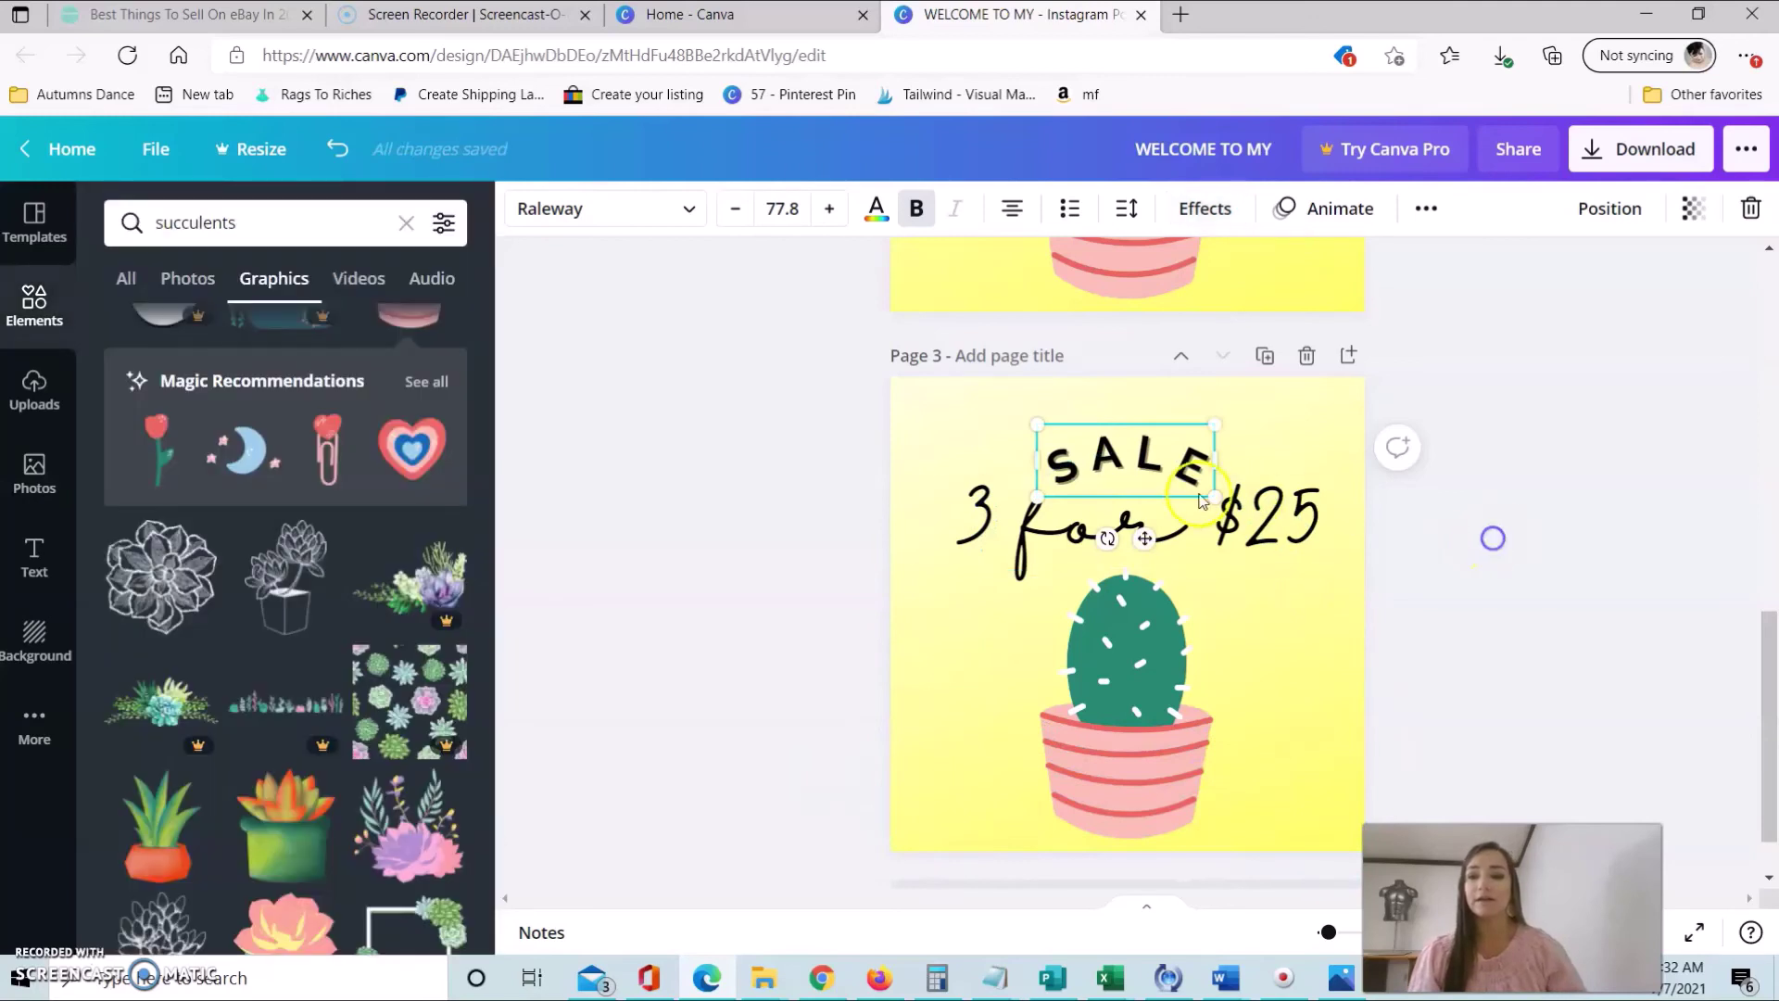
# - Move SALE up, enlarge it, and centre it above '3 for $25'
pyautogui.moveTo(1149, 468); pyautogui.dragTo(1148, 440)
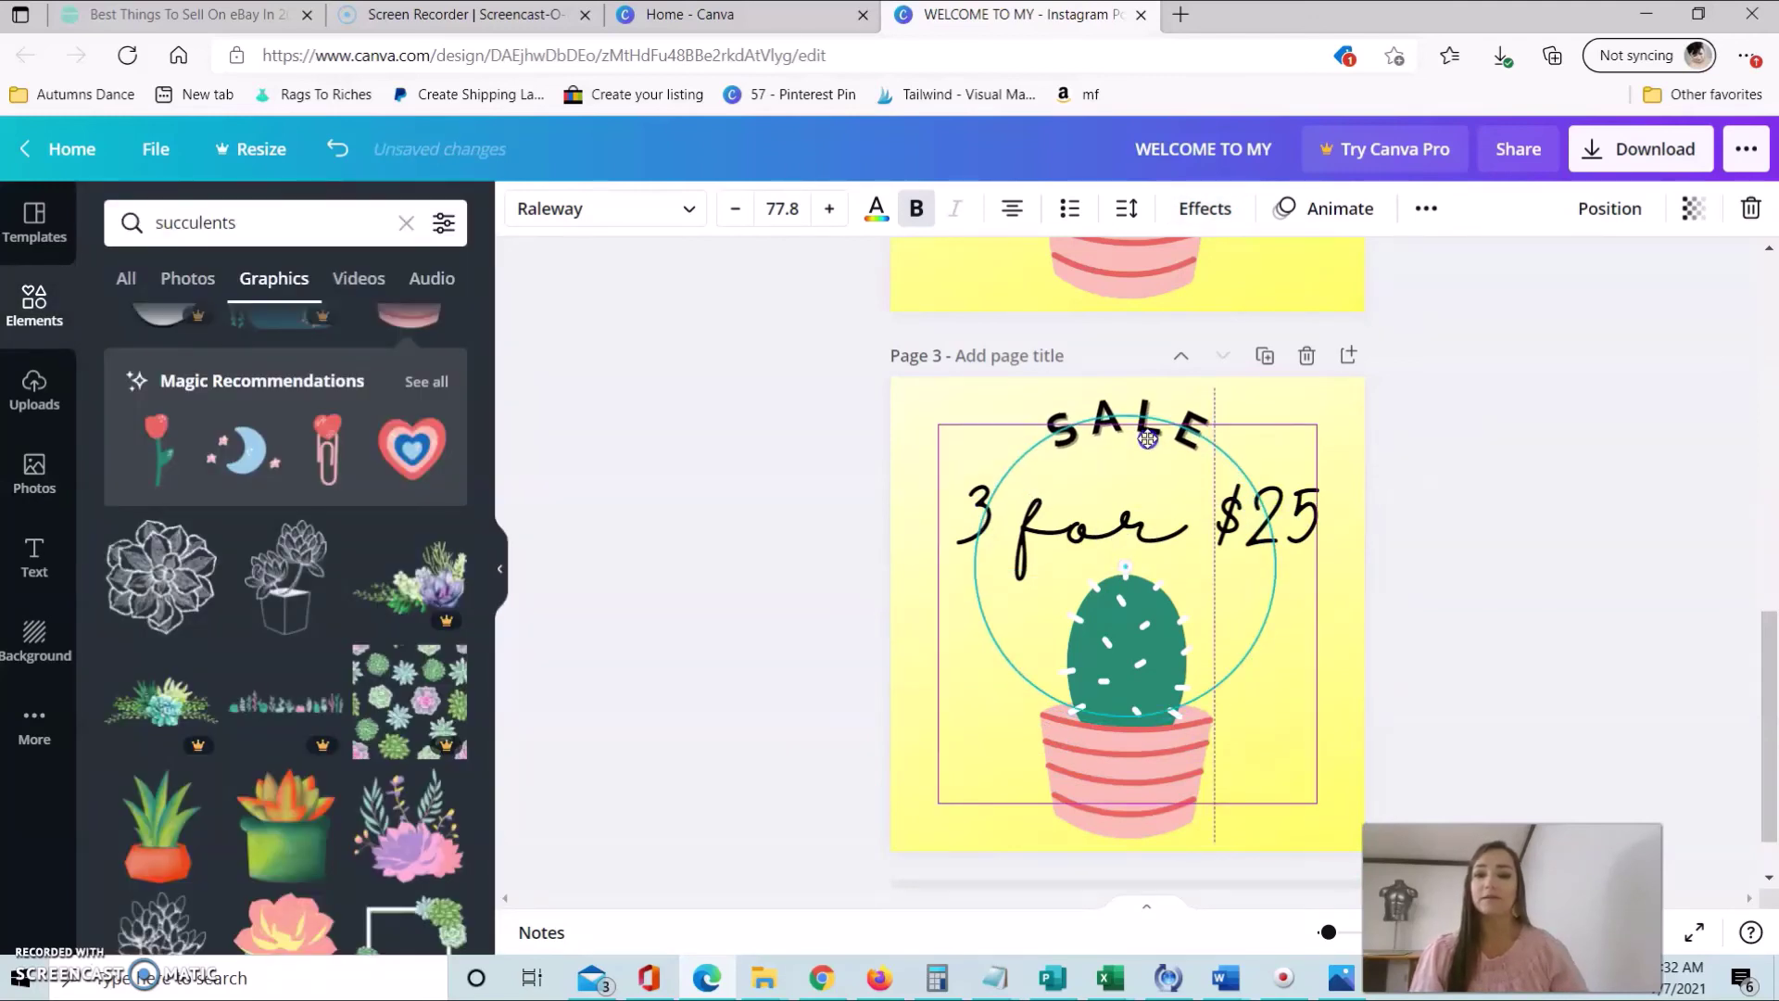
pyautogui.click(1548, 469)
pyautogui.click(1140, 426)
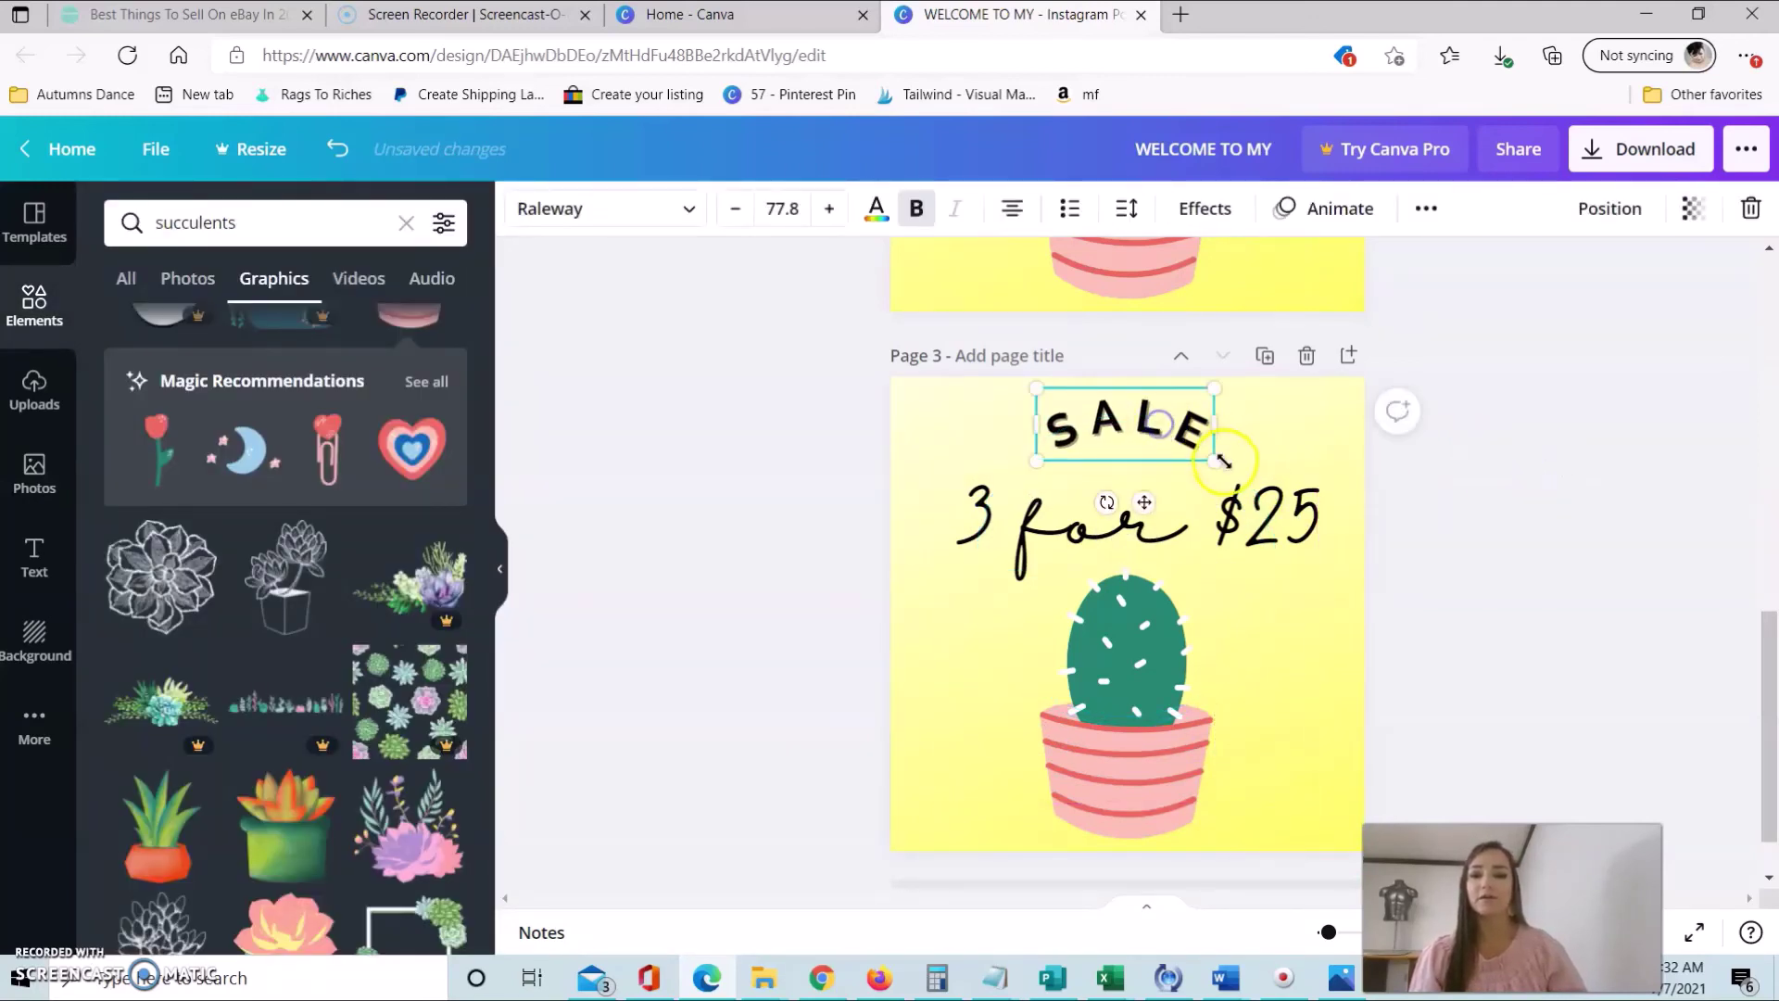
pyautogui.moveTo(1223, 461); pyautogui.dragTo(1394, 488)
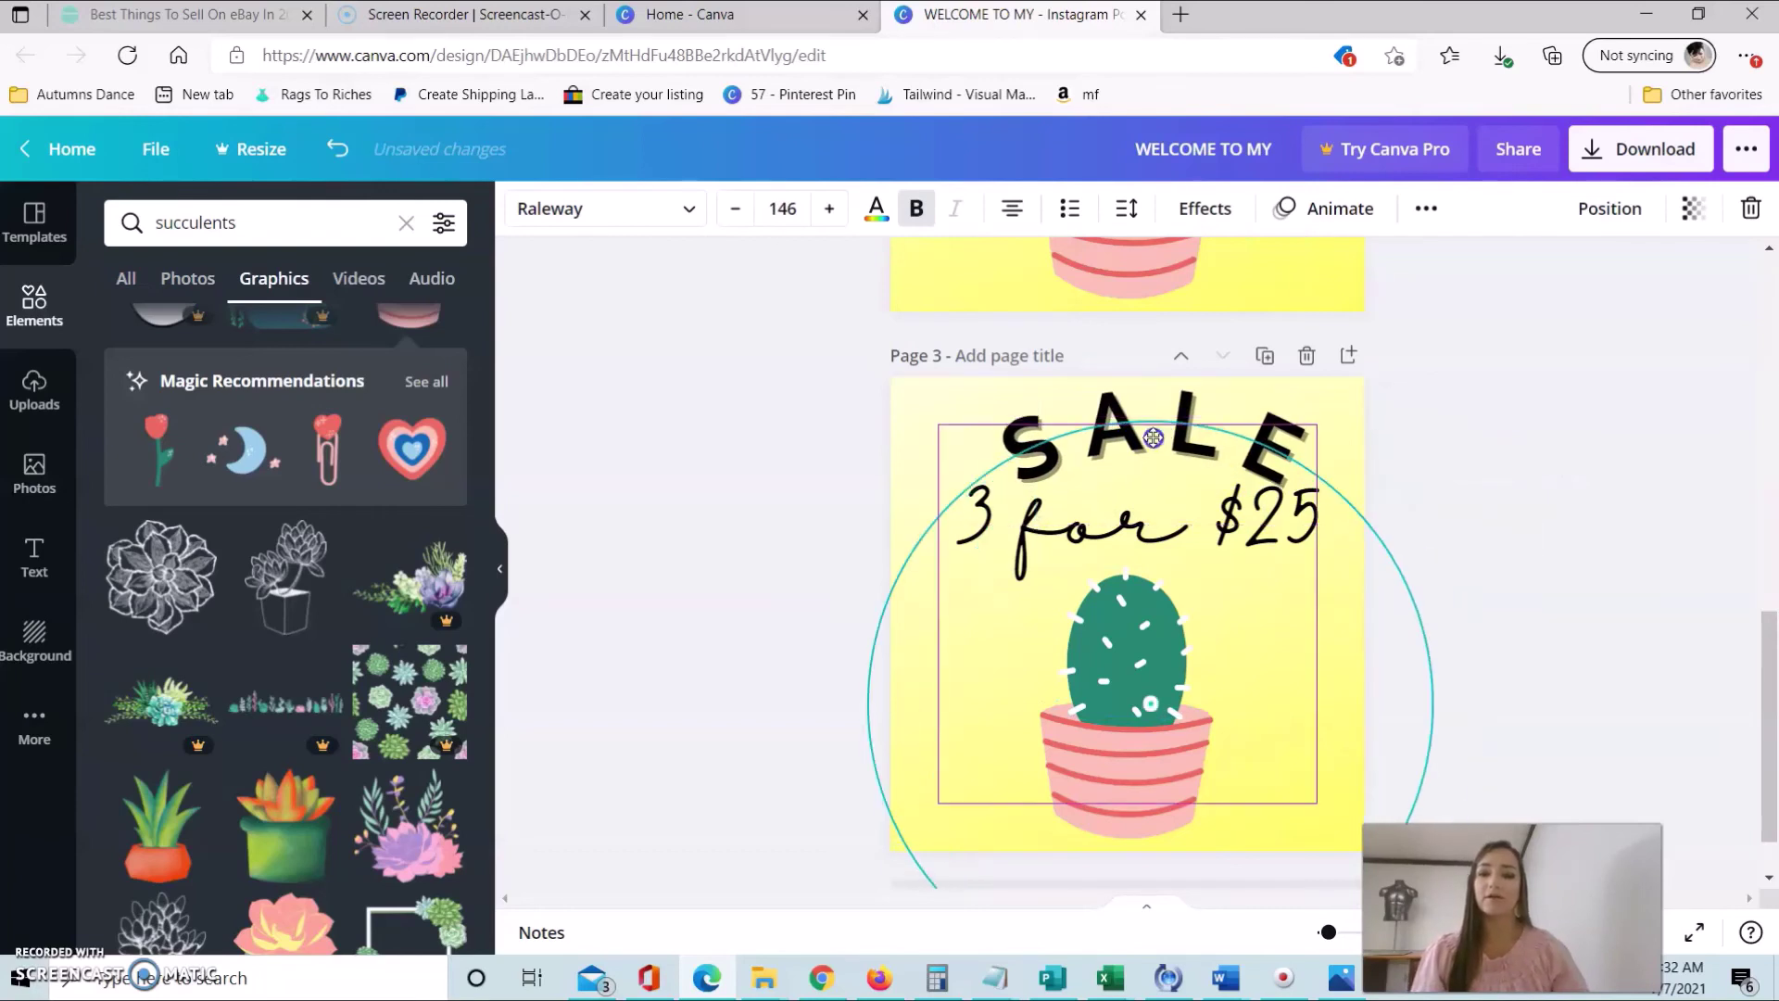
pyautogui.moveTo(1153, 437); pyautogui.dragTo(1132, 432)
# - Review the finished pages and open download options set to PNG for all 3 pages
pyautogui.click(1508, 444)
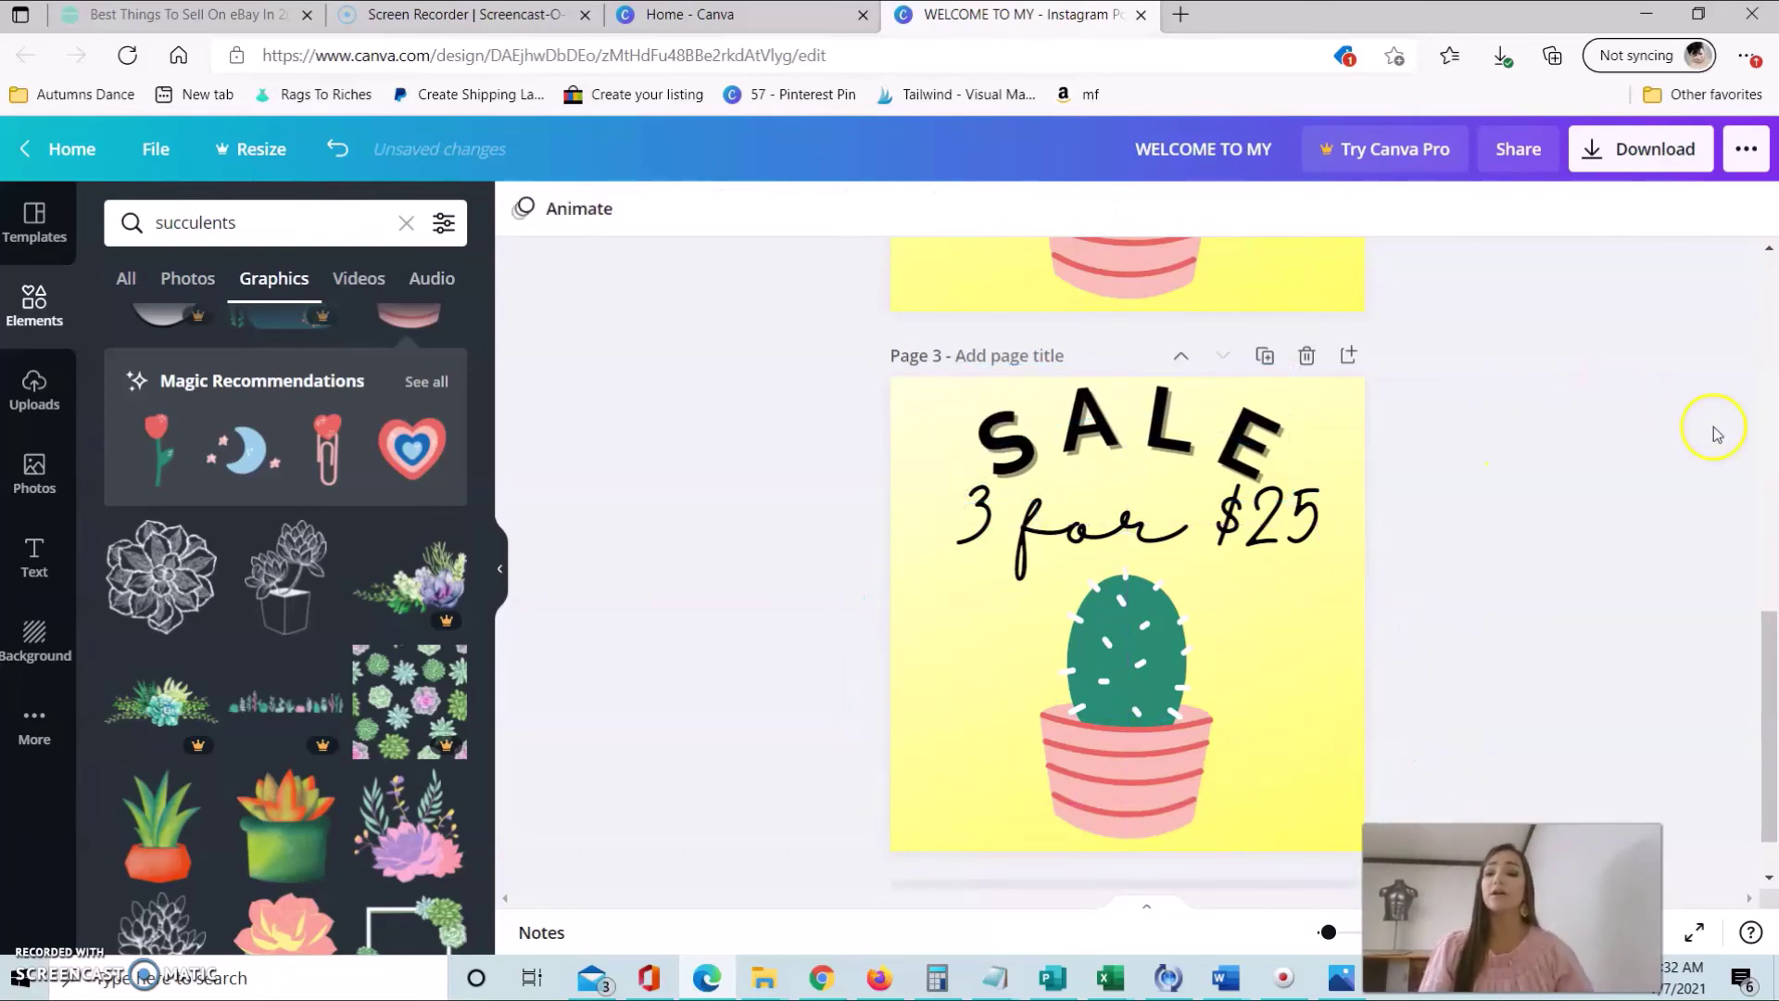
pyautogui.moveTo(1772, 728); pyautogui.dragTo(1762, 295)
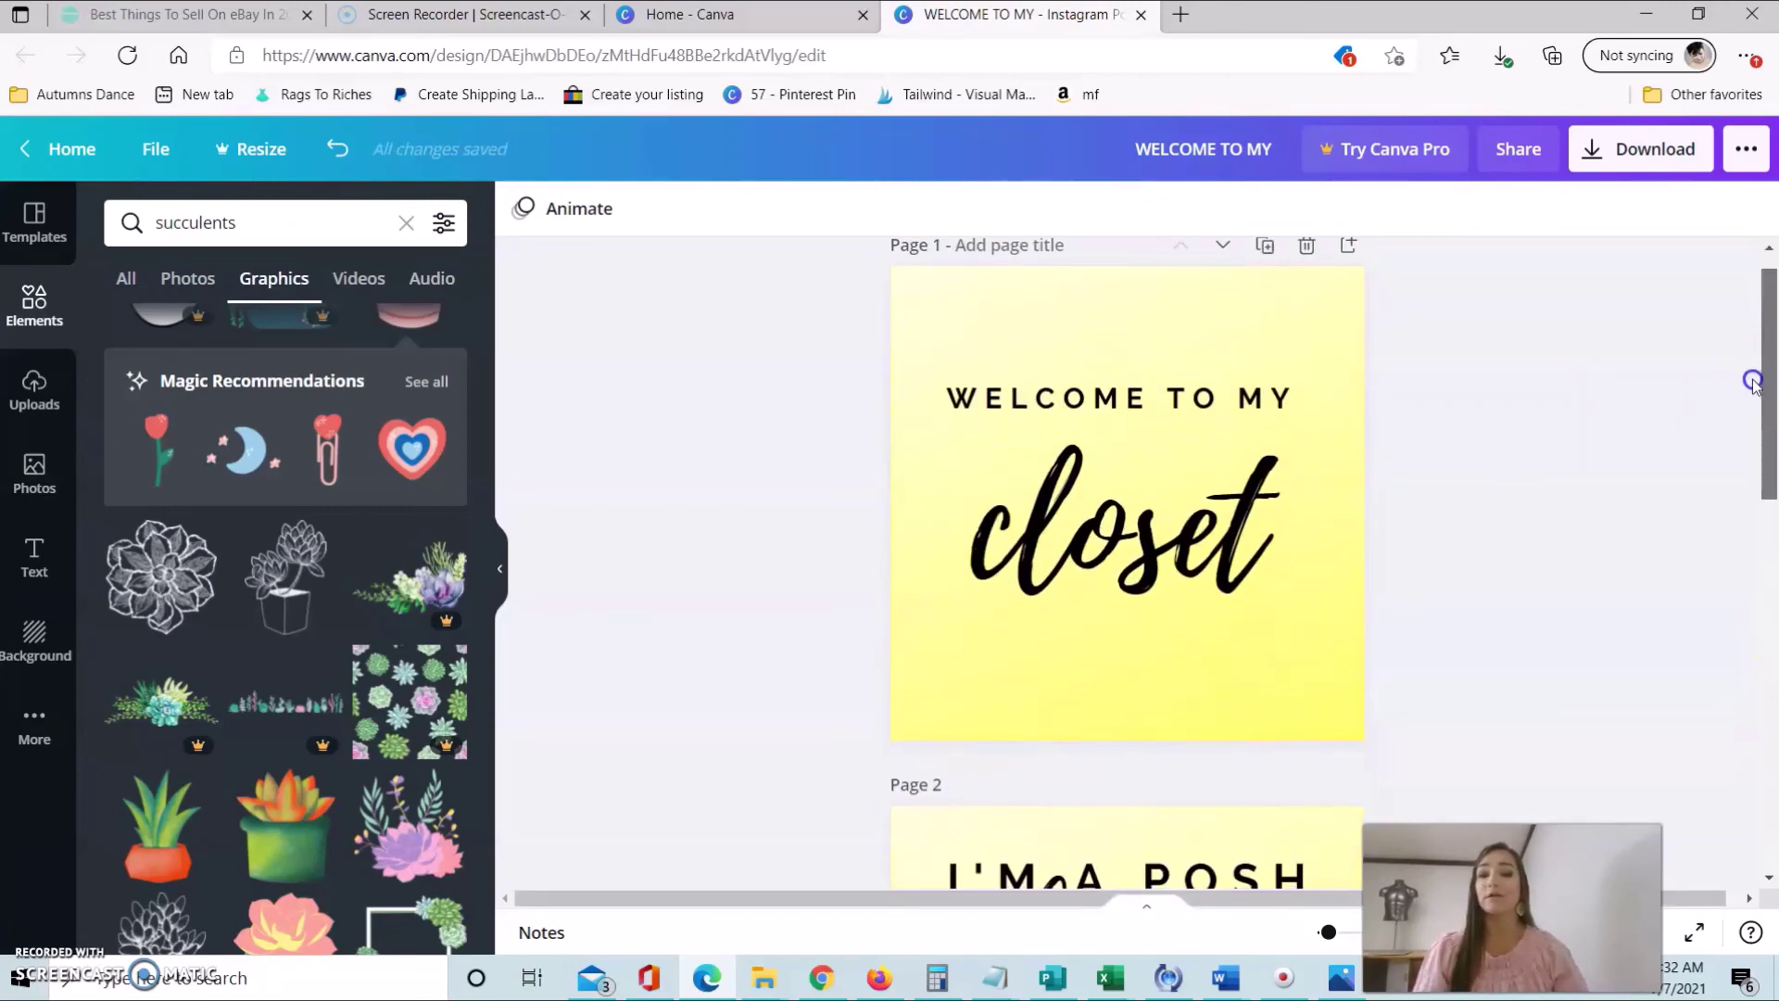
pyautogui.click(1591, 153)
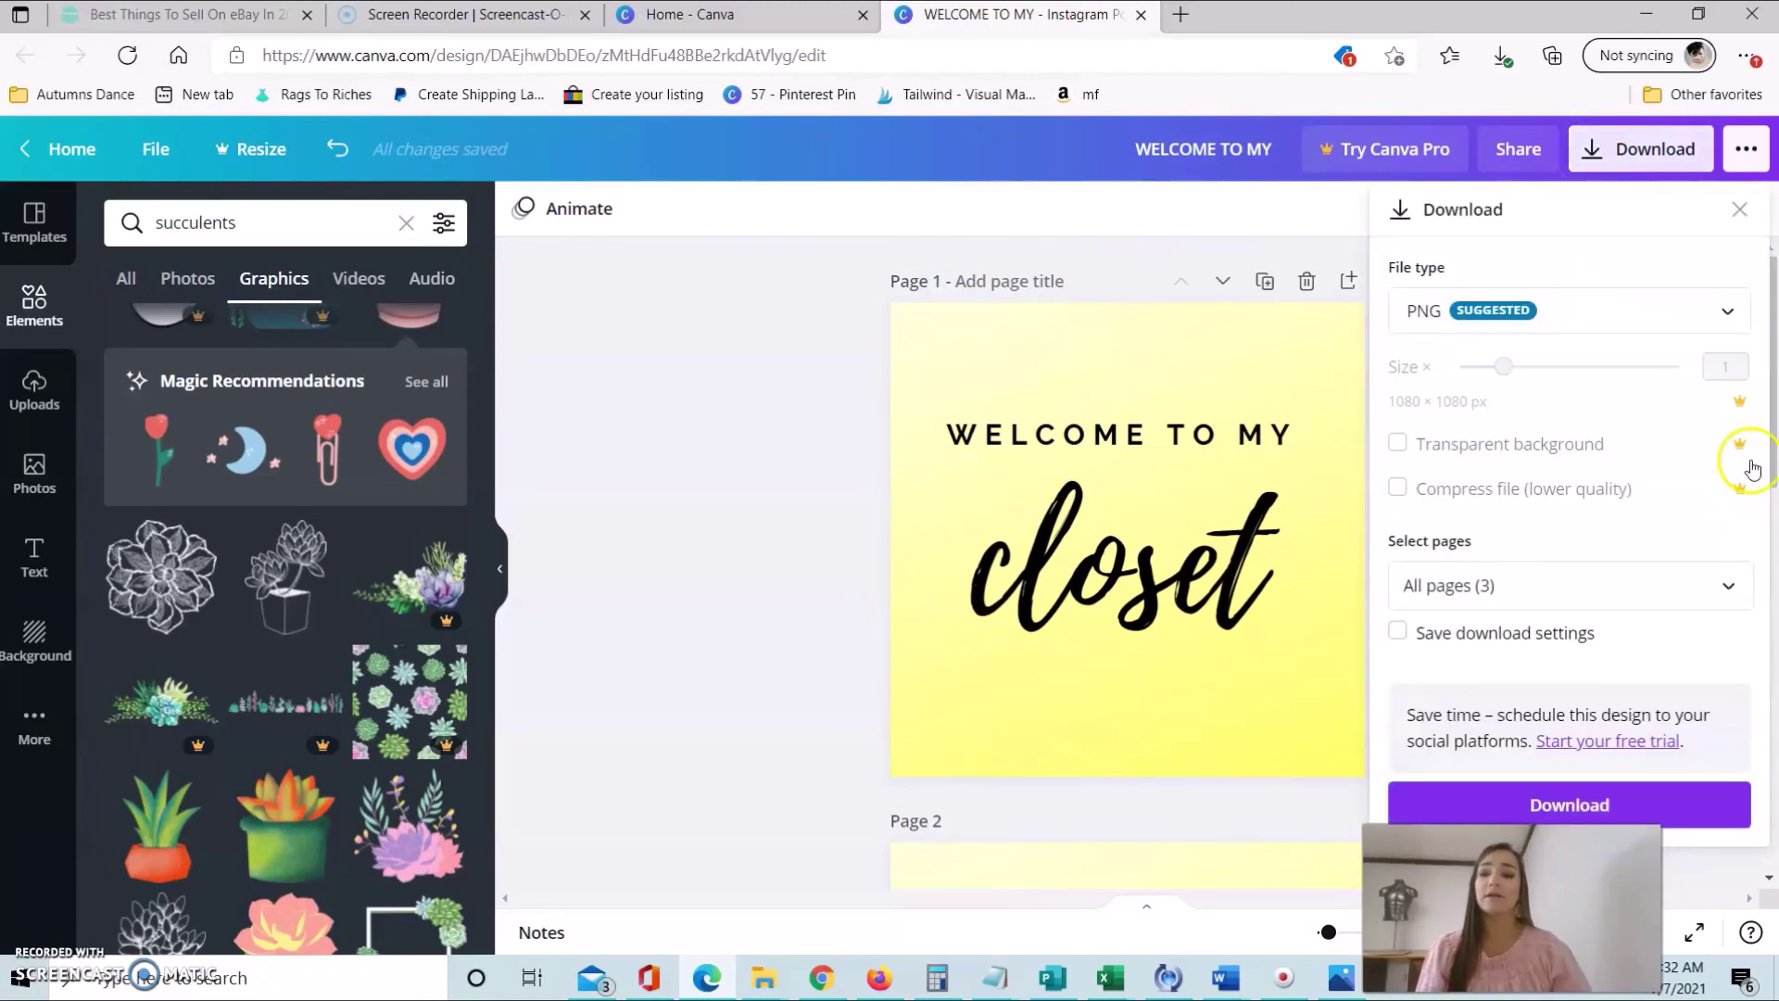
pyautogui.moveTo(1772, 436)
pyautogui.mouseDown()
pyautogui.moveTo(1772, 542)
pyautogui.moveTo(1758, 350)
pyautogui.mouseUp()
pyautogui.click(1591, 150)
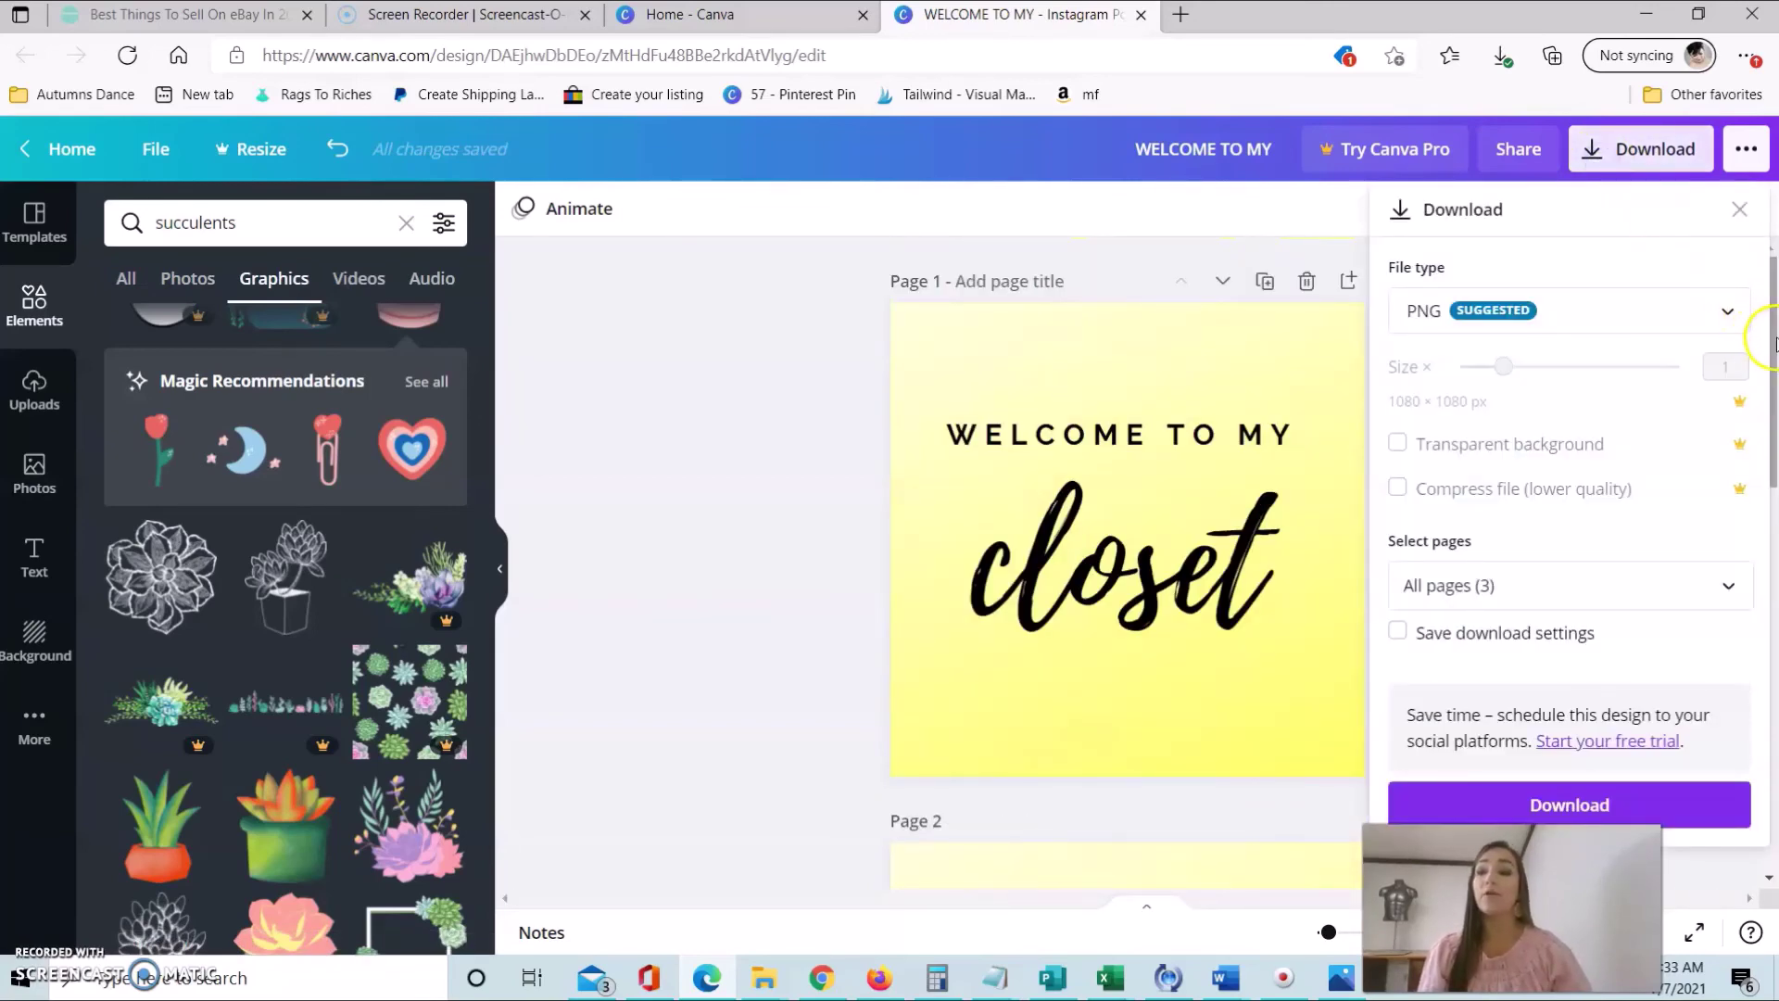
pyautogui.click(1772, 345)
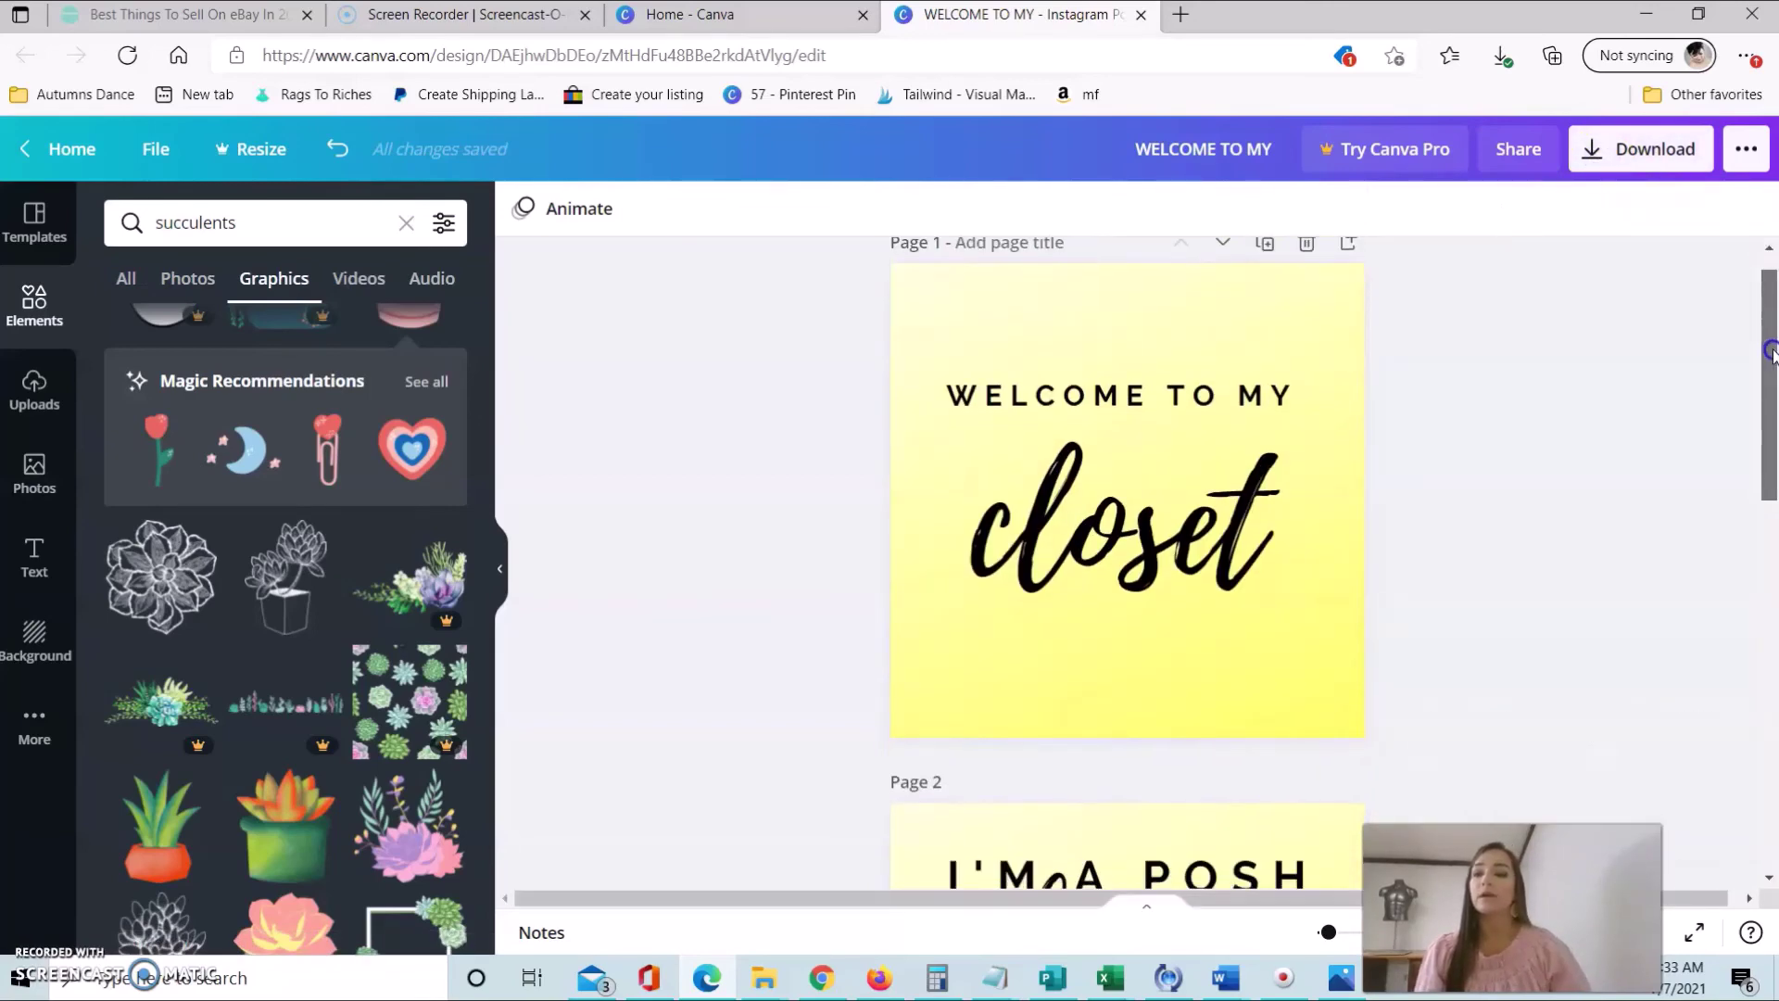
pyautogui.click(1591, 150)
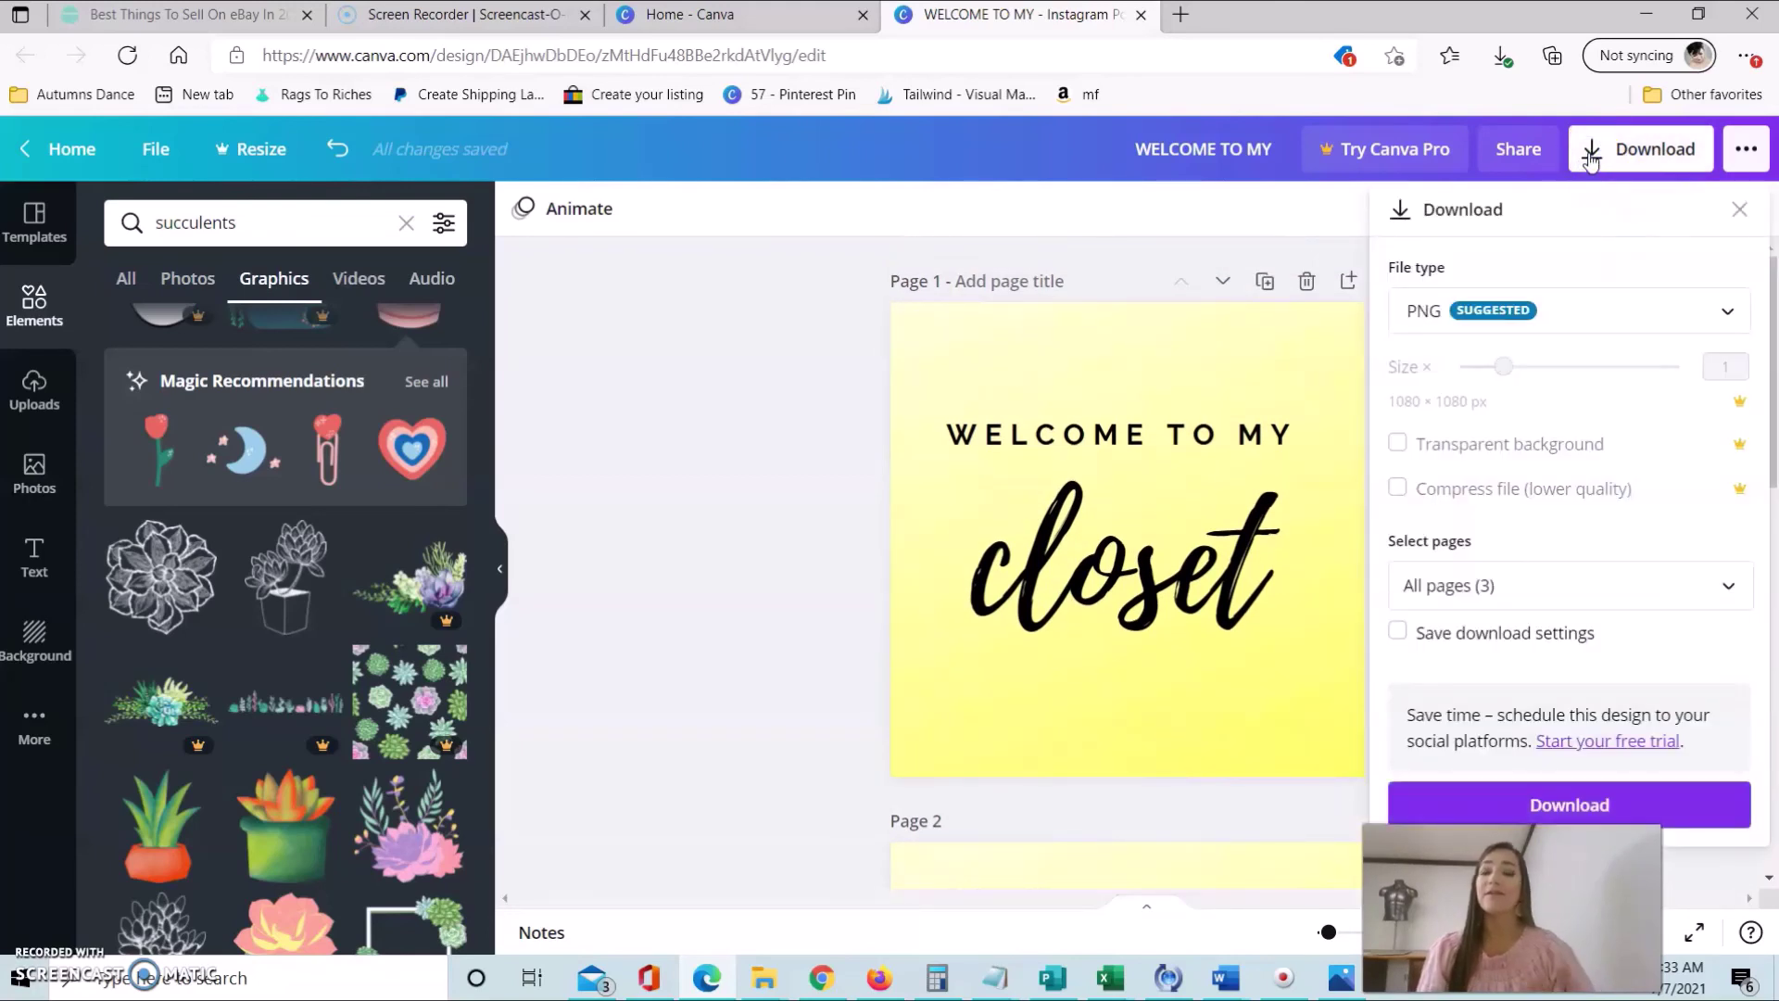
pyautogui.click(1582, 638)
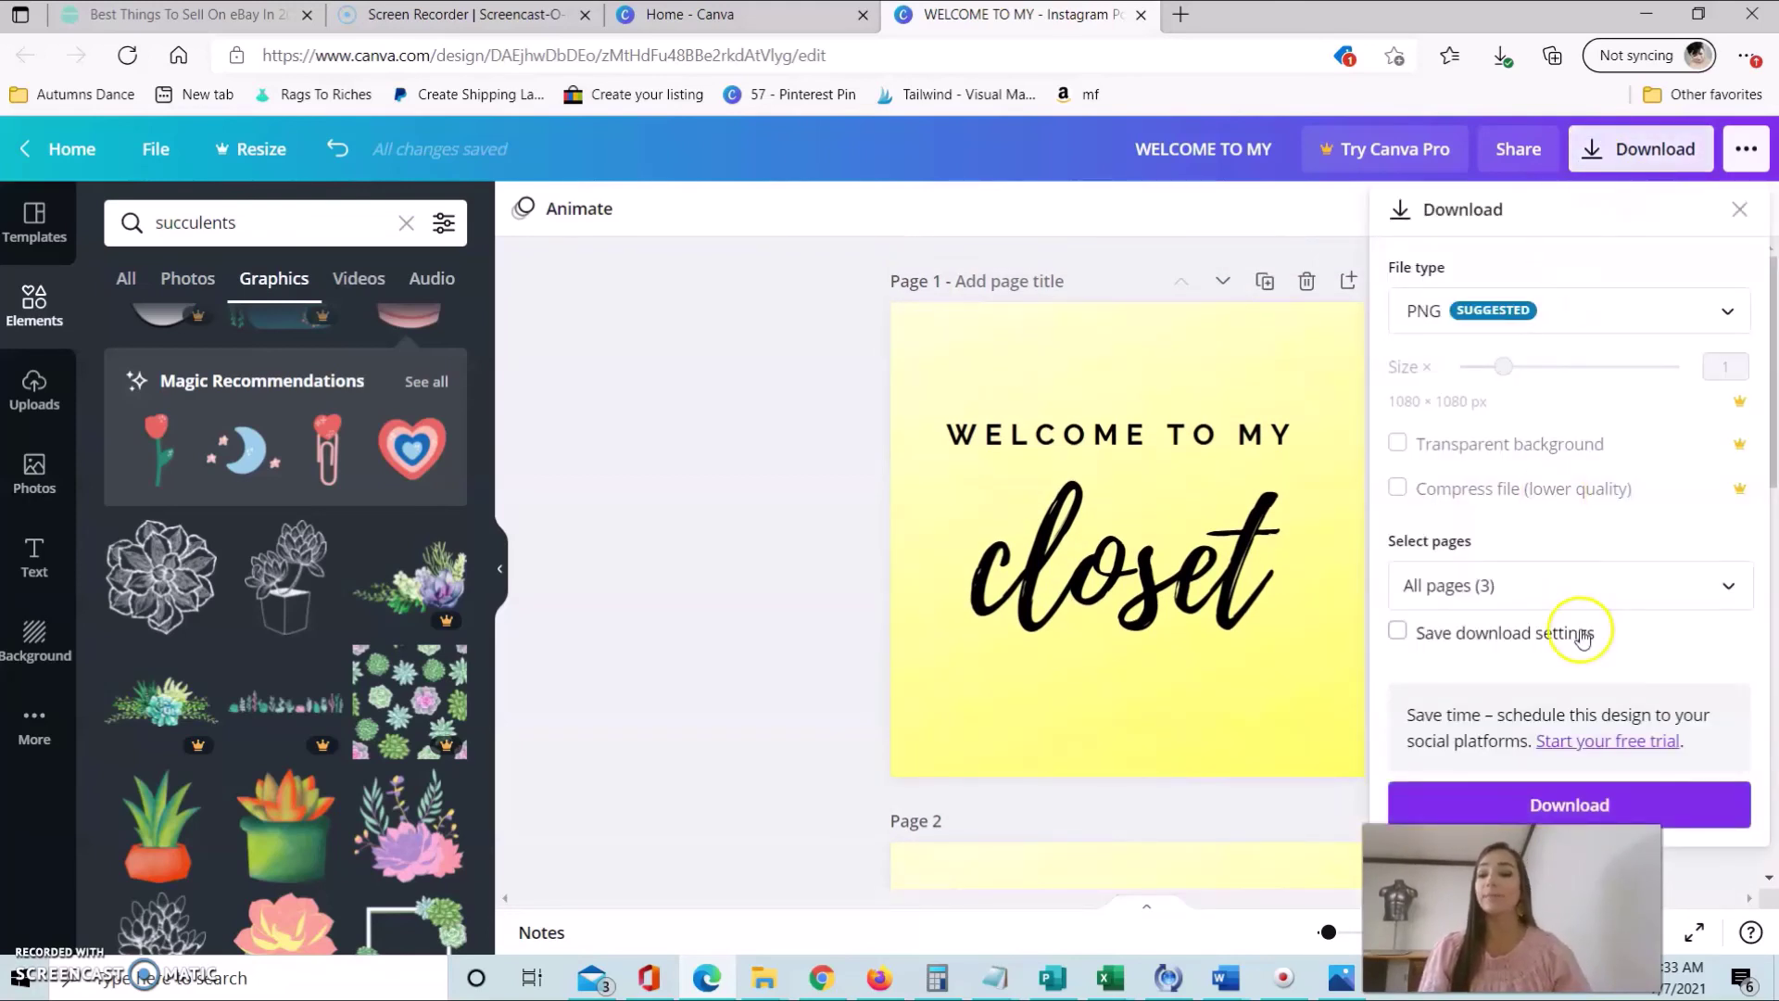
pyautogui.click(1586, 805)
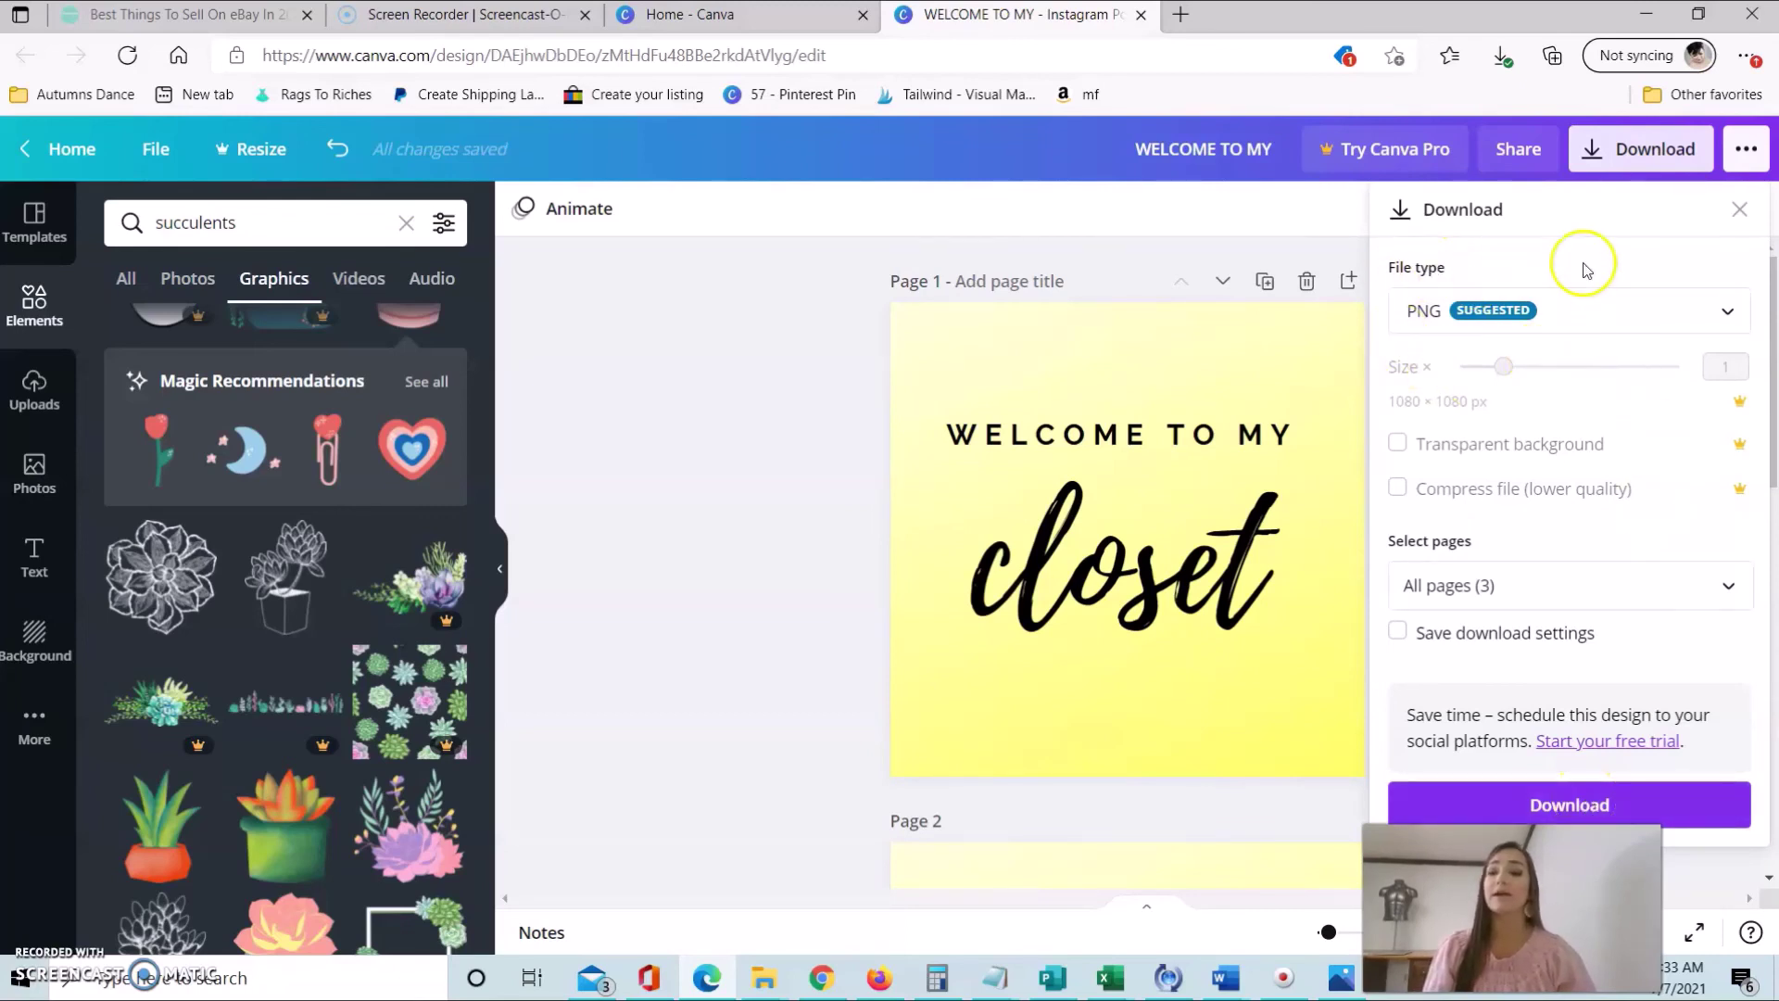
pyautogui.click(1559, 364)
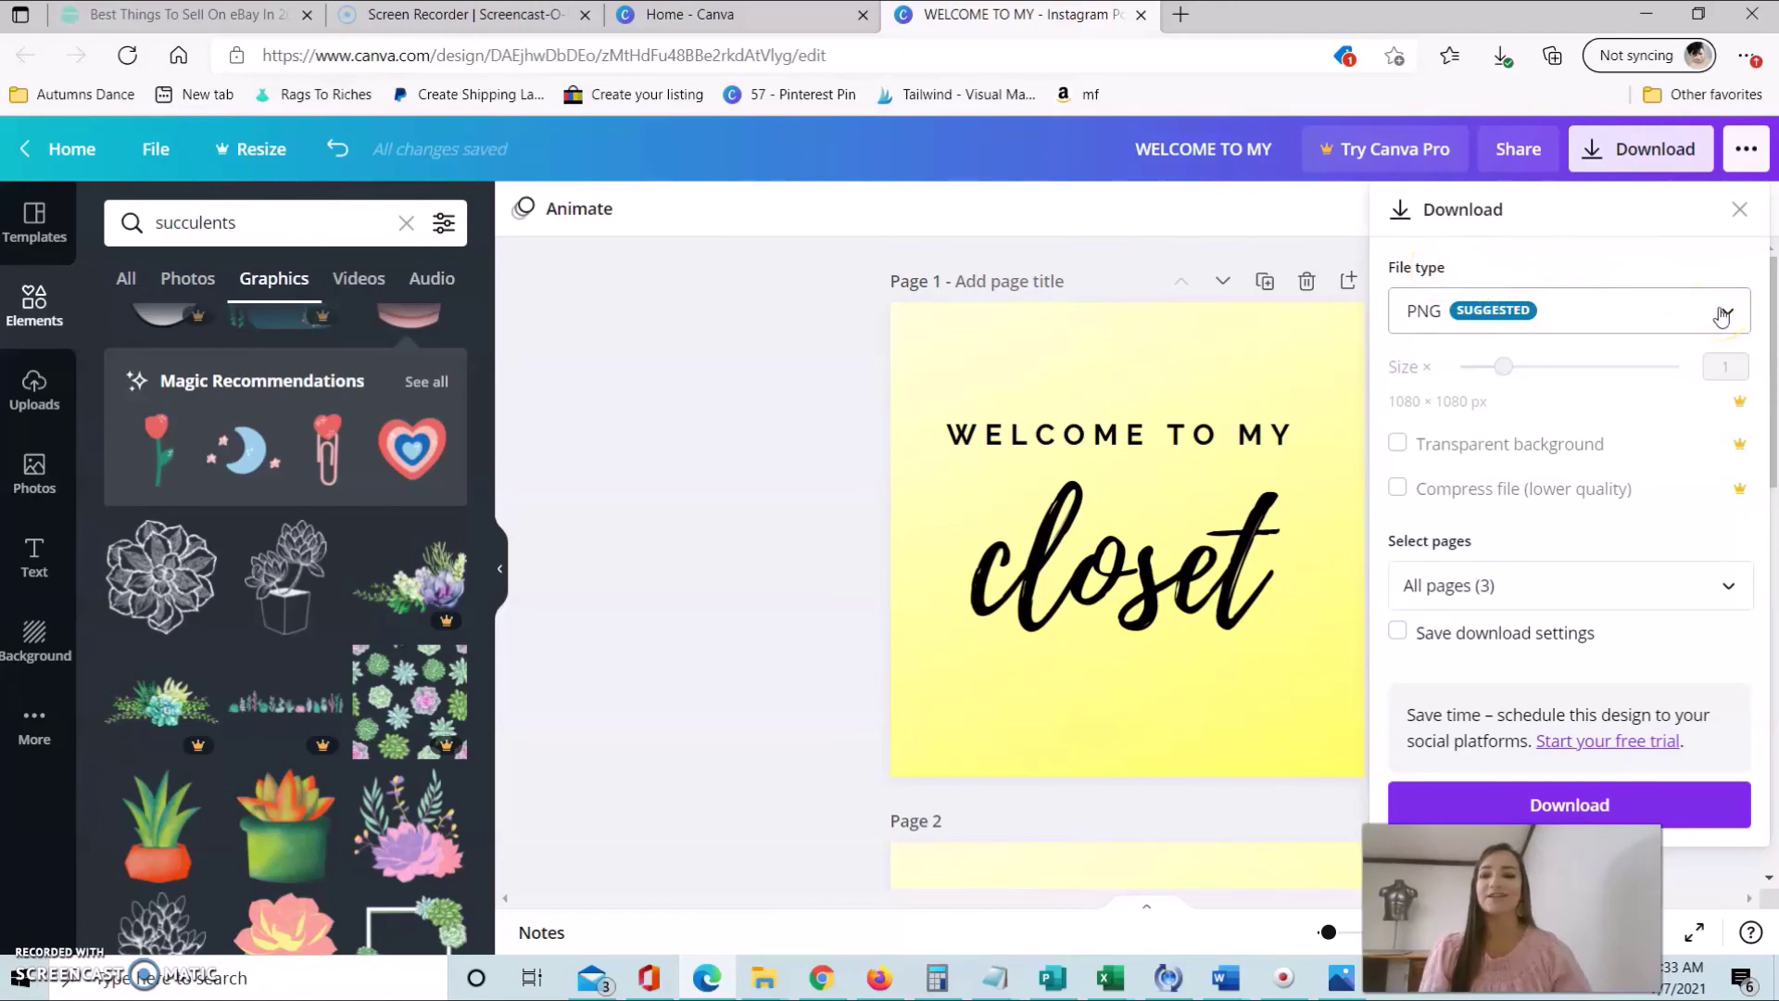
# - Download the PNGs, open WELCOME TO MY.zip from Edge downloads, and return to Canva
pyautogui.click(1638, 803)
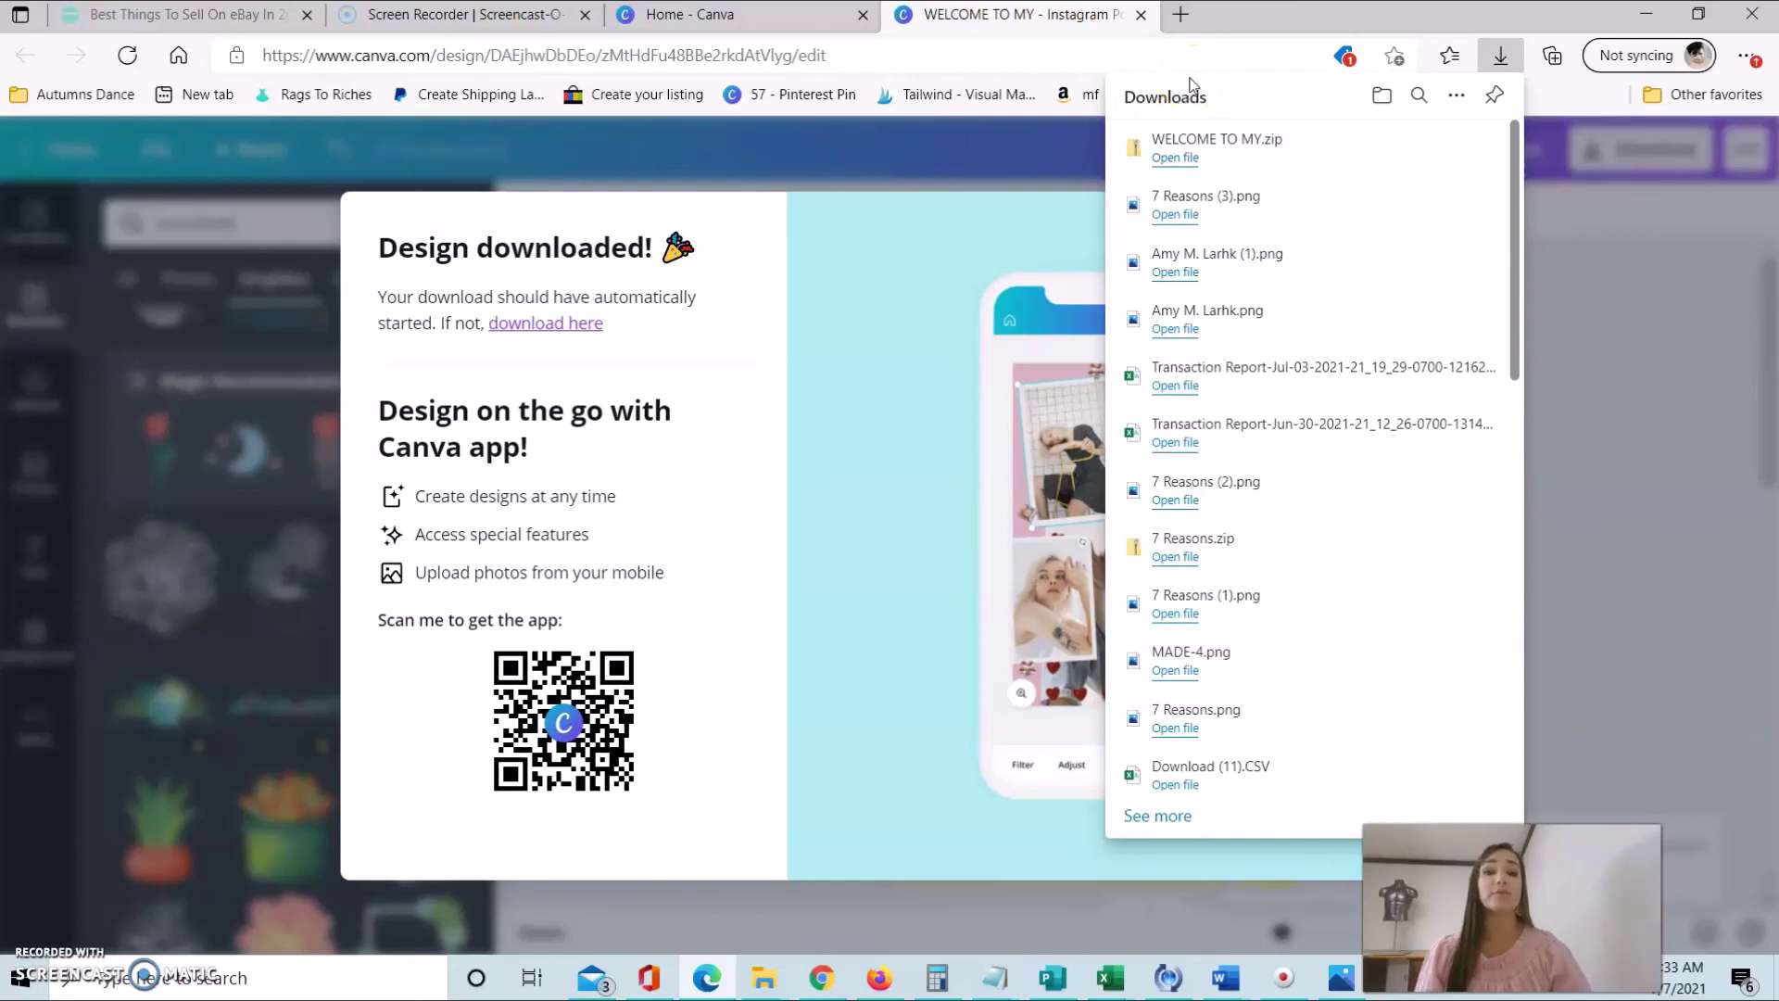
pyautogui.click(1176, 159)
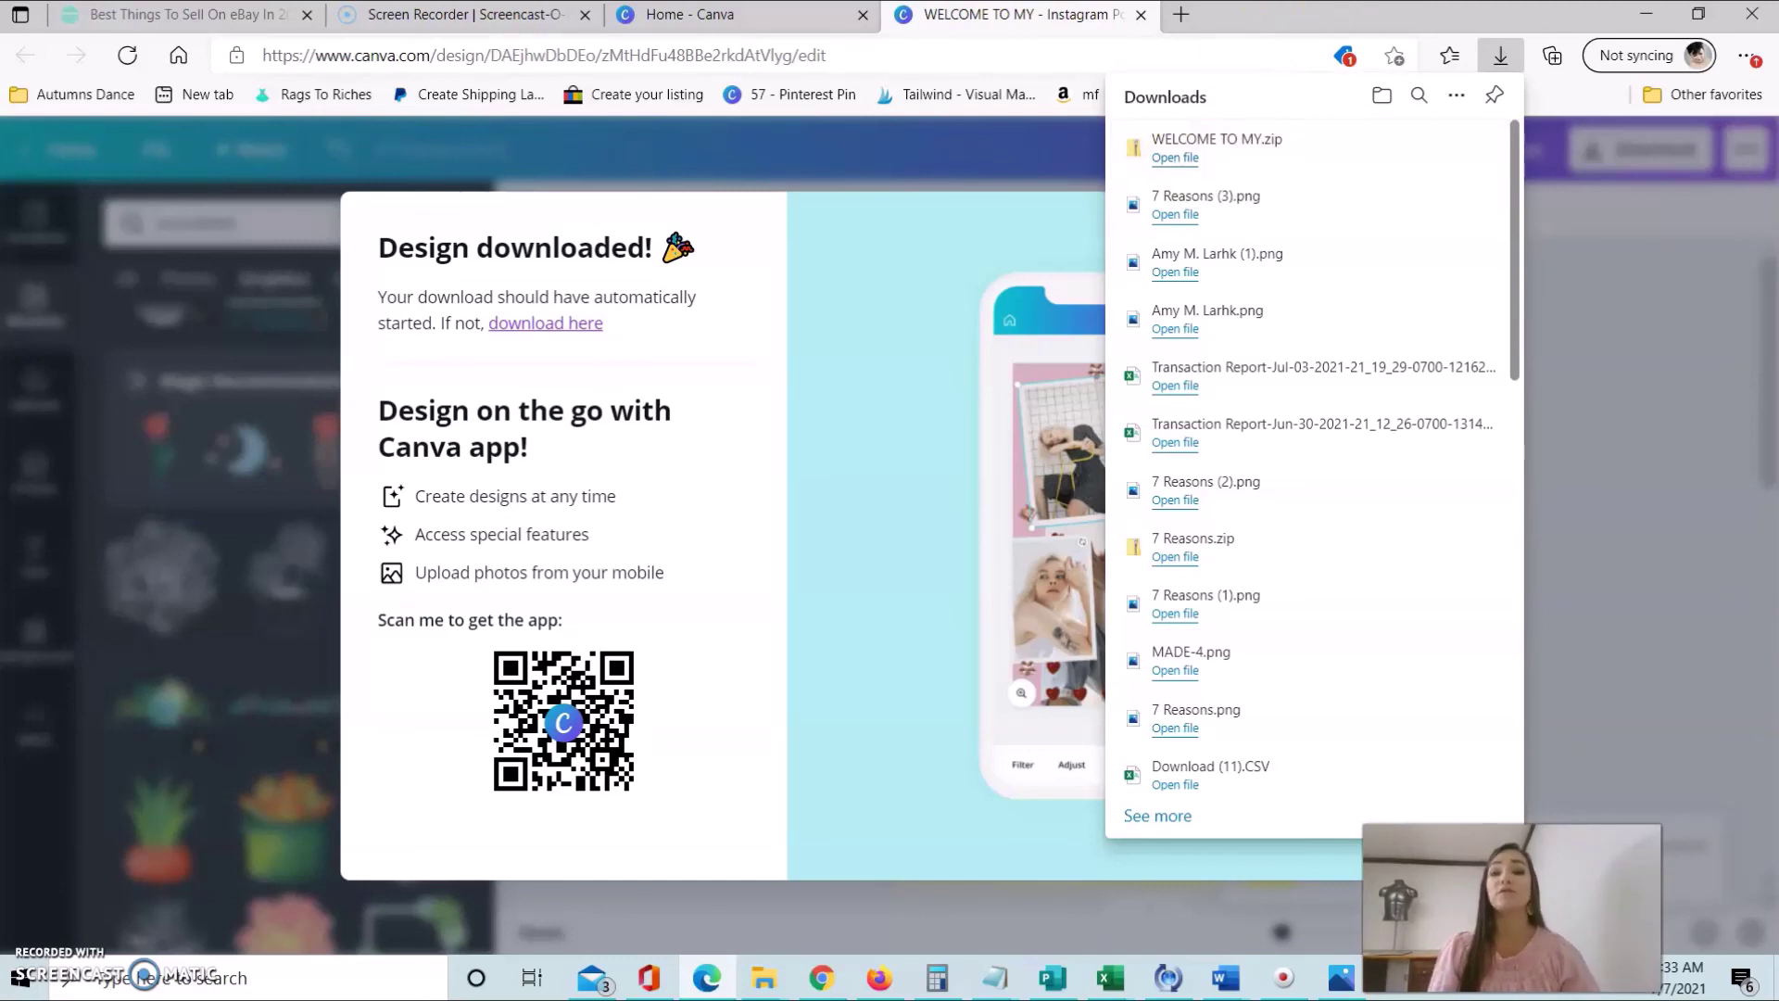
pyautogui.click(1045, 21)
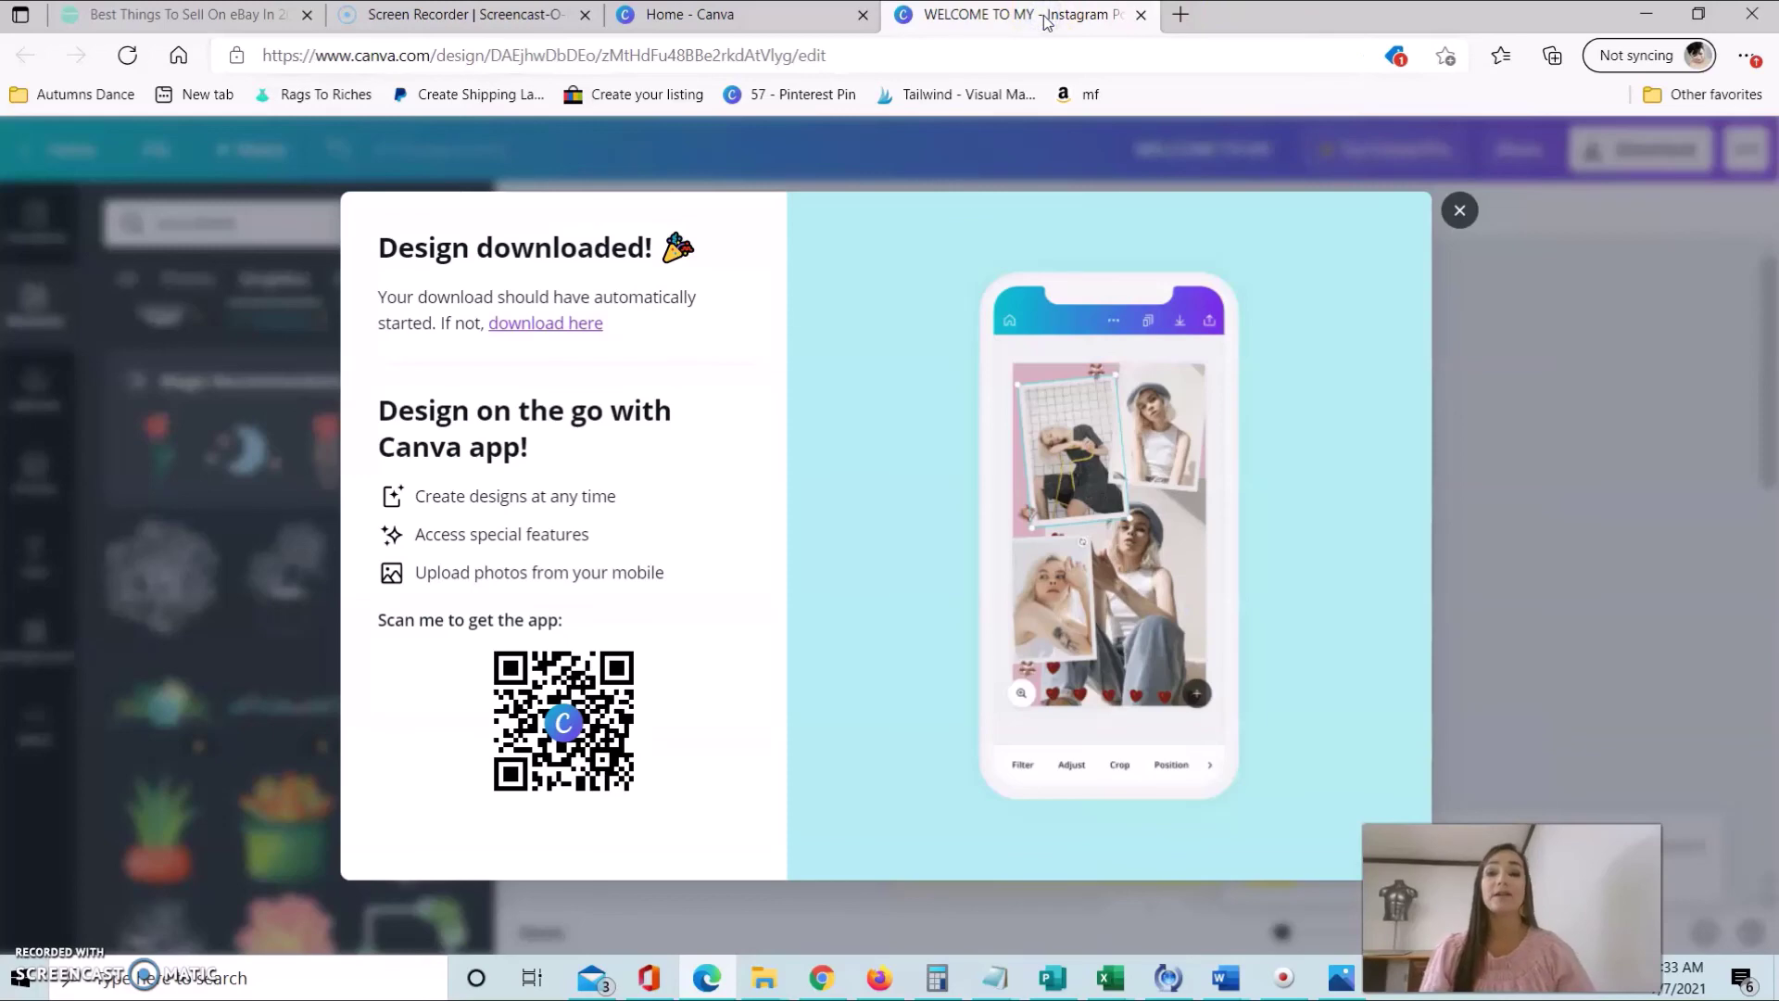
pyautogui.click(1461, 212)
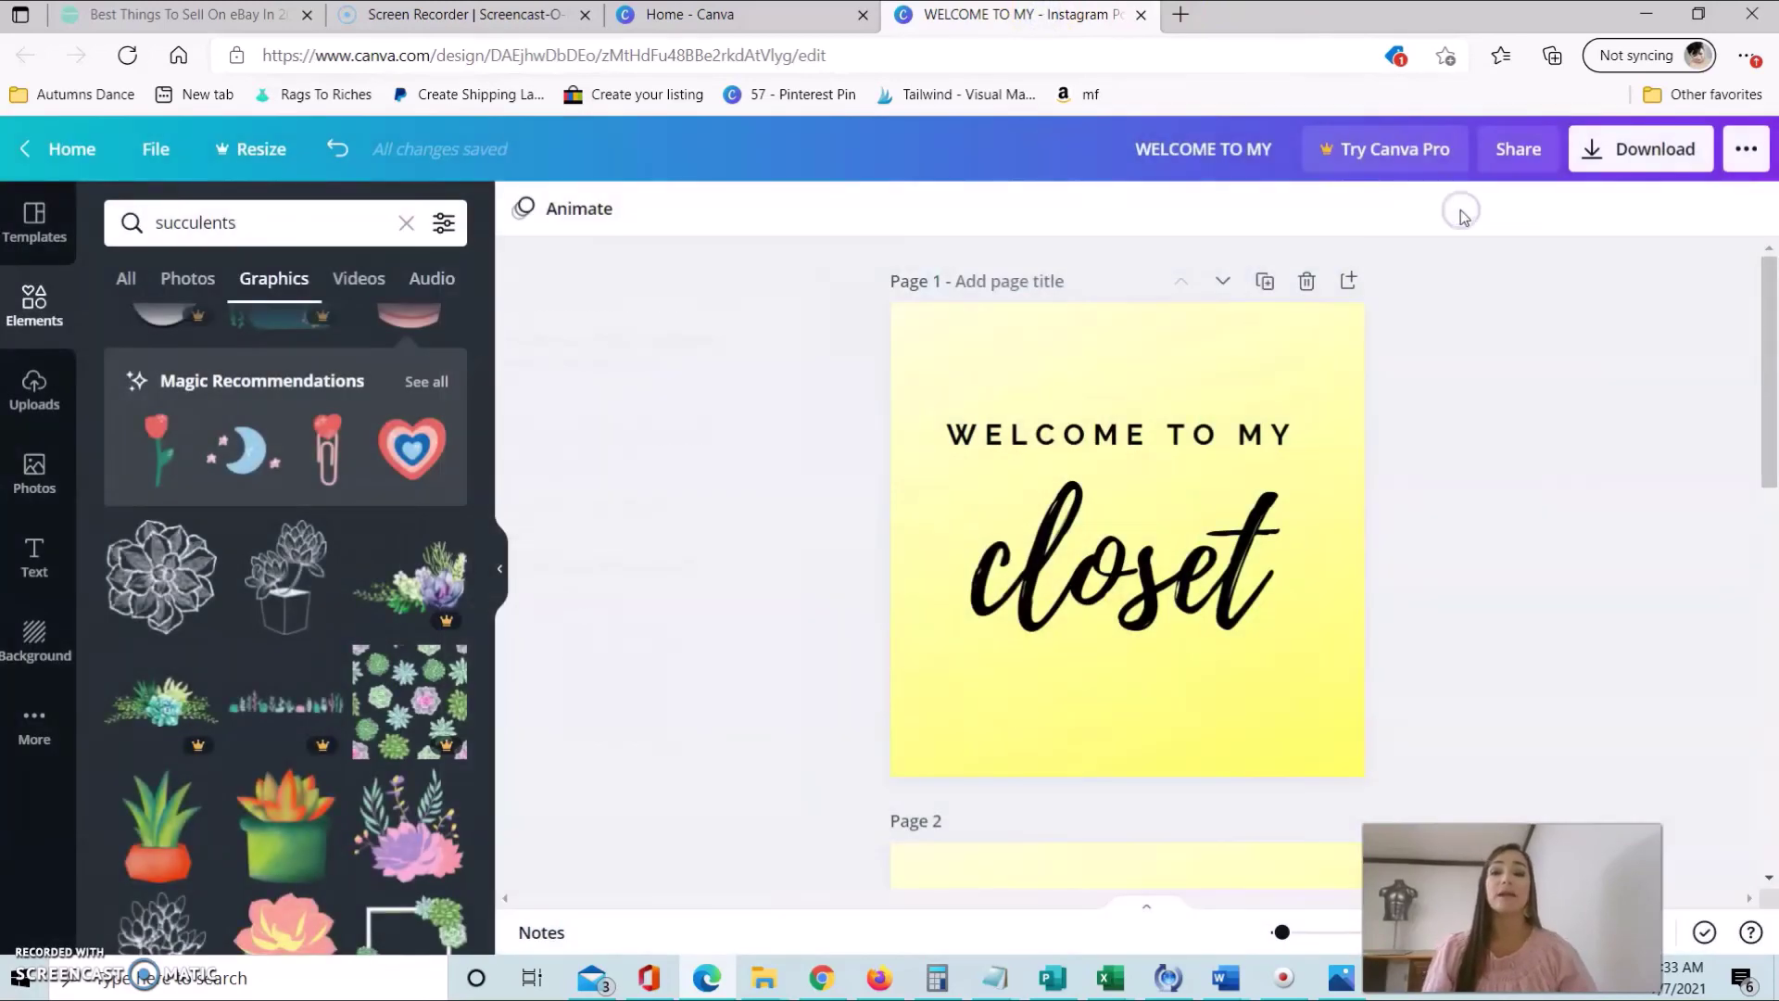